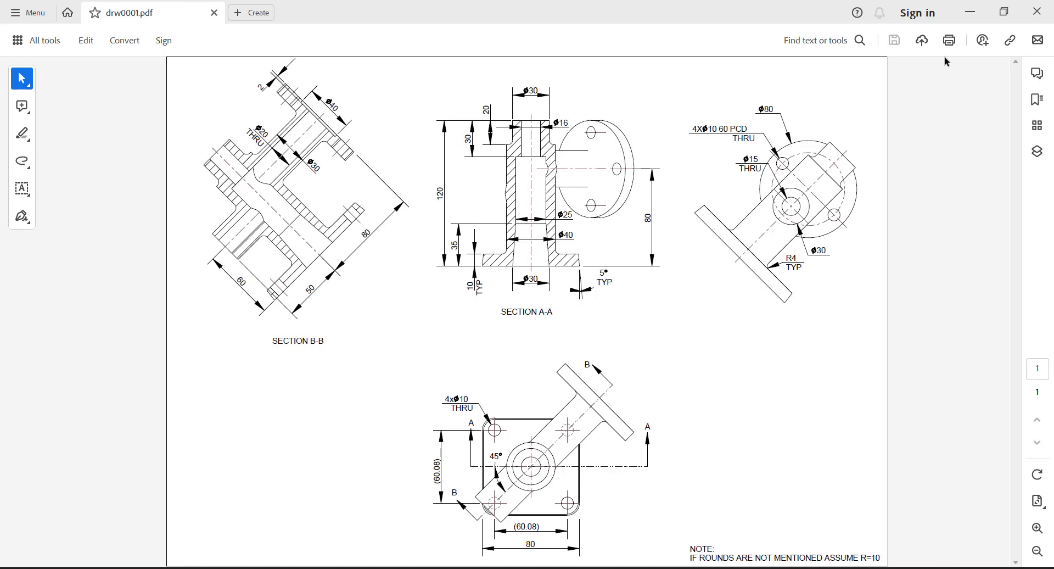
- Place the PDF drawing beside CATIA and create a new part in the Part Design workbench
left_click(1004, 11)
left_click(743, 232)
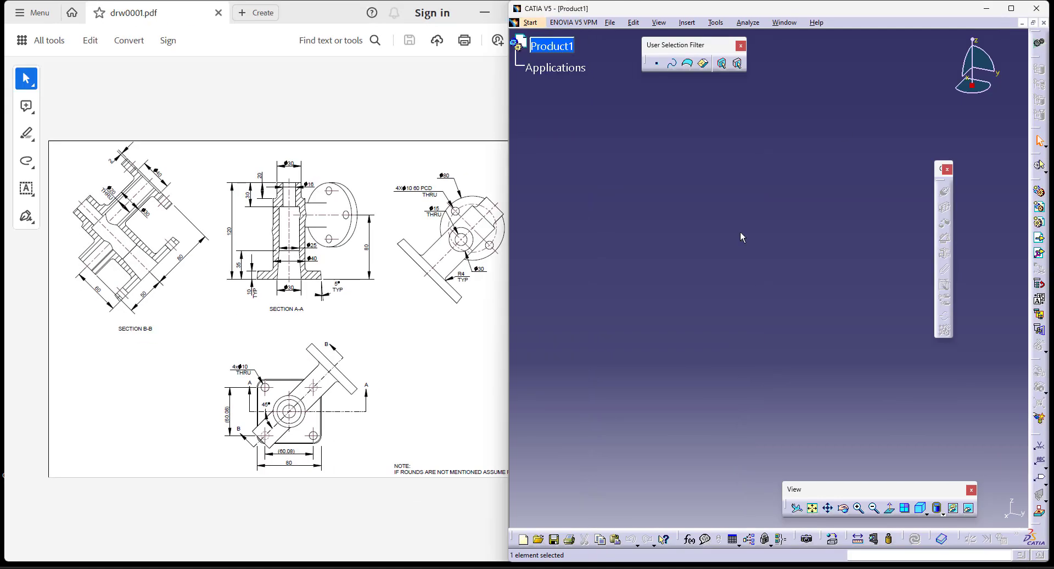
left_click(540, 25)
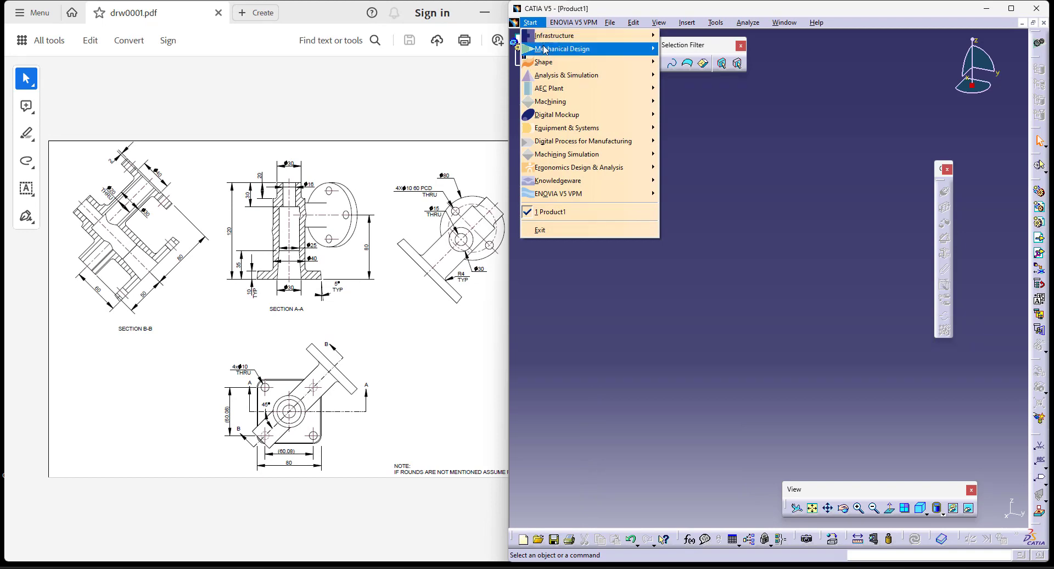
mouse_move(546, 52)
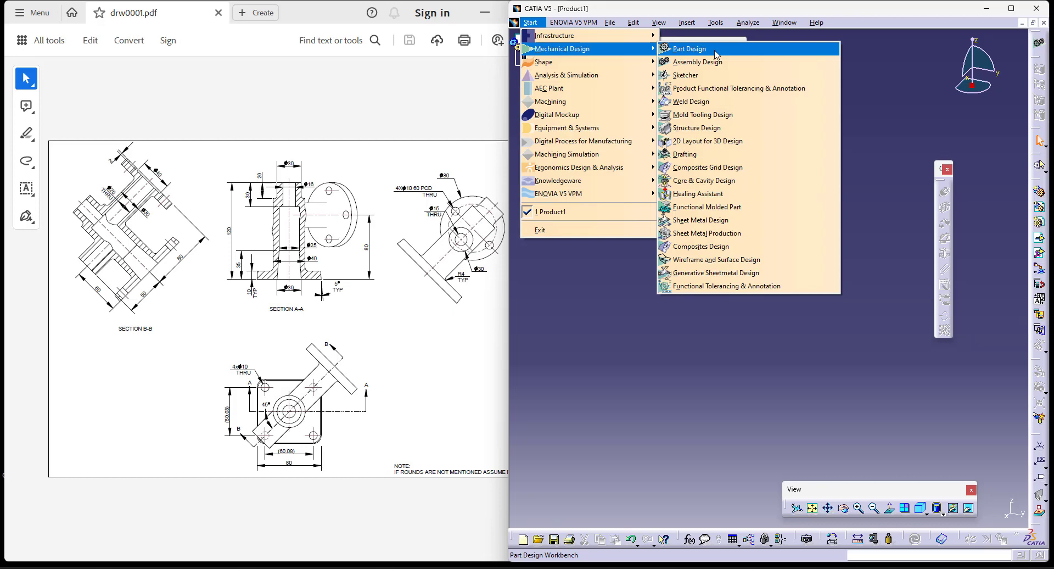
left_click(689, 48)
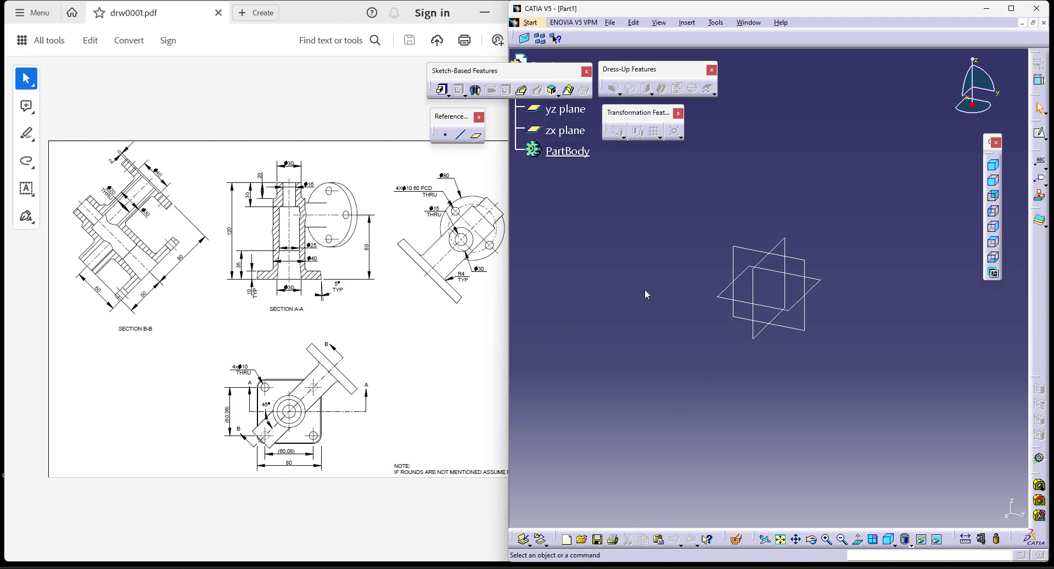
- Start a Pad and open a new profile sketch for it on the yz plane
left_click(723, 298)
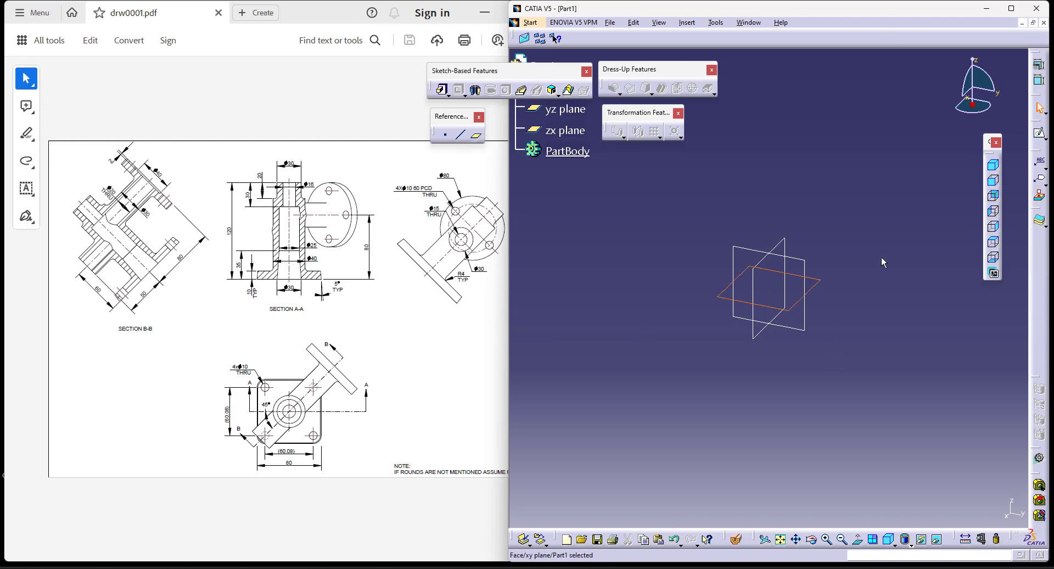
left_click(868, 268)
left_click(565, 109)
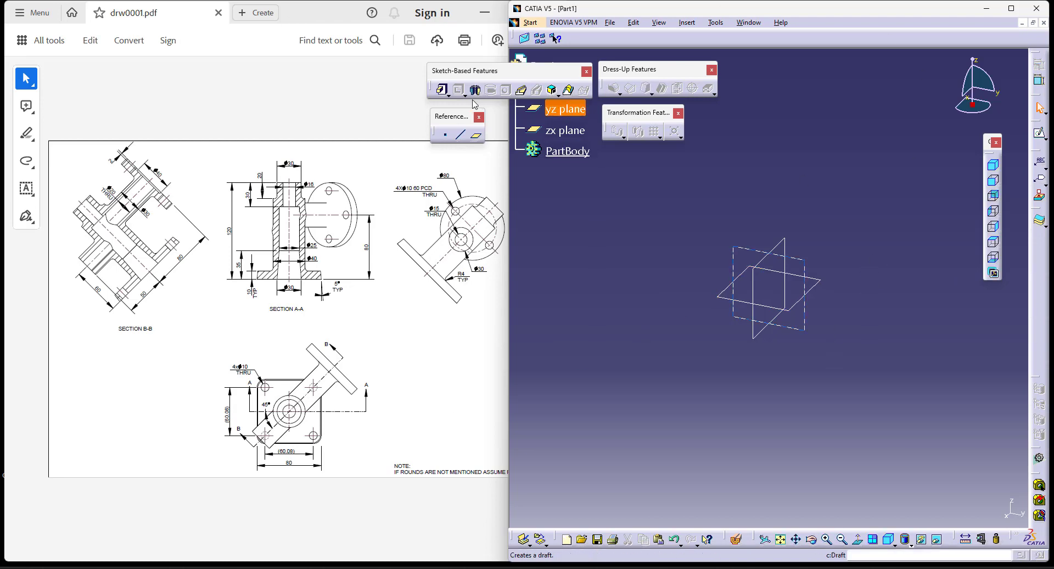
left_click(443, 91)
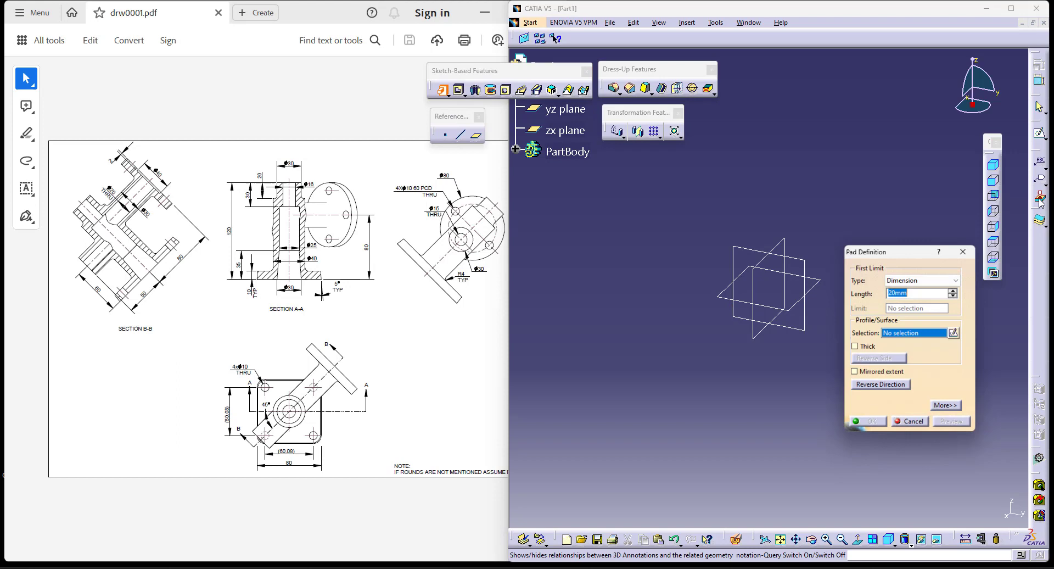
left_click(956, 336)
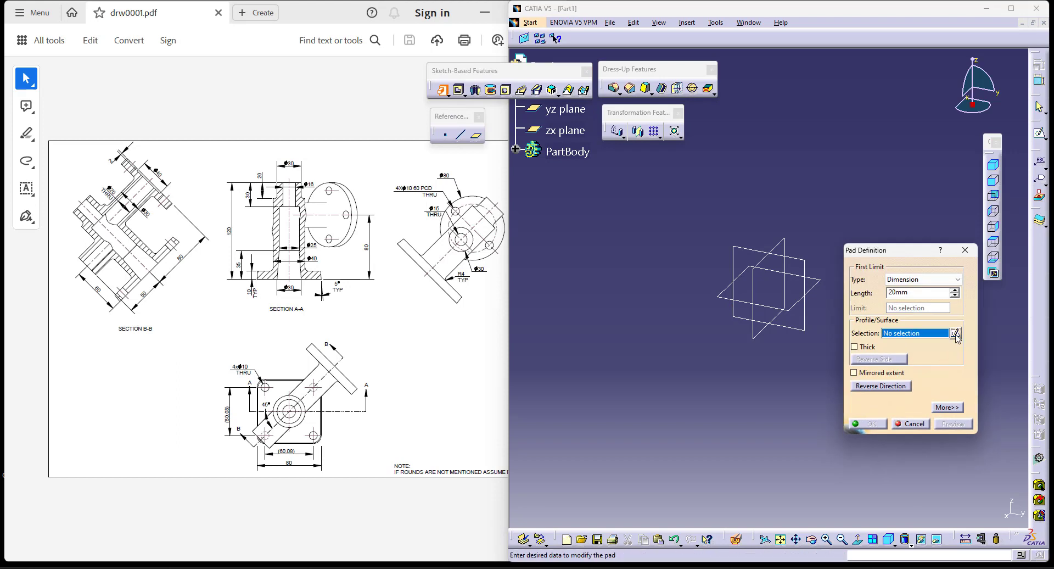
left_click(741, 306)
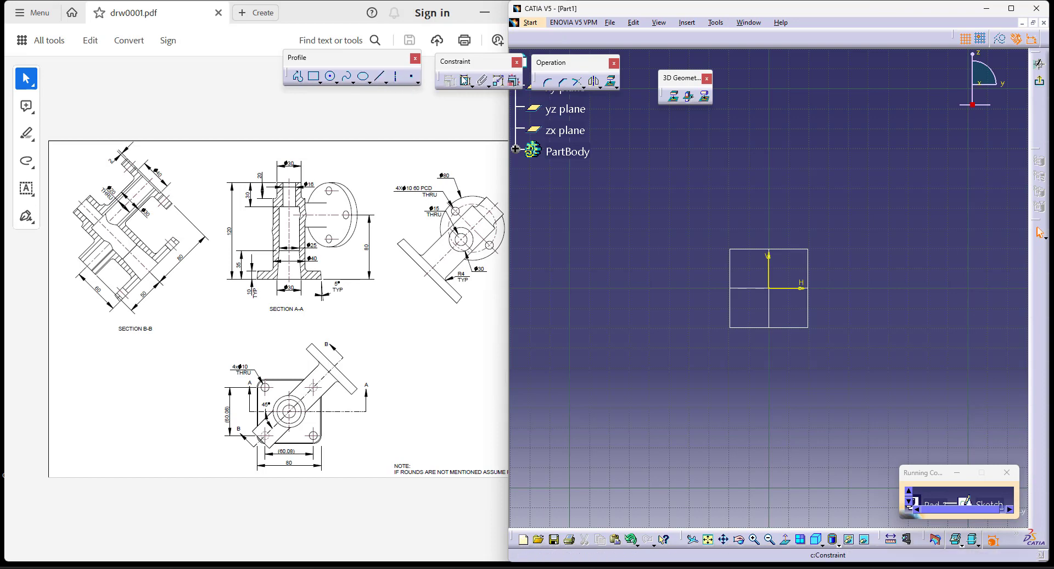
- Draw a rectangle about 68 by 15 mm standing on the horizontal axis and make its sides symmetric about the vertical axis
left_click(314, 76)
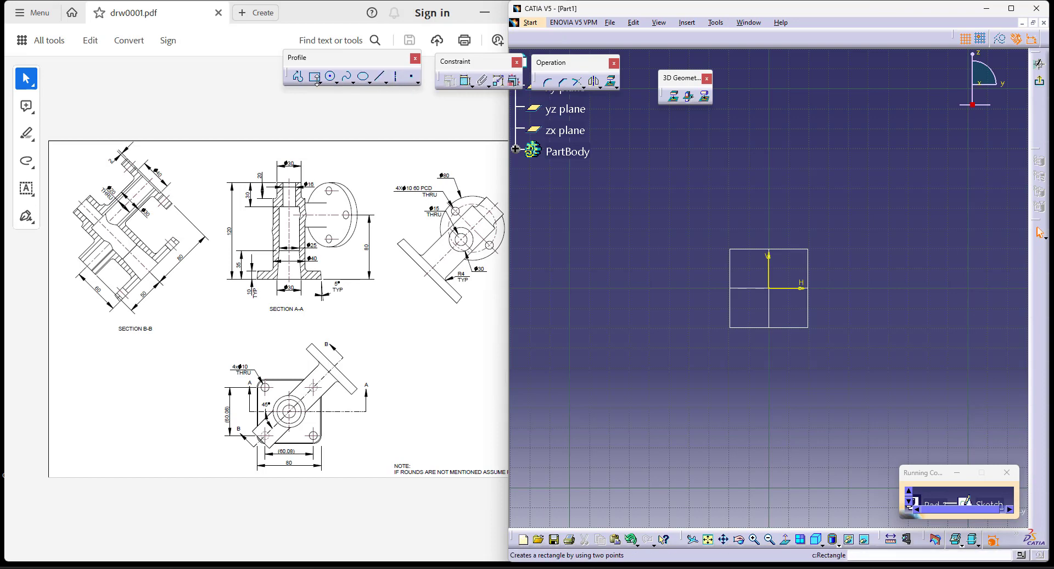
left_click(715, 288)
left_click(849, 259)
left_click(466, 81)
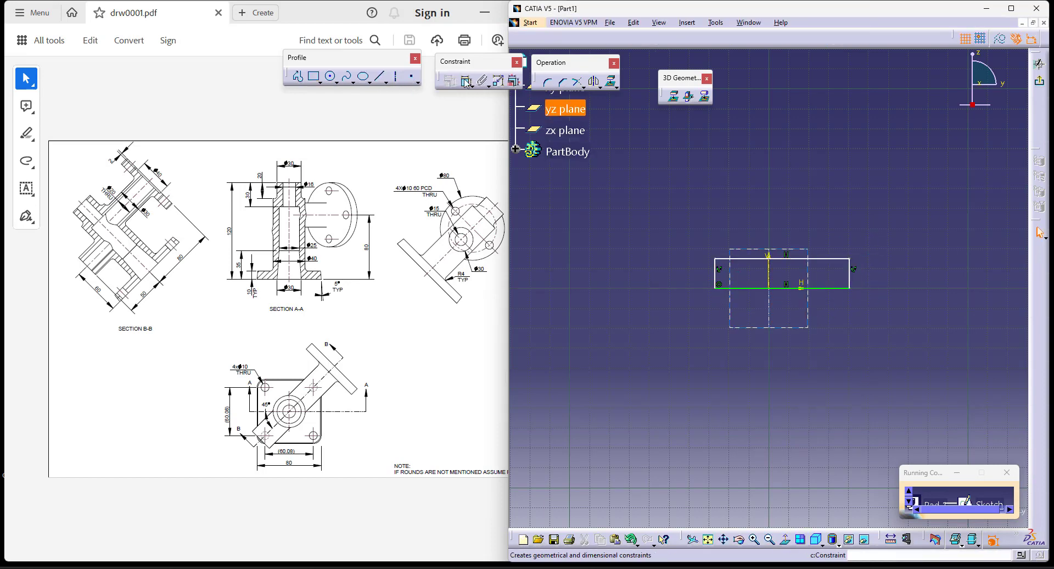
left_click(849, 273)
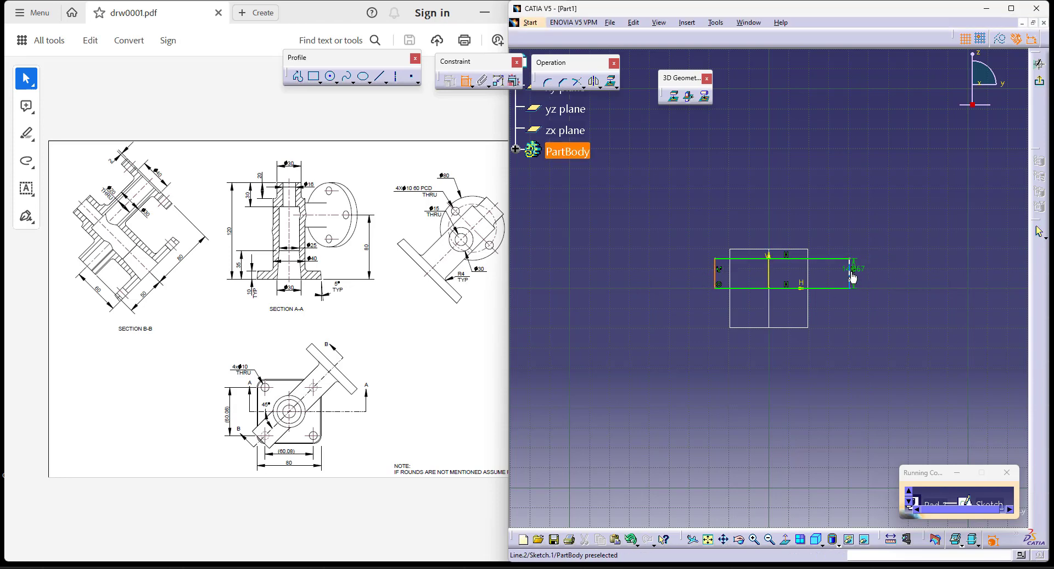
right_click(853, 275)
left_click(845, 261)
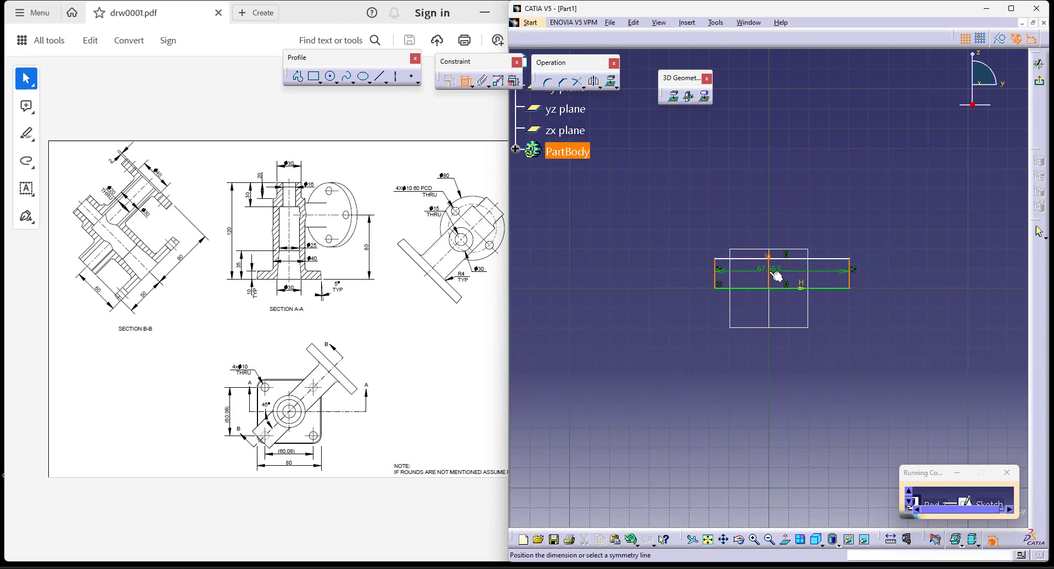
left_click(769, 272)
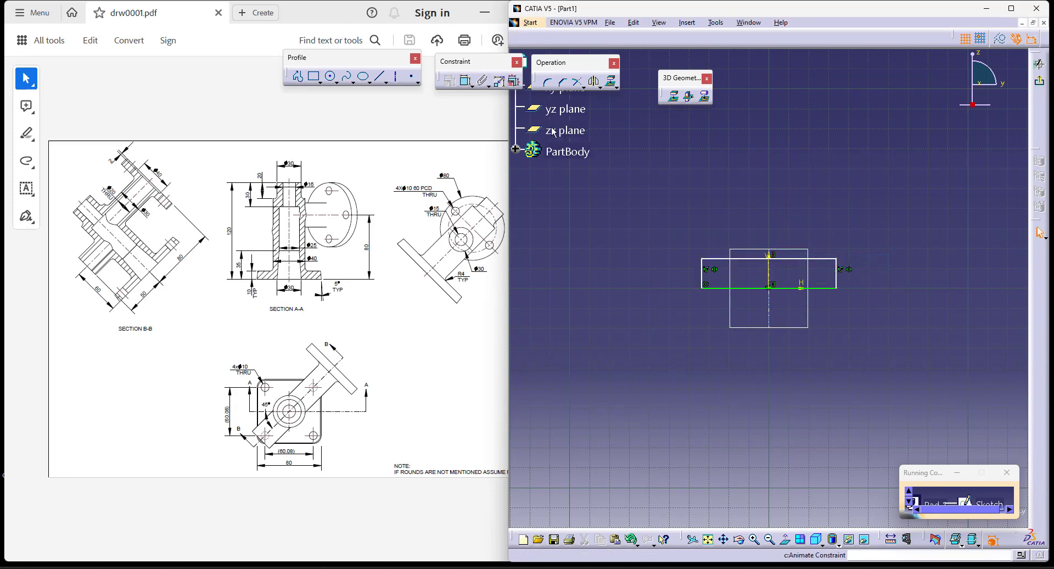
- Dimension the rectangle's width and set it to 80 mm
left_click(798, 258)
left_click(771, 208)
type("80")
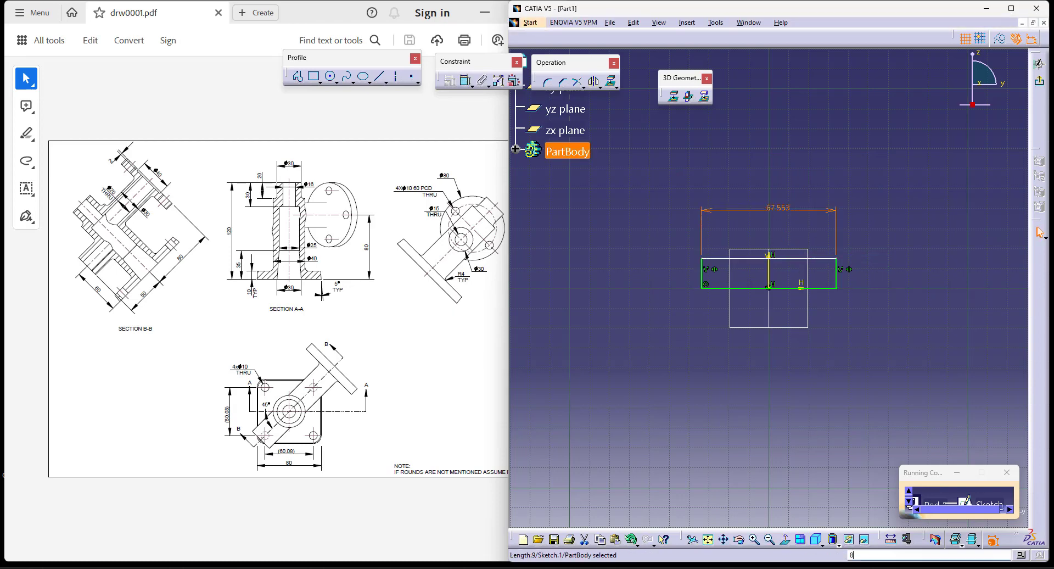
key("Return")
left_click(793, 312)
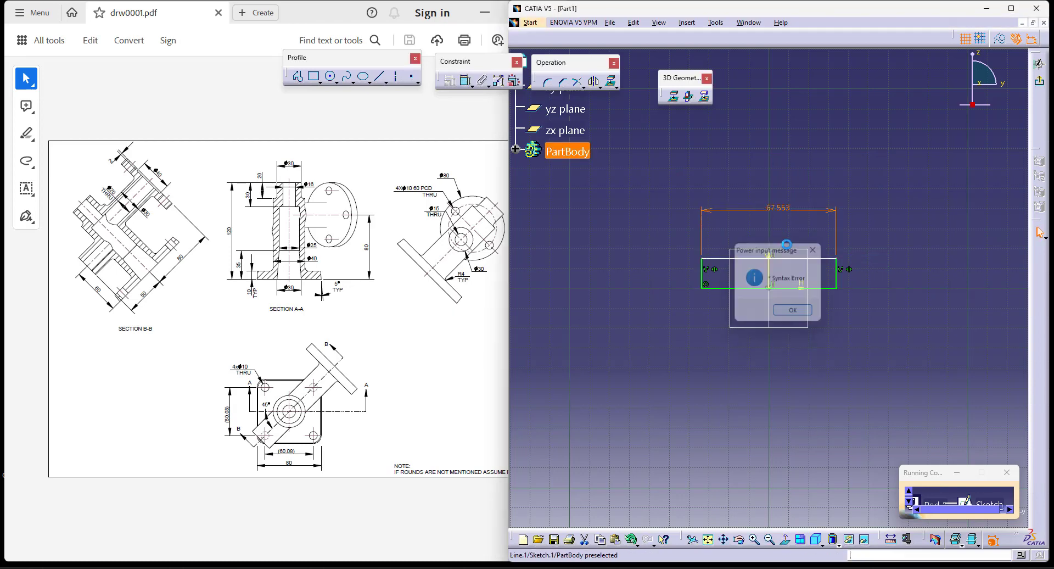
double_click(766, 209)
type("80")
key("Return")
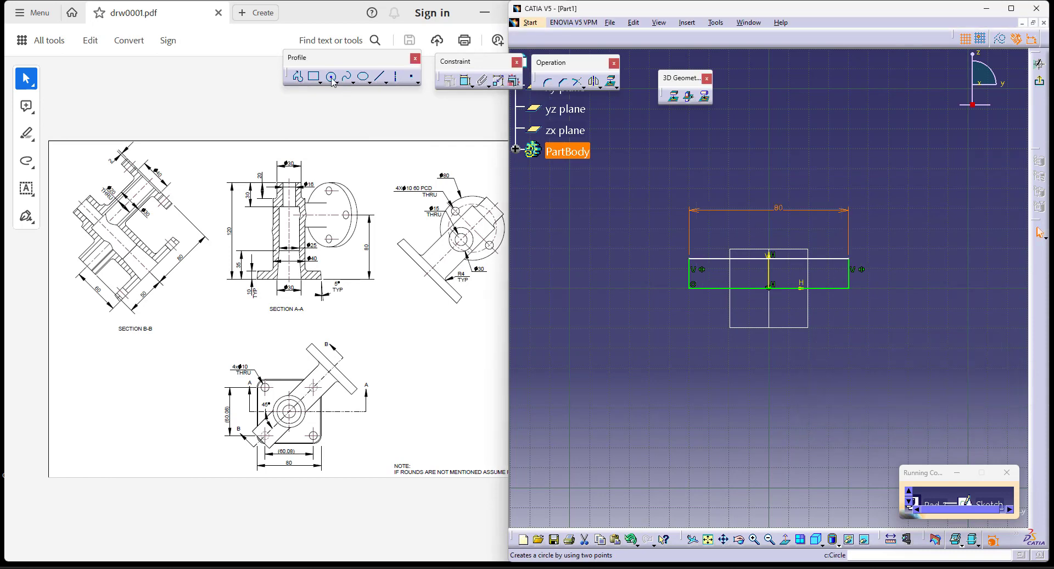
- Dimension the rectangle's height and set it to 10 mm
left_click(468, 82)
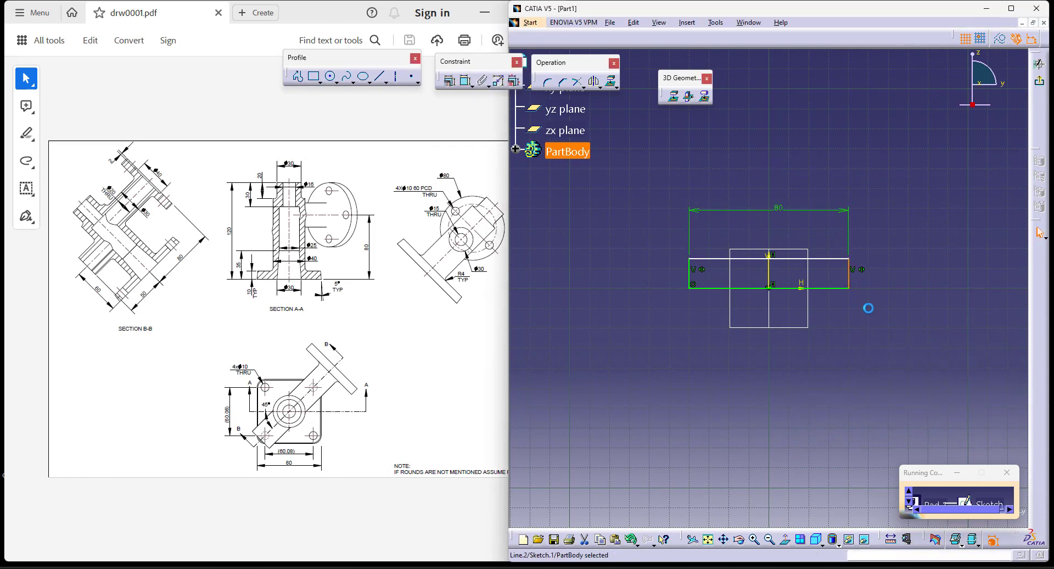
left_click(868, 303)
left_click(465, 82)
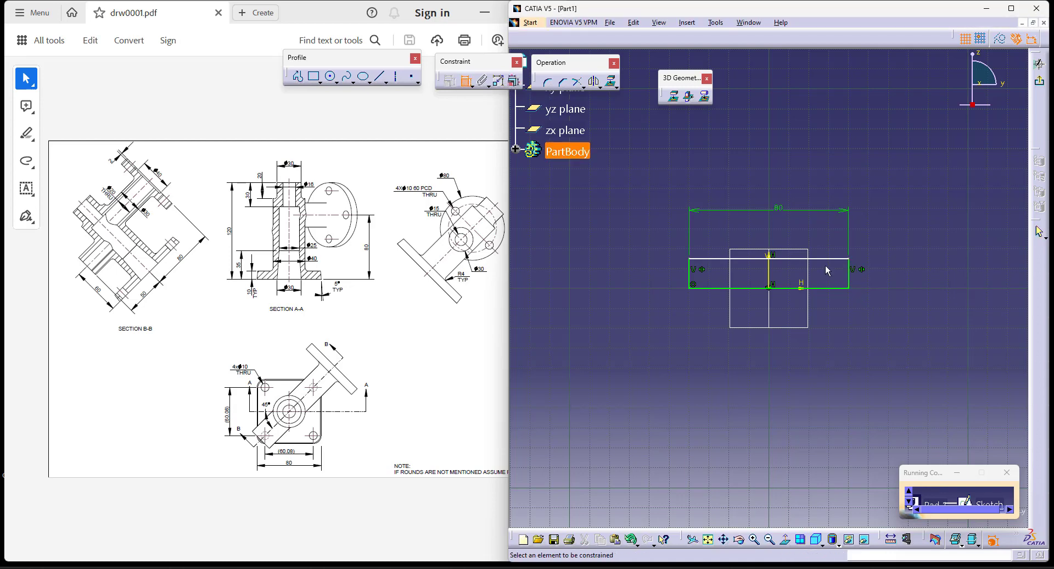
left_click(847, 276)
left_click(867, 317)
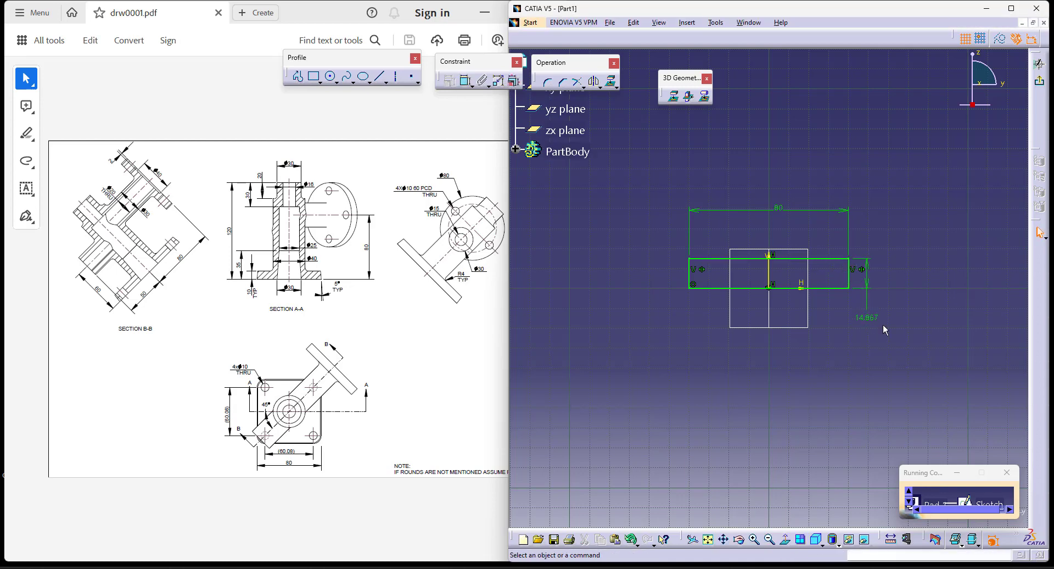
double_click(867, 317)
type("10")
key("Return")
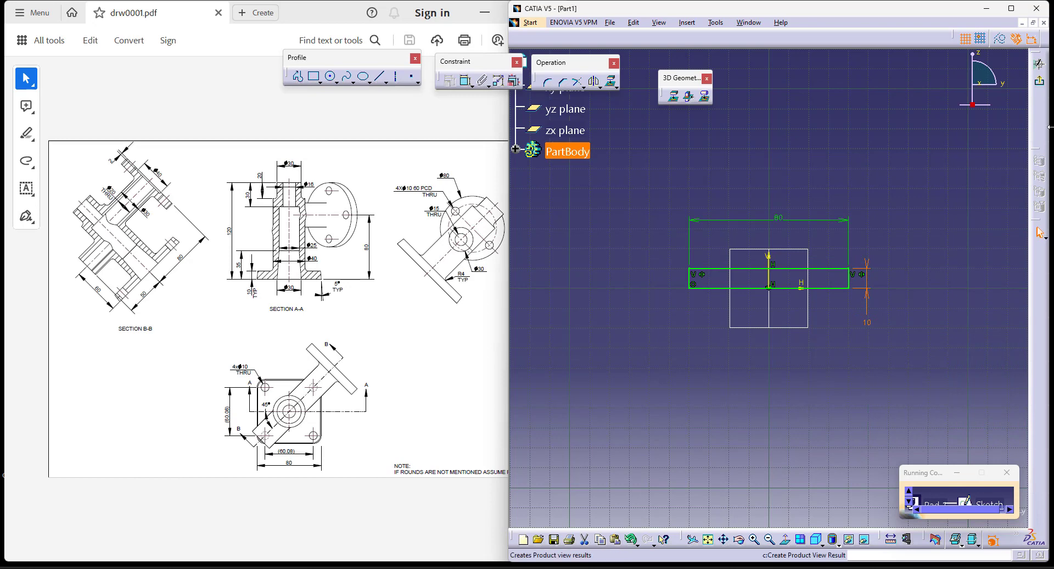
- Finish the sketch and pad the profile with a length of 40 mm and mirrored extent
left_click(1039, 82)
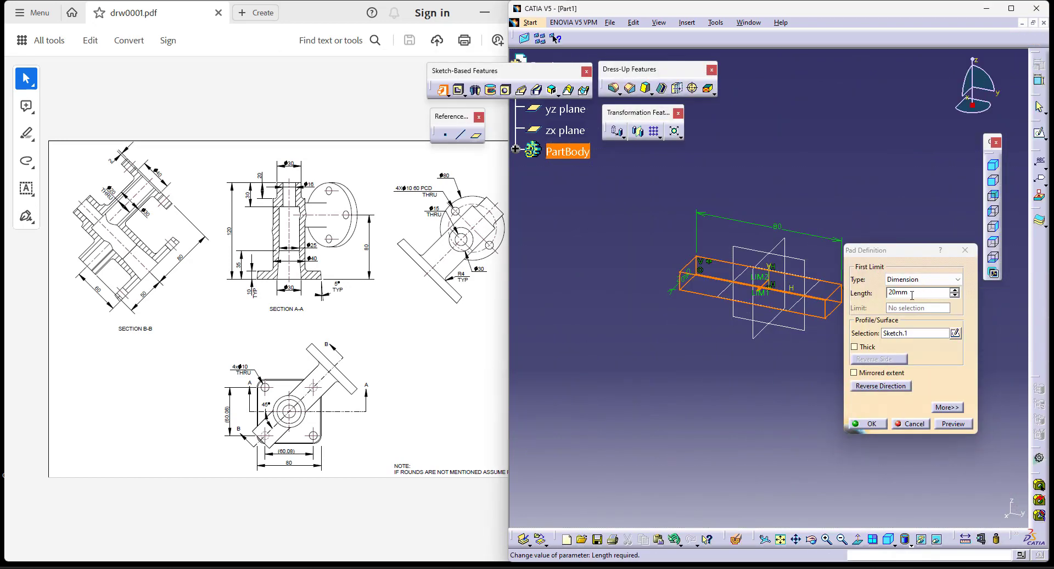
left_click(885, 374)
double_click(926, 293)
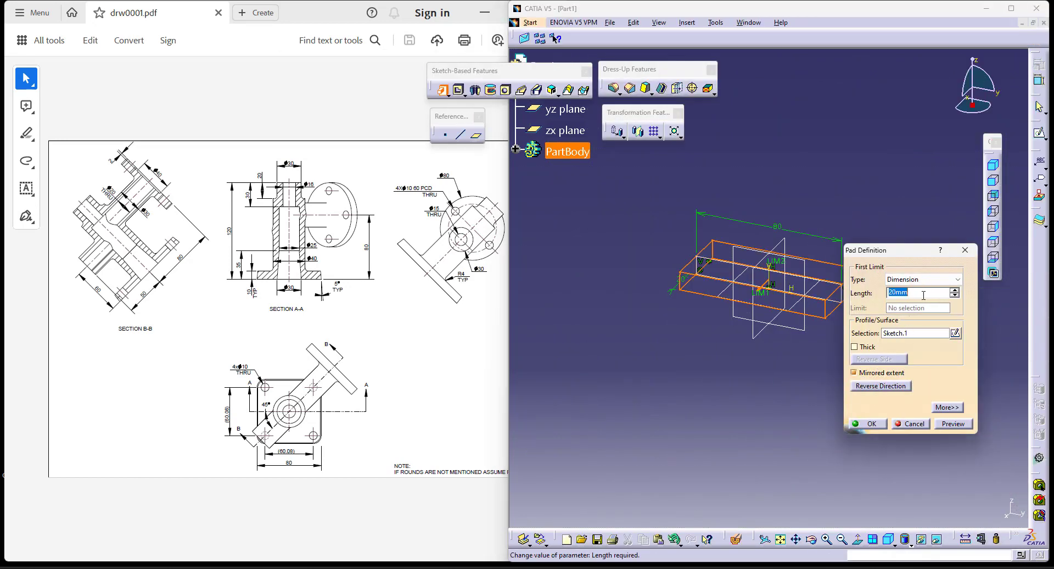
type("40")
key("Return")
left_click(874, 384)
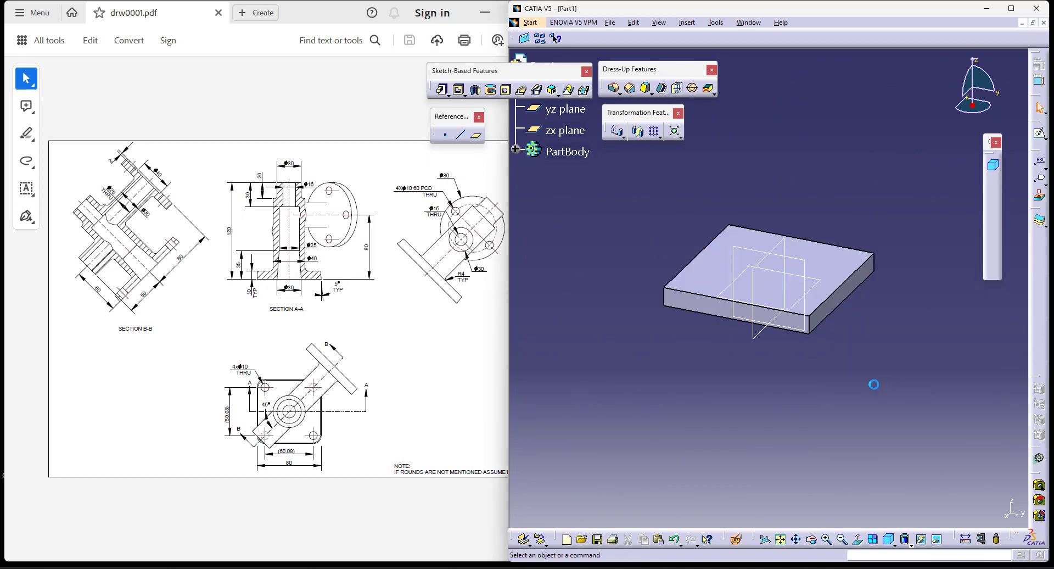
- Delete the plate's pad together with its aggregated sketch
left_click(515, 149)
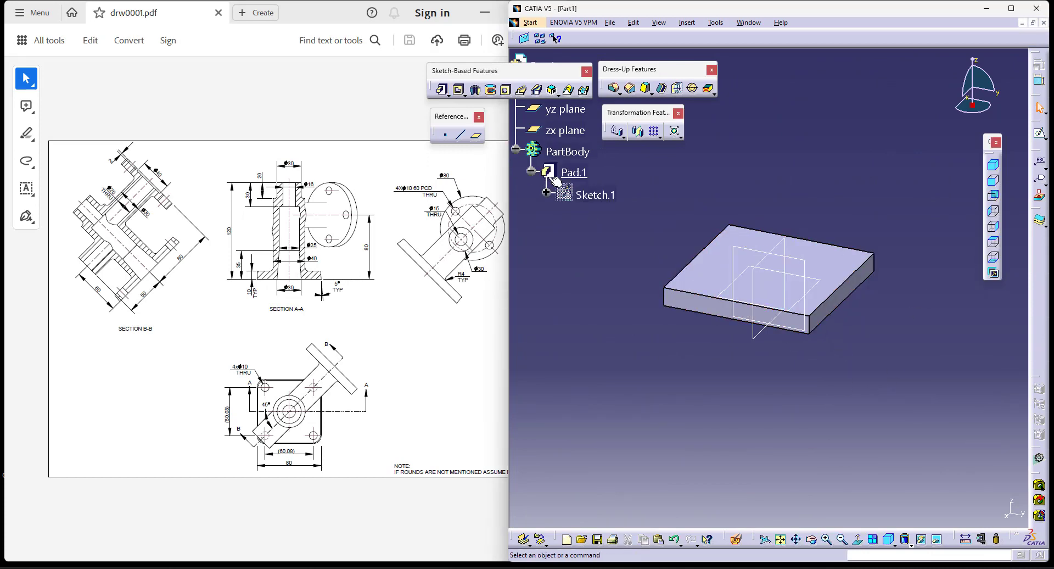
left_click(574, 172)
right_click(563, 170)
left_click(596, 329)
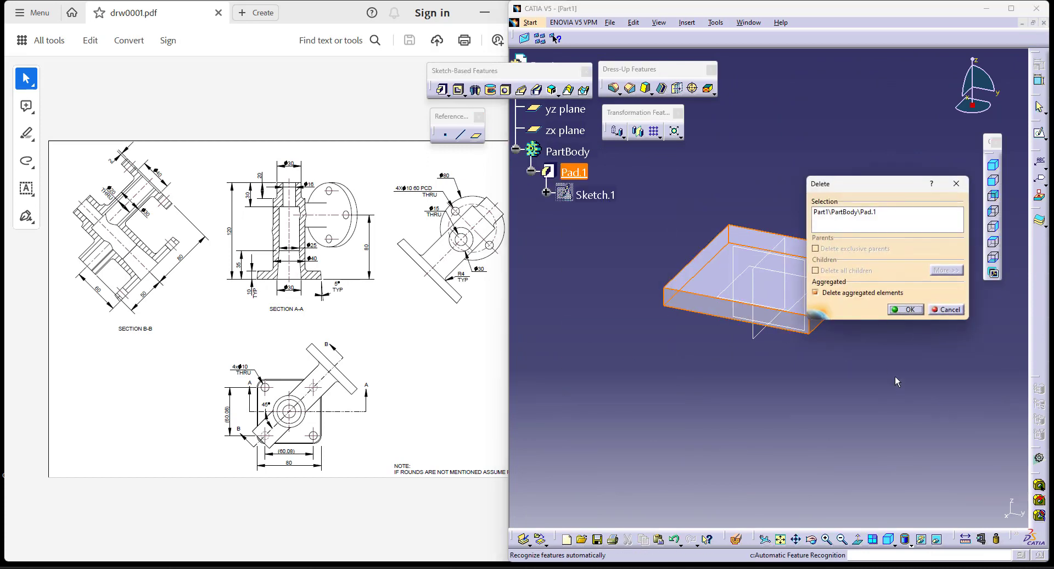
left_click(901, 308)
- Start a new Pad and open its profile sketch on the xy plane
left_click(441, 90)
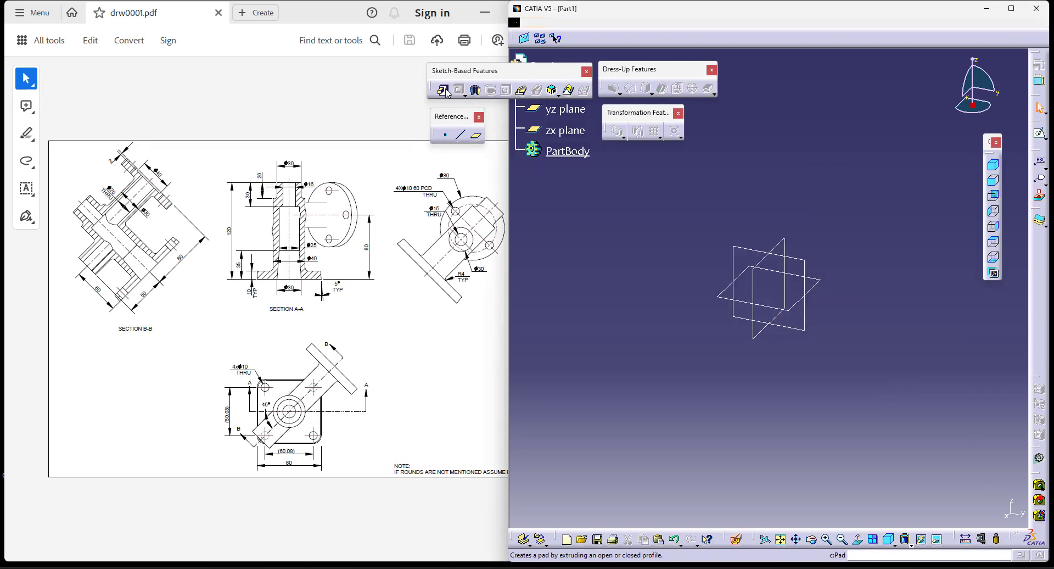
left_click(956, 334)
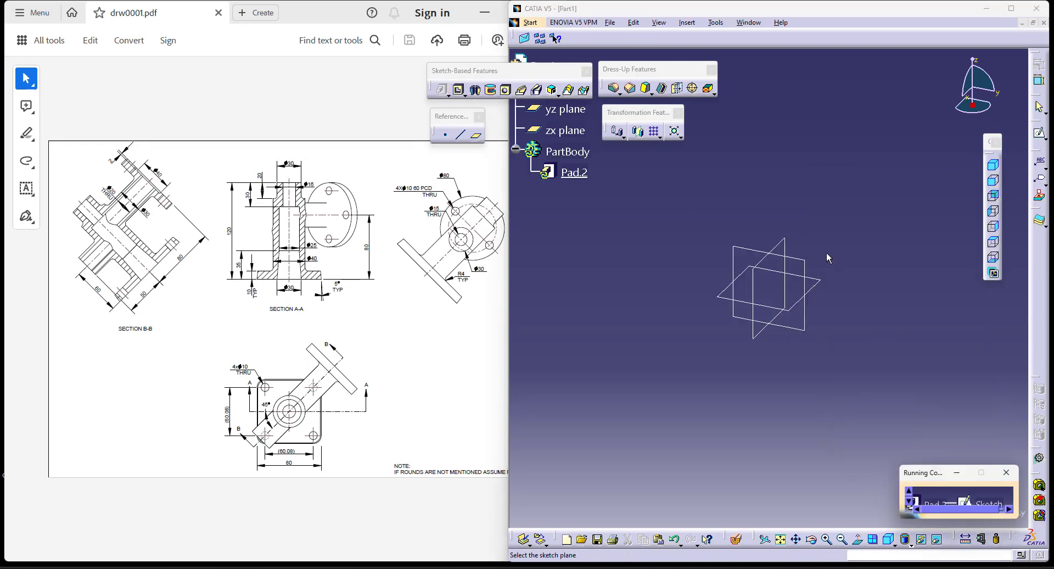
left_click(823, 281)
left_click(823, 543)
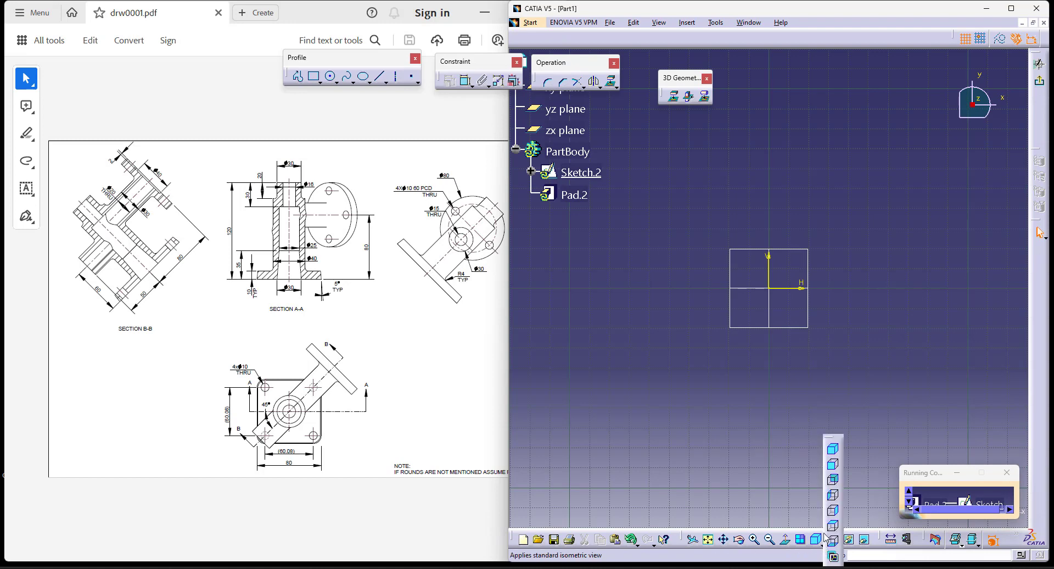
left_click(833, 541)
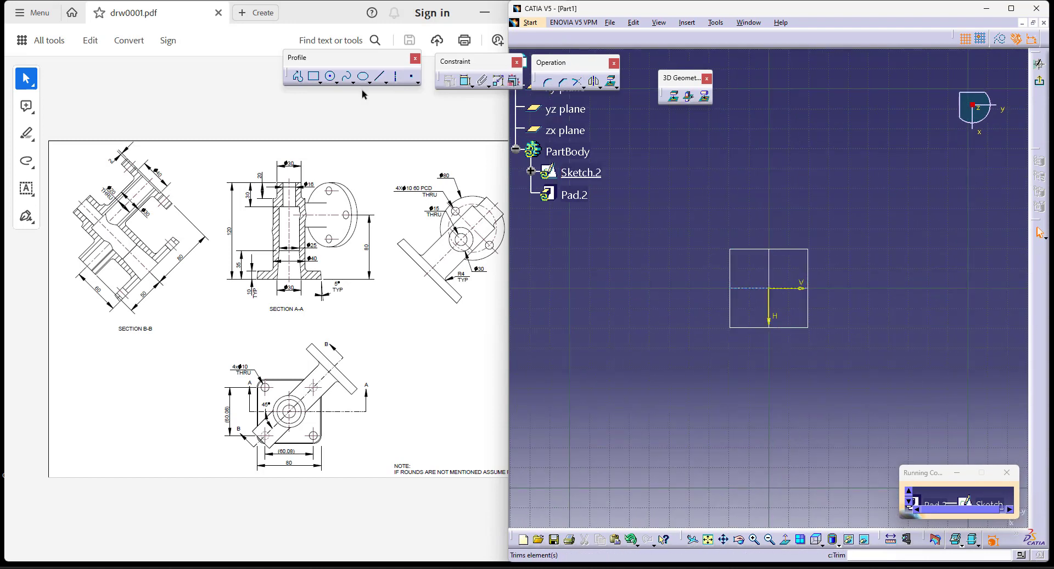
- Draw a centered rectangle around the sketch origin as the base plate's outline
left_click(320, 81)
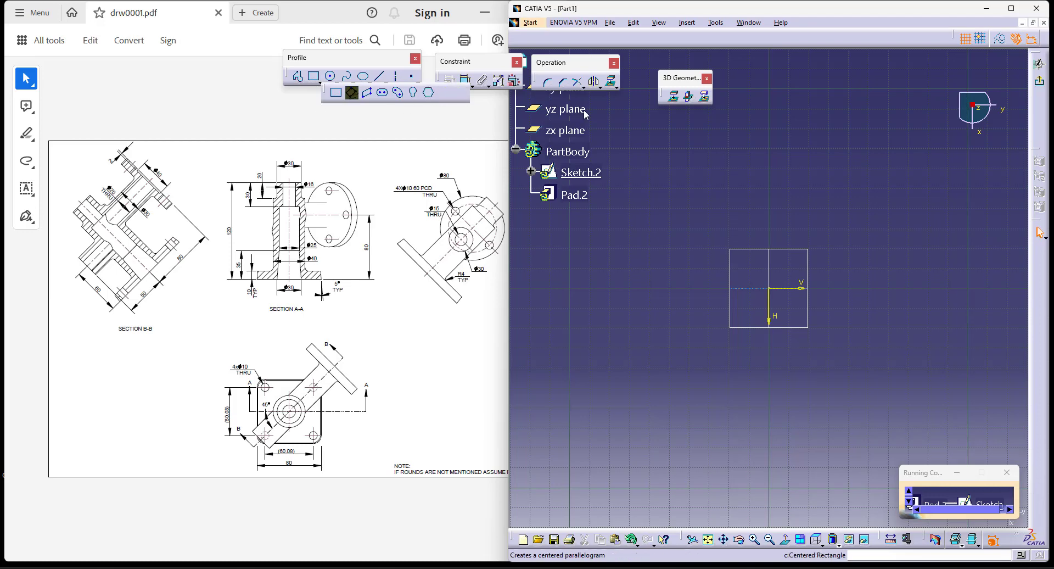
left_click(444, 92)
left_click(768, 287)
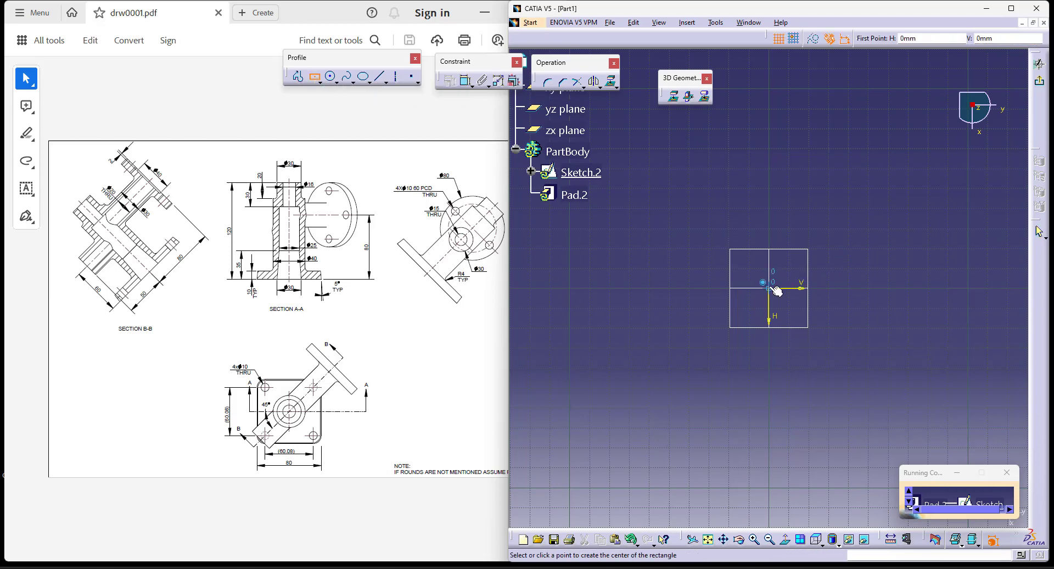
left_click(852, 366)
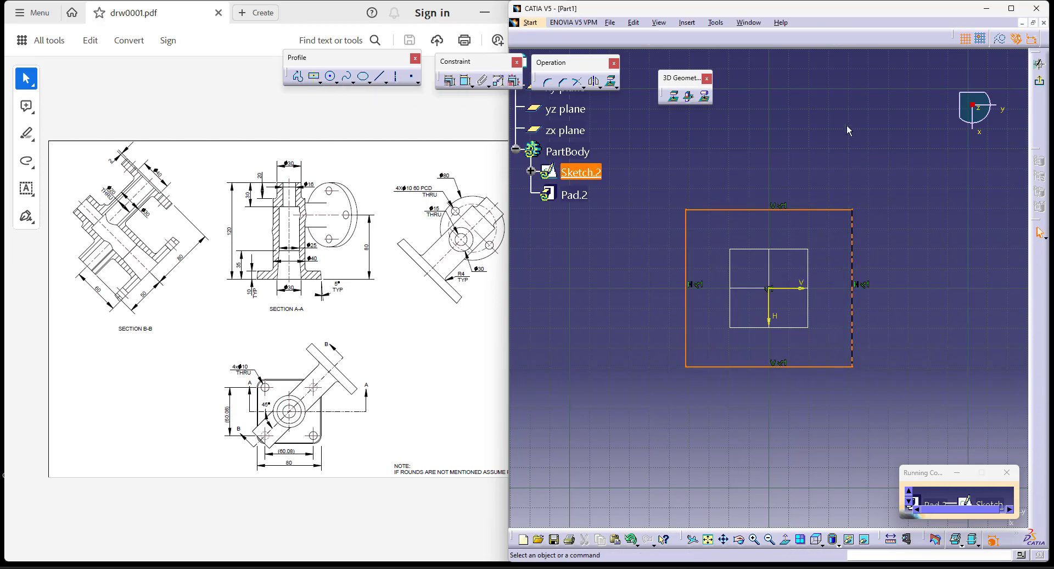
left_click(482, 81)
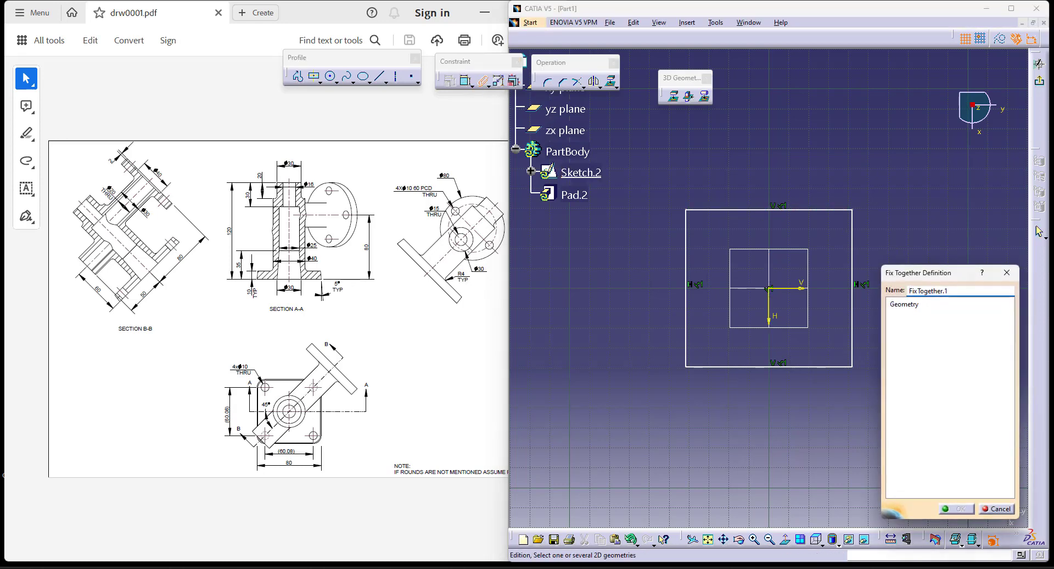
left_click(1006, 274)
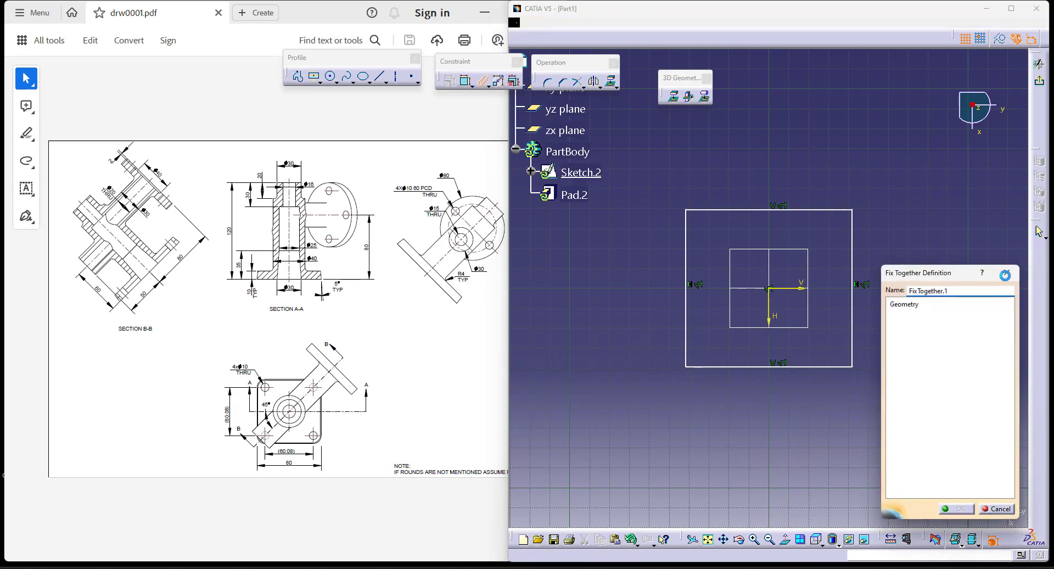
- Constrain the width of the base plate's rectangle to 80 mm
left_click(767, 209)
left_click(755, 172)
double_click(755, 170)
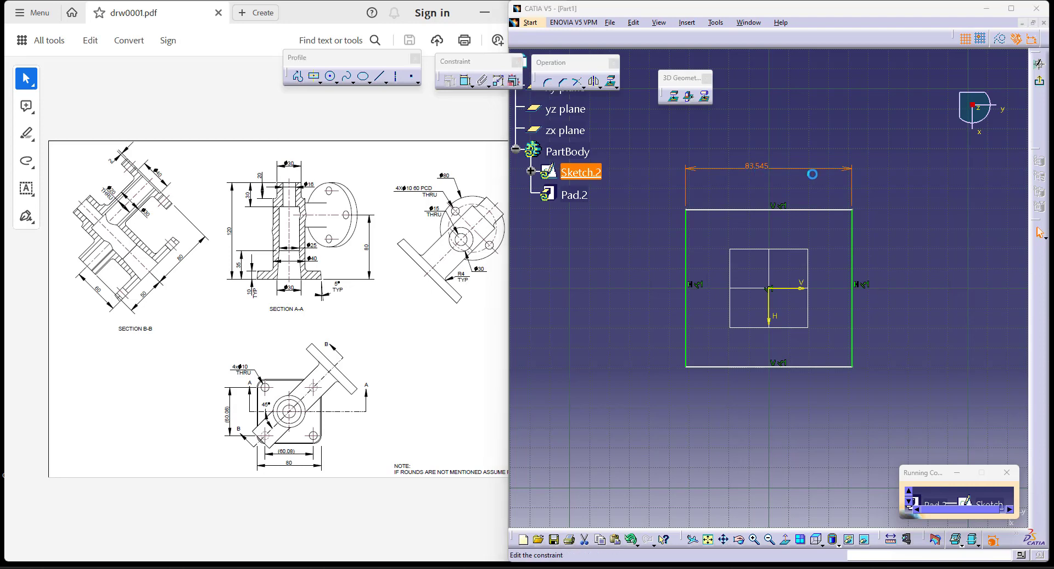
type("80mm")
key("Return")
- Dimension the rectangle's height along the H direction and set it to 80 mm
left_click(466, 80)
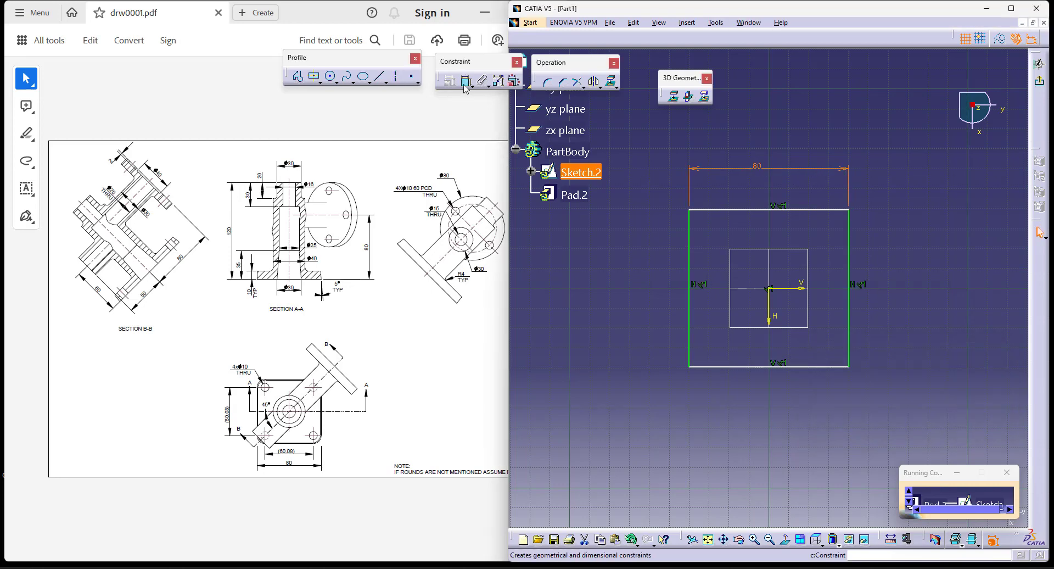
left_click(850, 323)
left_click(891, 313)
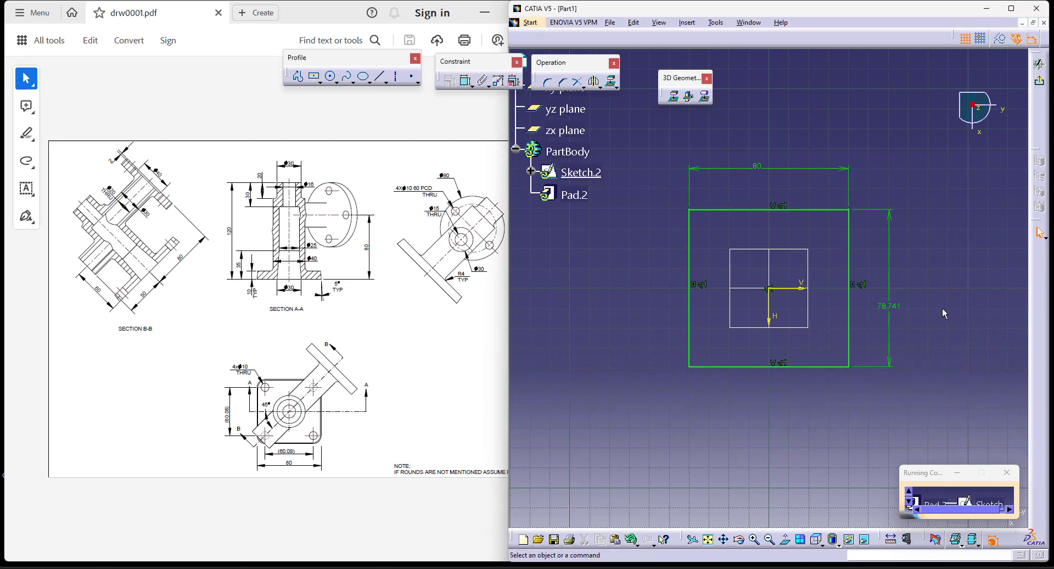
double_click(900, 309)
type("80")
key("Return")
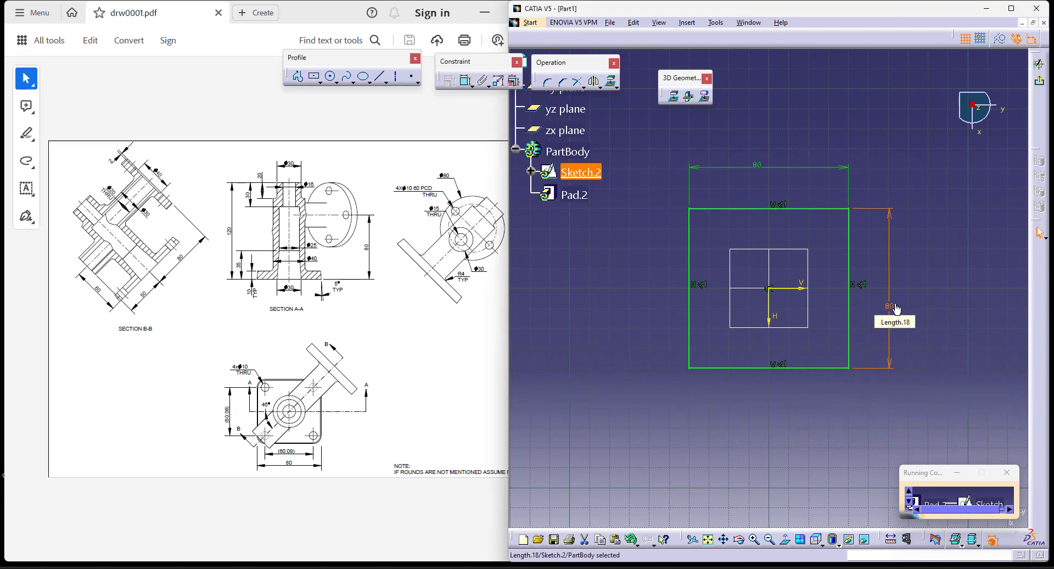
- Finish the sketch and pad the base plate profile with a length of 10 mm
left_click(1039, 81)
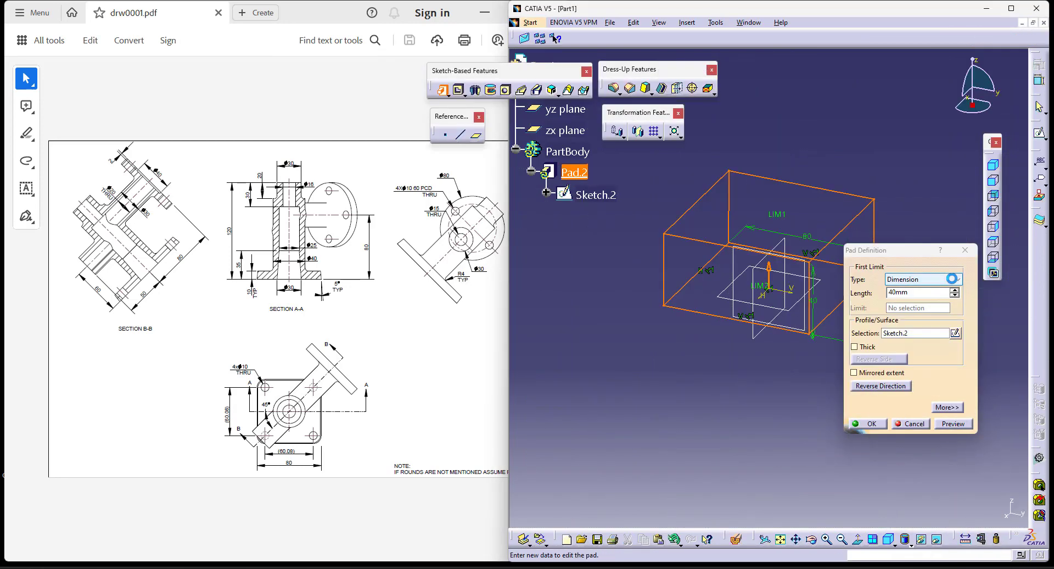
double_click(909, 292)
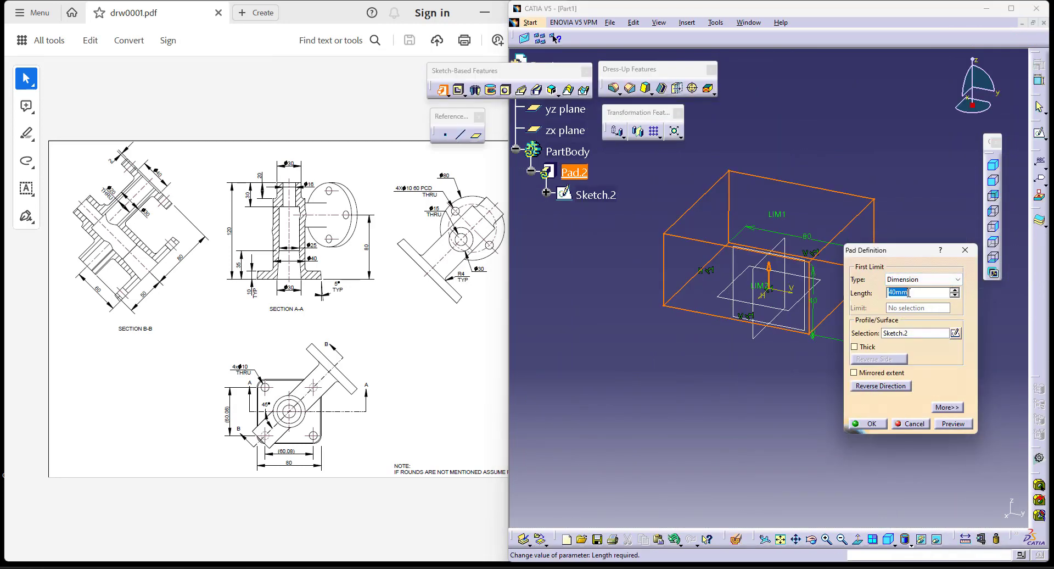
type("10")
left_click(867, 424)
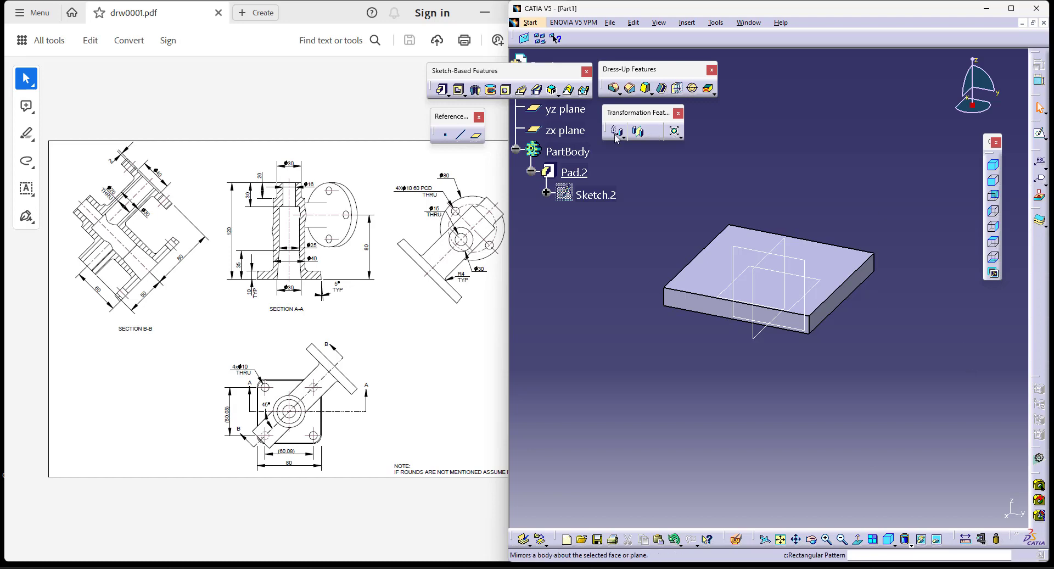
- Start a 5-degree Draft and select the base plate's four side faces as the faces to draft
left_click(646, 89)
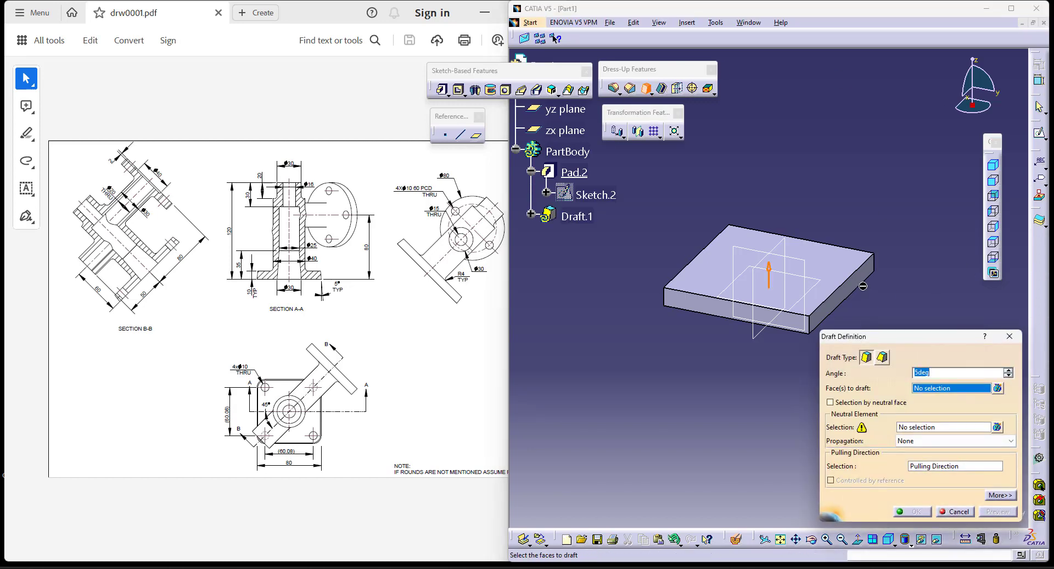
left_click(788, 316)
left_click(714, 308)
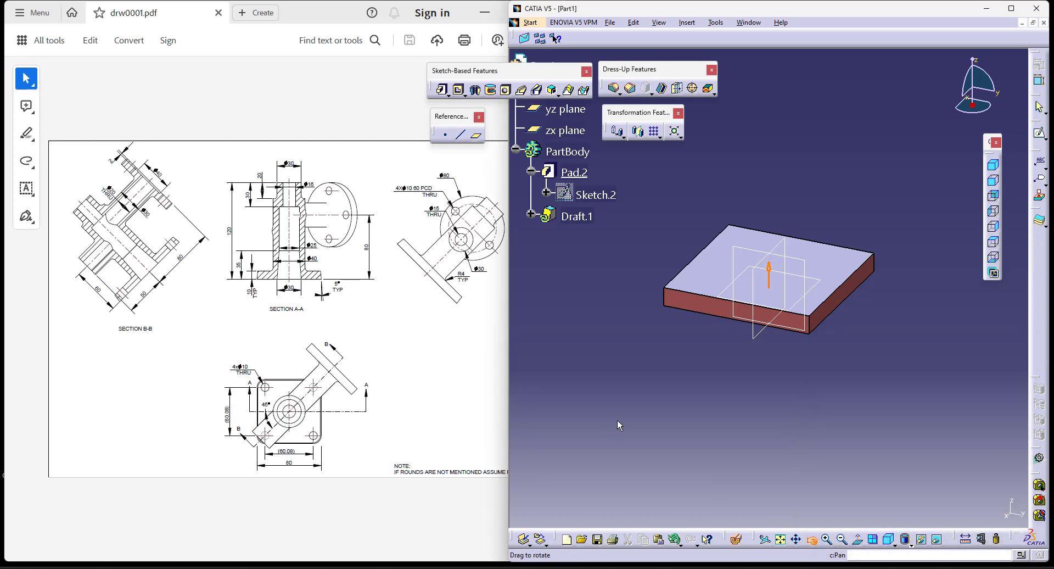
middle_click_drag(619, 426, 829, 422)
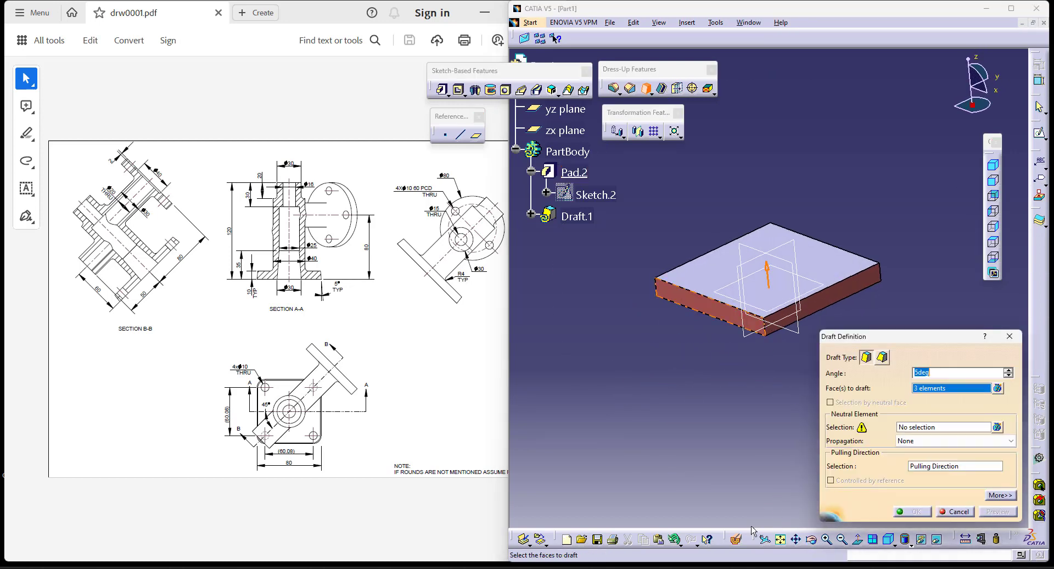
middle_click_drag(966, 439, 764, 333)
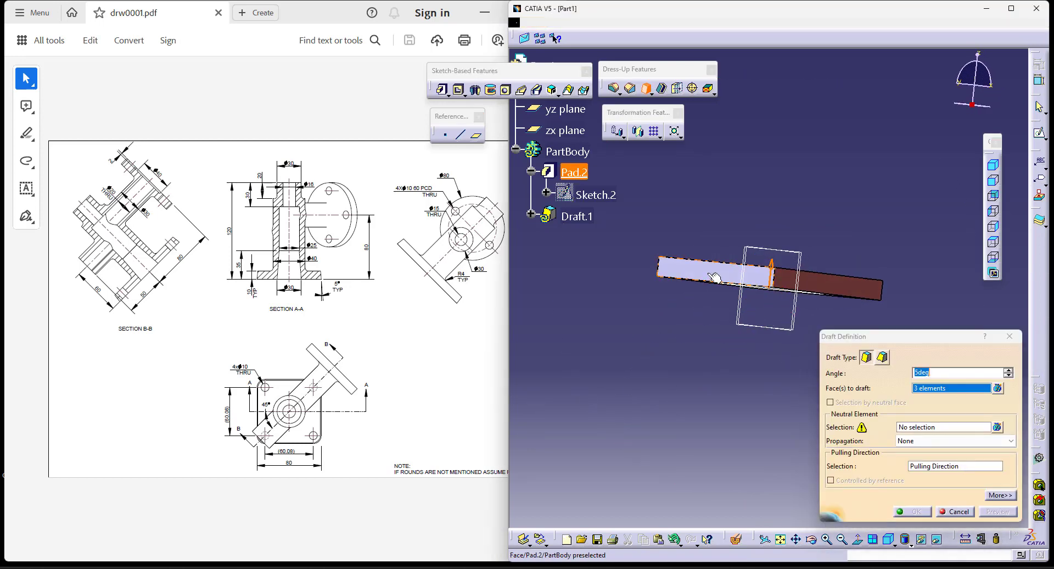
left_click(857, 538)
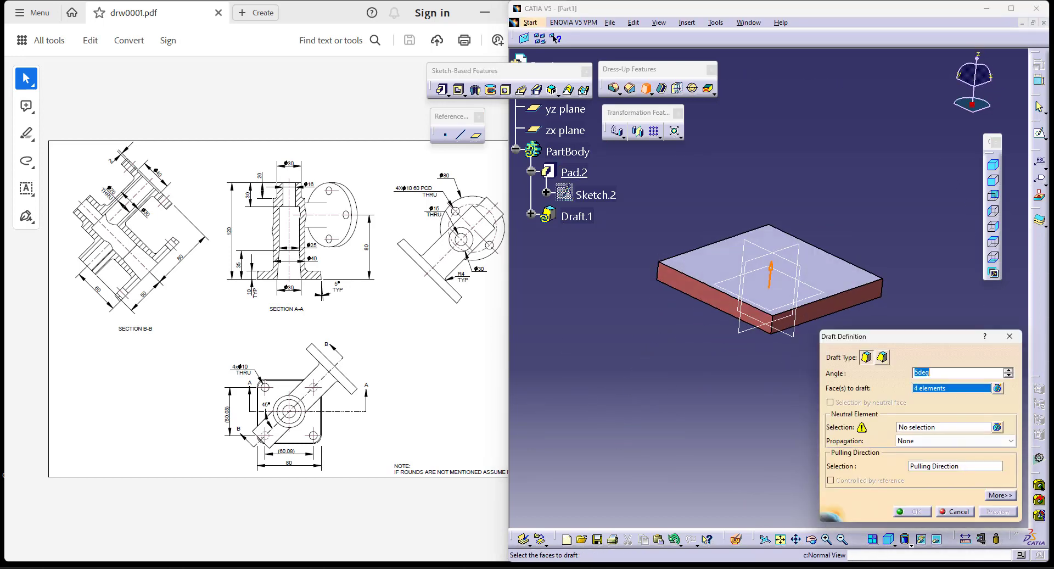
- Set the xy plane as the draft's neutral element, preview the result and create the draft
left_click(942, 428)
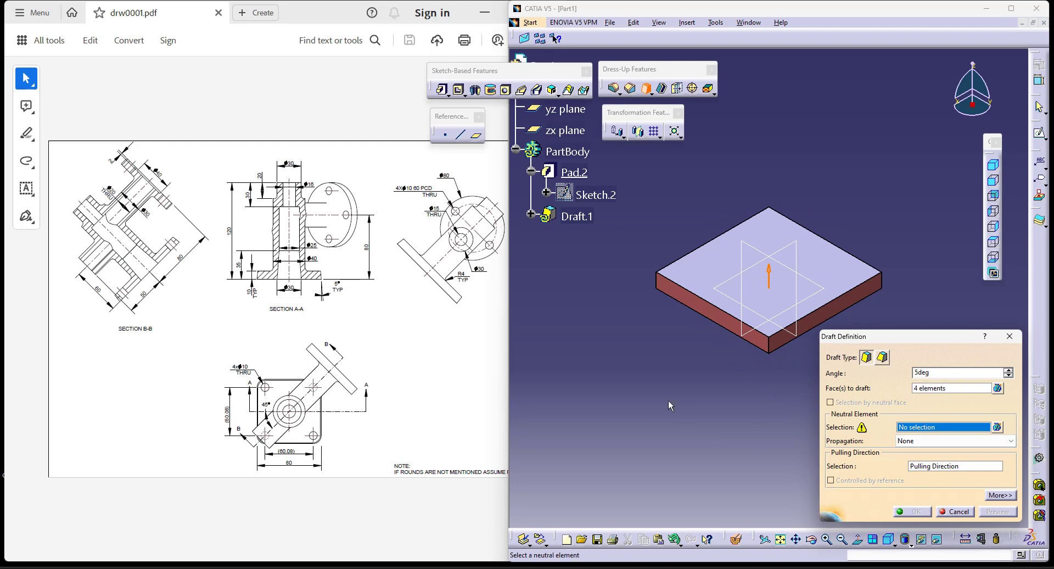
middle_click_drag(733, 259, 704, 260)
right_click(705, 259)
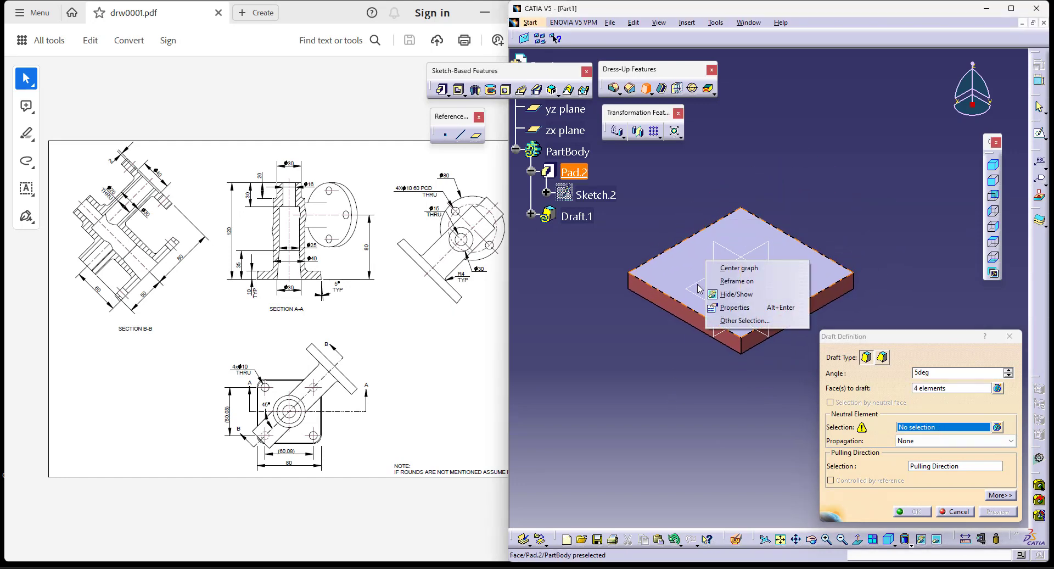
key("Escape")
left_click(697, 295)
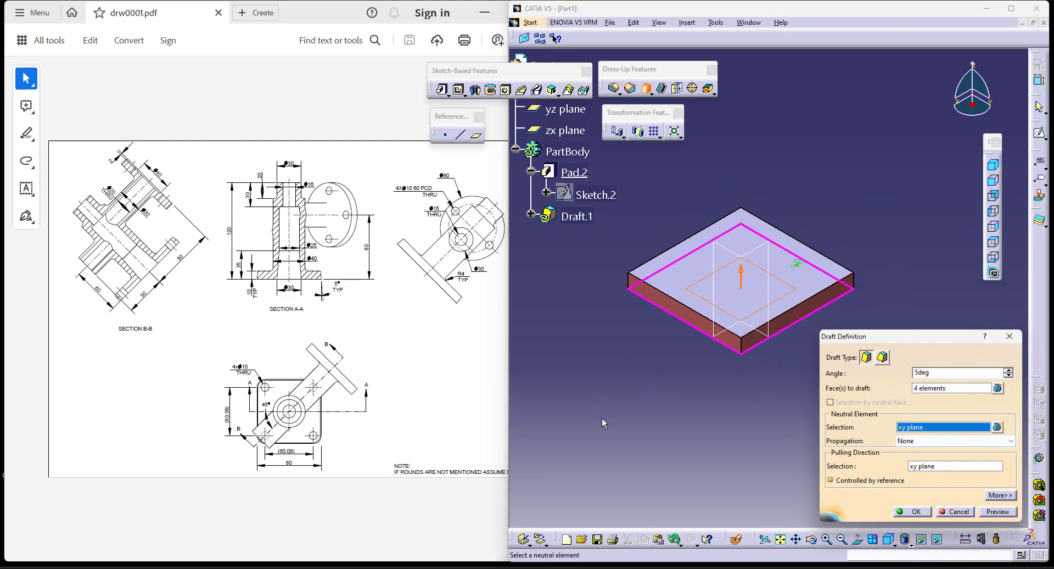
left_click(993, 513)
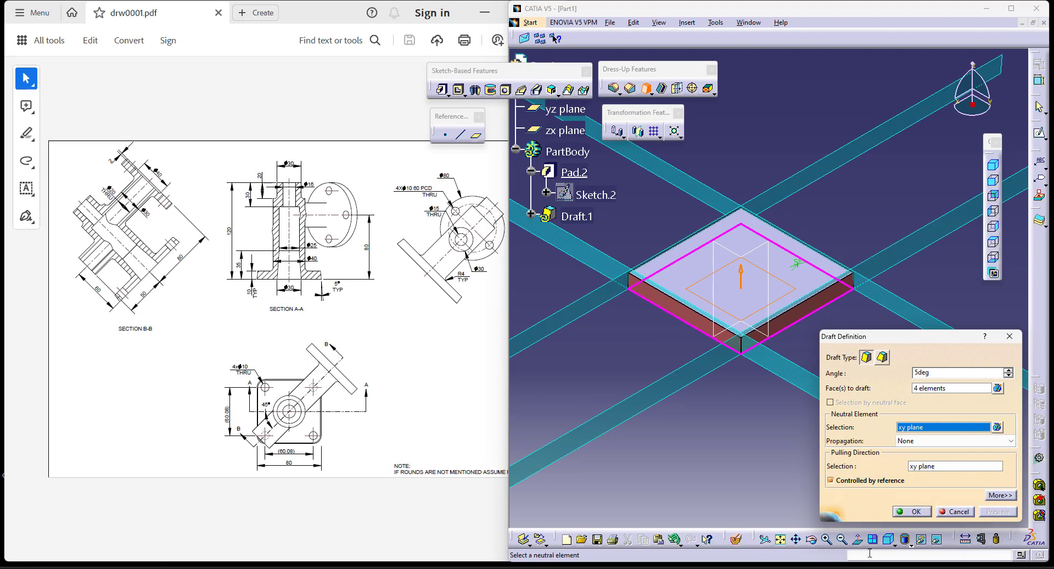
left_click(905, 538)
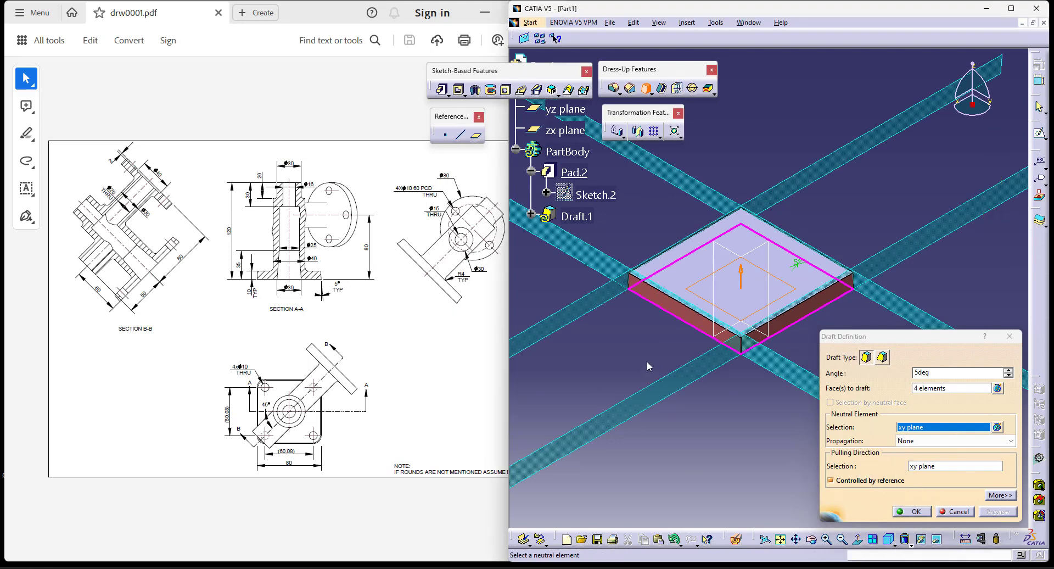
left_click(906, 470)
left_click(912, 511)
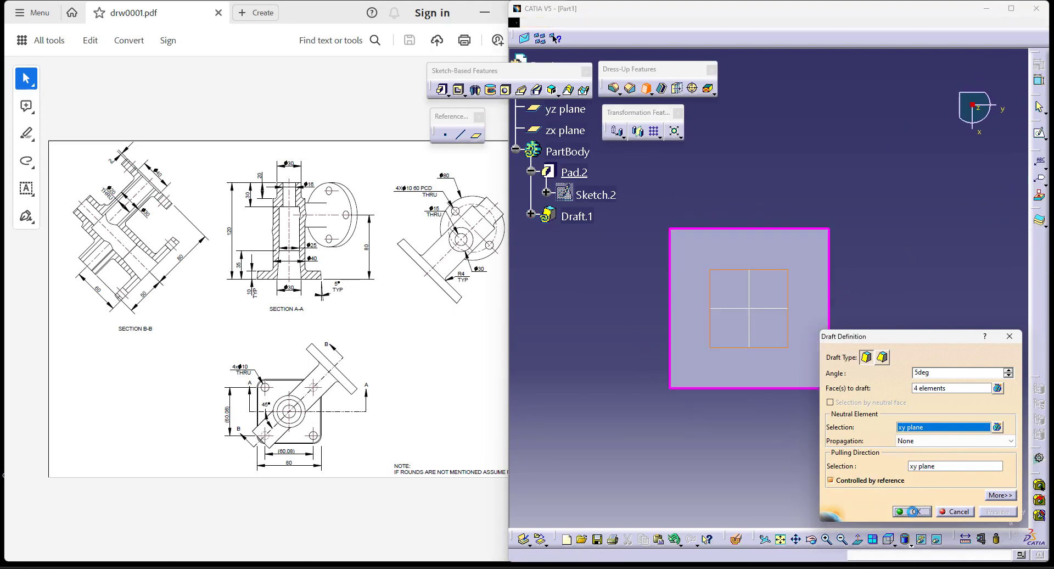
left_click(569, 416)
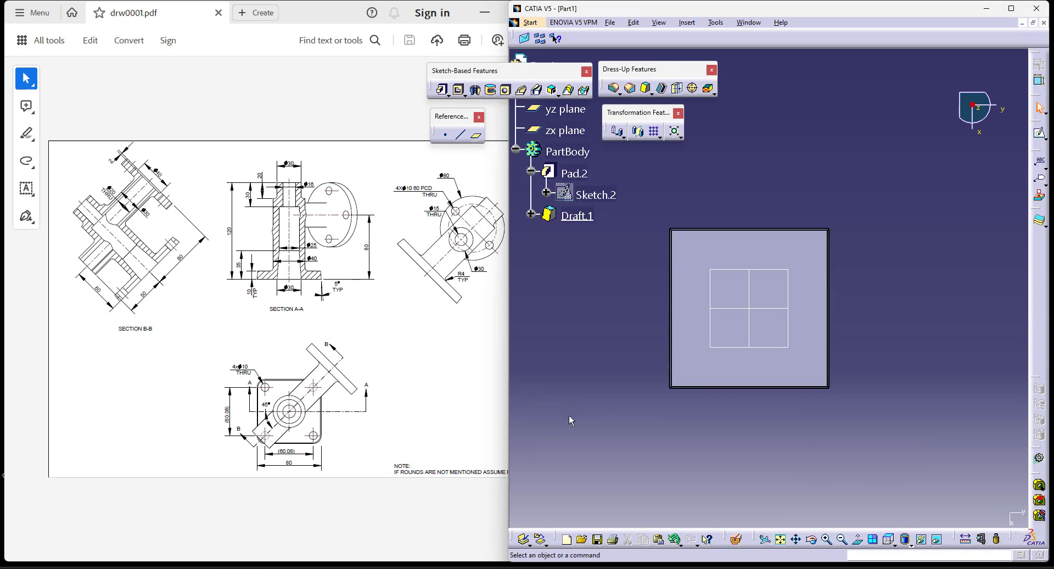
- Check the settings in the base plate's draft definition and return to the isometric view
double_click(577, 216)
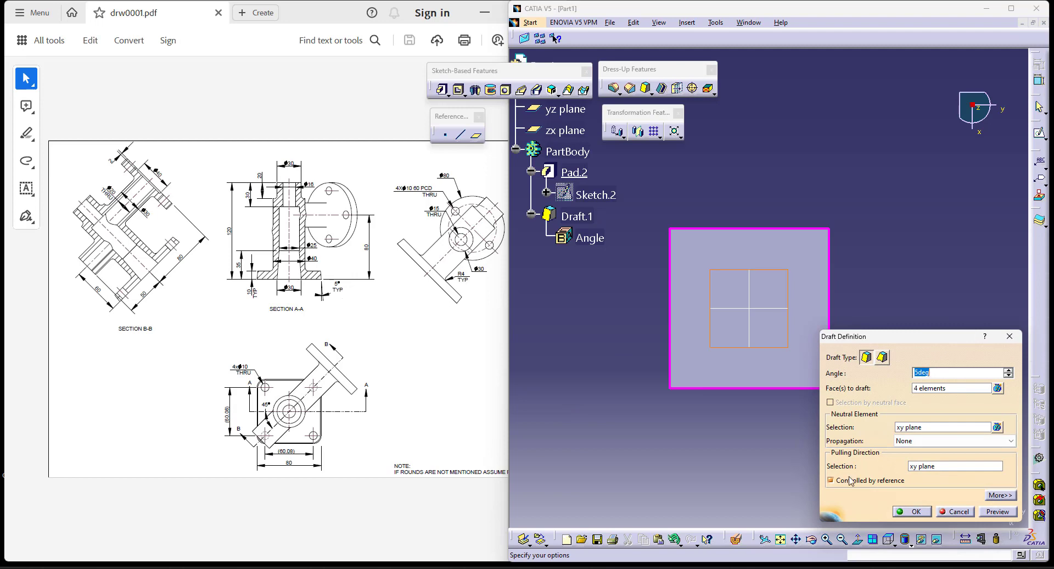
left_click(913, 512)
left_click(891, 542)
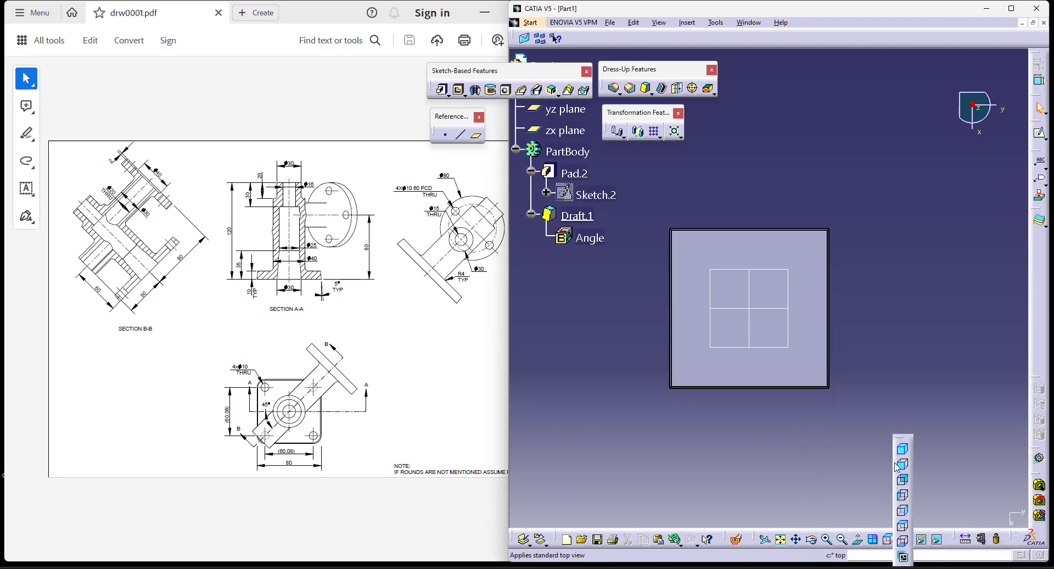
left_click(902, 448)
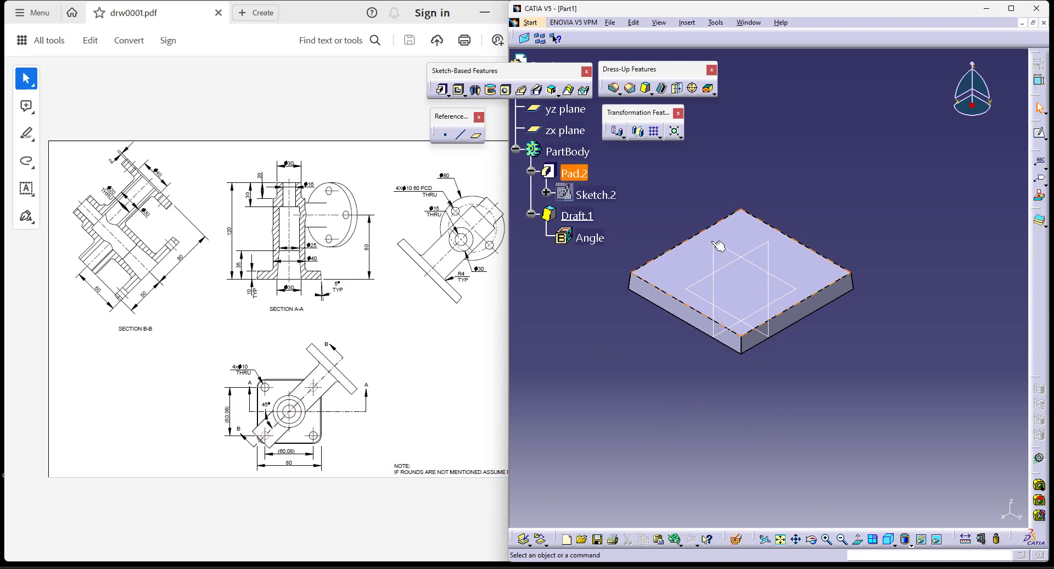
- Start a new Shaft and open its profile sketch on the yz plane
left_click(476, 91)
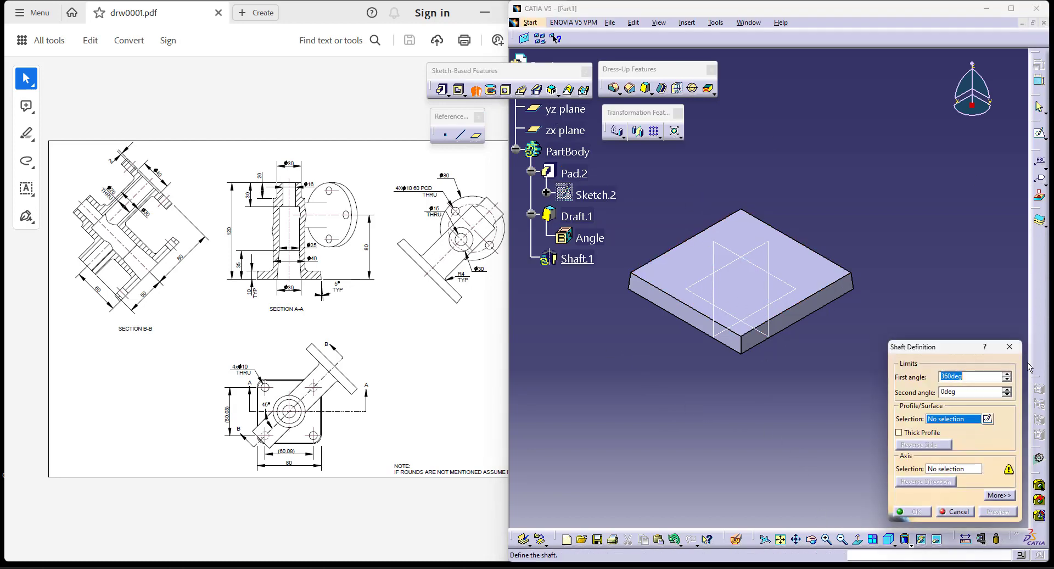
left_click(987, 420)
left_click(722, 245)
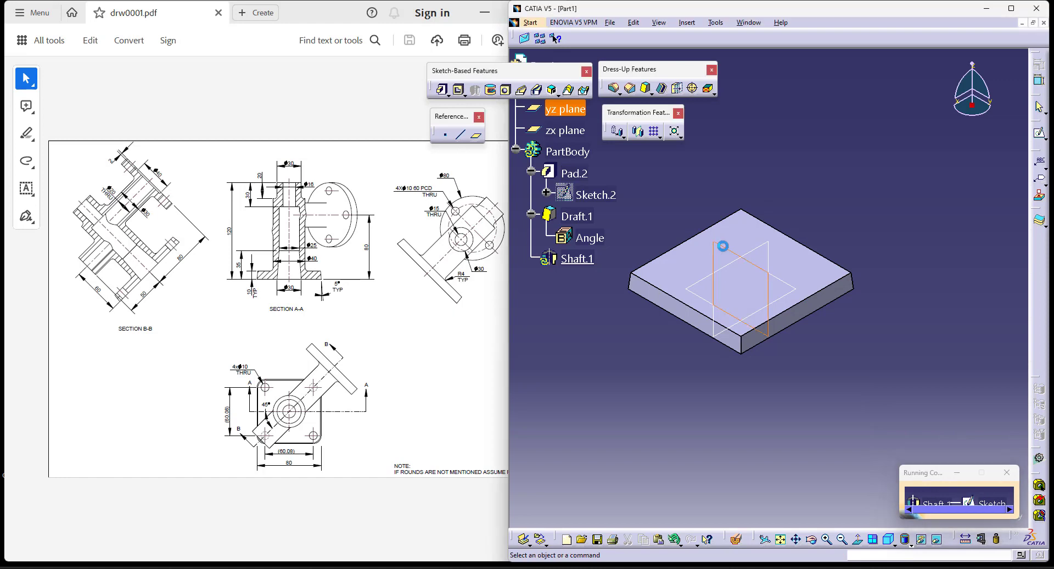
- Draw a vertical axis about 135 mm long through the sketch origin for the shaft
left_click(396, 76)
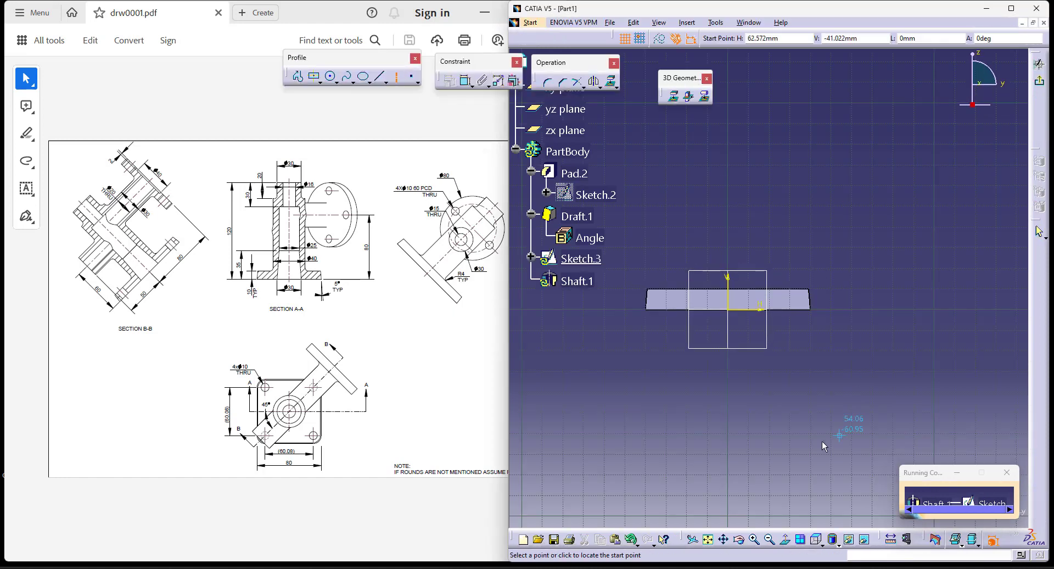
left_click(730, 365)
left_click(728, 89)
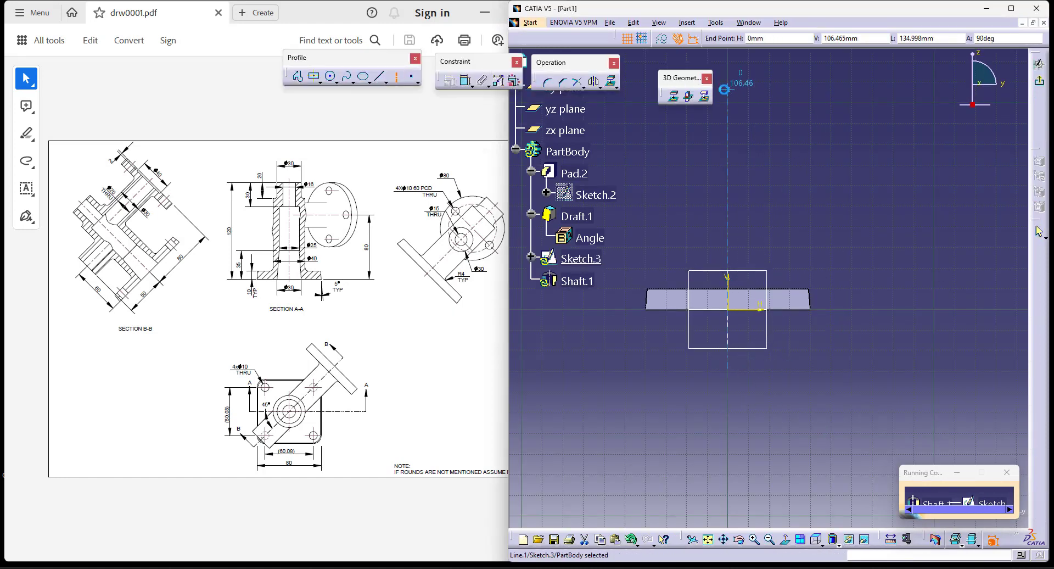
middle_click(840, 261)
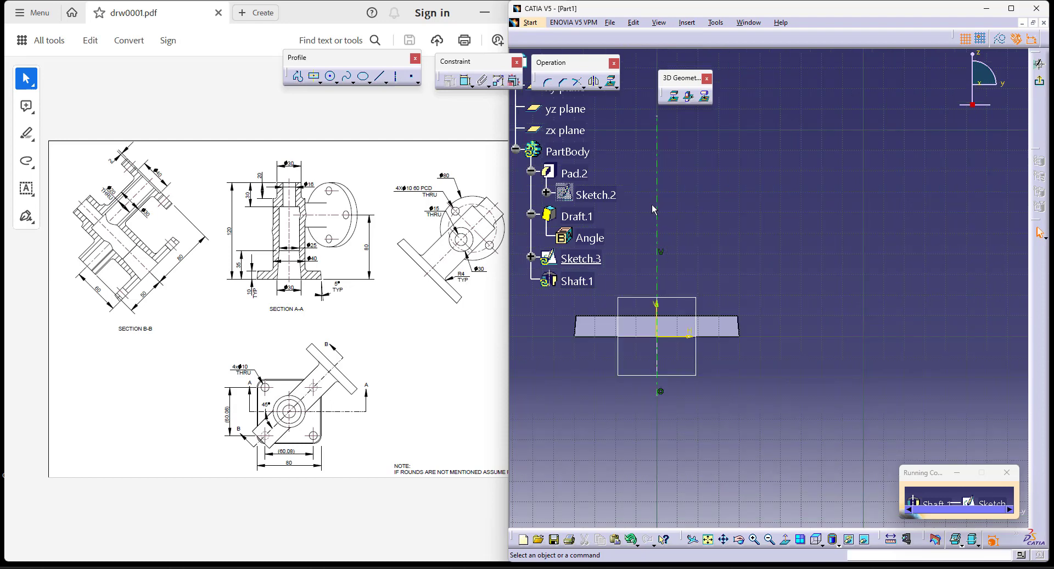
- Project the base plate's top face edge into the sketch and convert it to construction geometry
left_click(672, 95)
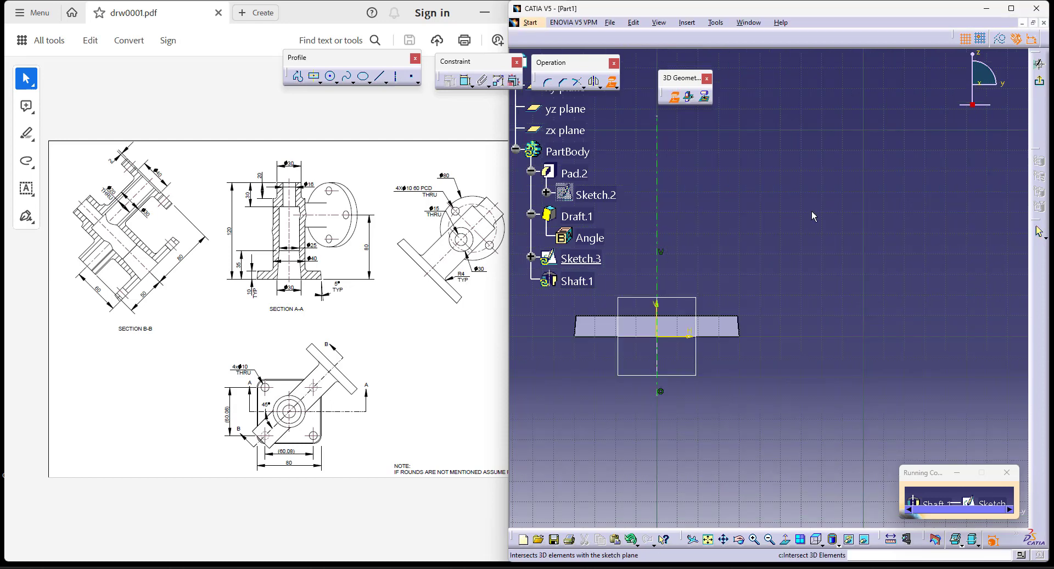
left_click(732, 316)
left_click(999, 39)
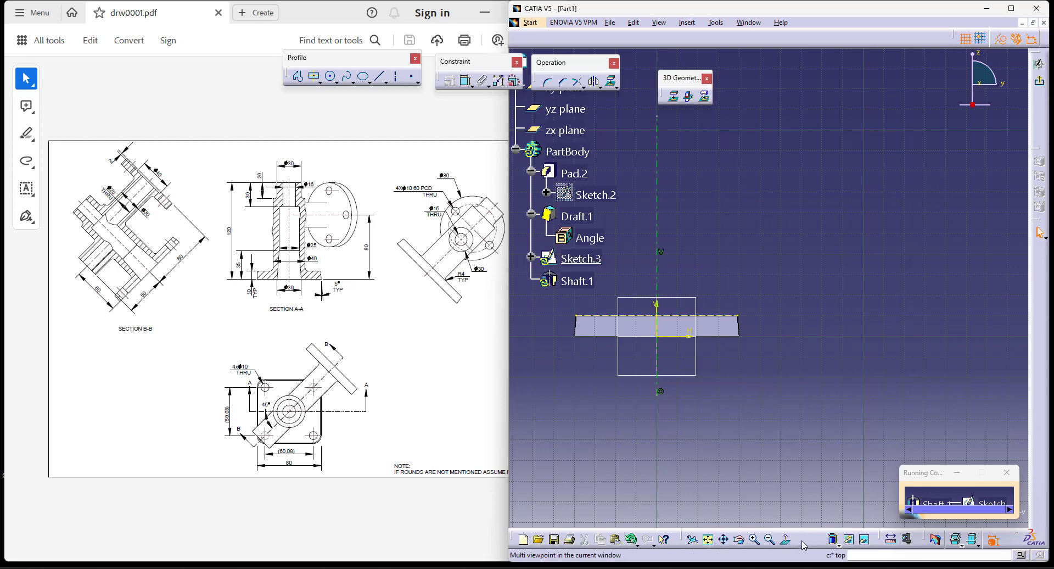
middle_click_drag(710, 396, 822, 396)
left_click_drag(822, 396, 815, 405)
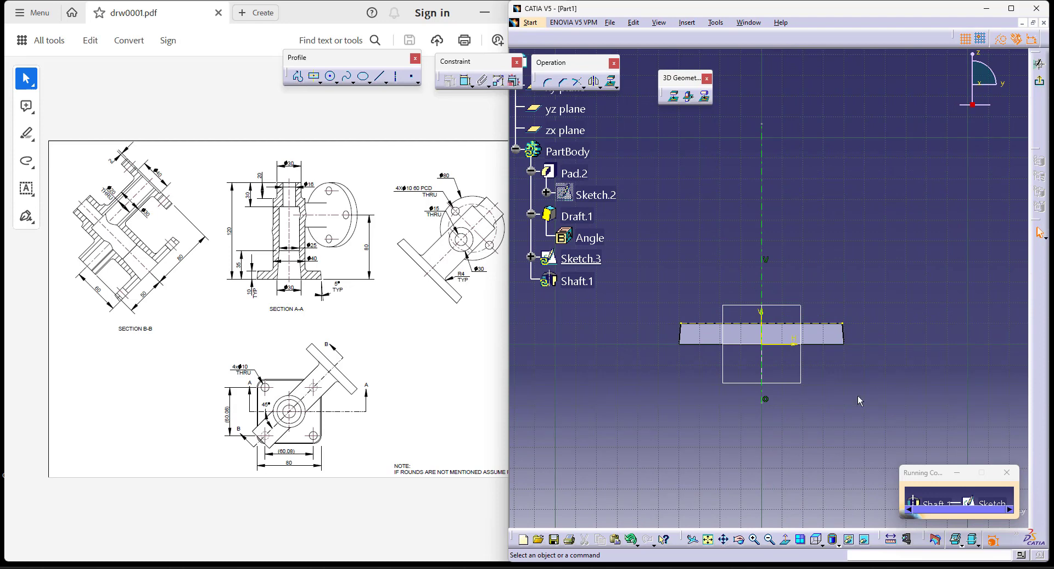
left_click(298, 76)
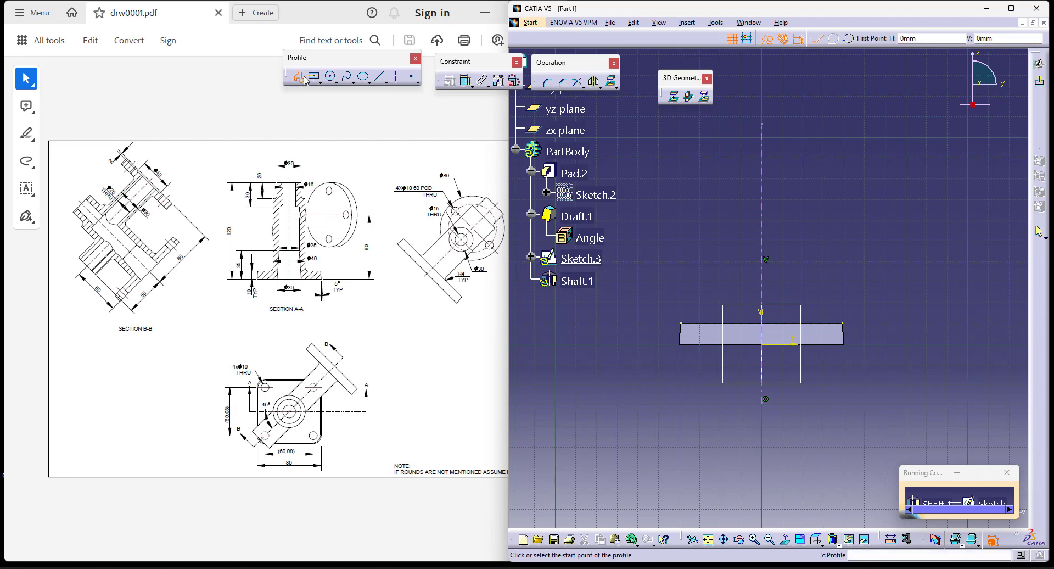
left_click(717, 323)
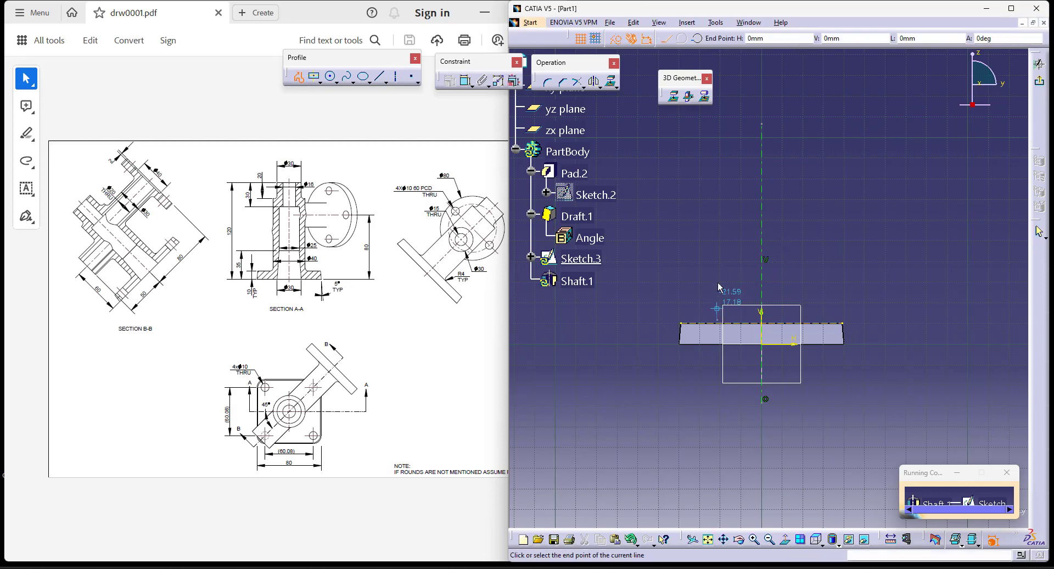
key("Escape")
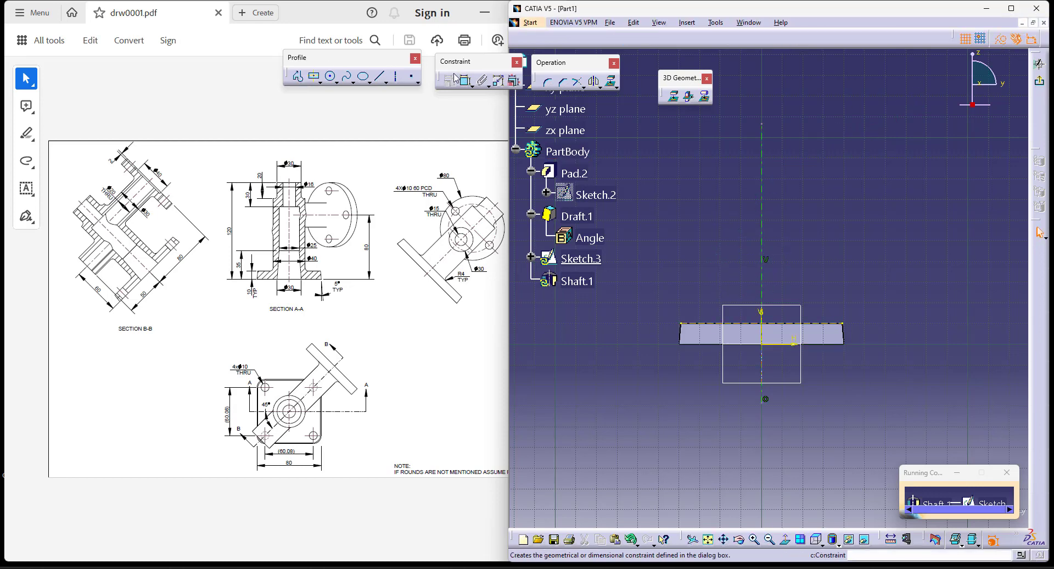
- Draw a closed, stepped half-profile between the plate's projected top edge and the axis, about 26 mm wide below and narrower at its upper end
left_click(297, 77)
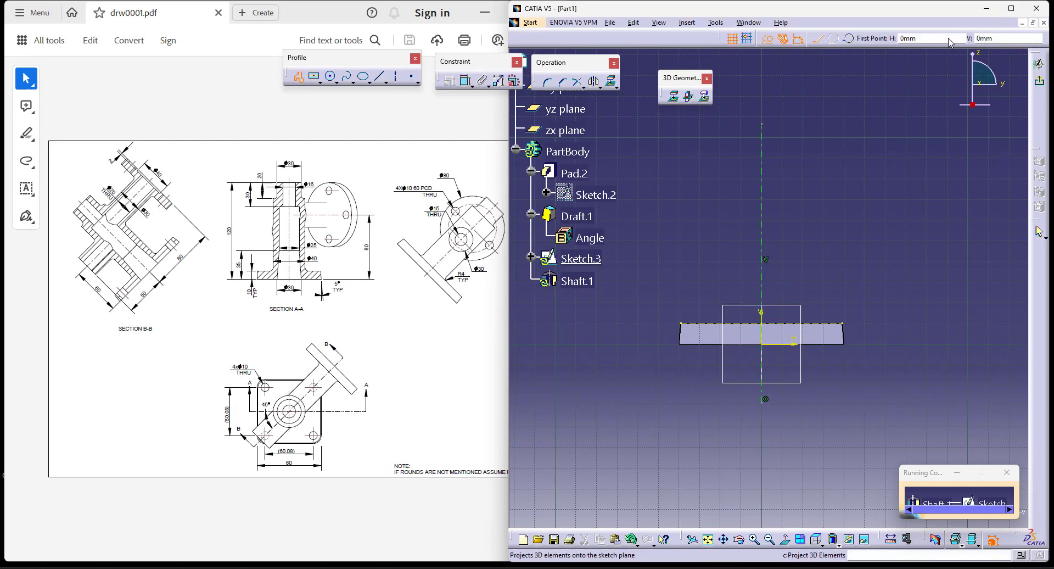
left_click(711, 306)
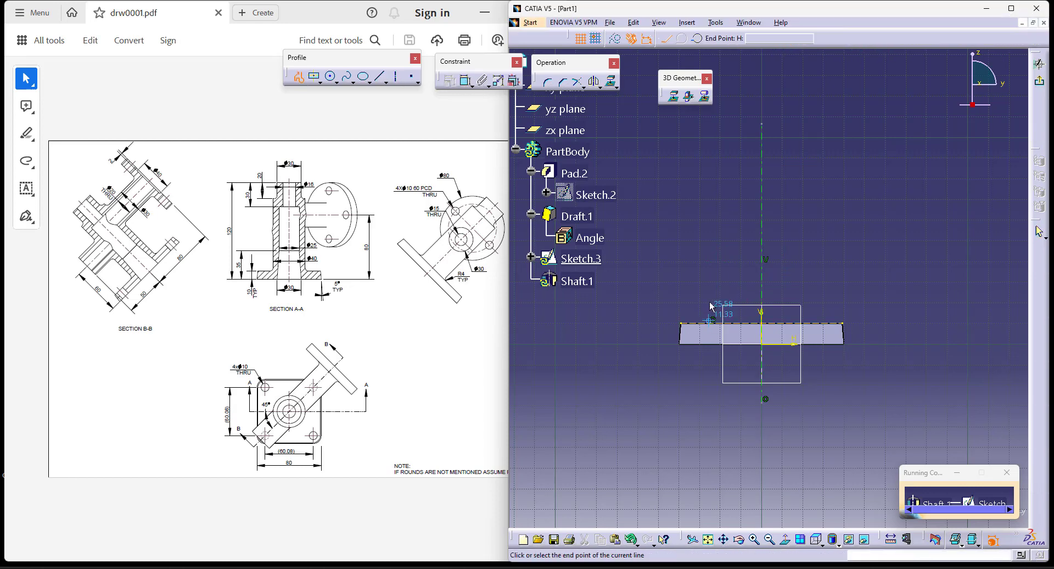
left_click(709, 177)
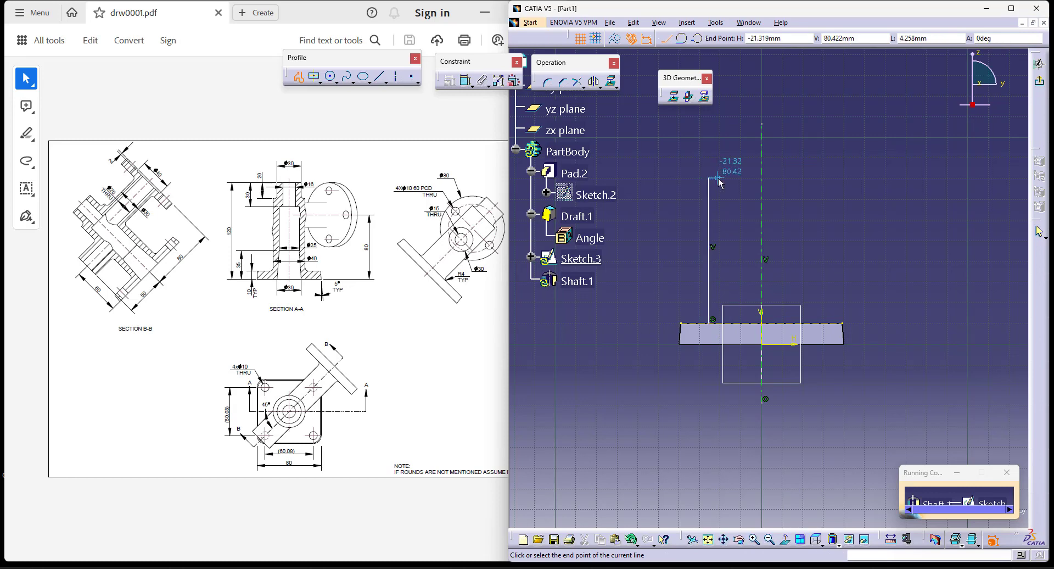
left_click(718, 141)
left_click(761, 141)
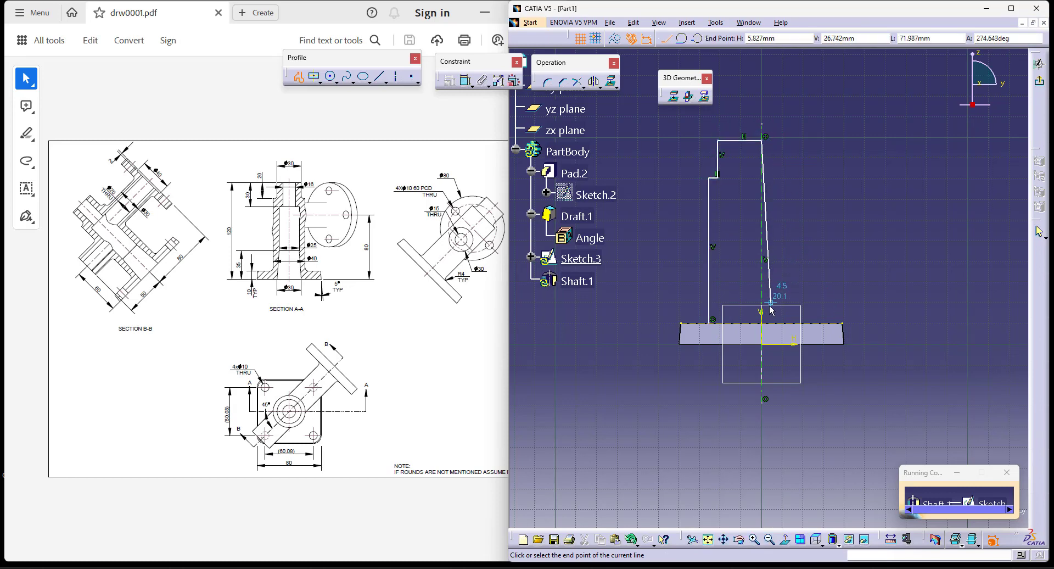
left_click(762, 324)
left_click(713, 322)
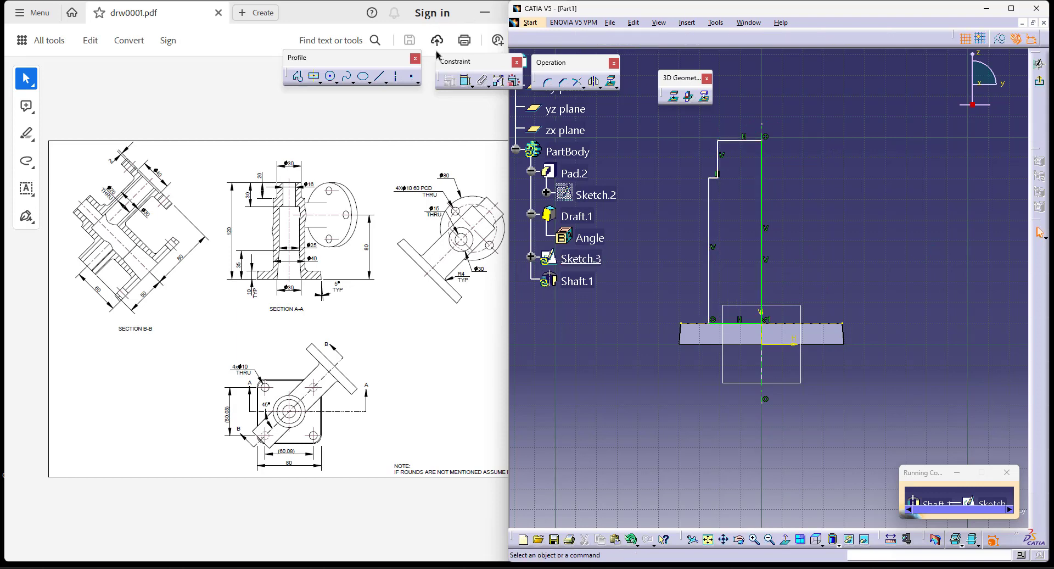
- Dimension the profile's lower outer vertical line as a diameter about the axis and set it to 40 mm
left_click(465, 82)
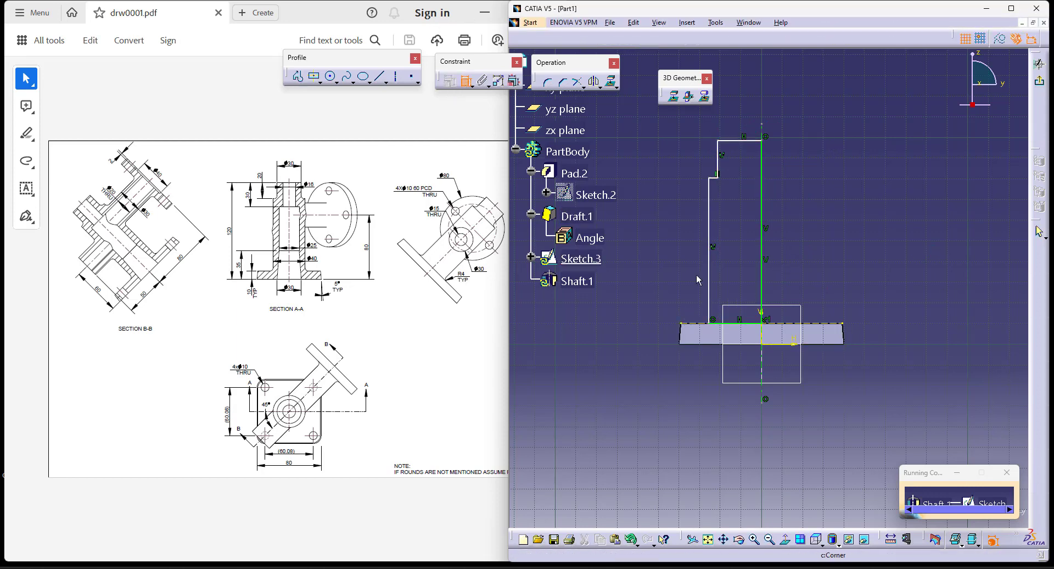
left_click(710, 245)
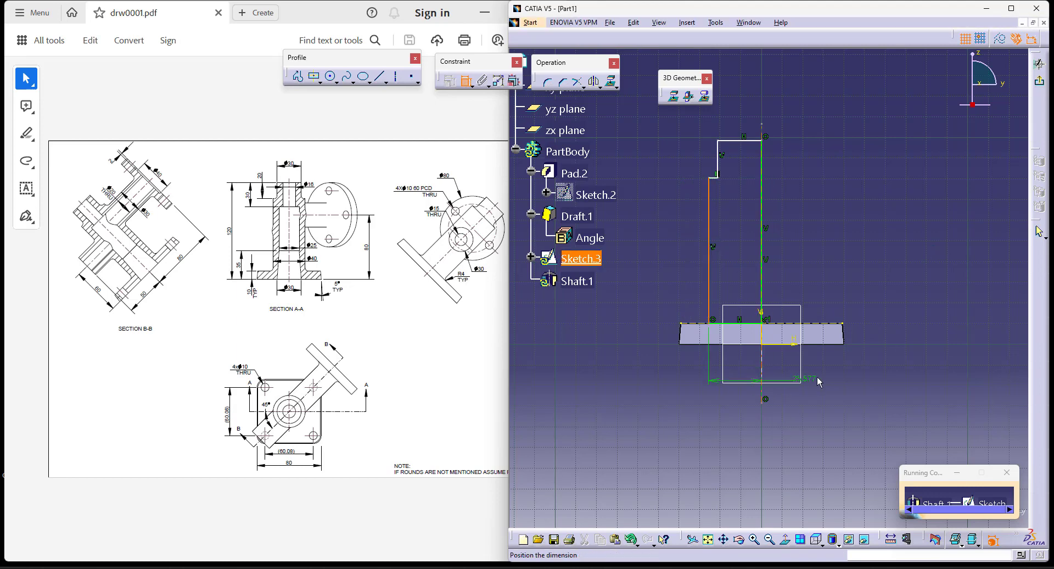
right_click(821, 375)
left_click(857, 426)
left_click(844, 362)
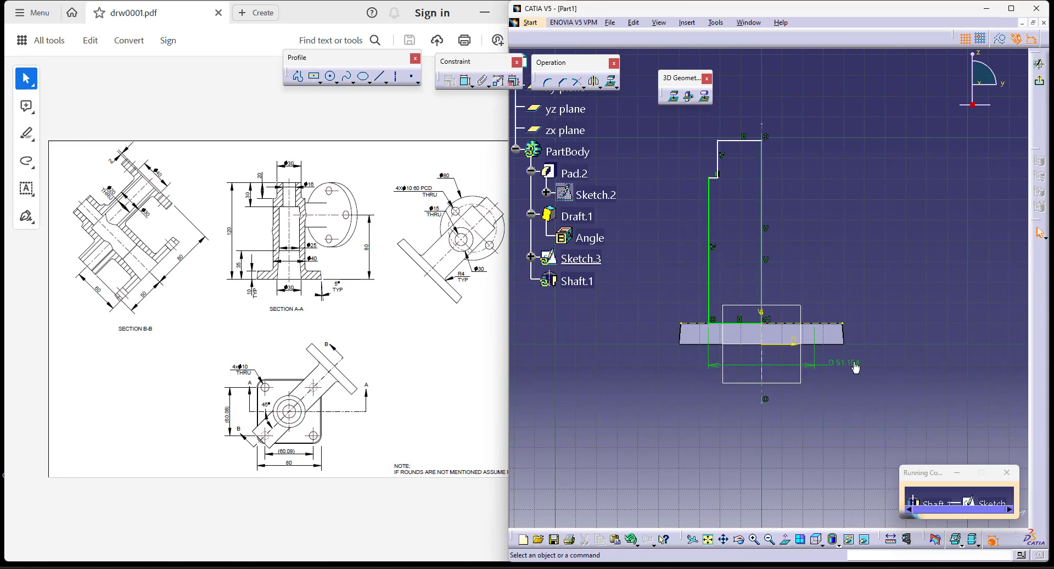
double_click(850, 363)
type("40")
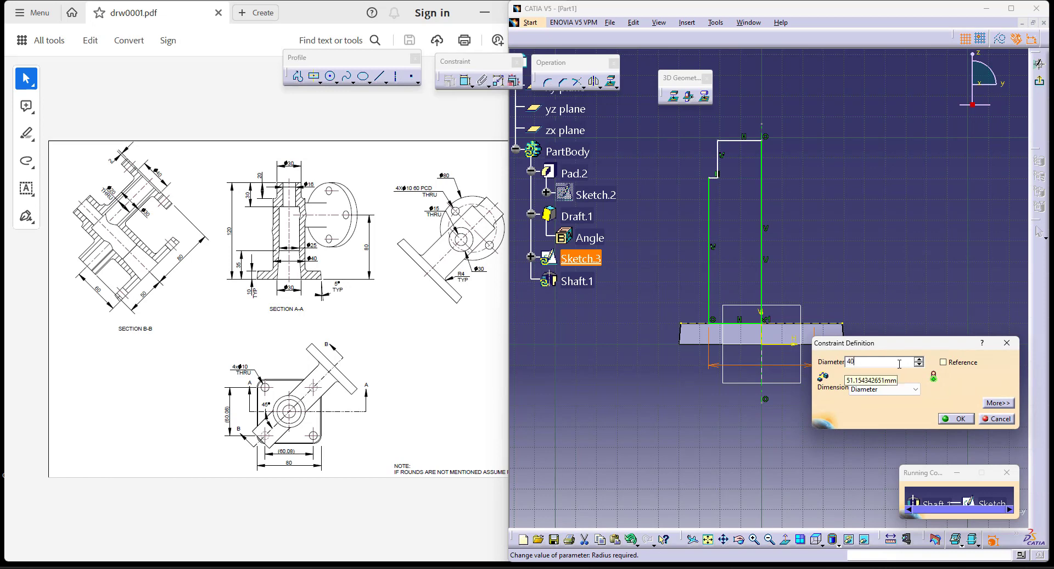
key("Return")
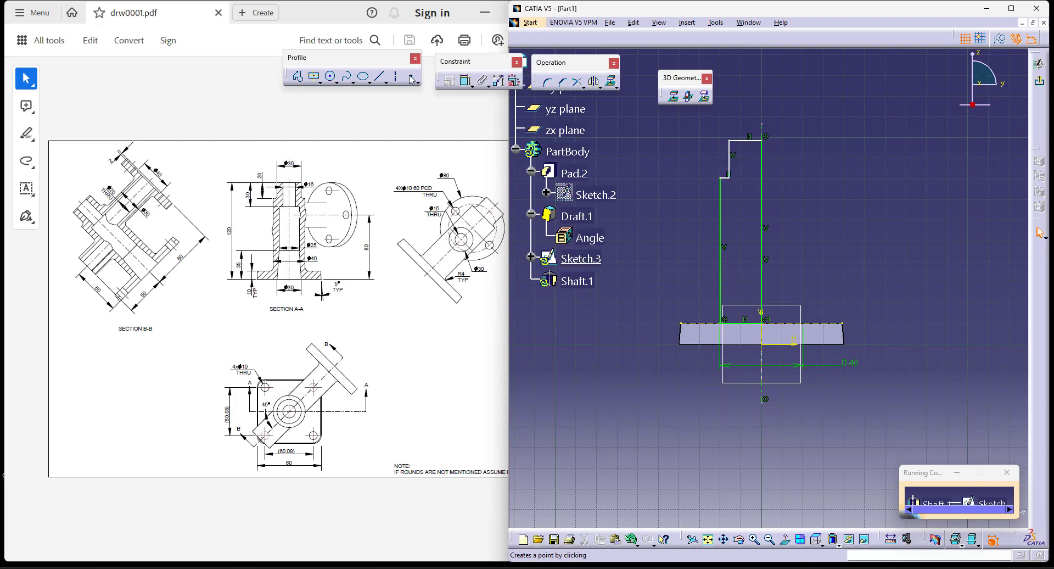
- Dimension the short upper vertical line as a diameter about the axis and set it to 30 mm
left_click(466, 81)
left_click(730, 157)
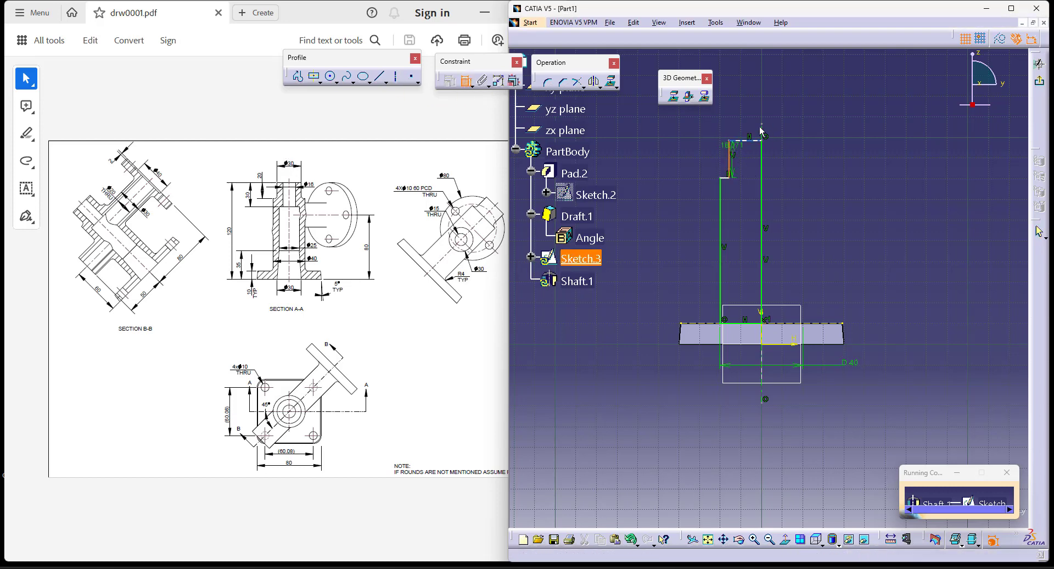
right_click(801, 87)
left_click(873, 134)
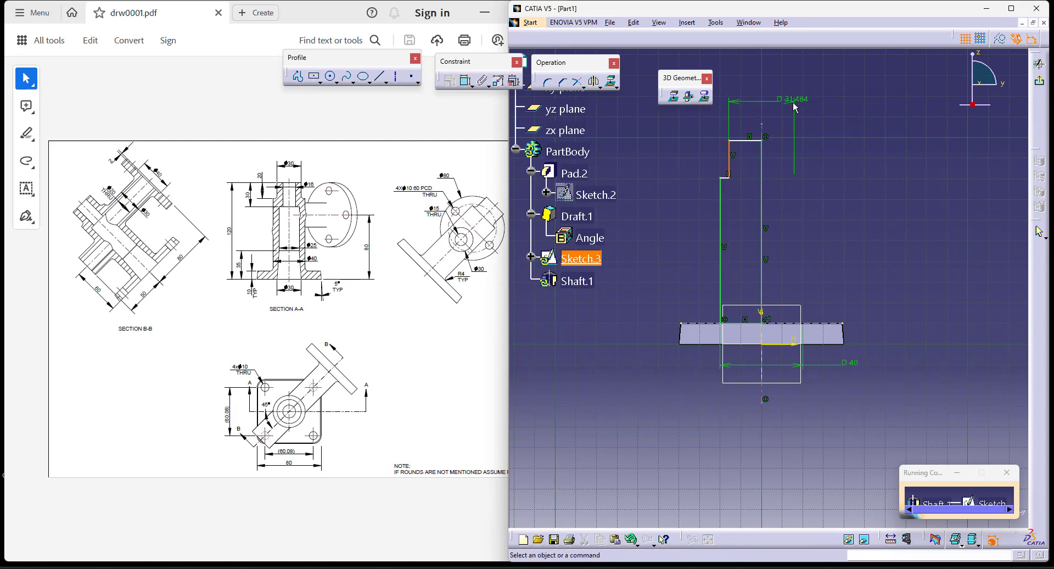
left_click(794, 103)
double_click(800, 99)
type("3")
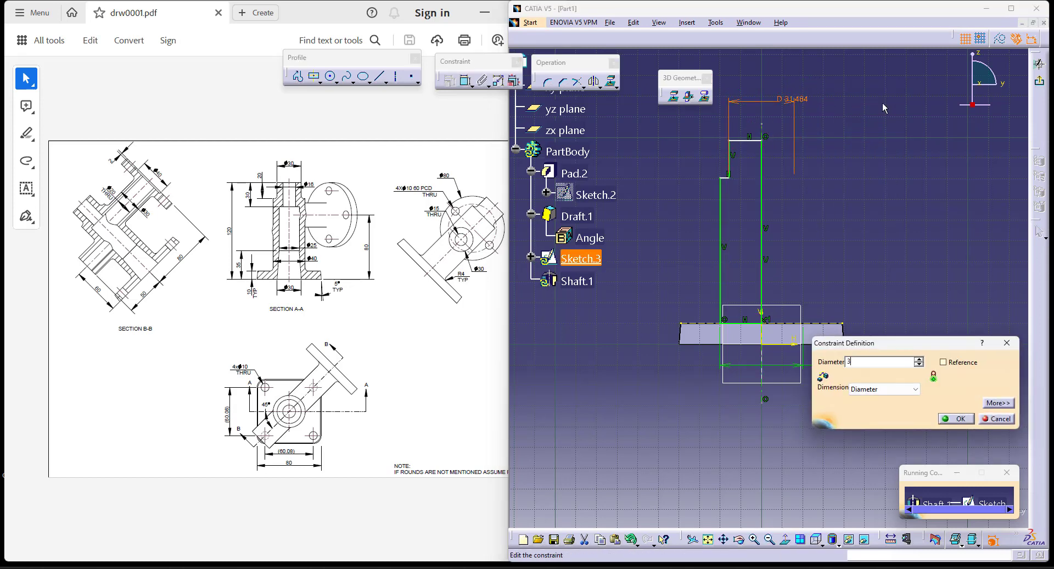
type("0")
key("Return")
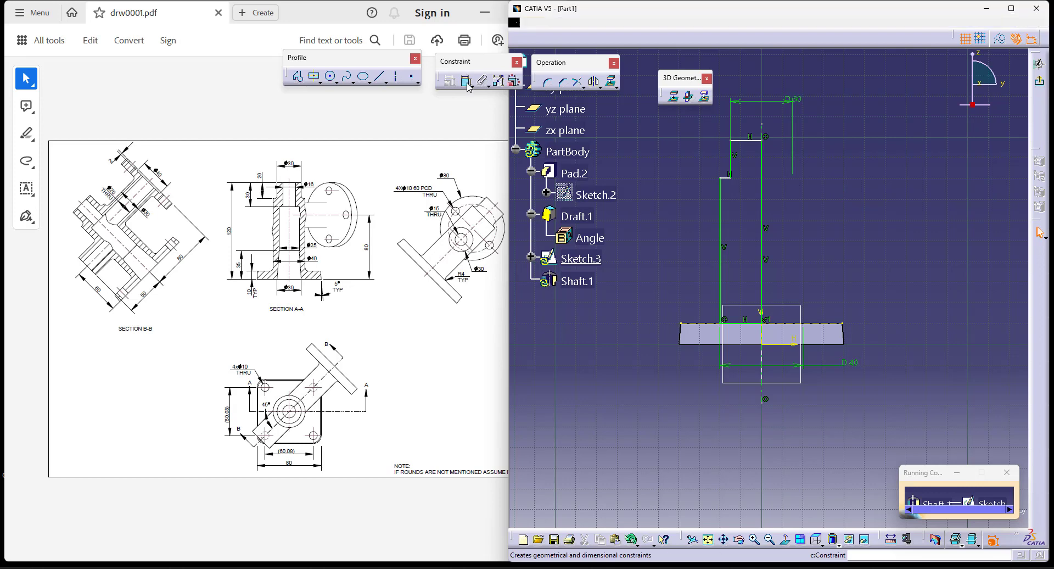
- Dimension the overall height from the base plate's bottom edge to the profile's top line and set it to 120 mm
left_click(466, 82)
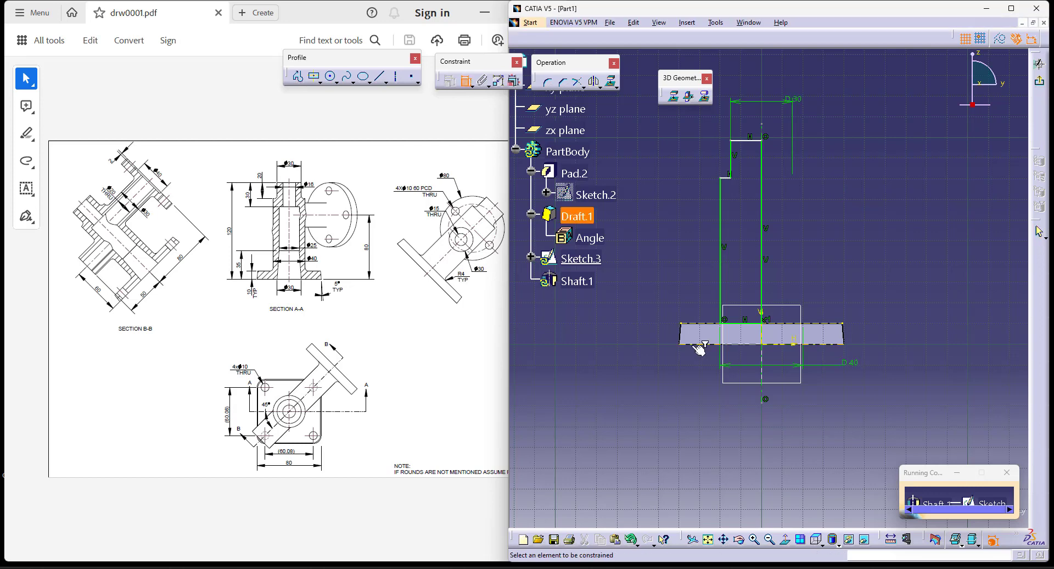
left_click(756, 142)
double_click(655, 242)
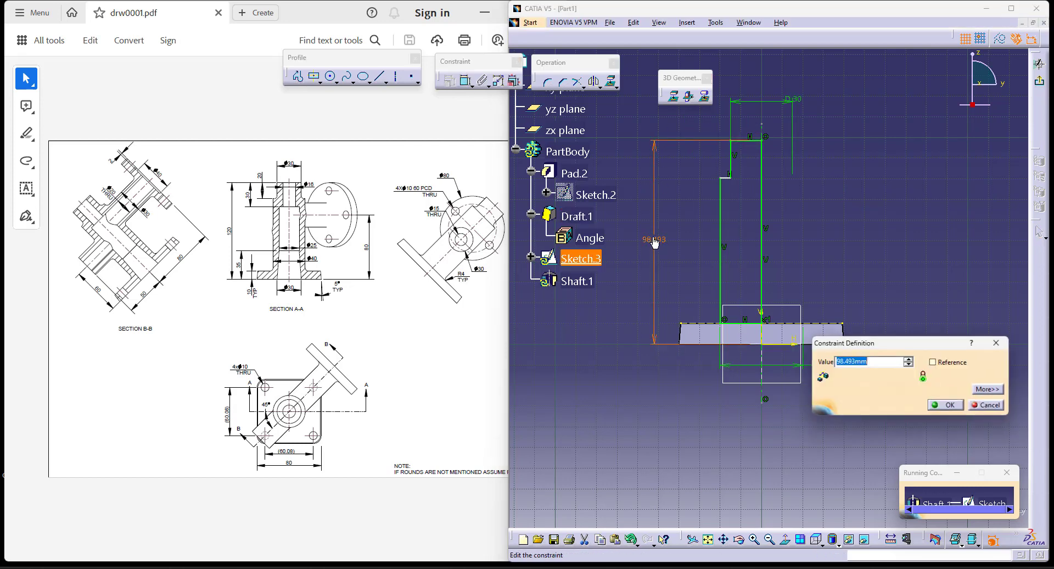
type("120")
key("Return")
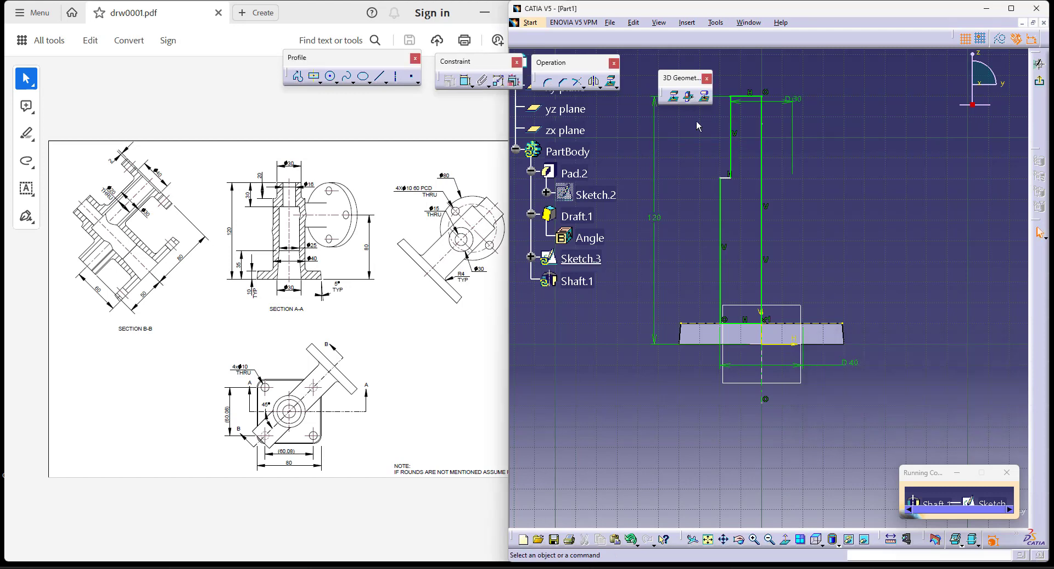
- Dimension the length of the narrower upper section's vertical line and set it to 20 mm
left_click(466, 81)
left_click(730, 138)
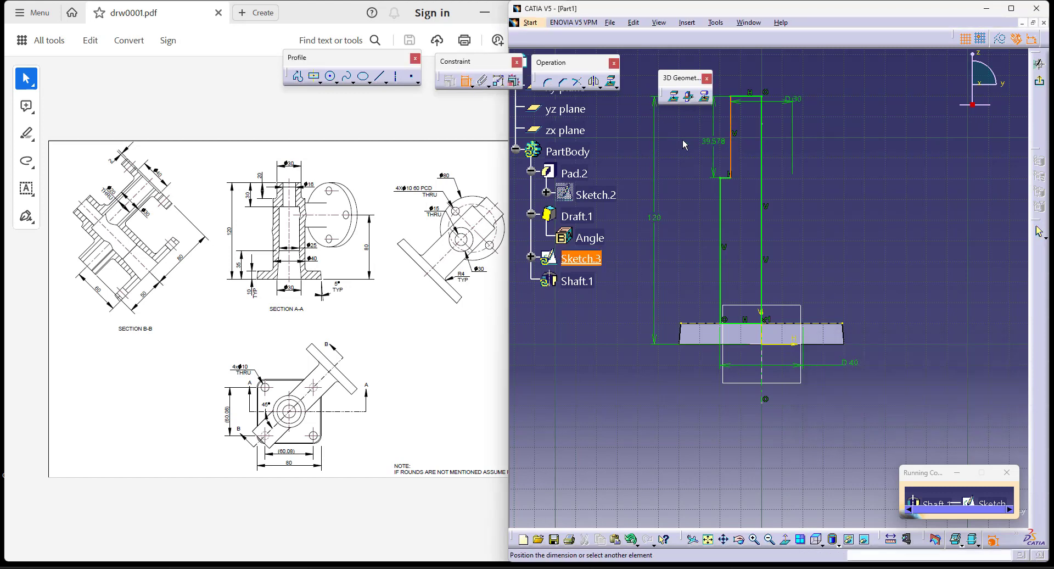
double_click(684, 136)
type("20")
key("Return")
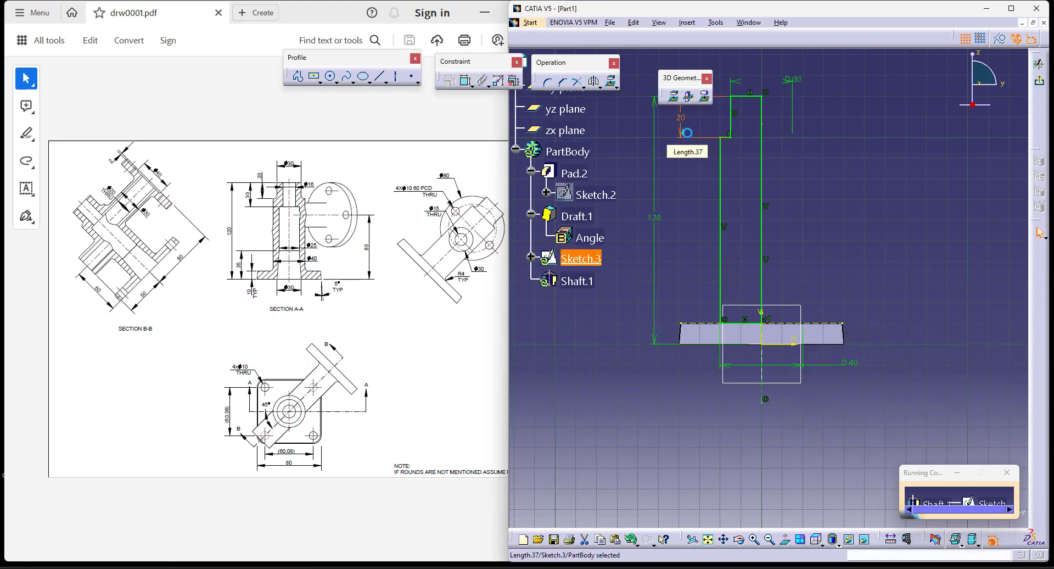
- Finish the profile sketch and create the Shaft with a full 360° revolution about the sketch axis
left_click(1039, 65)
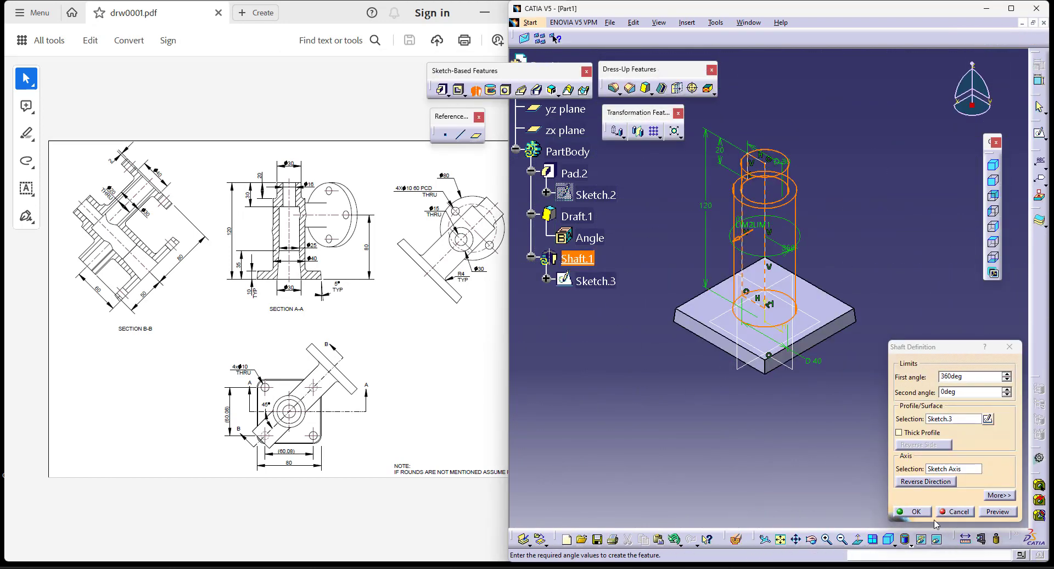
left_click(925, 512)
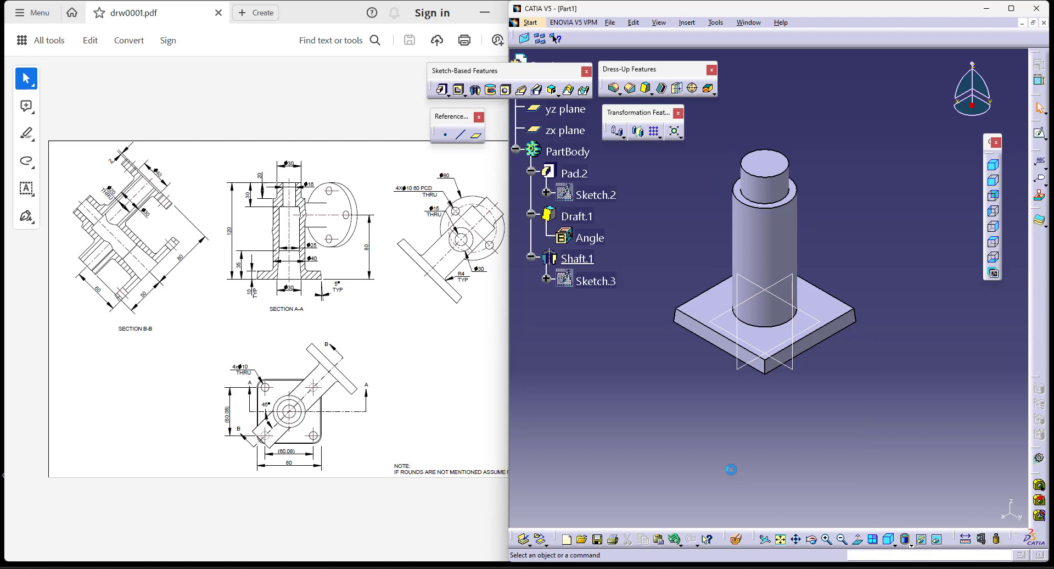
left_click(483, 391)
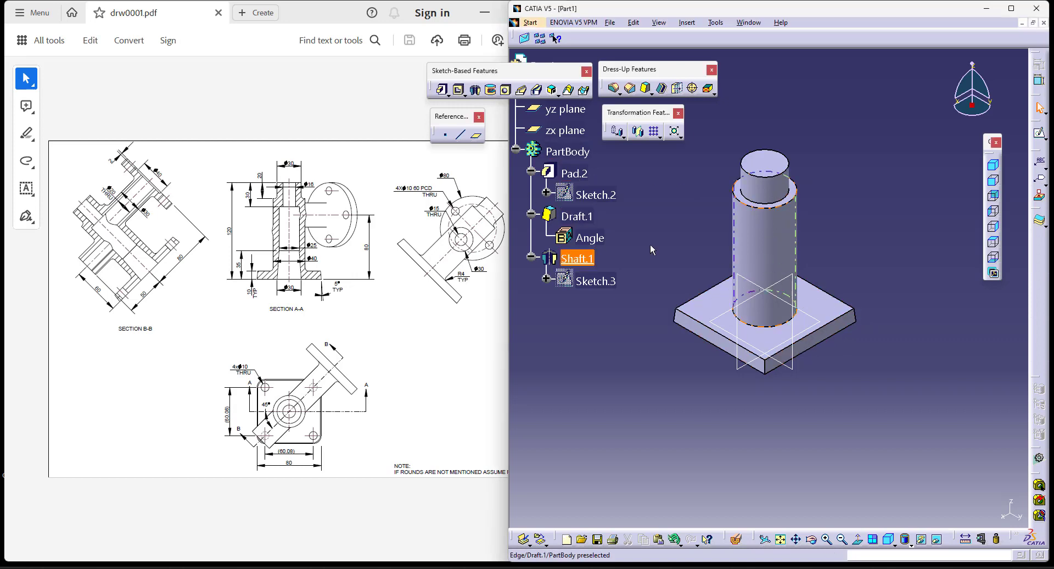
- Create an Angle/Normal to plane reference plane rotated 45° from the zx plane about the Z axis
left_click(476, 135)
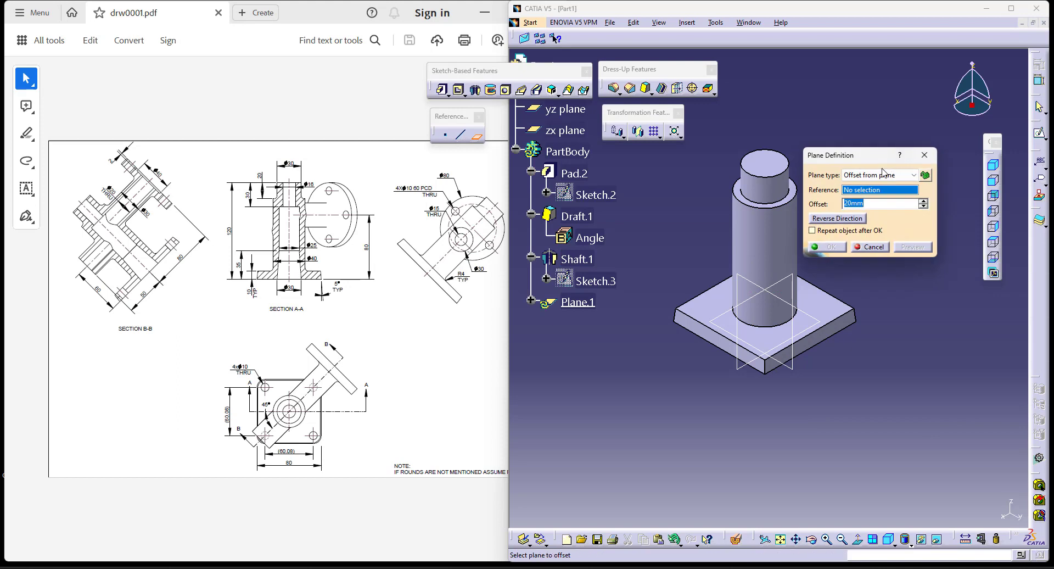
left_click(881, 172)
left_click(877, 202)
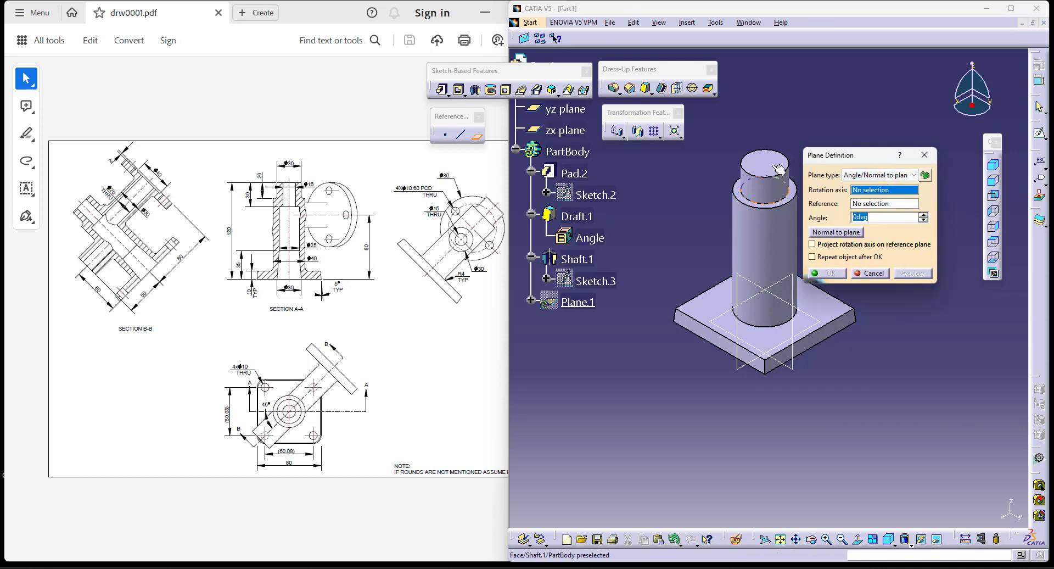
right_click(894, 189)
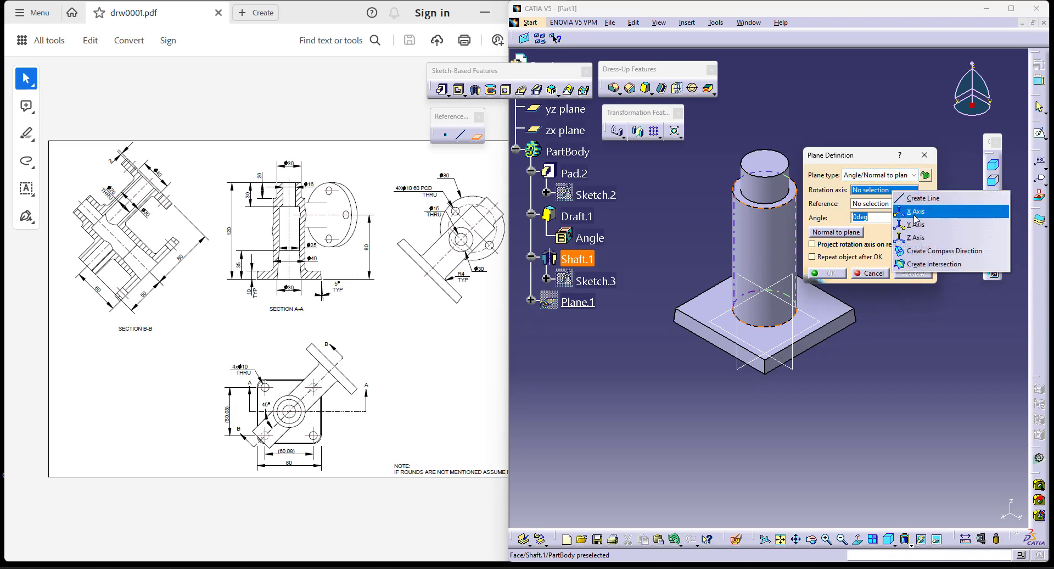
left_click(916, 237)
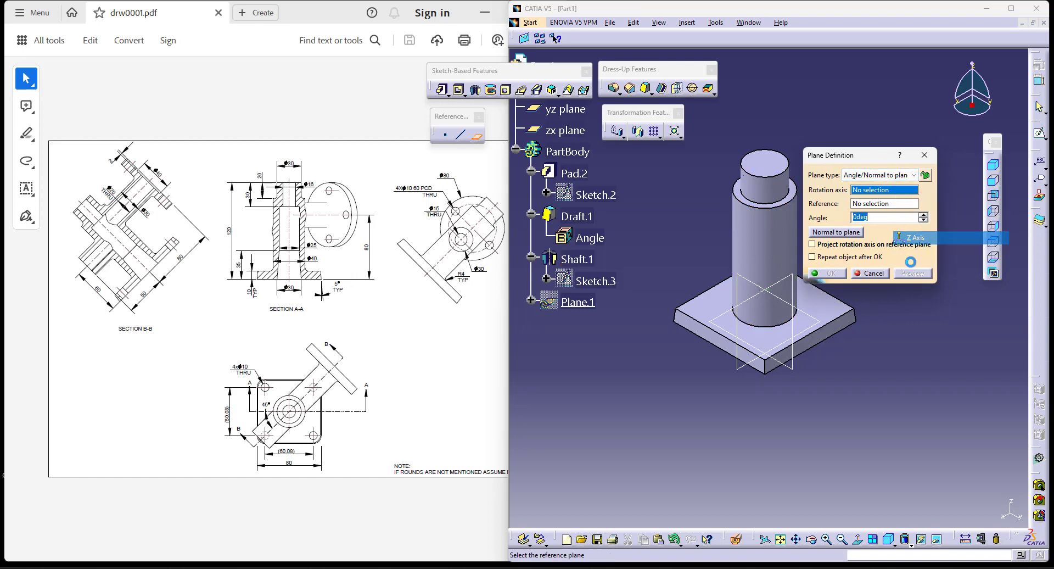
left_click(748, 367)
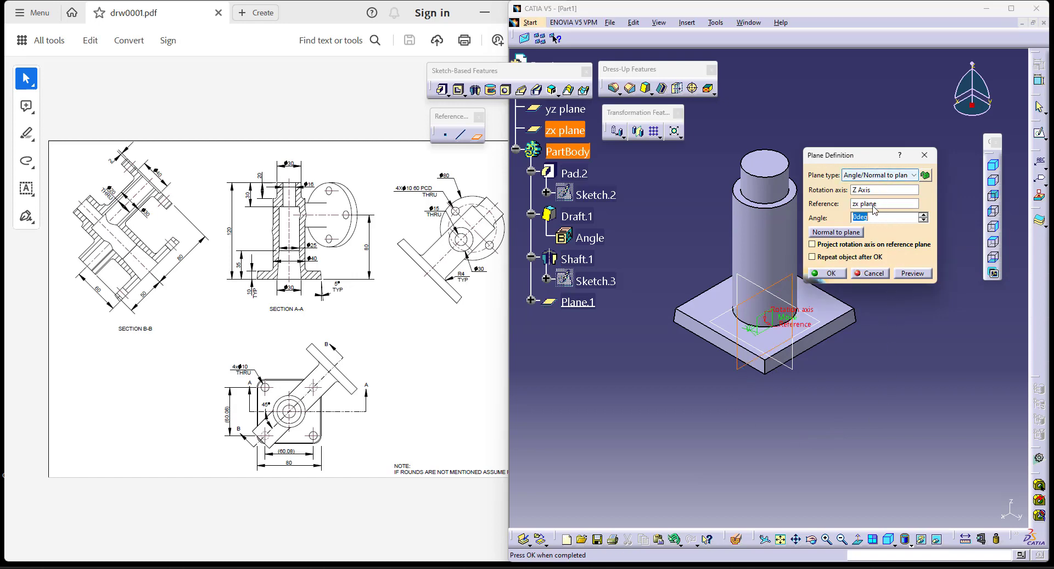
type("45")
left_click(921, 384)
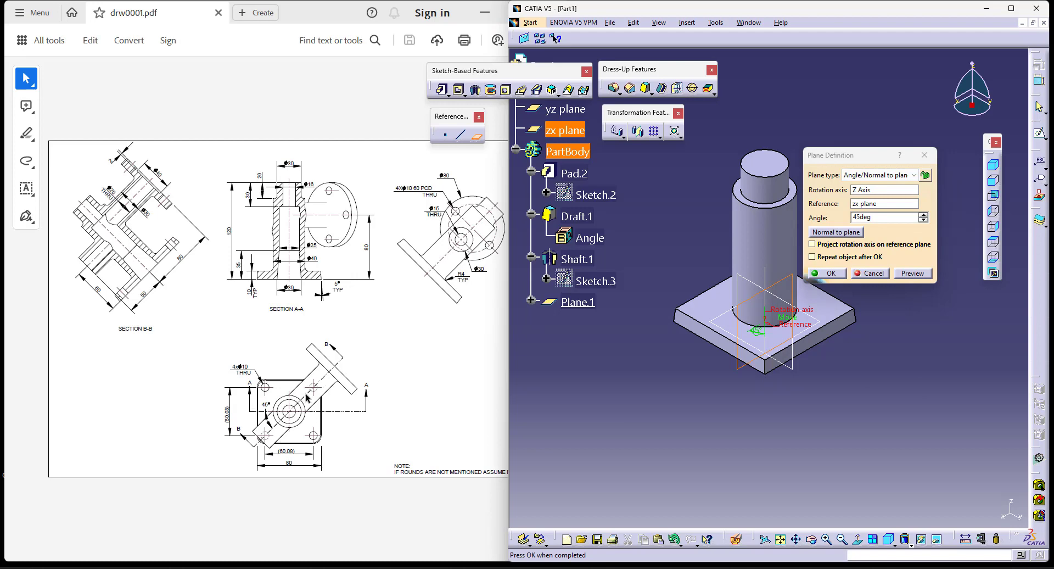
left_click(840, 273)
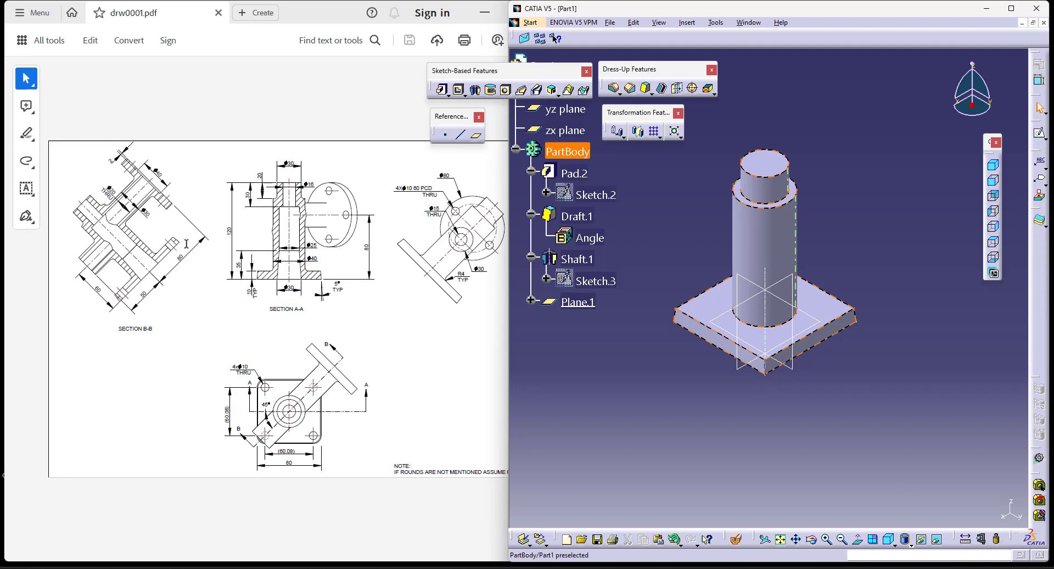
- Open a new sketch on the 45° reference plane and switch to the isometric view to check its orientation
left_click(1040, 134)
left_click(764, 365)
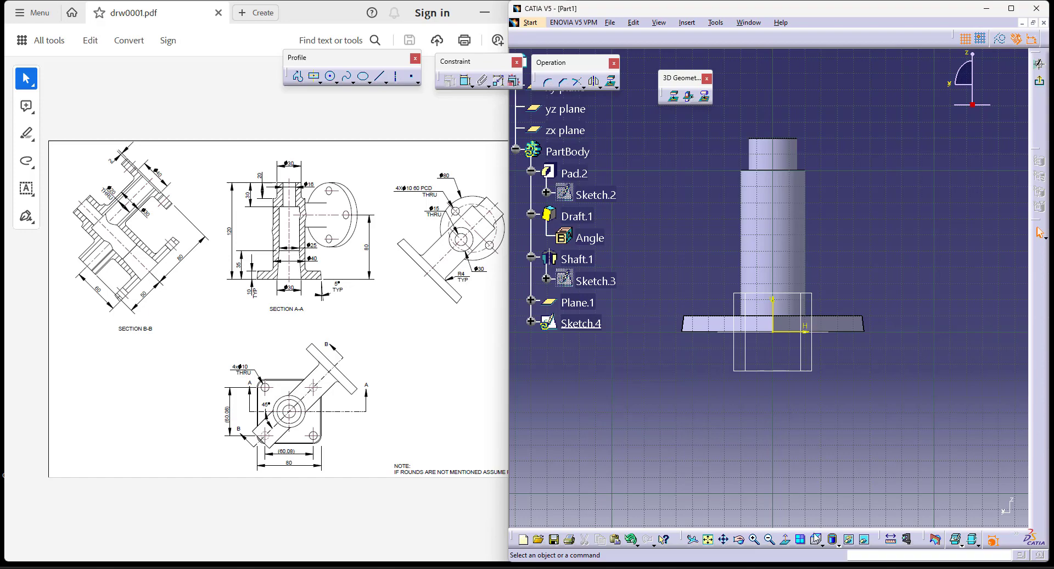
left_click(818, 542)
left_click(829, 451)
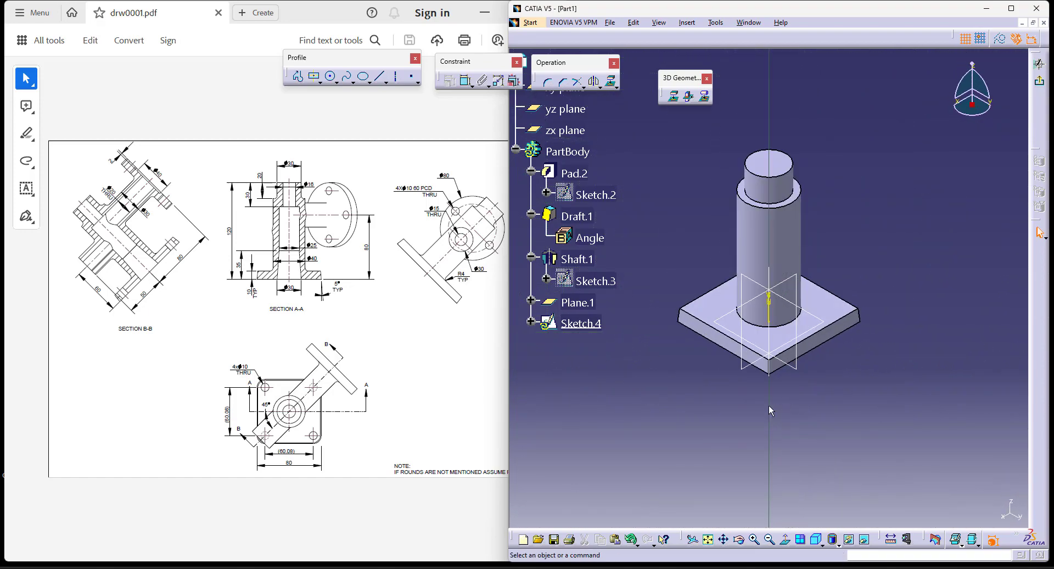
- Place a sketch point on the angled plane, beside the vertical pipe and above the base plate, and restore the normal view
left_click(412, 77)
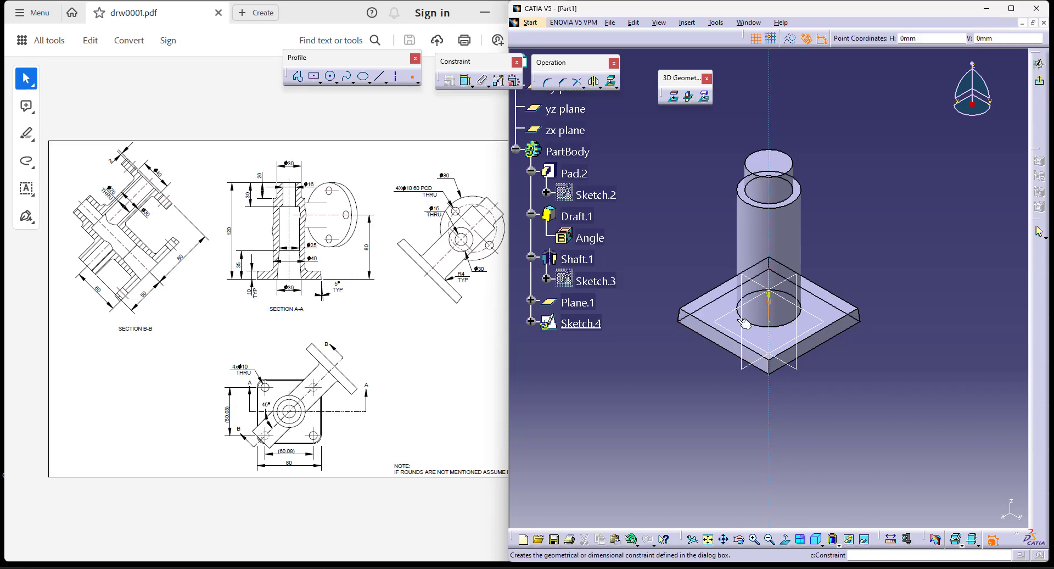
middle_click_drag(744, 322, 699, 321)
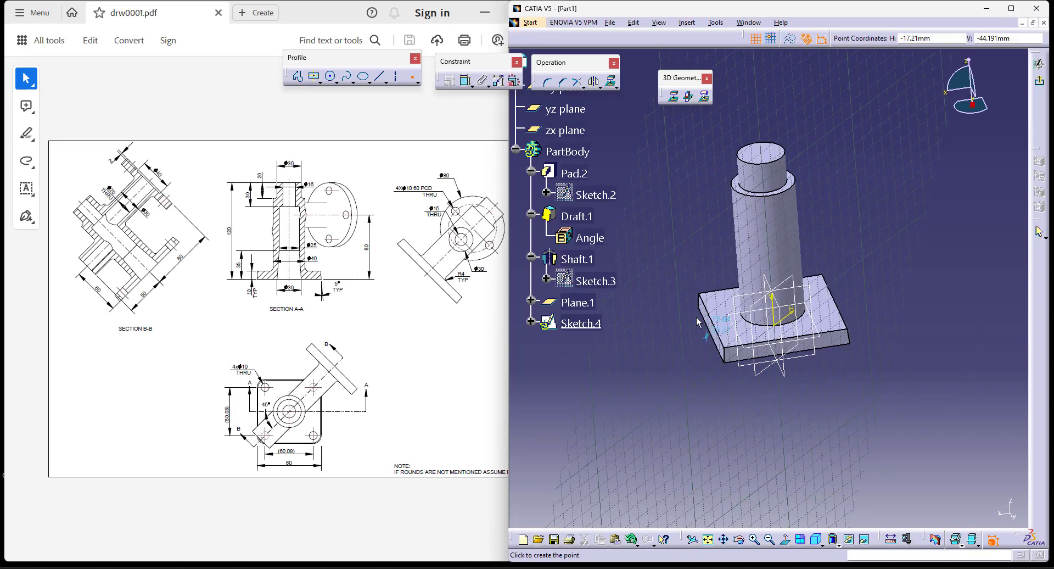
left_click(686, 300)
left_click(786, 540)
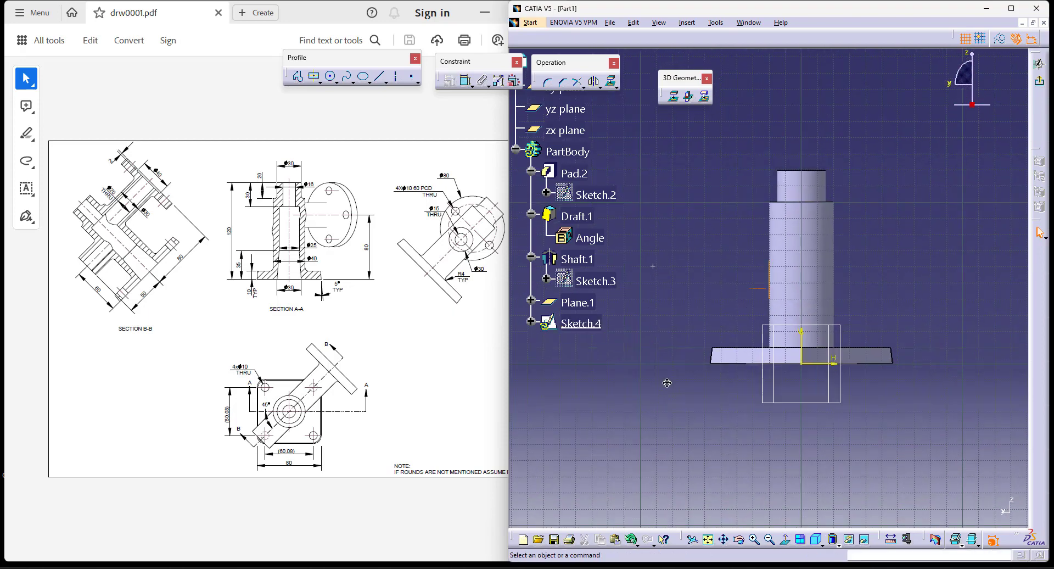
- Constrain the sketch point at a horizontal distance of 50 mm from the vertical pipe's axis
left_click(466, 81)
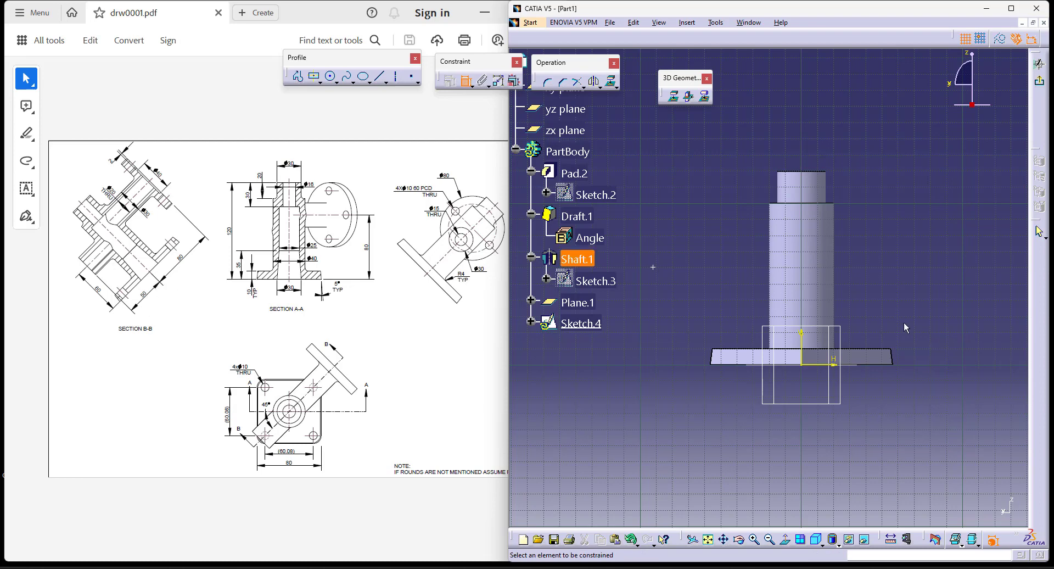
left_click(802, 305)
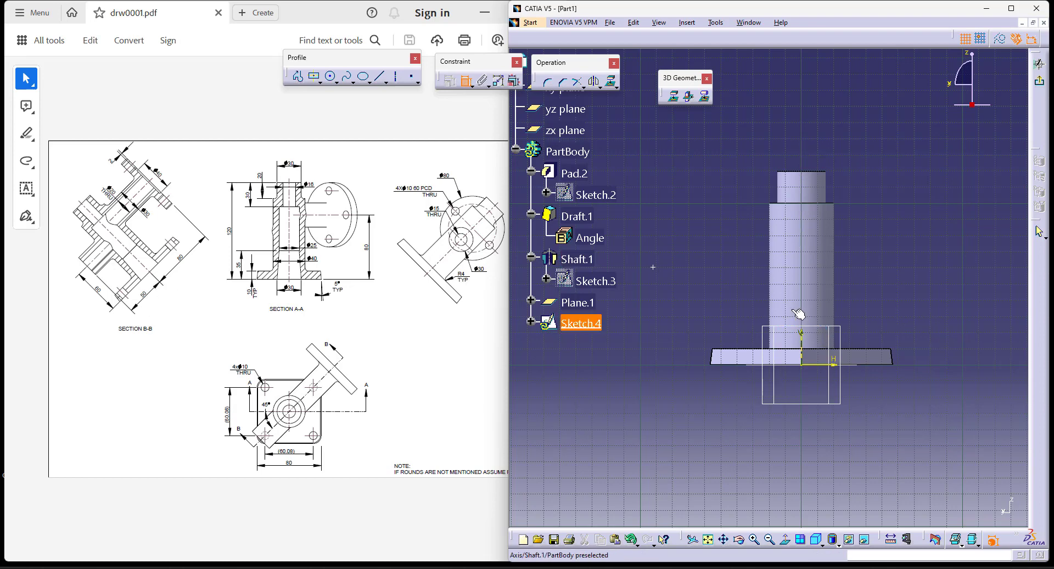
left_click(653, 268)
left_click(741, 430)
double_click(740, 428)
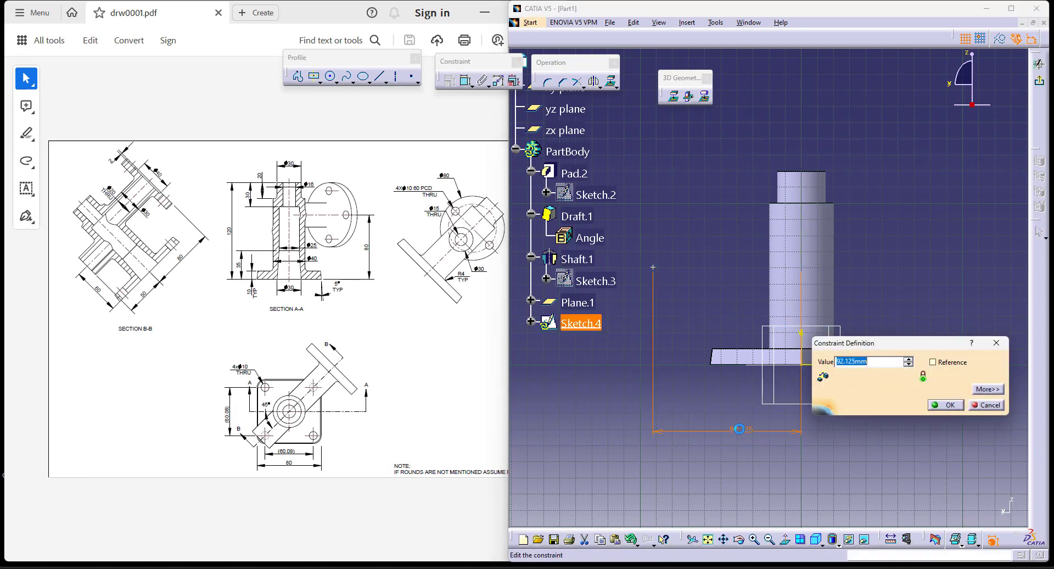
type("50")
key("Return")
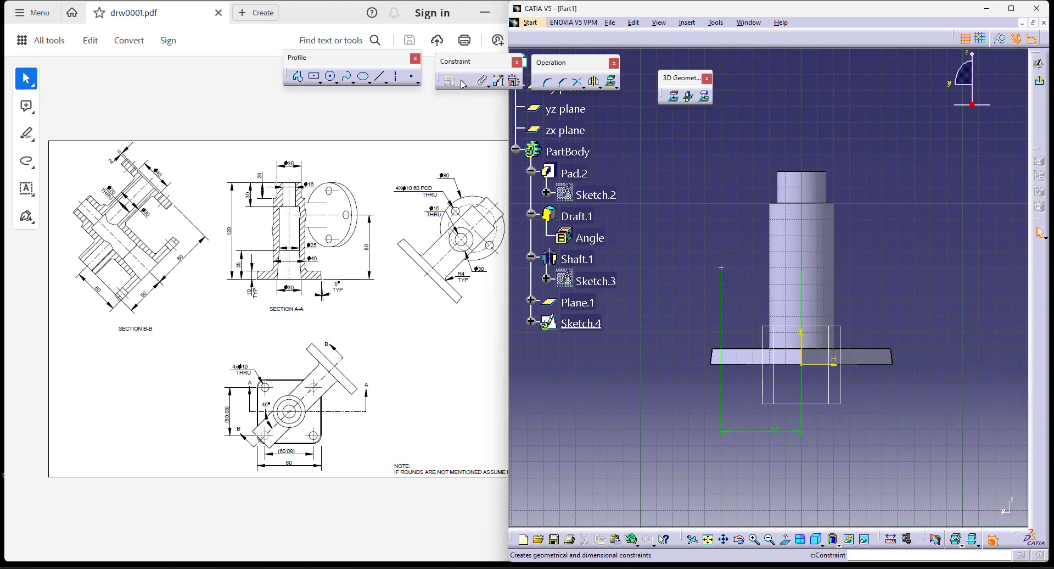
- Constrain the sketch point 60 mm above the base plate's bottom edge and exit the sketch
left_click(464, 85)
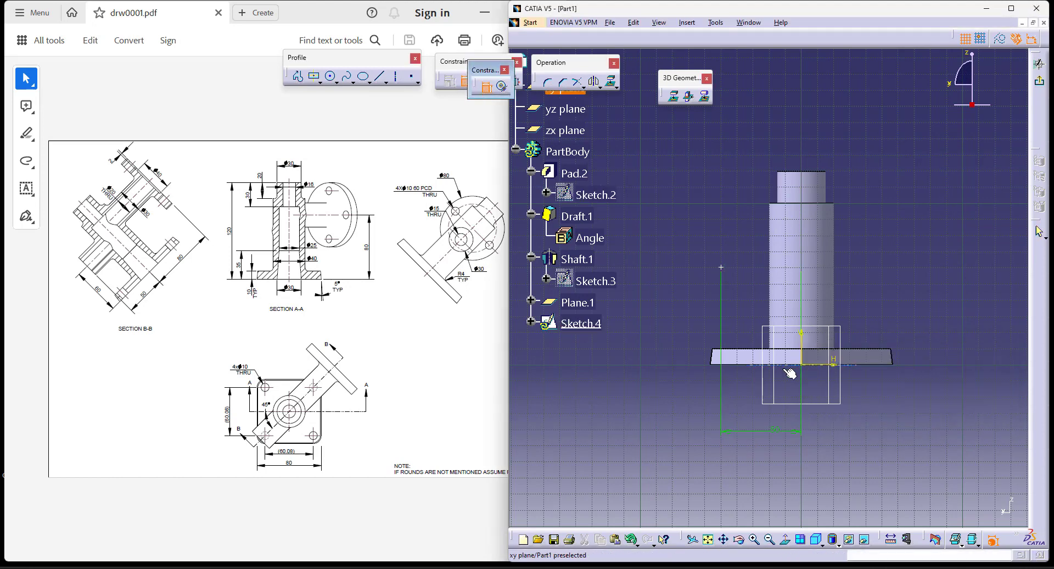
left_click(740, 364)
left_click(721, 268)
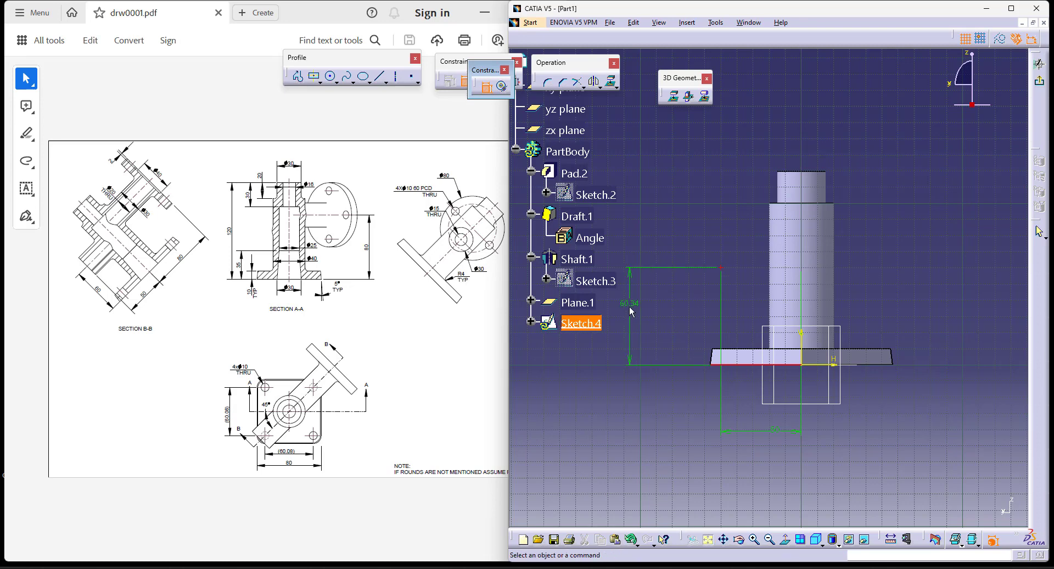
left_click(632, 303)
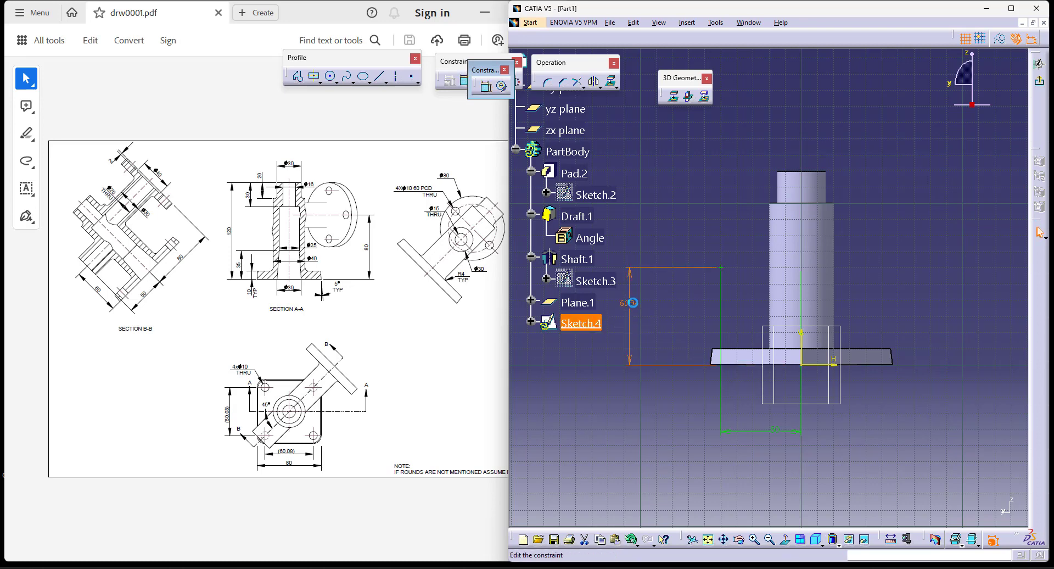
double_click(632, 303)
type("60mm")
key("Return")
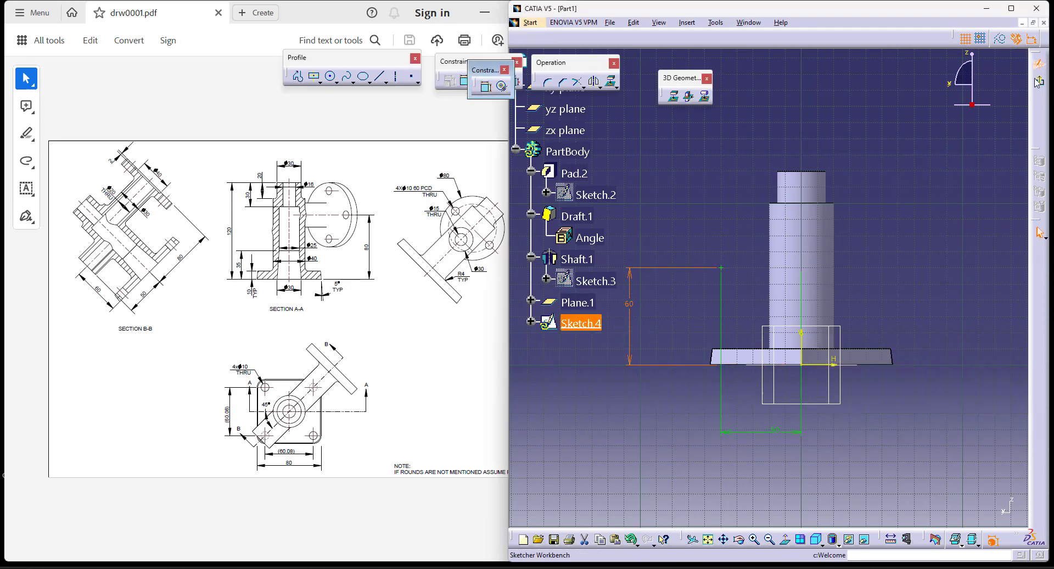
left_click(1039, 64)
left_click(874, 436)
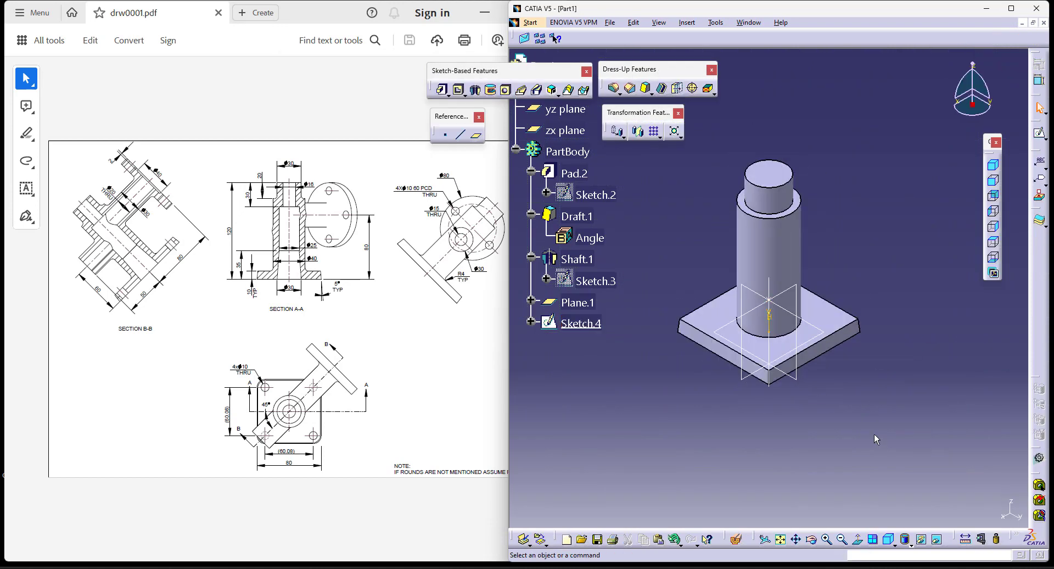
middle_click_drag(924, 338, 886, 365)
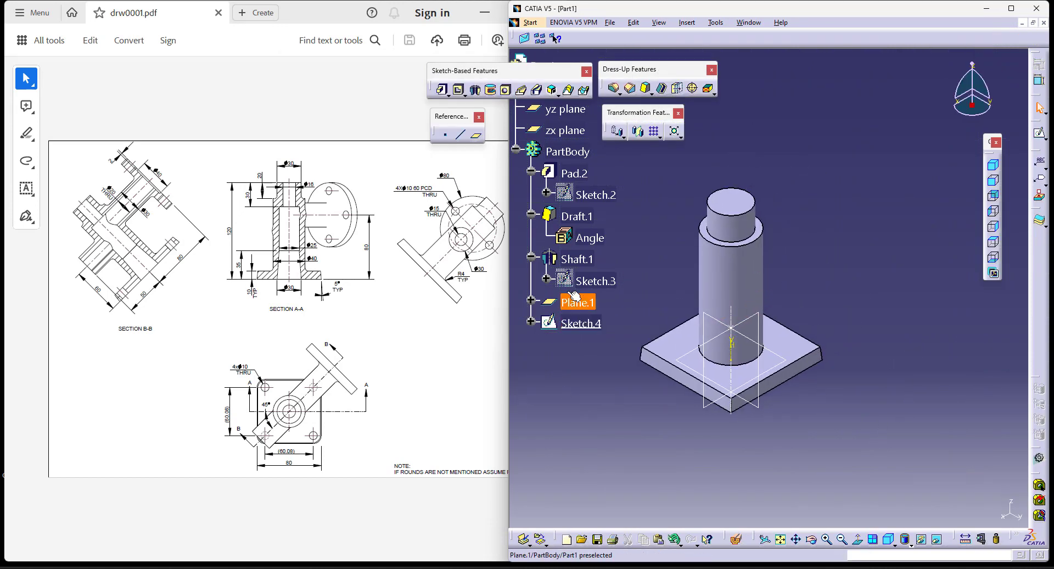
left_click(581, 303)
left_click(638, 130)
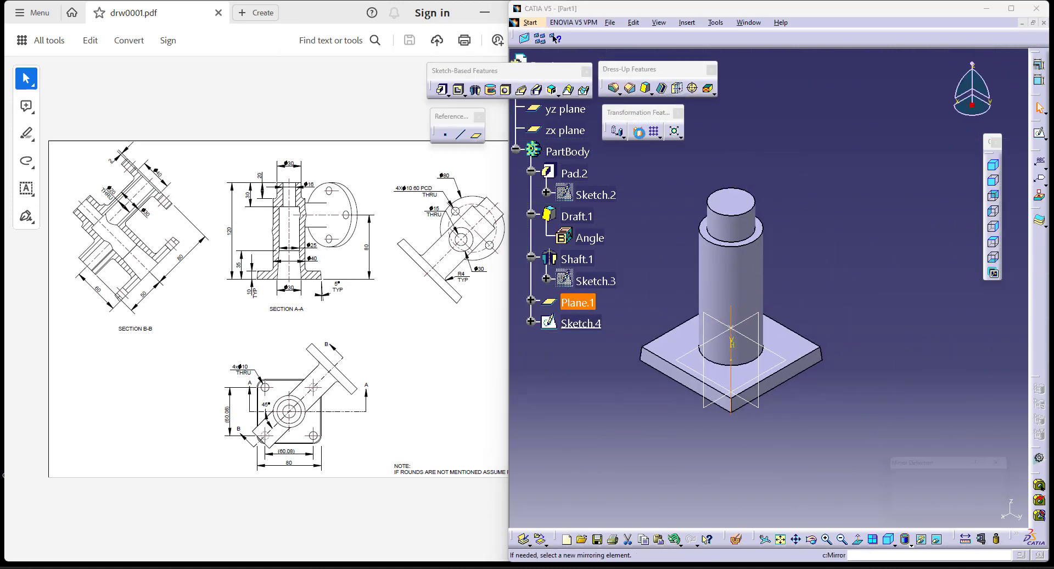
left_click(717, 326)
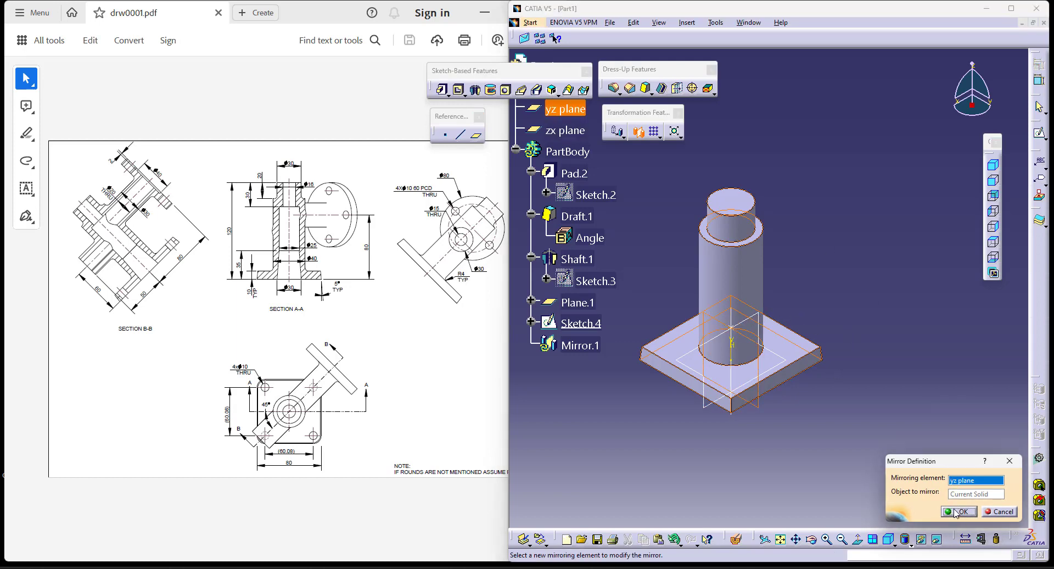
left_click(987, 512)
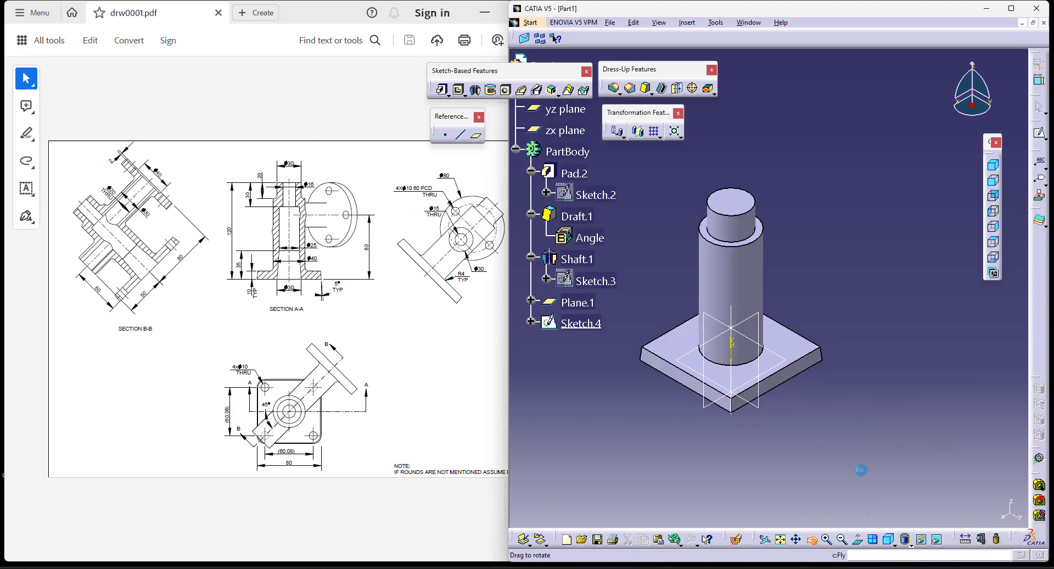
middle_click_drag(861, 470, 655, 404)
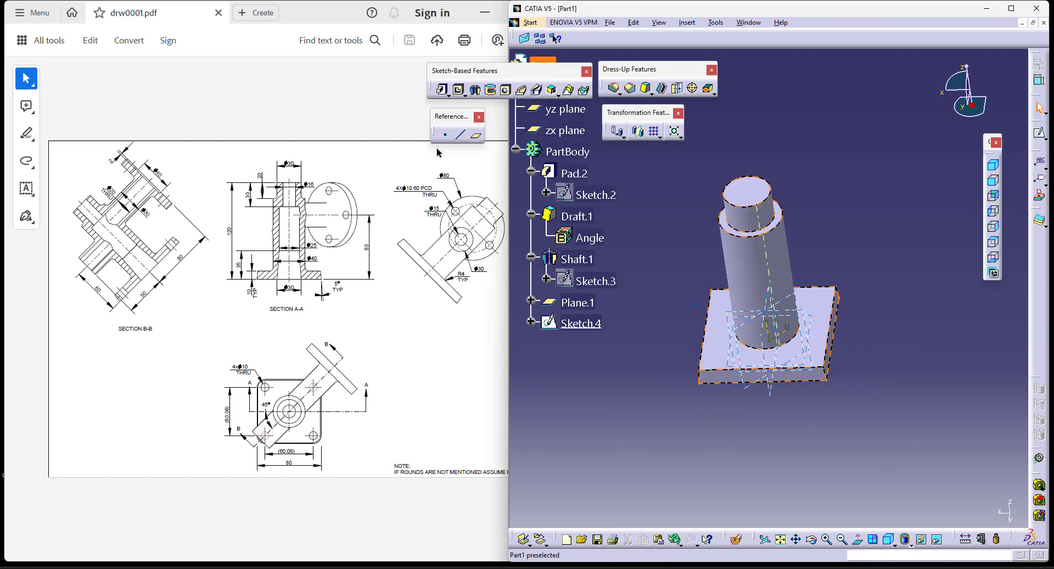
left_click(476, 135)
left_click(695, 302)
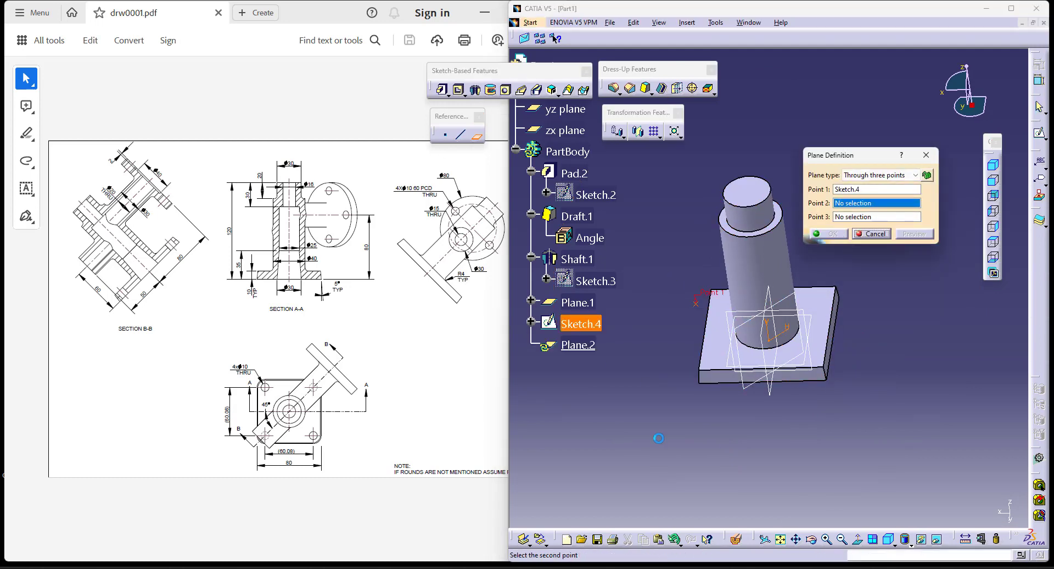
left_click(914, 175)
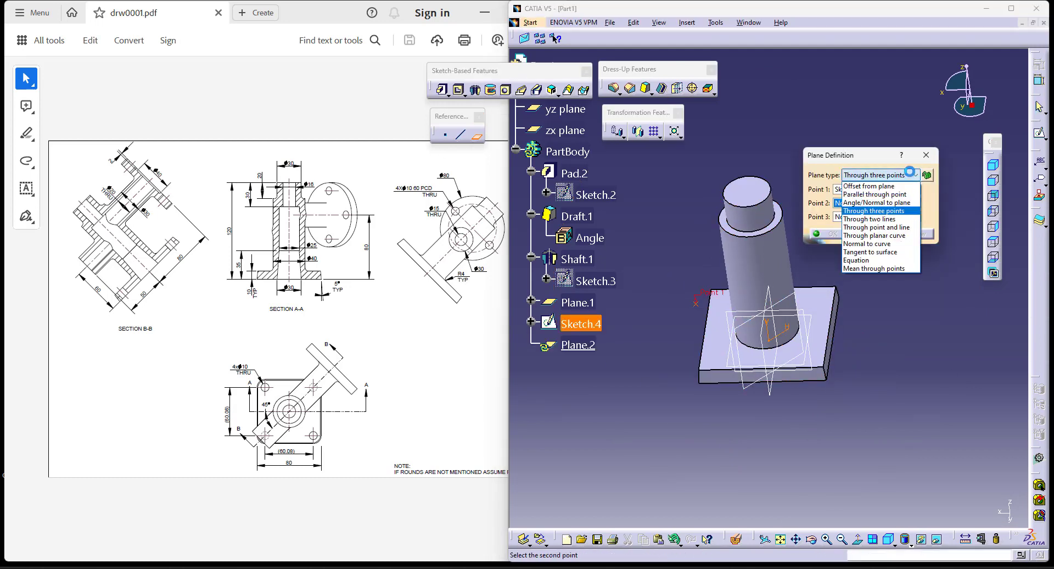
left_click(890, 195)
right_click(884, 189)
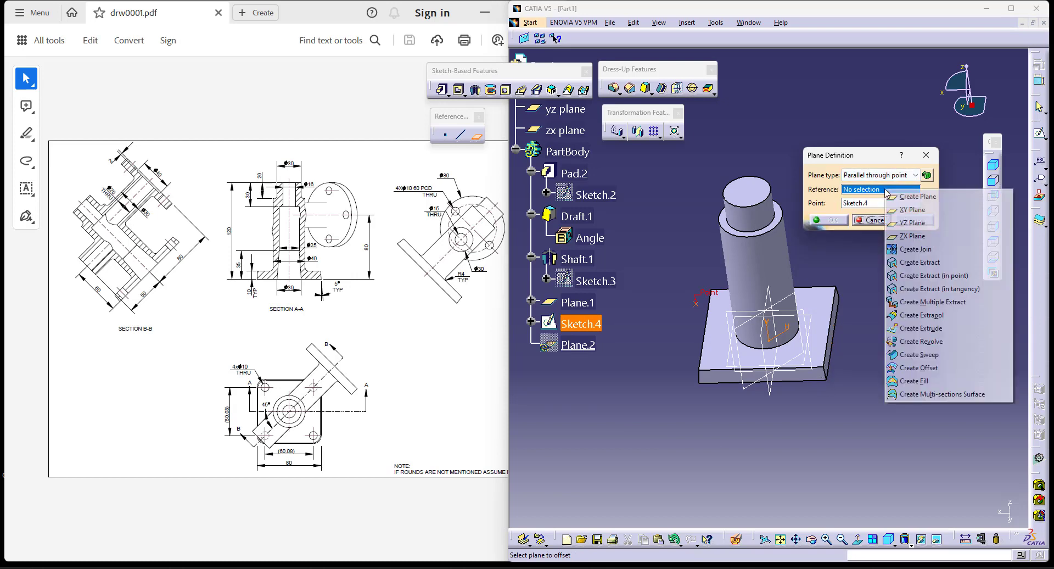
key("Escape")
left_click(871, 219)
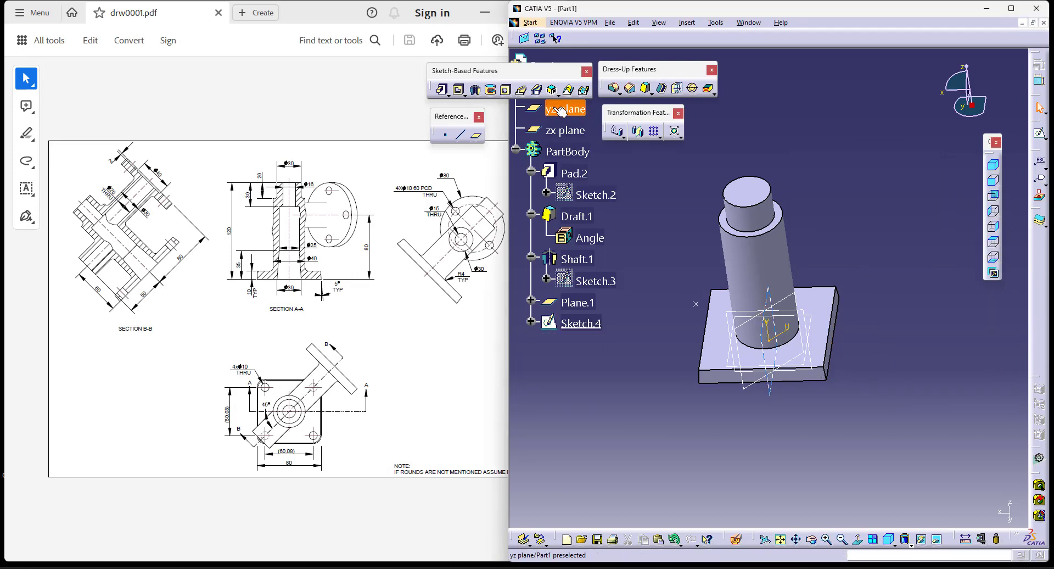
- Create an Angle/Normal to plane reference plane rotated 45° from the yz plane about the Z axis
left_click(476, 135)
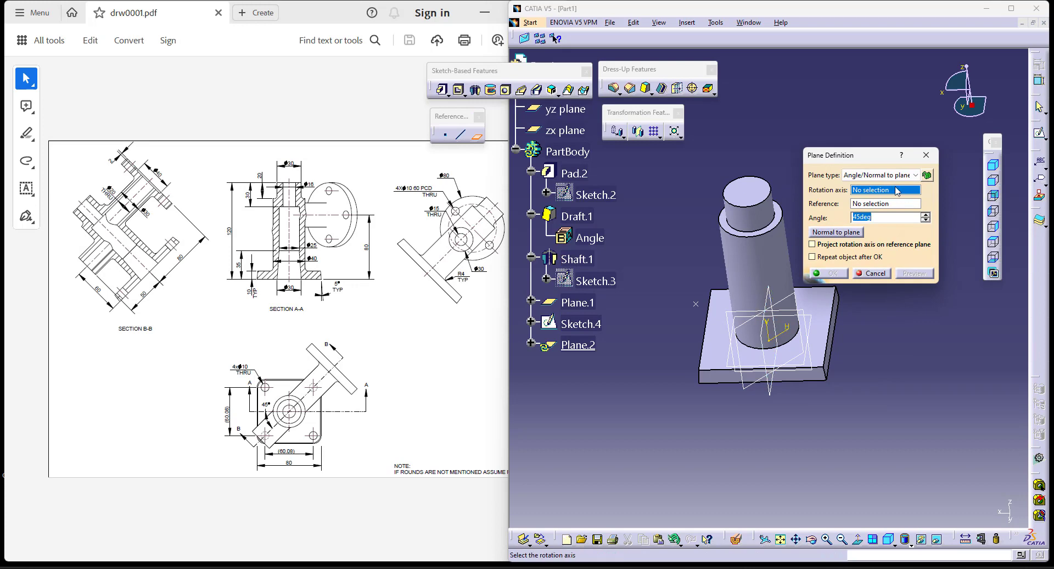
right_click(896, 191)
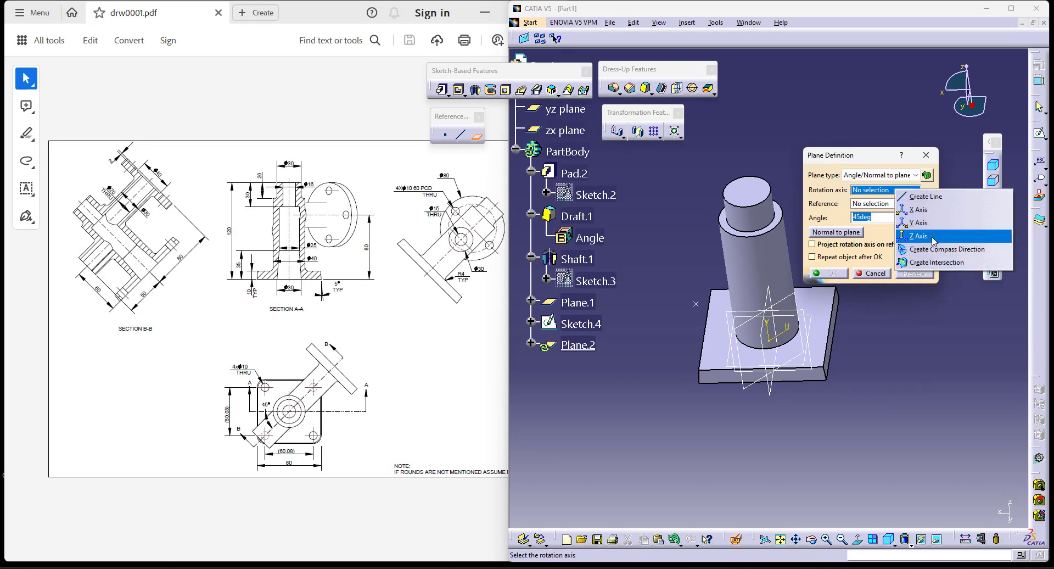
left_click(932, 240)
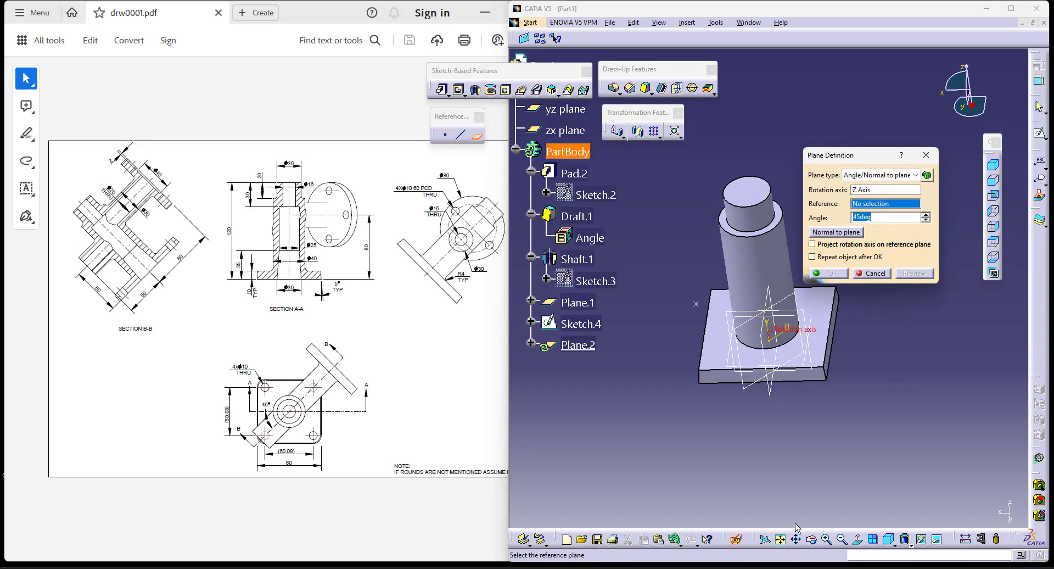
left_click(892, 543)
left_click(905, 450)
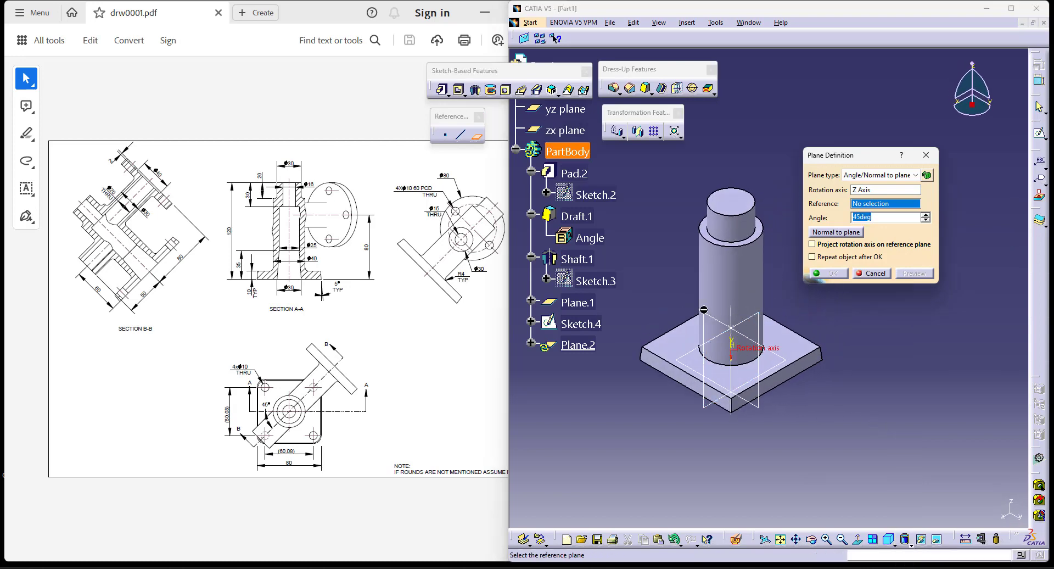
left_click(715, 319)
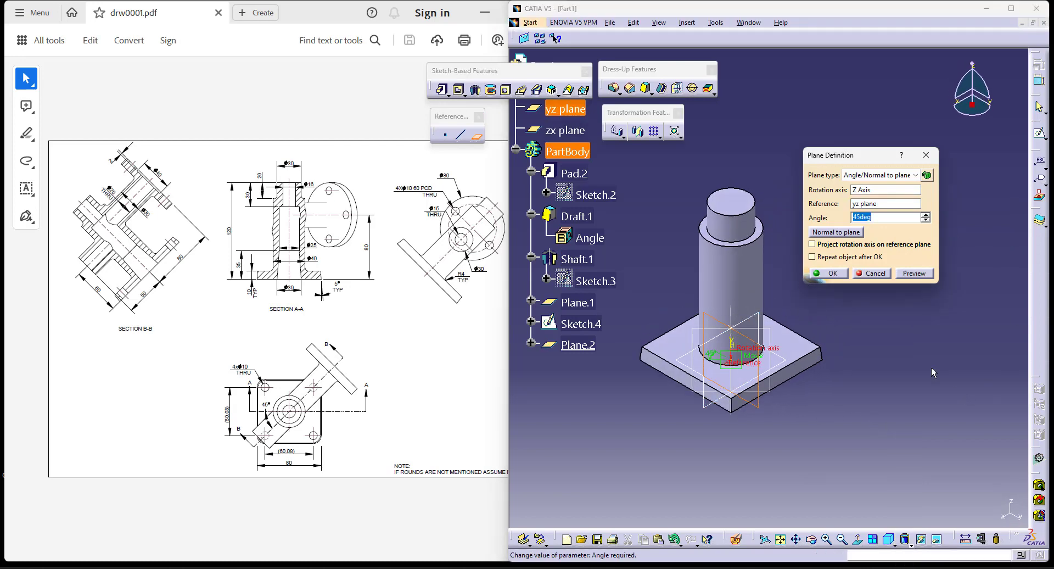
left_click(843, 273)
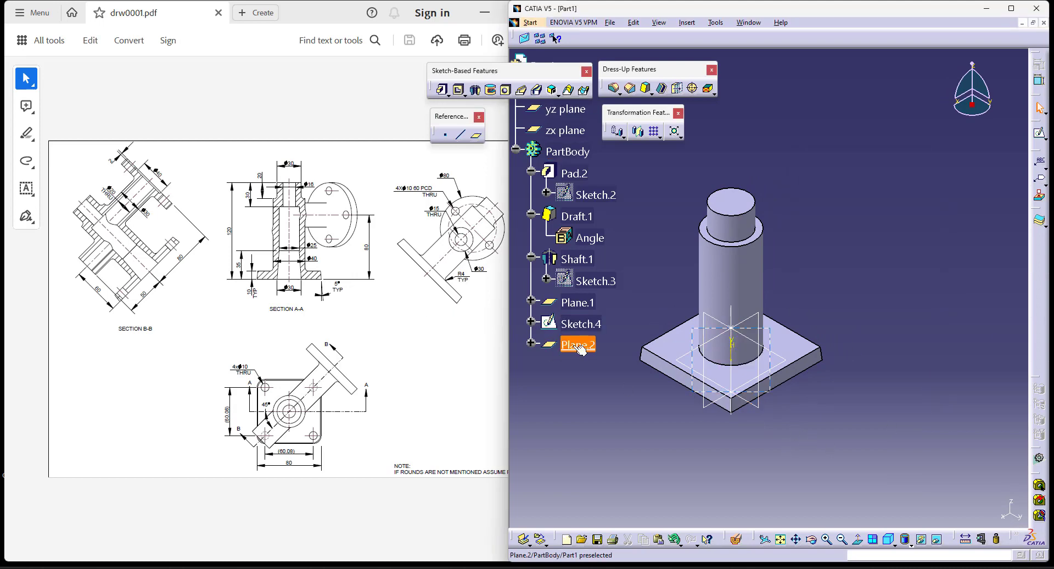
- Create a Parallel through point reference plane using Plane.2 as reference and the Sketch.4 point
middle_click_drag(867, 426, 657, 377)
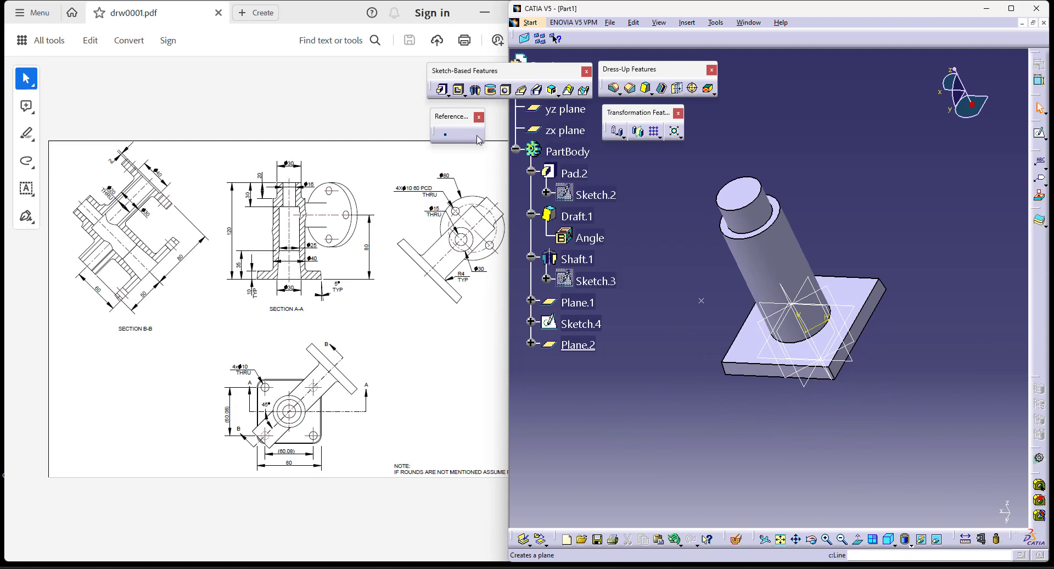
left_click(479, 140)
left_click(701, 300)
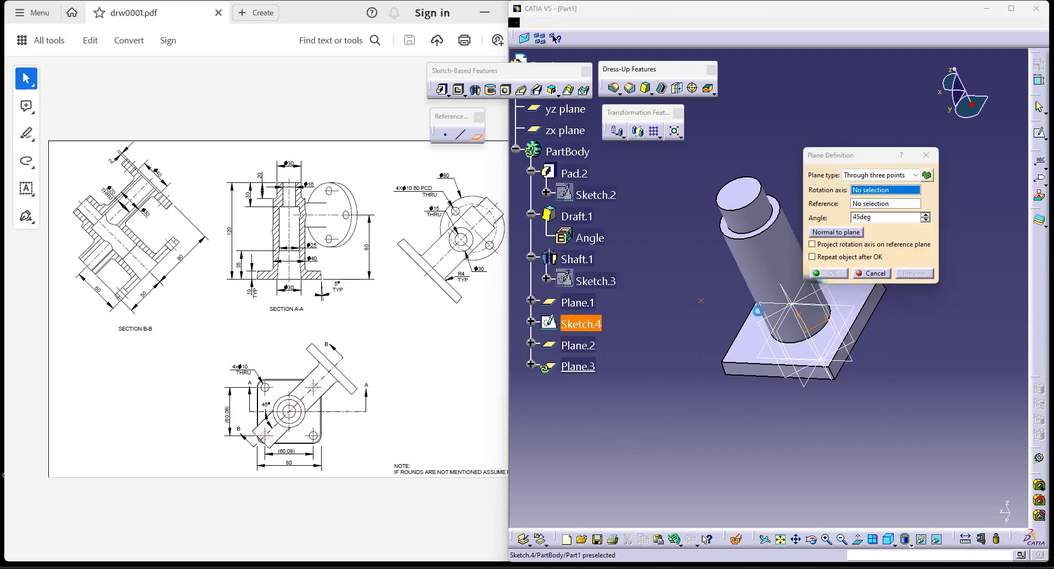
left_click(898, 176)
left_click(896, 197)
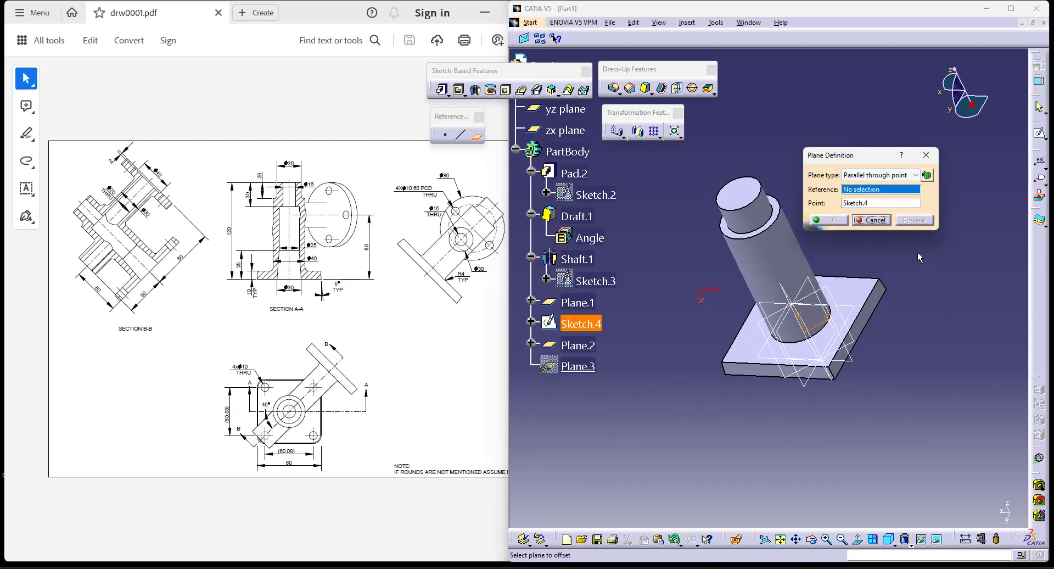
left_click(578, 346)
left_click(832, 220)
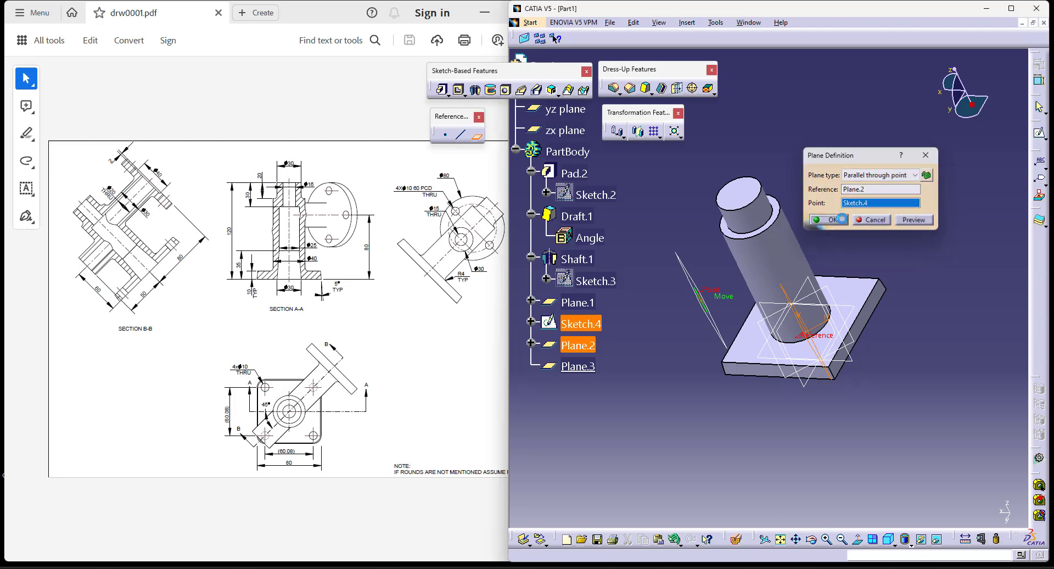
- Start a Pad and open a new profile sketch for it on Plane.3, the plane through the sketch point
left_click(890, 539)
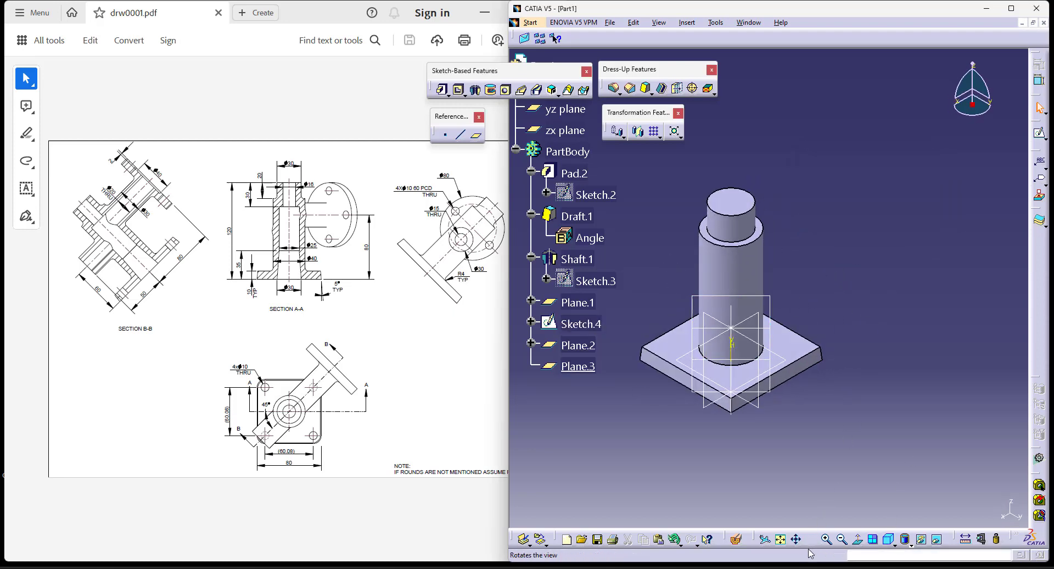
left_click(814, 541)
left_click_drag(708, 427, 625, 397)
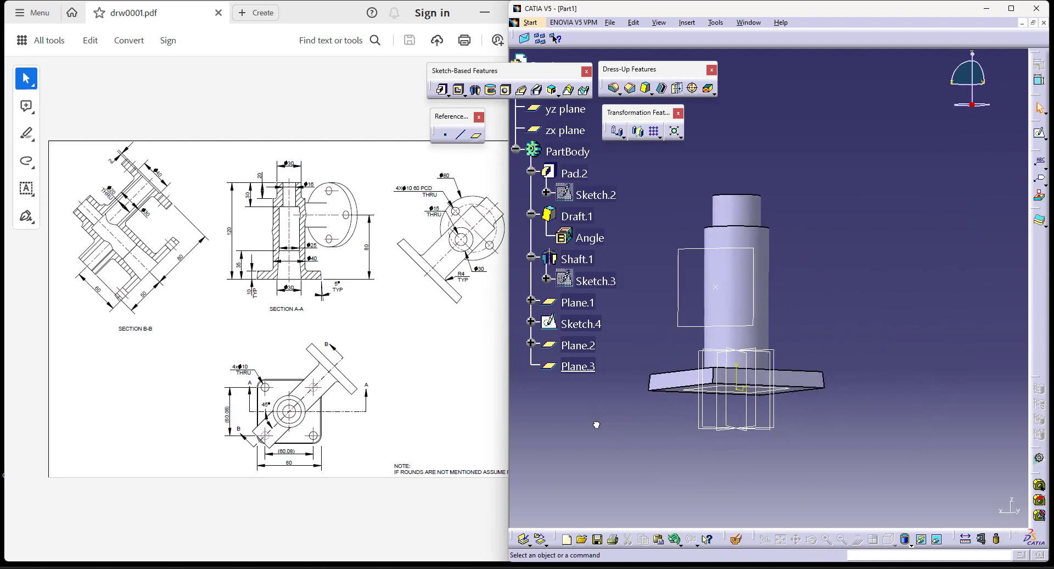
left_click(565, 108)
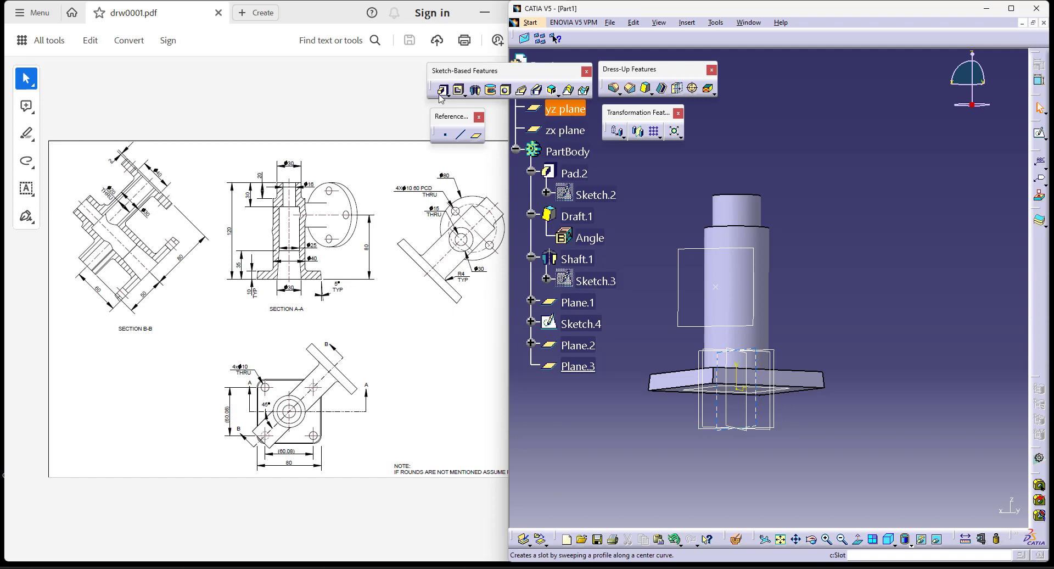
left_click(442, 92)
left_click(955, 333)
left_click(578, 366)
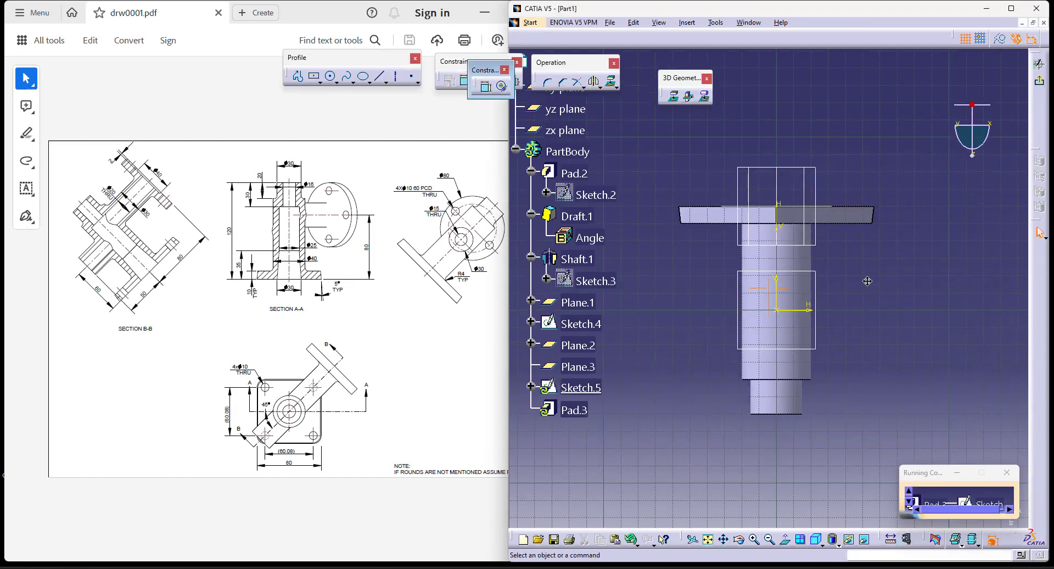
- Project the Sketch.4 point into the new pad profile sketch with Project 3D Elements
left_click(786, 540)
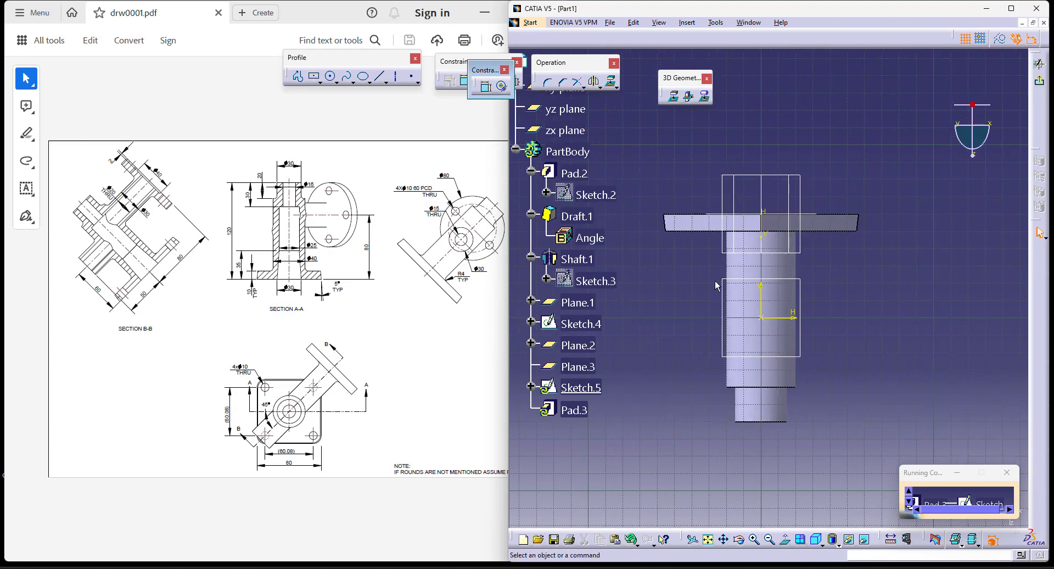
left_click(677, 100)
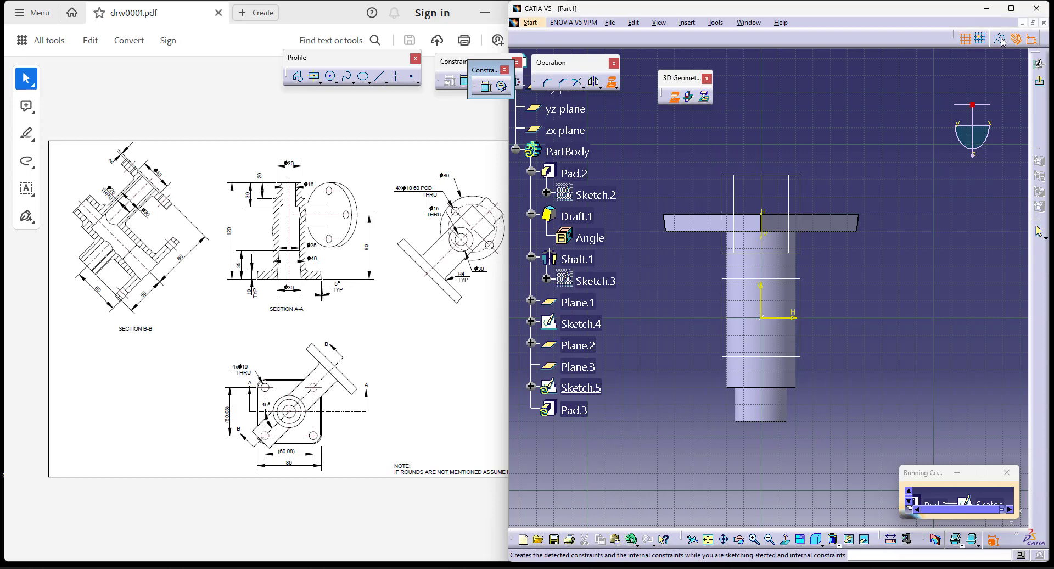
left_click(766, 320)
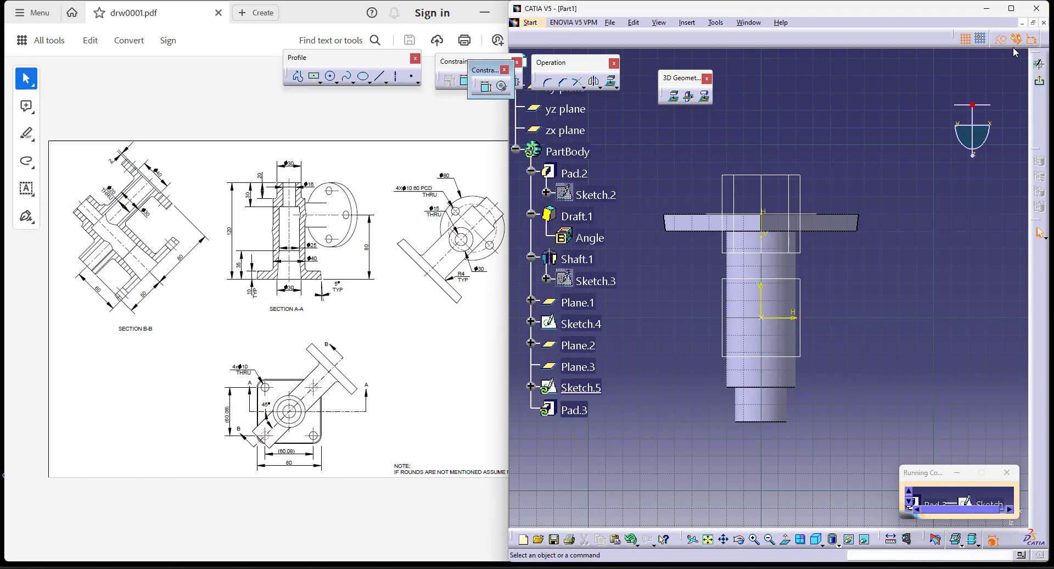
- Sketch a circle centred on the projected point and dimension its diameter to 30 mm, finishing the pad profile
left_click(330, 76)
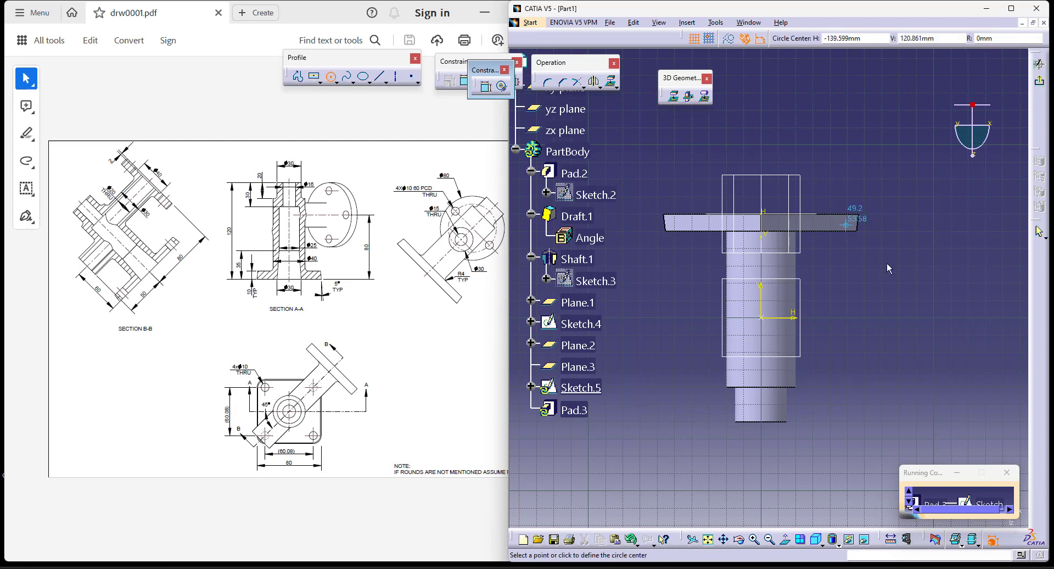
left_click(761, 318)
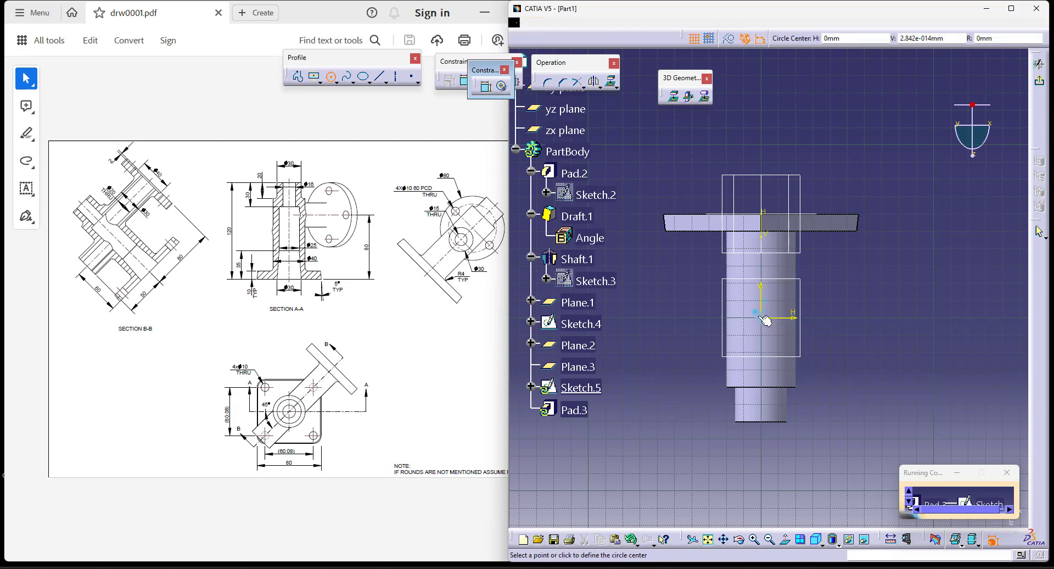
left_click(787, 346)
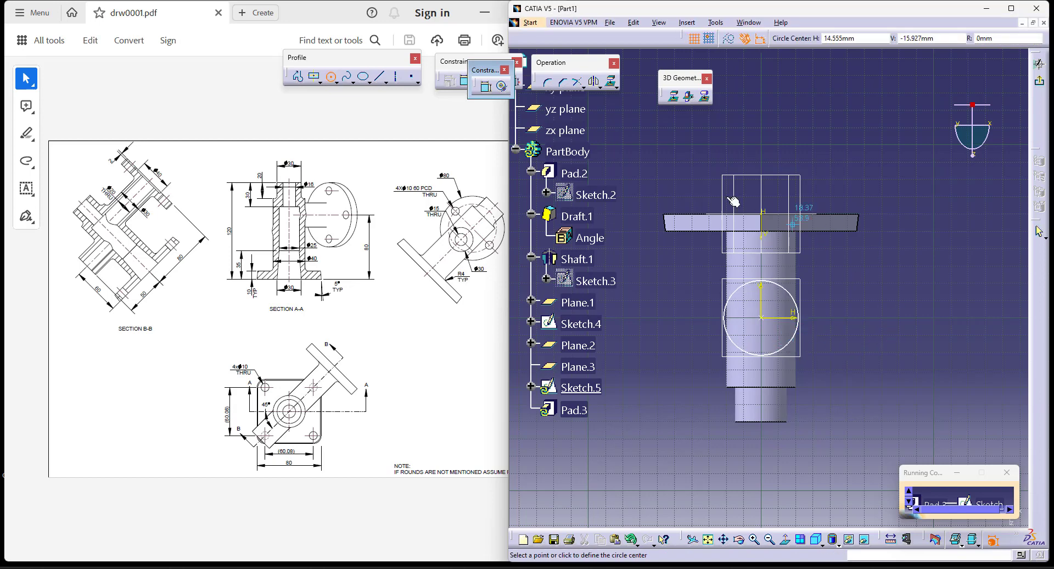
left_click(486, 87)
left_click(798, 300)
left_click(849, 271)
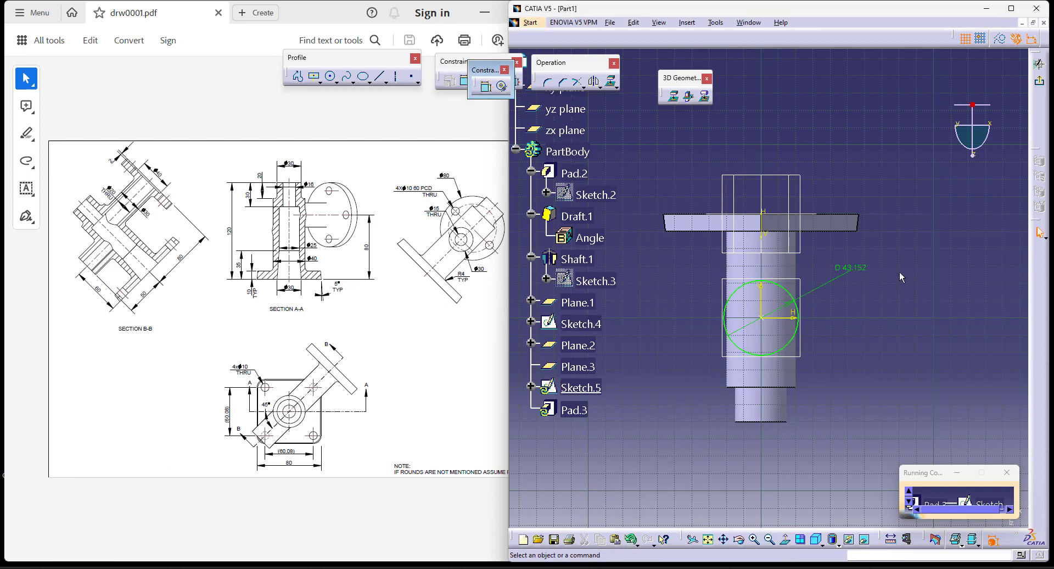
double_click(851, 269)
type("30")
key("Return")
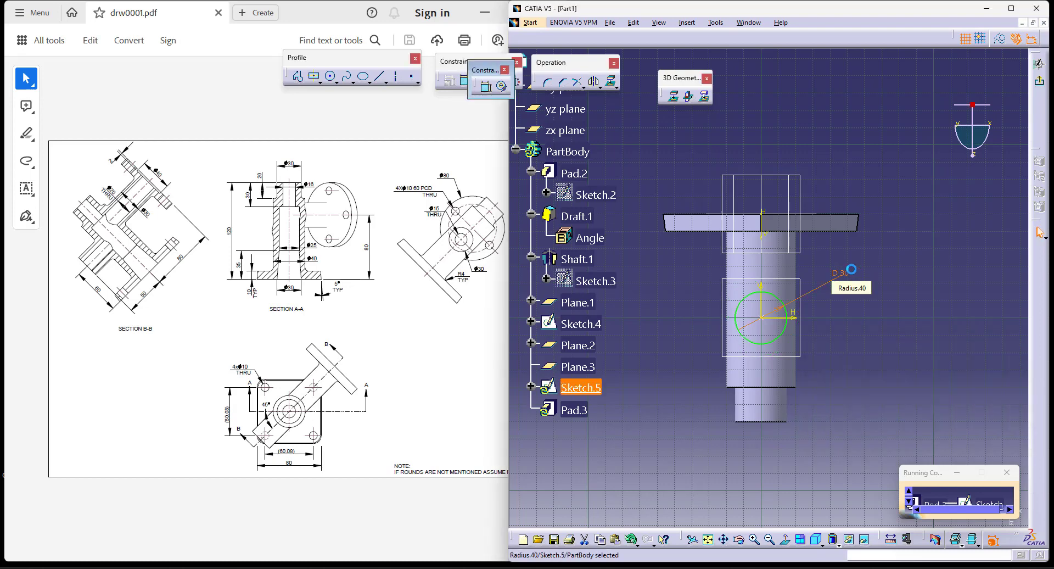
left_click(1039, 80)
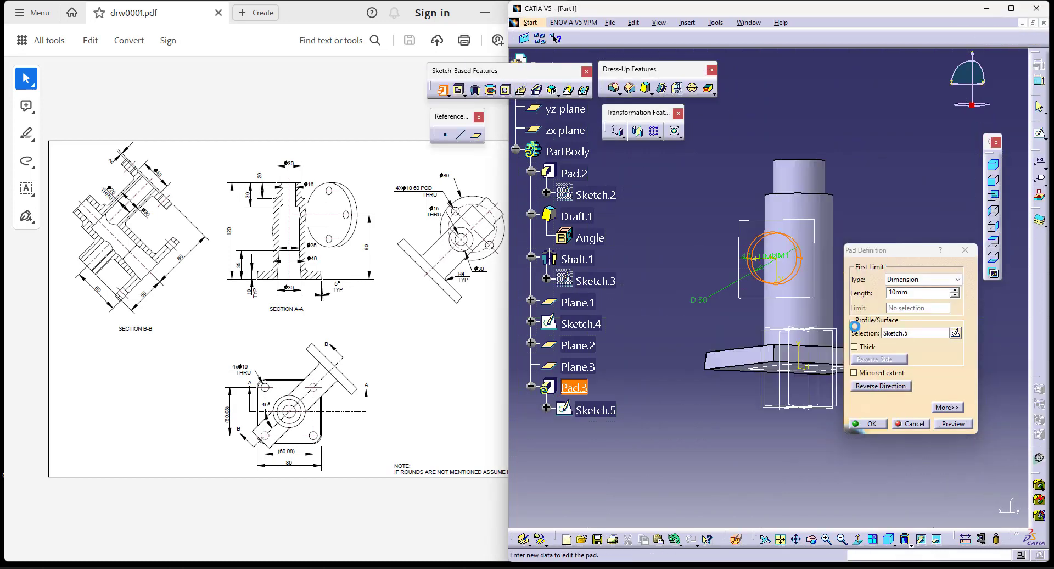
- Set the branch pad's first limit to Up to next and create the pad so it meets the pipe
left_click(815, 546)
left_click_drag(702, 306, 729, 299)
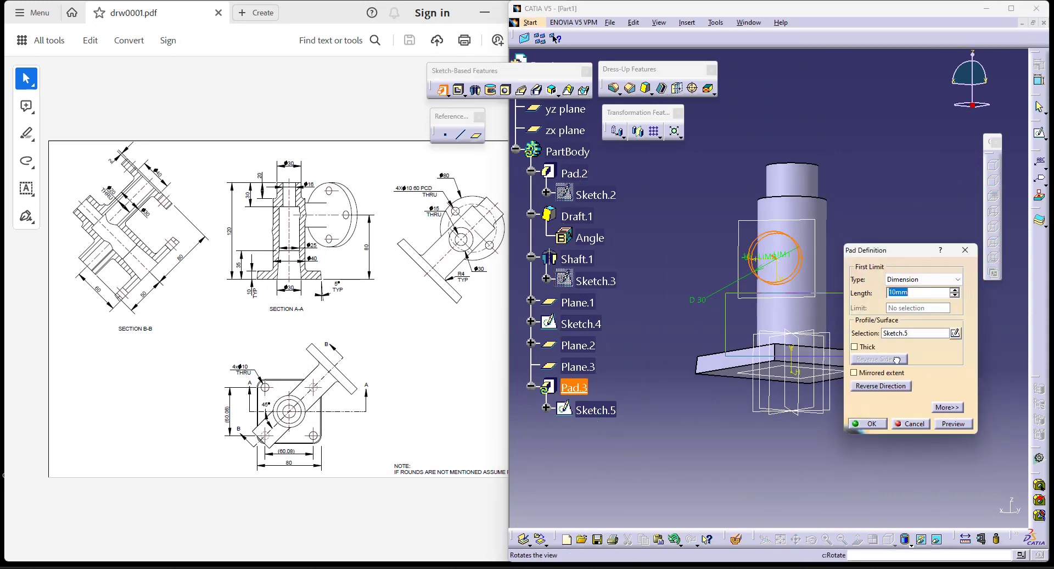
left_click(907, 280)
left_click(914, 297)
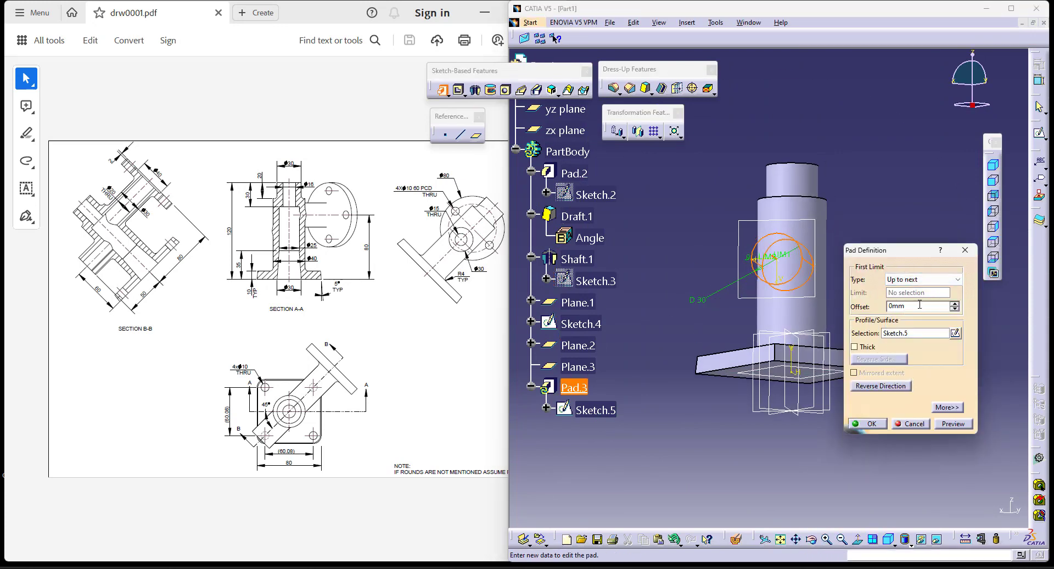
left_click(813, 544)
left_click_drag(676, 263, 914, 380)
left_click(870, 423)
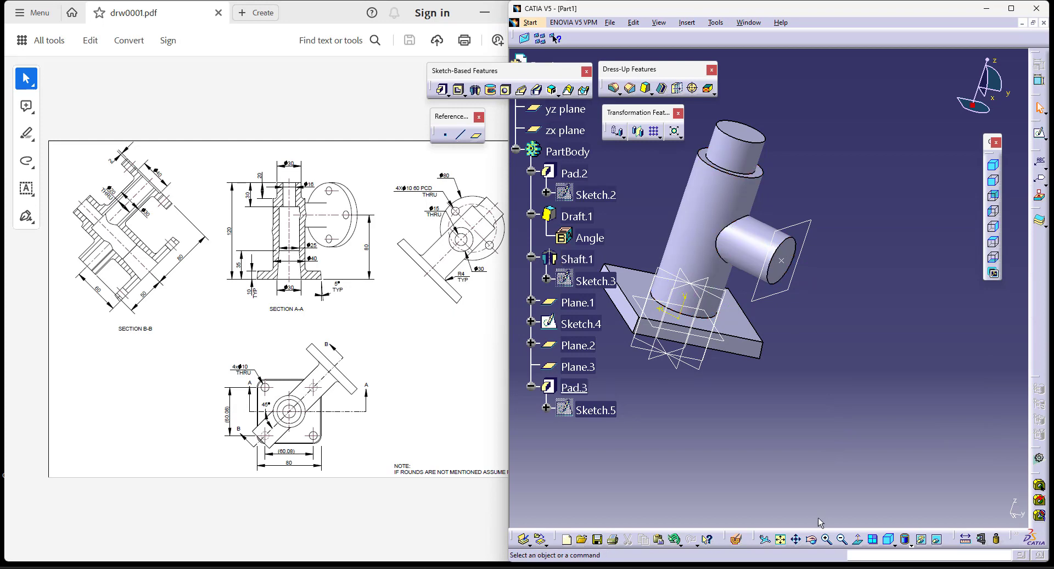
- Create a reference plane offset 80 mm from Plane.2, reversed to the side of the pipe opposite the branch
left_click(874, 539)
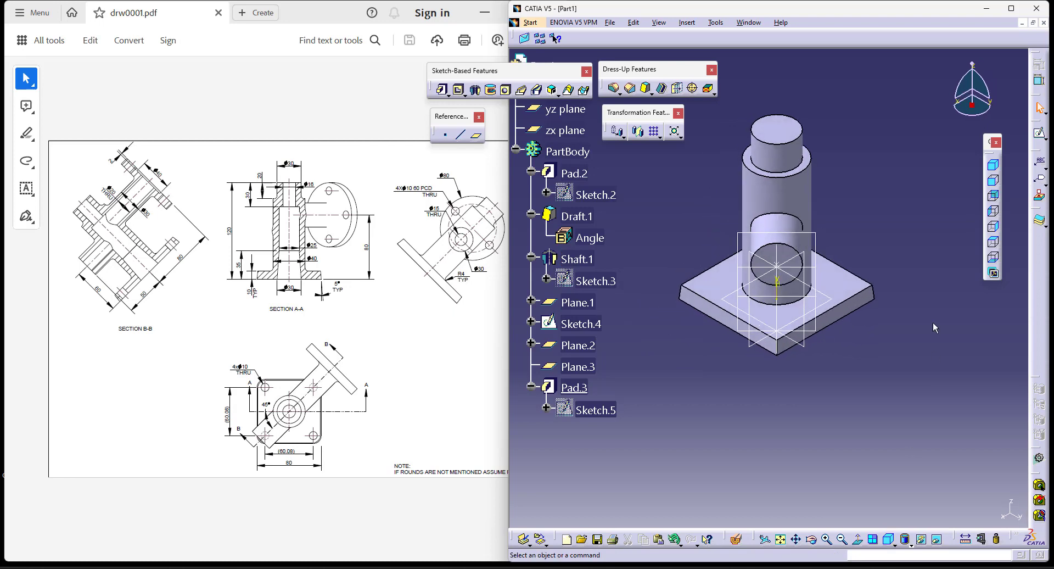
middle_click_drag(873, 391, 867, 397)
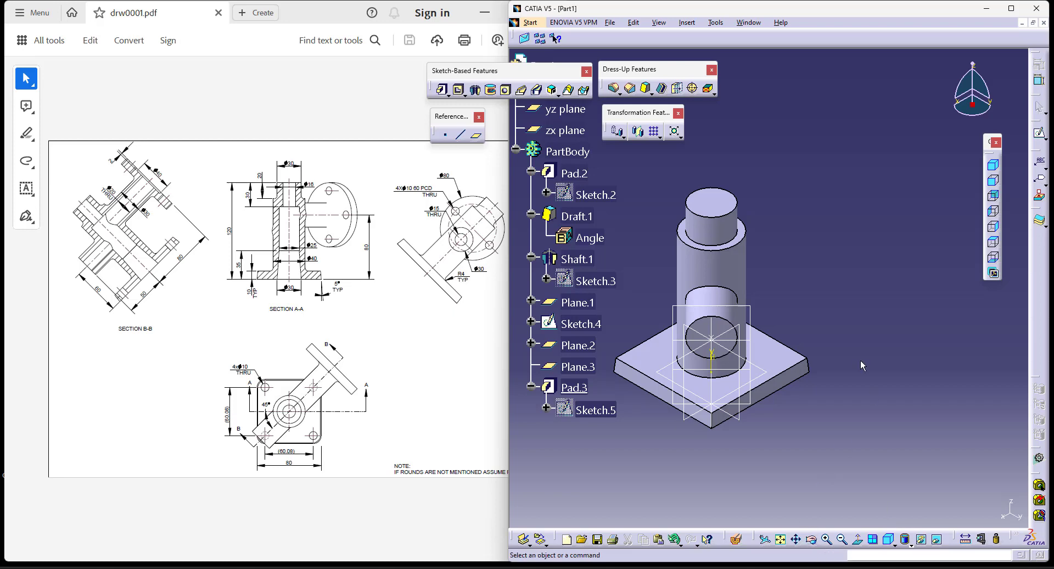
middle_click_drag(863, 365, 686, 428)
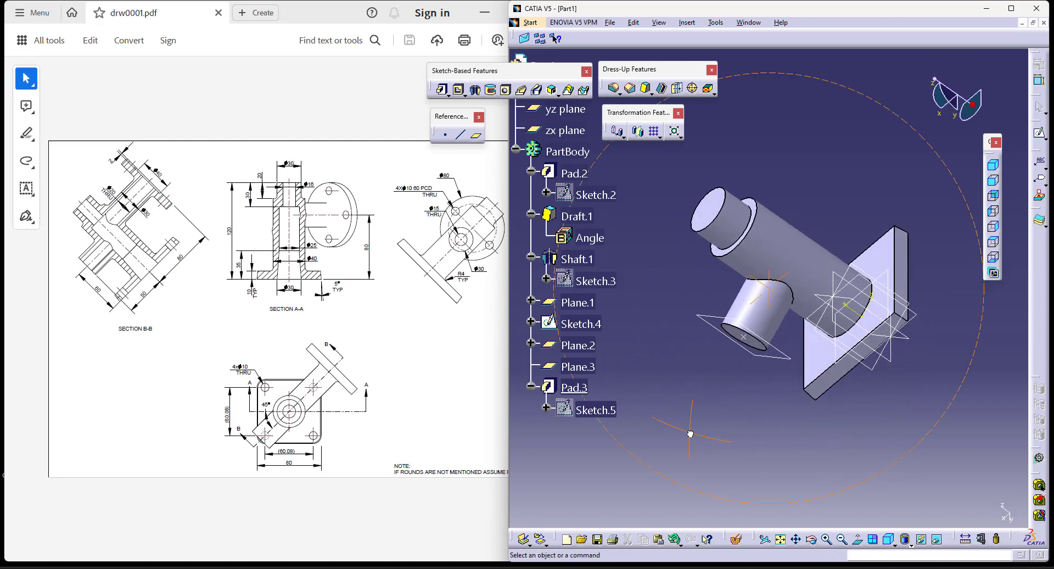
left_click(854, 301)
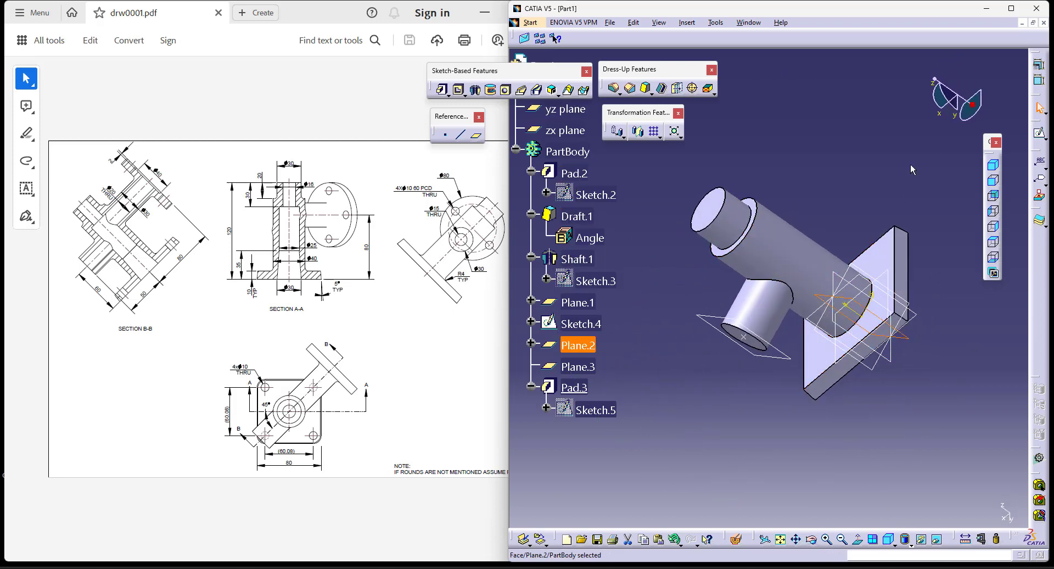
middle_click_drag(909, 166, 849, 214)
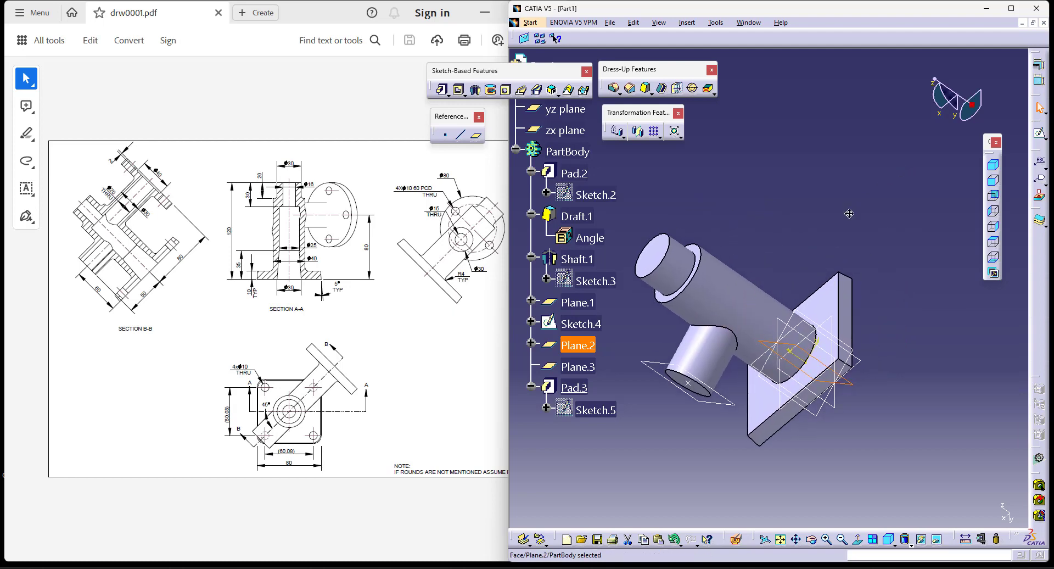
left_click(476, 136)
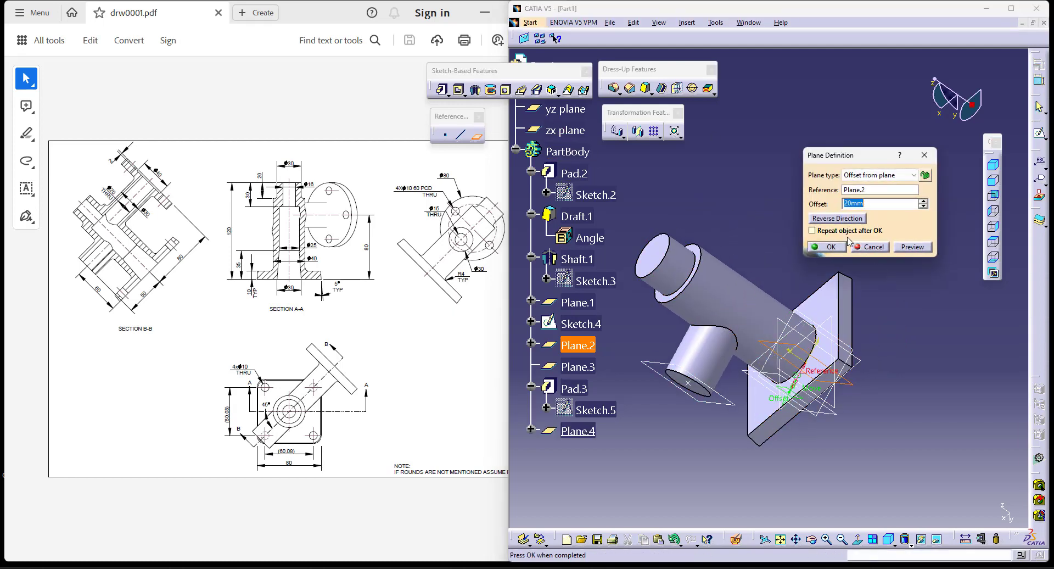
left_click(836, 218)
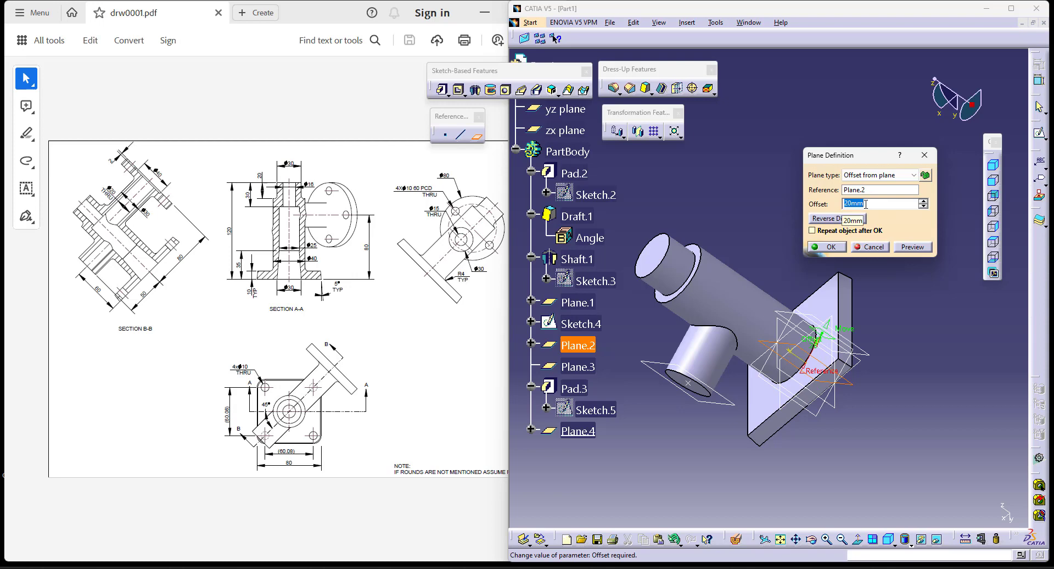
key("Return")
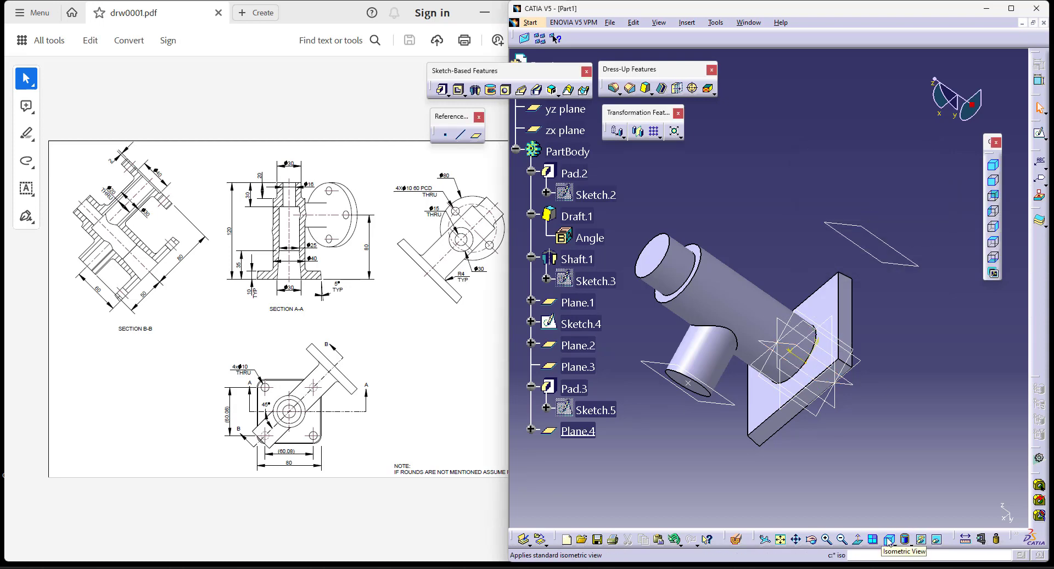
- Create another reference plane offset 10 mm from Plane.4 toward the pipe
left_click(888, 540)
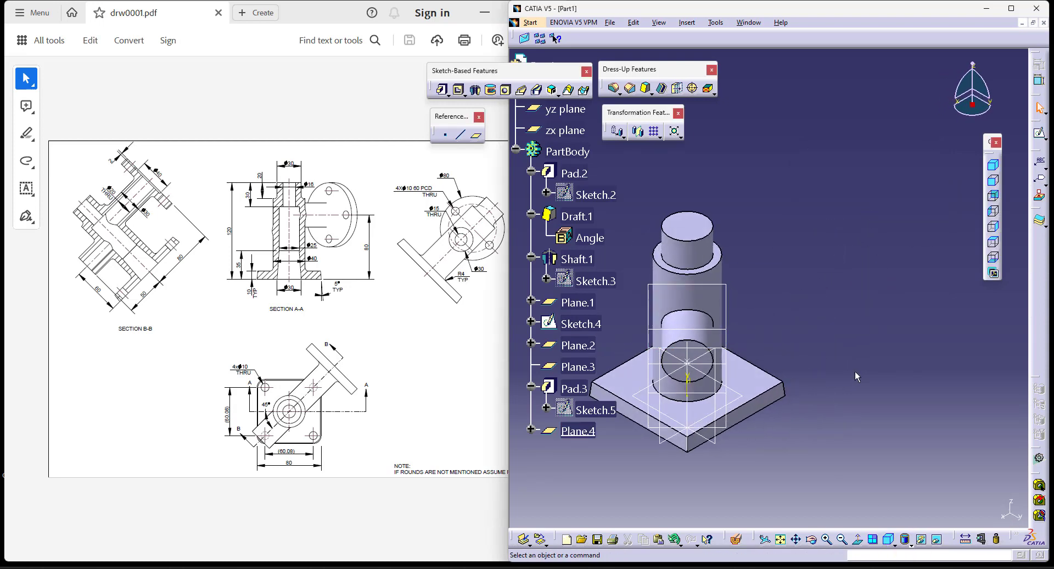
middle_click_drag(865, 392, 877, 365)
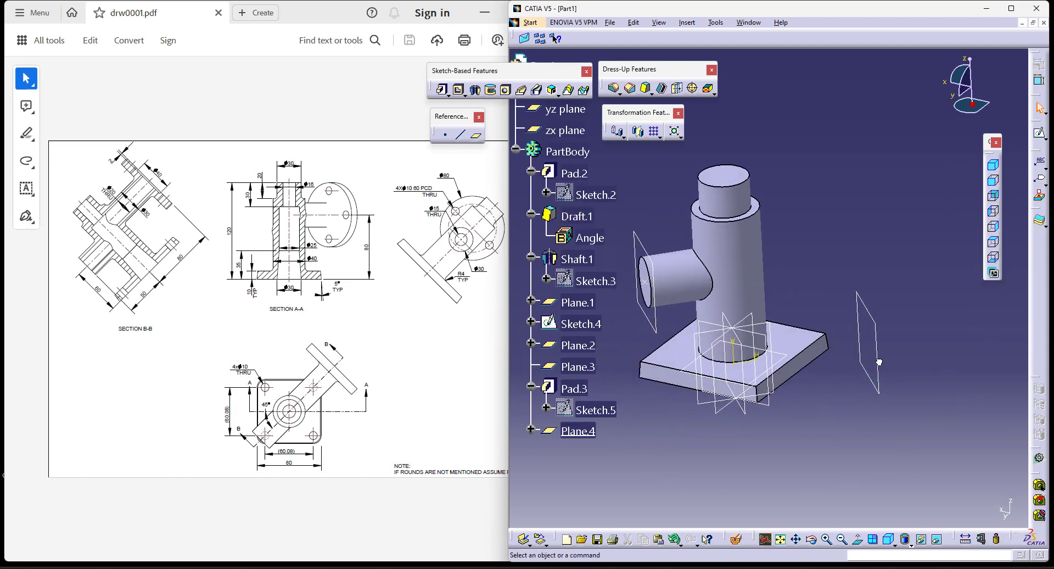
left_click(879, 361)
left_click(476, 136)
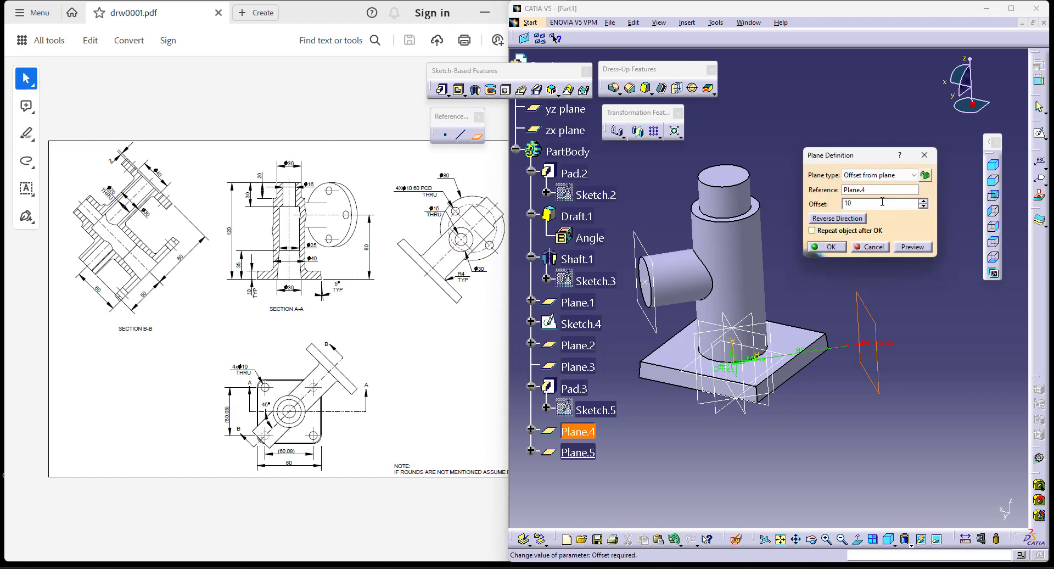
type("10")
key("Return")
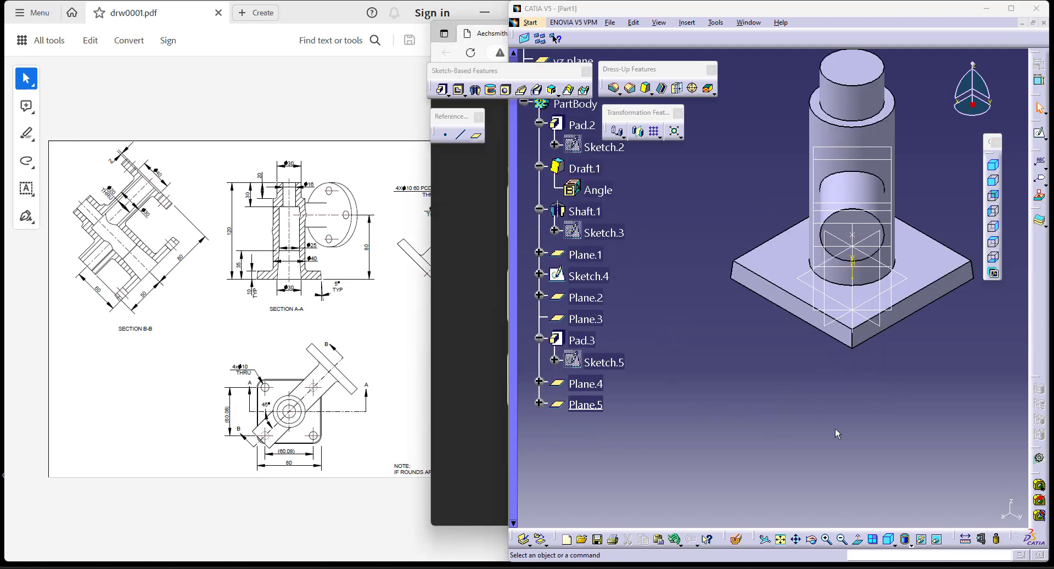
- Open a sketch on Plane.1 and place a point near Plane.4, about 80 mm above the base plate's bottom
left_click(889, 540)
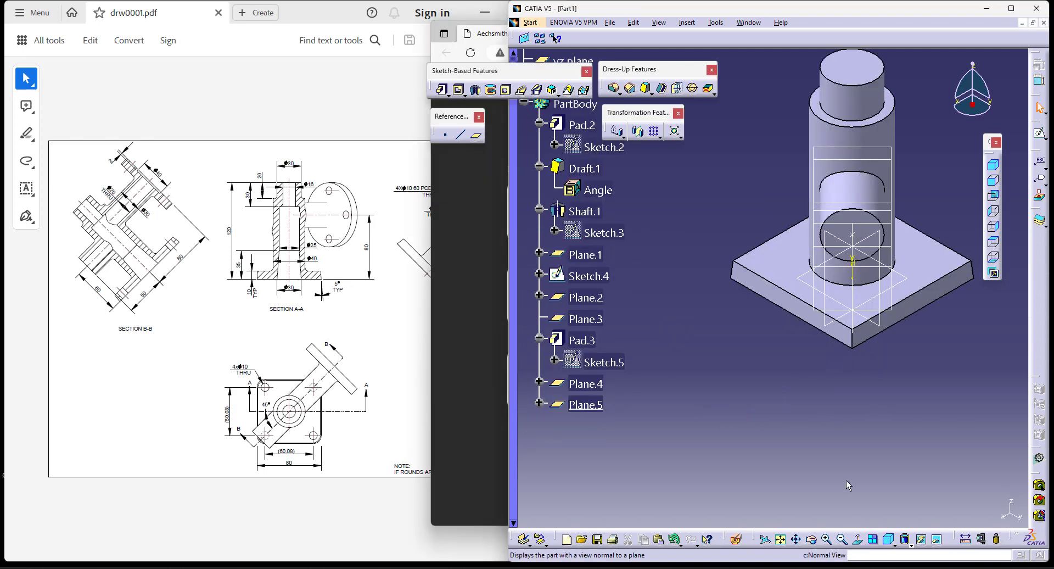
left_click(811, 540)
left_click_drag(670, 362, 945, 373)
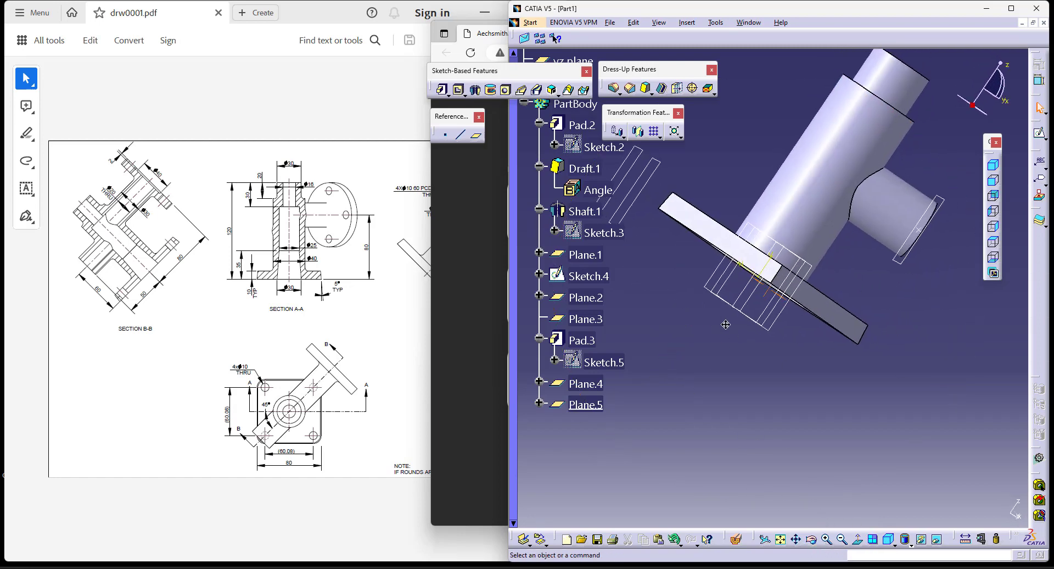
middle_click_drag(720, 320, 817, 414)
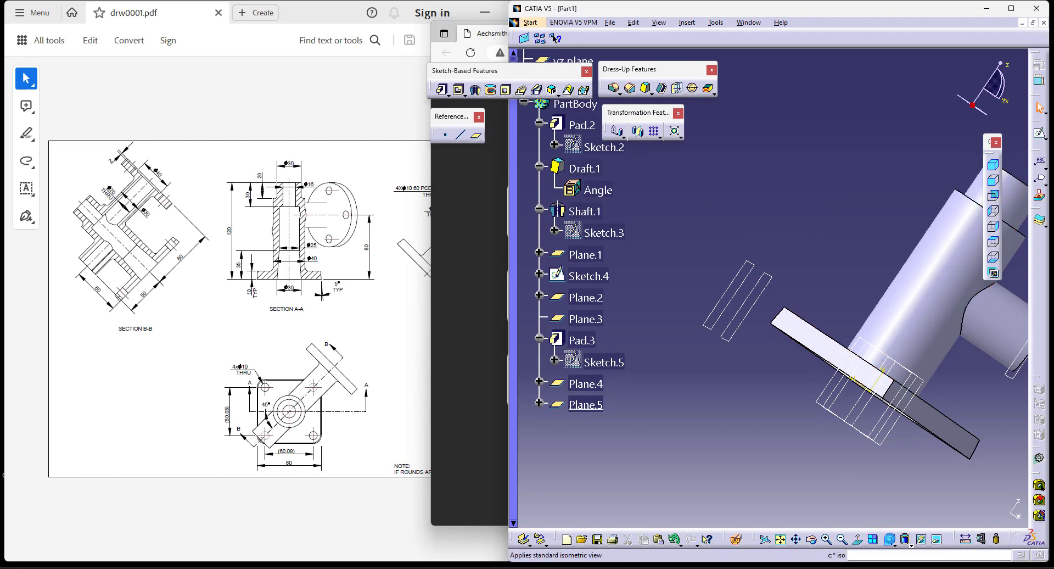
left_click(889, 540)
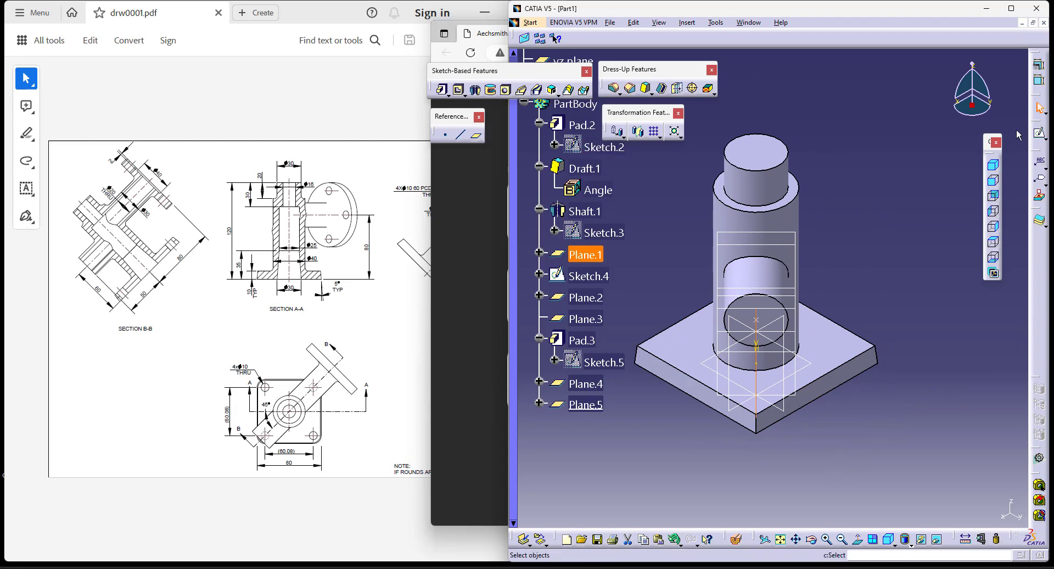
left_click(1038, 134)
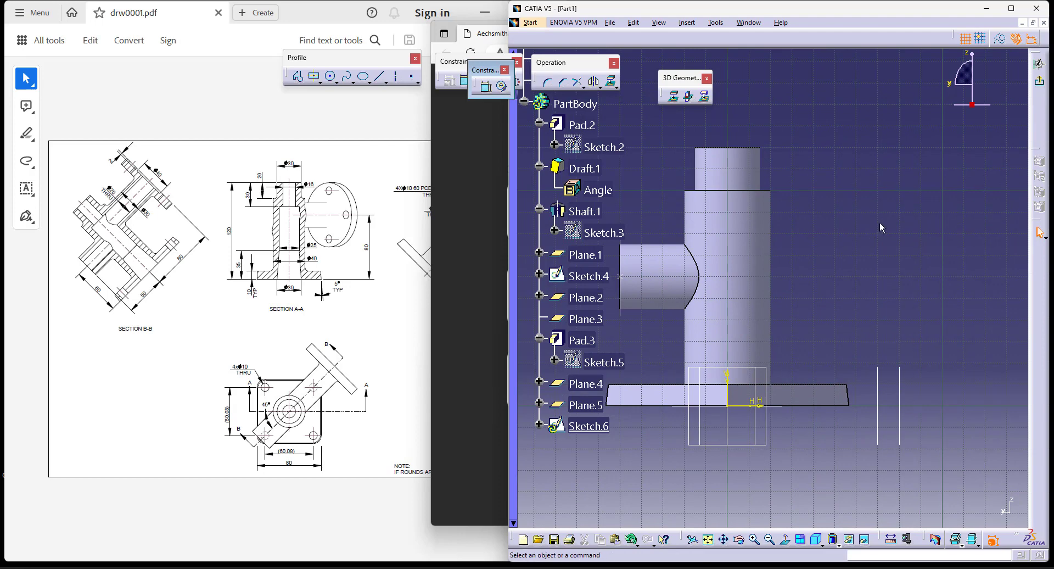
left_click(416, 79)
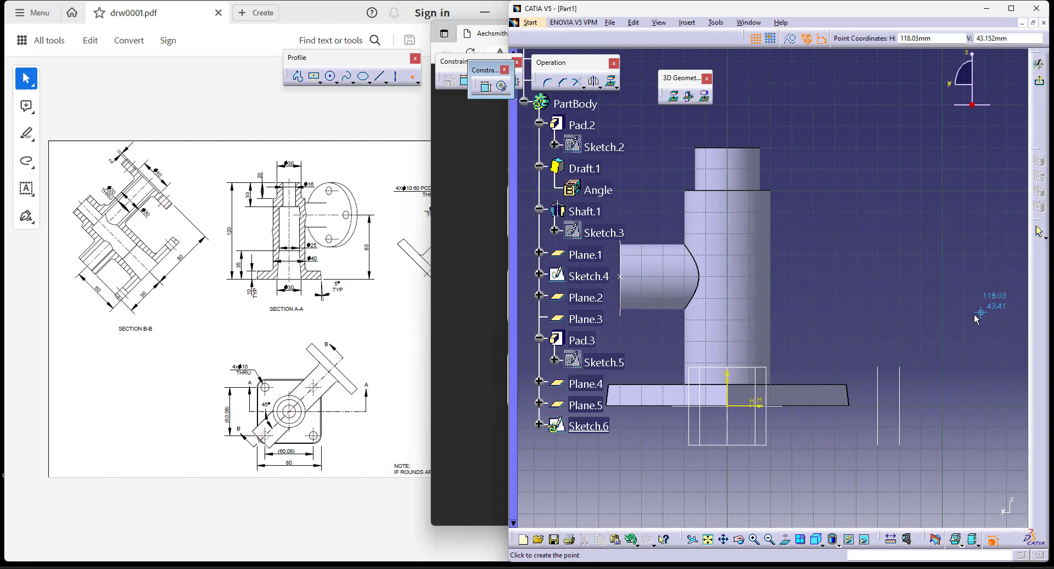
left_click(903, 232)
- Constrain the sketch point to be coincident with Plane.4
left_click(485, 86)
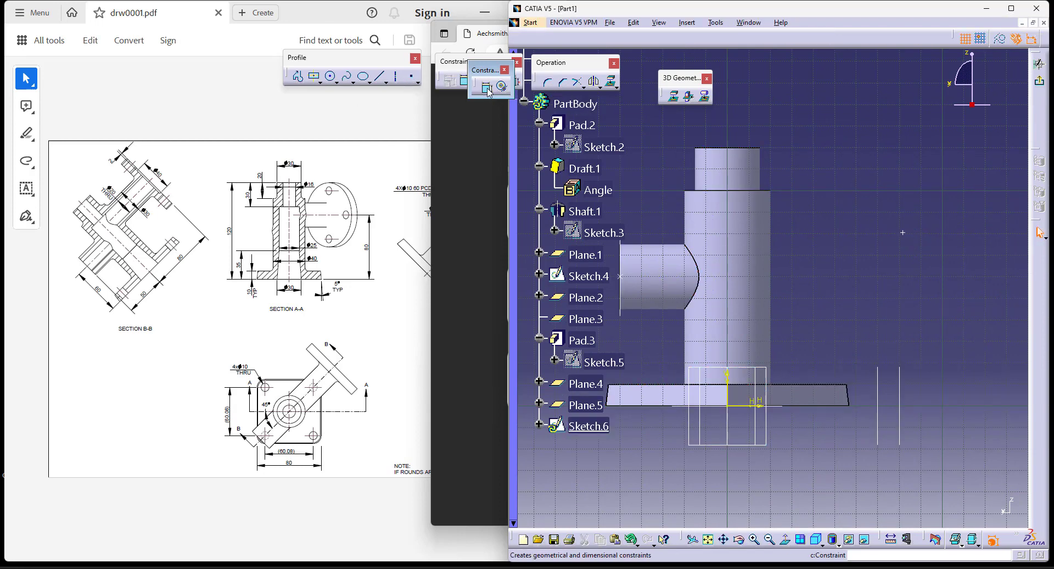
left_click(904, 232)
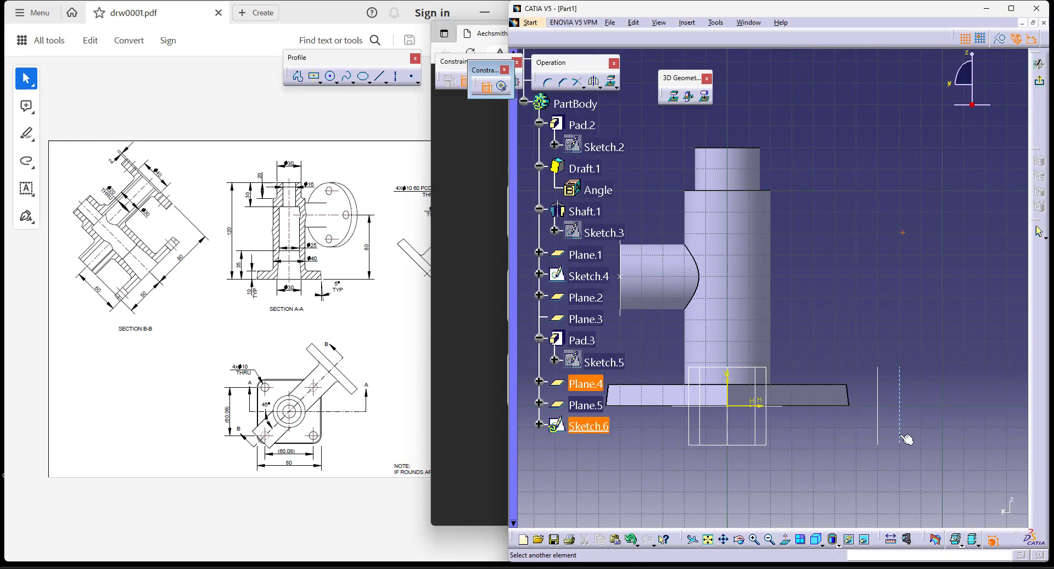
left_click(900, 410)
right_click(944, 299)
left_click(975, 347)
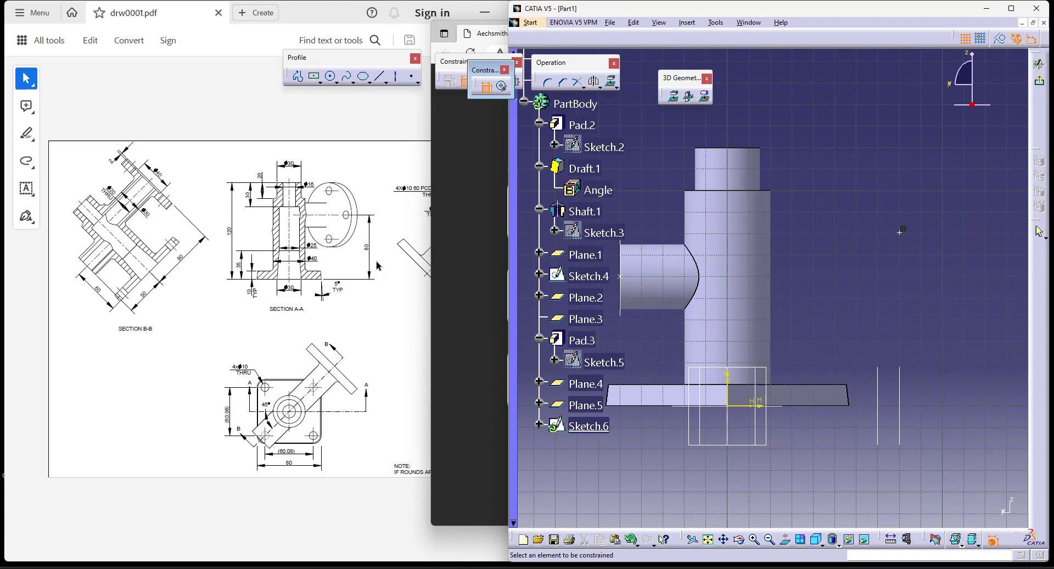
- Dimension the point's height above the base plate's bottom edge to 80 mm and exit the sketch
left_click(840, 410)
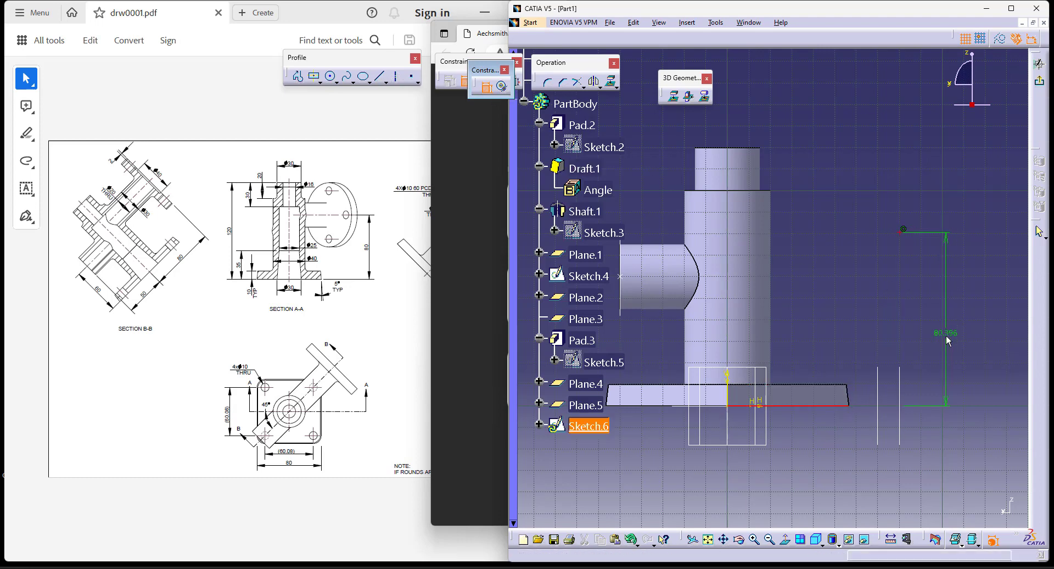
double_click(954, 336)
type("80")
key("Return")
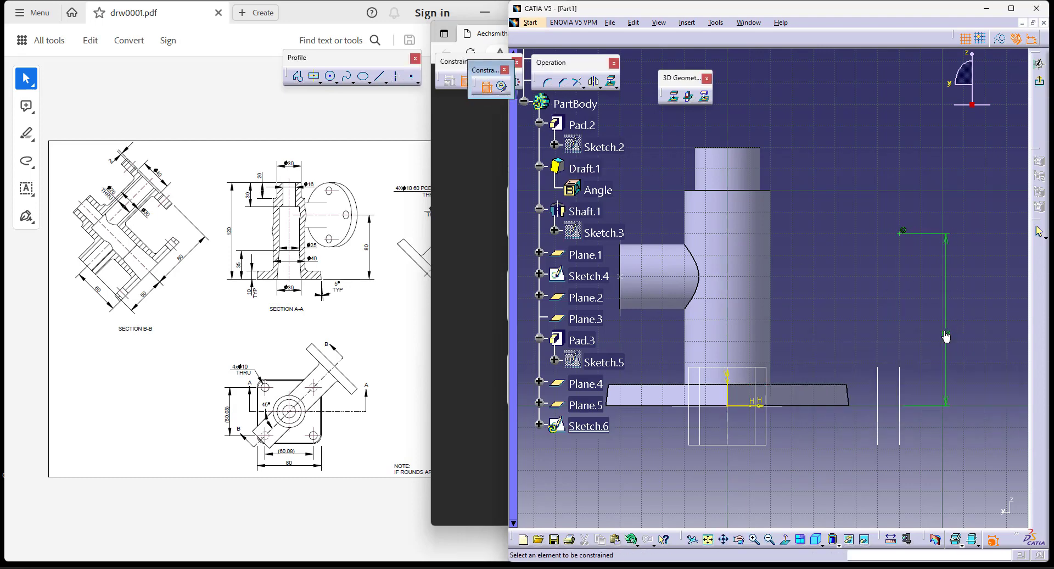
left_click(1040, 81)
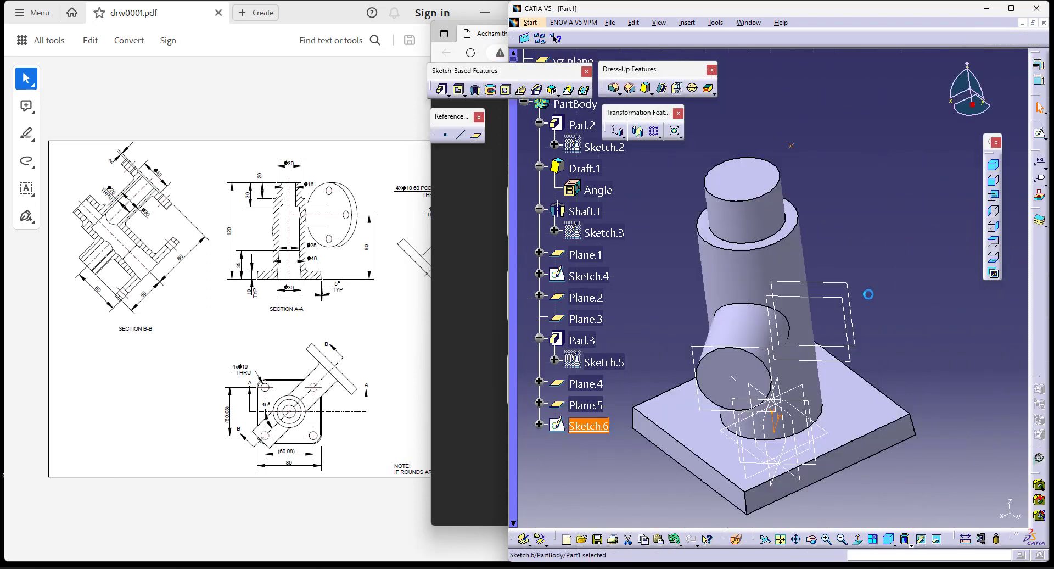
left_click(846, 182)
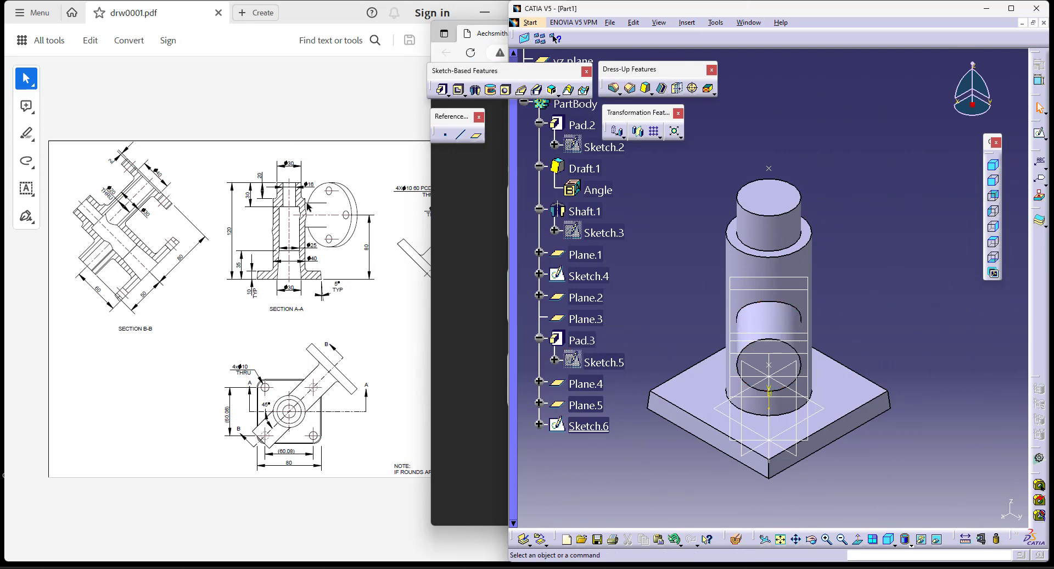
- Bring the PDF drawing back to the front to view its flange details, and return to CATIA
left_click(327, 233)
left_click(897, 234)
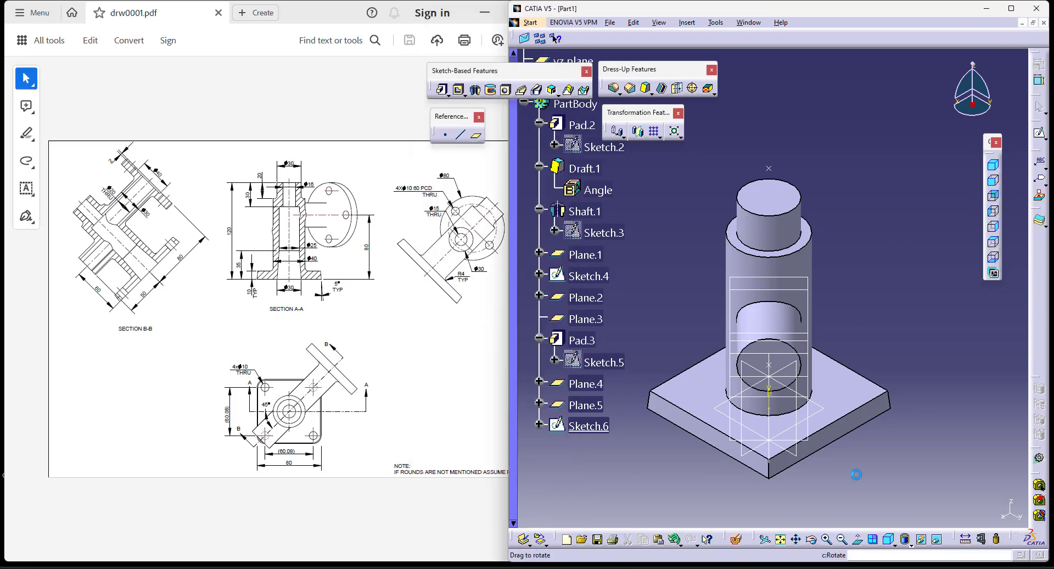
- Start a pad with a new sketch on Plane.5 and project the Sketch.6 reference point onto it
left_click_drag(811, 539, 831, 538)
left_click(811, 540)
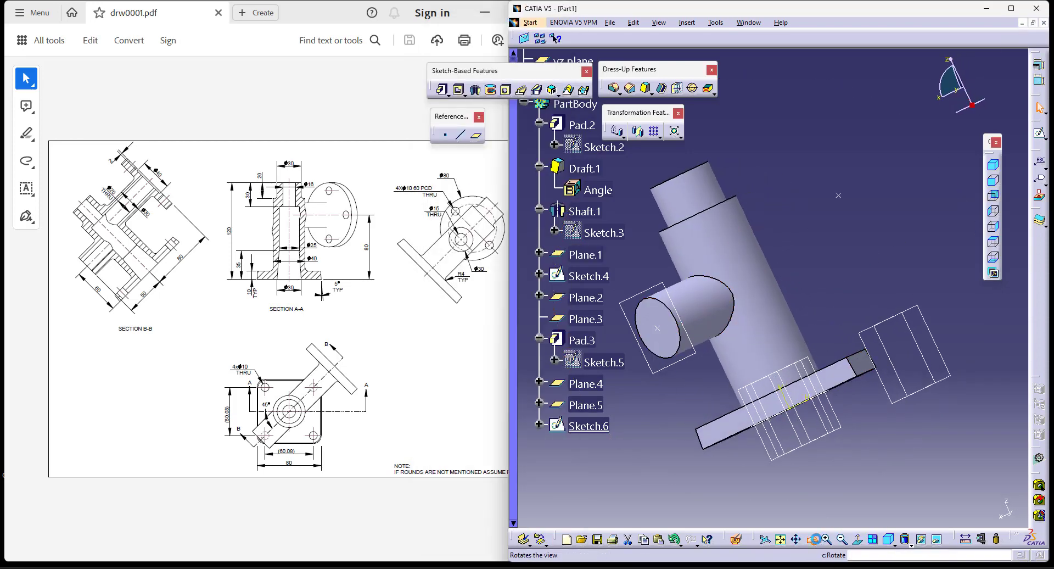
left_click_drag(846, 330, 815, 384)
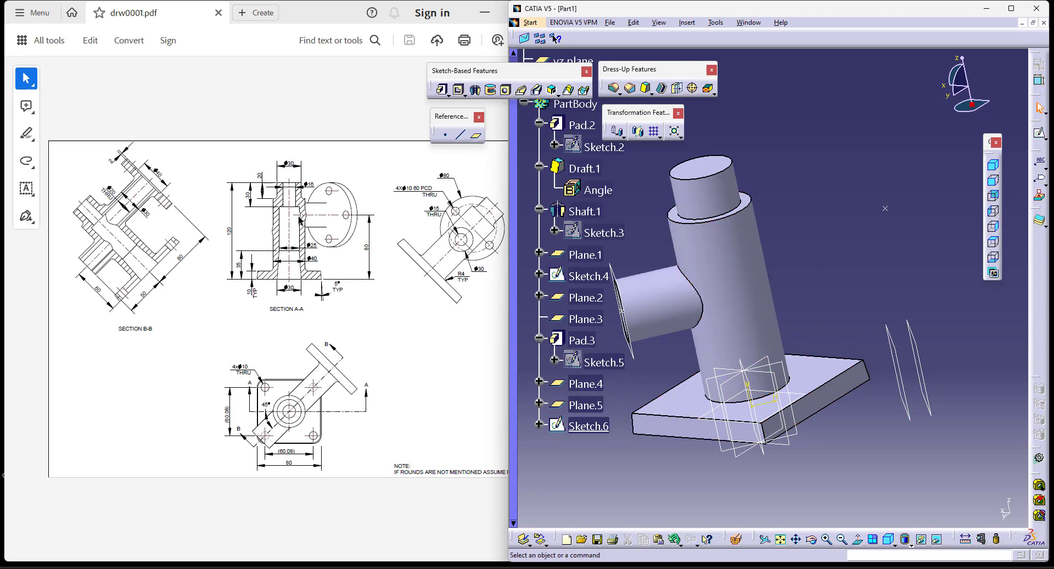
left_click(442, 89)
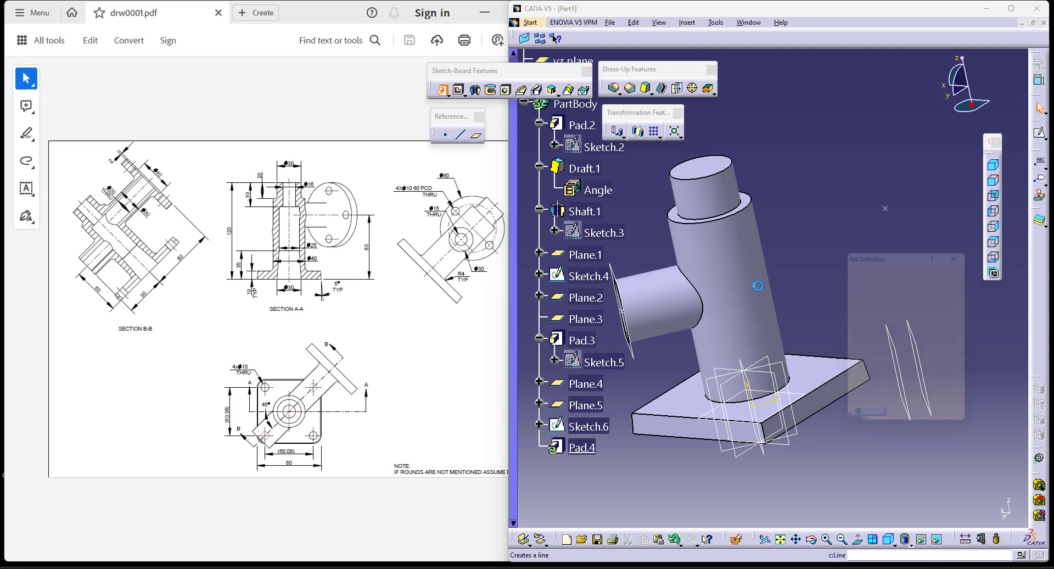
left_click(956, 334)
left_click(892, 338)
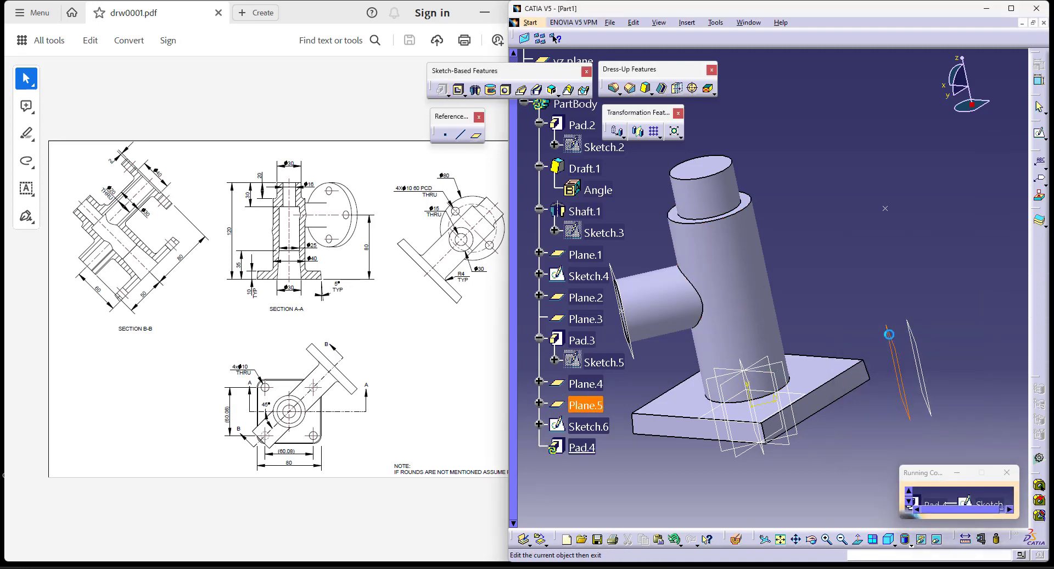
middle_click_drag(863, 332, 885, 283)
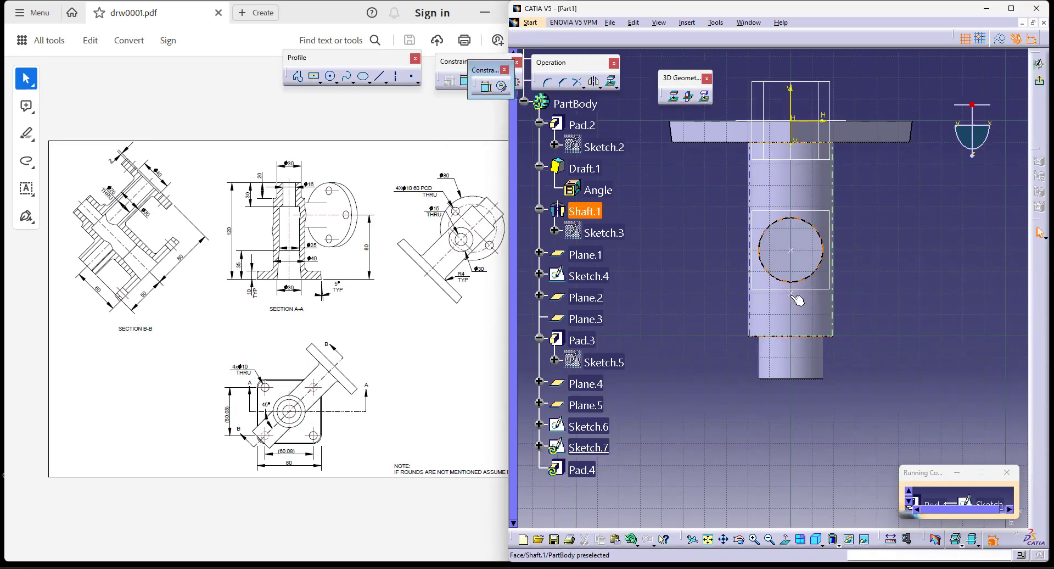
left_click(792, 293)
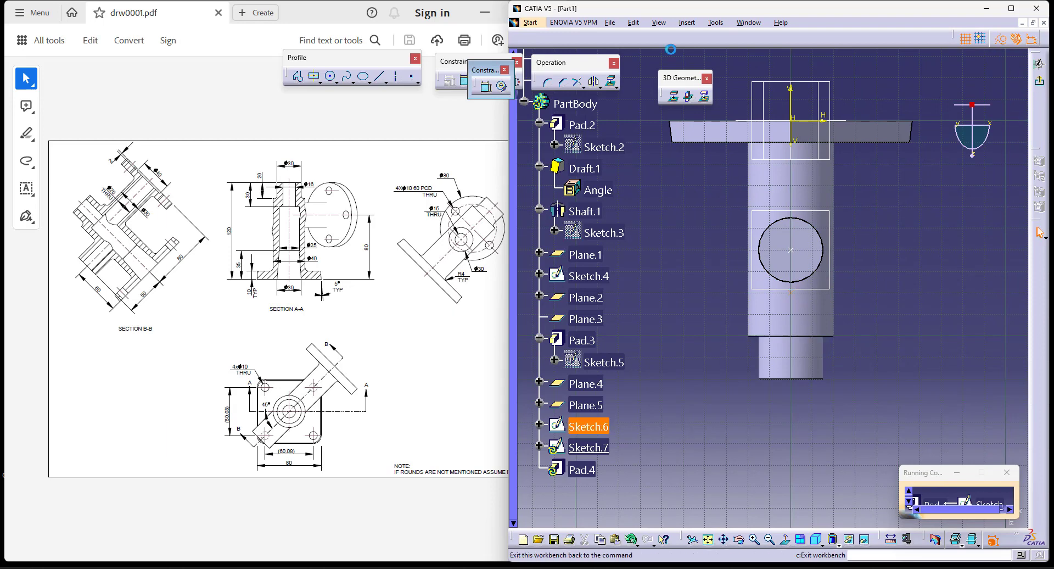
left_click(681, 234)
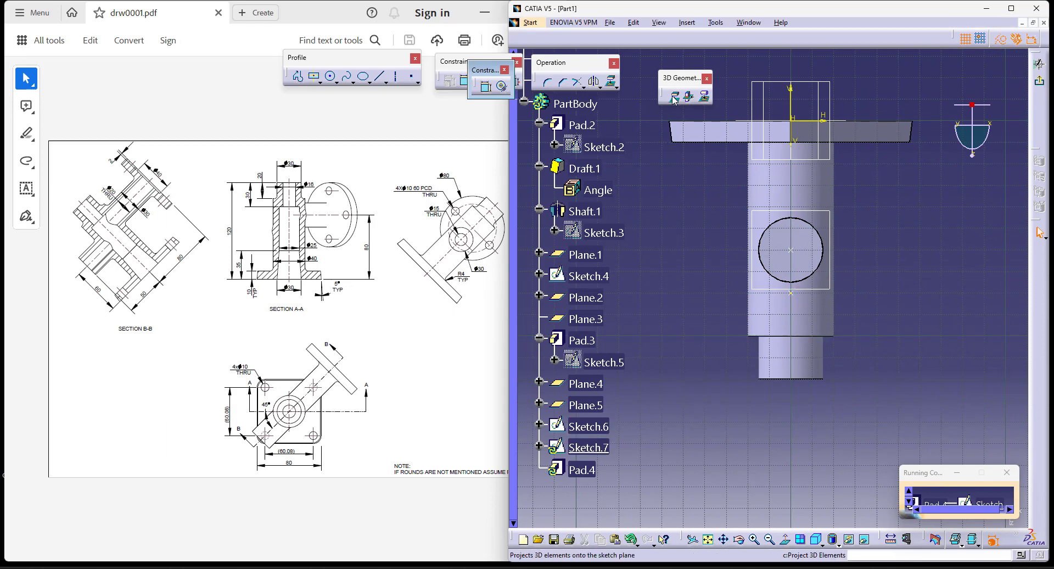
- Sketch a circle at the projected point and set its diameter to 30 mm
left_click(332, 81)
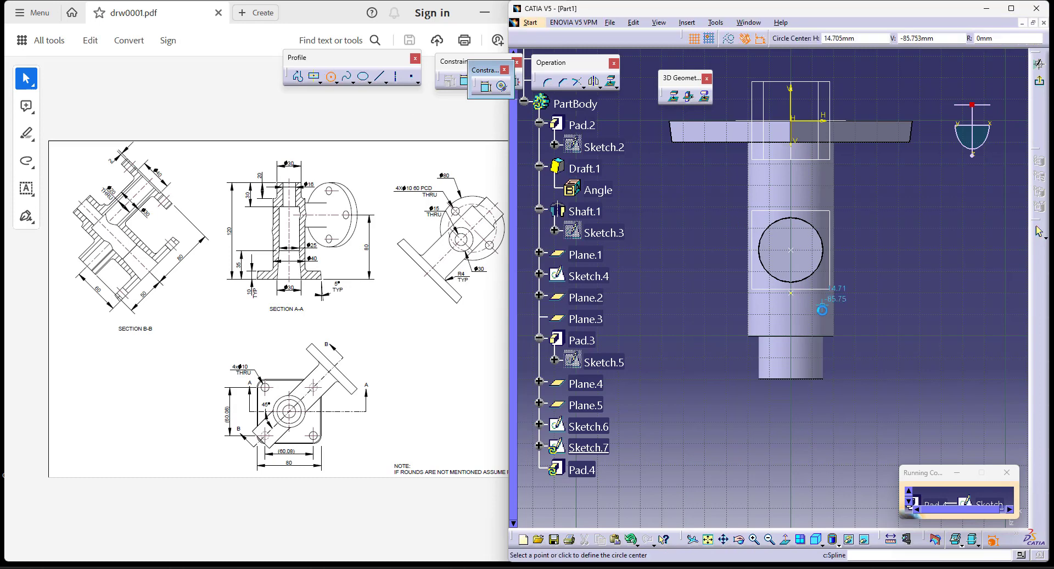
left_click(791, 292)
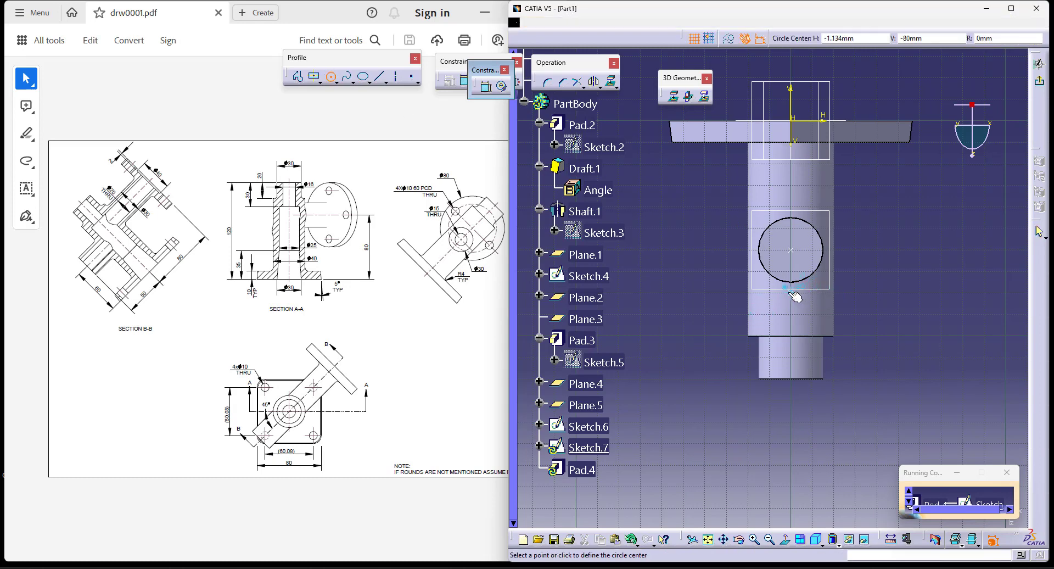
left_click(817, 318)
left_click(489, 88)
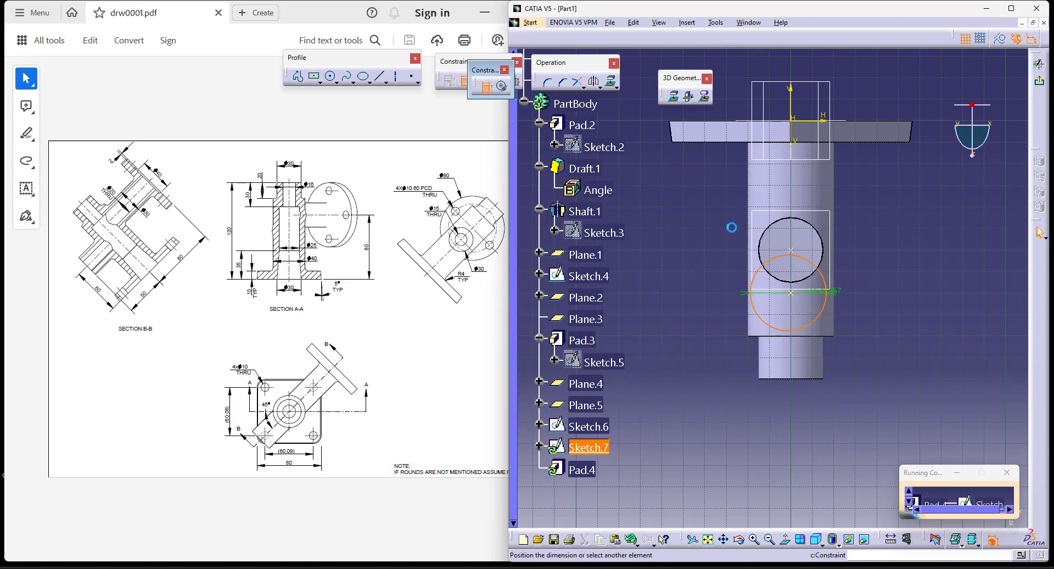
left_click(871, 285)
double_click(871, 281)
type("30")
key("Return")
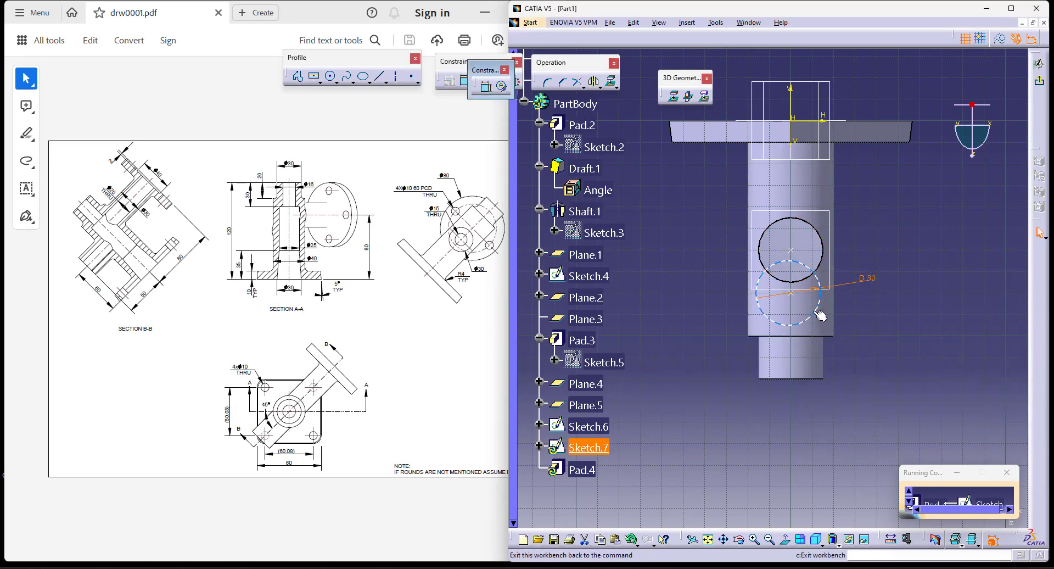
- Pull the circle aside, constrain its centre coincident with the projected point, and exit the sketch
left_click_drag(818, 317, 899, 336)
left_click(900, 391)
left_click(485, 87)
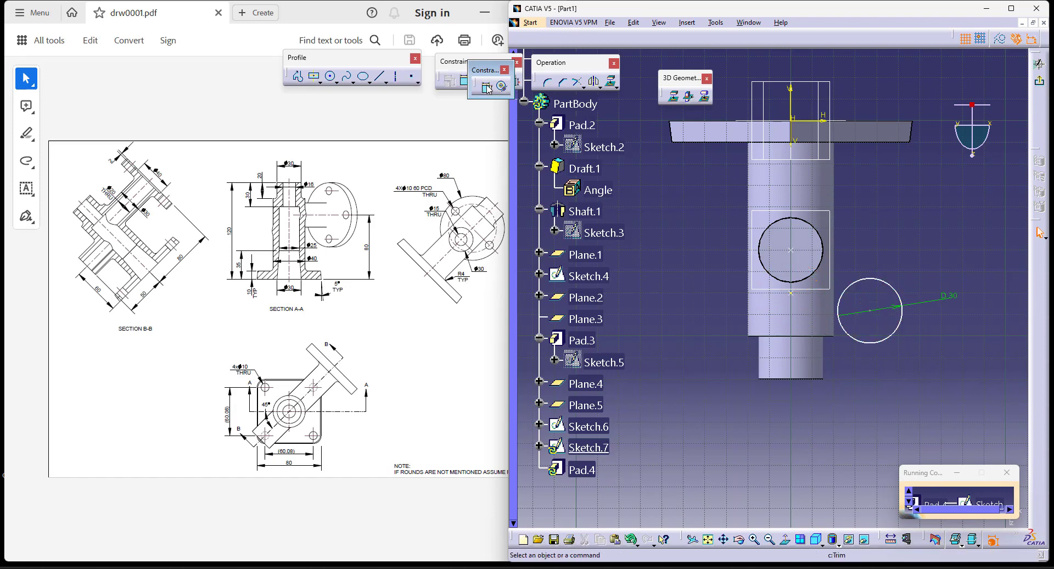
left_click(879, 314)
left_click(791, 296)
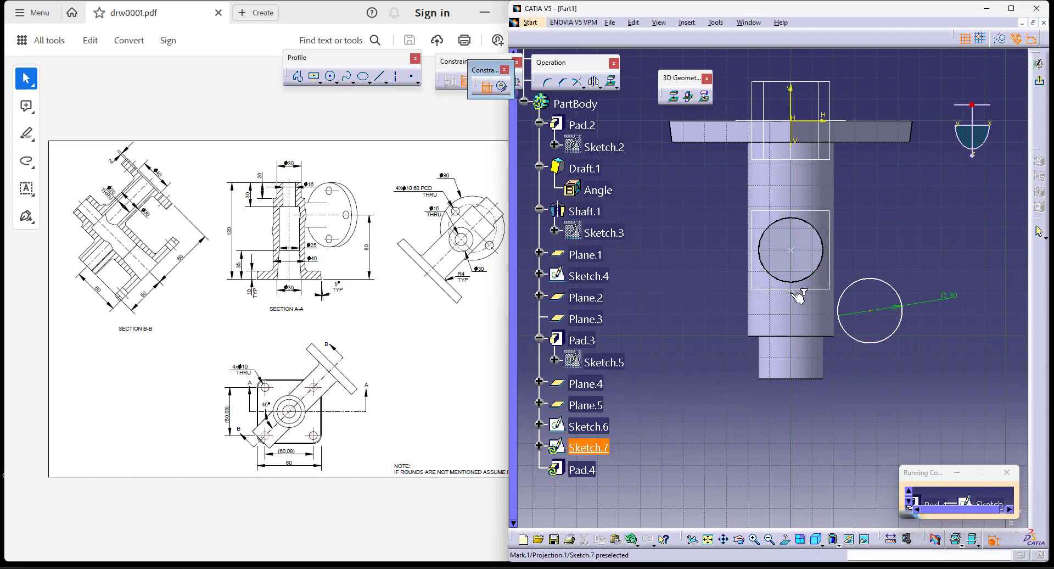
right_click(667, 279)
left_click(718, 357)
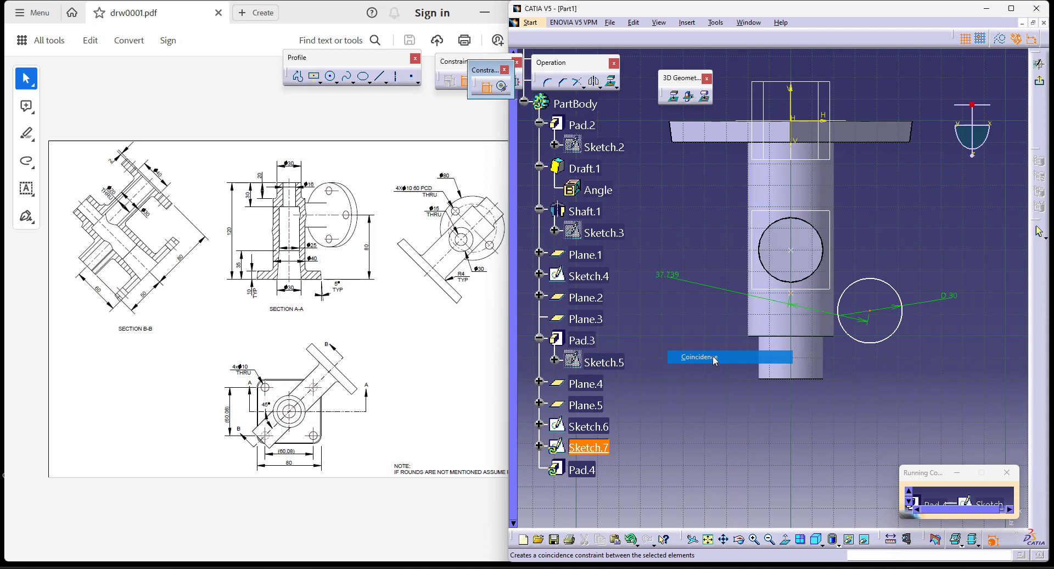
left_click(1040, 82)
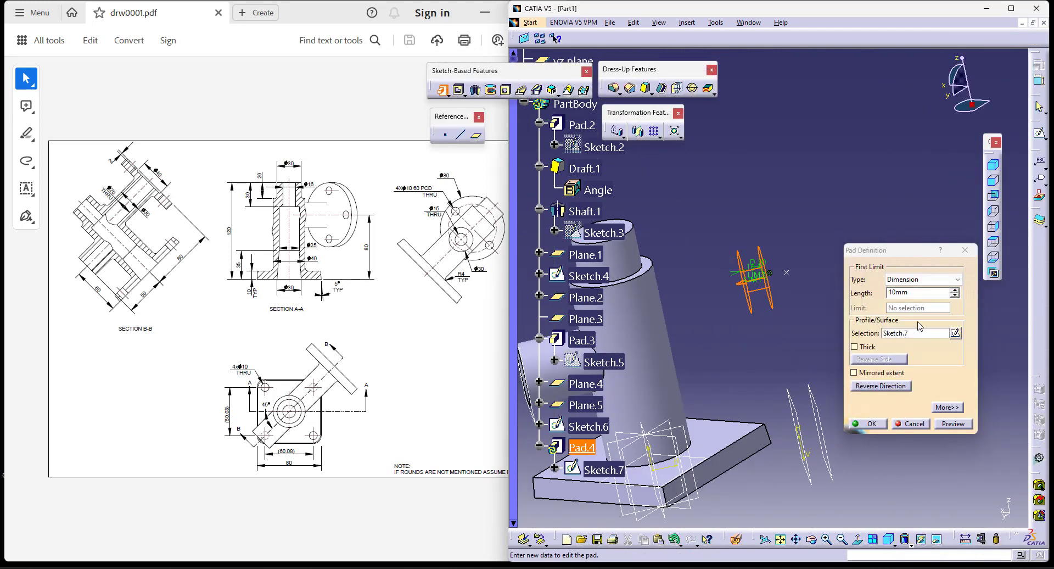
- Extrude the 30 mm circle up to next so the upper branch meets the vertical cylinder
left_click(933, 279)
left_click(921, 295)
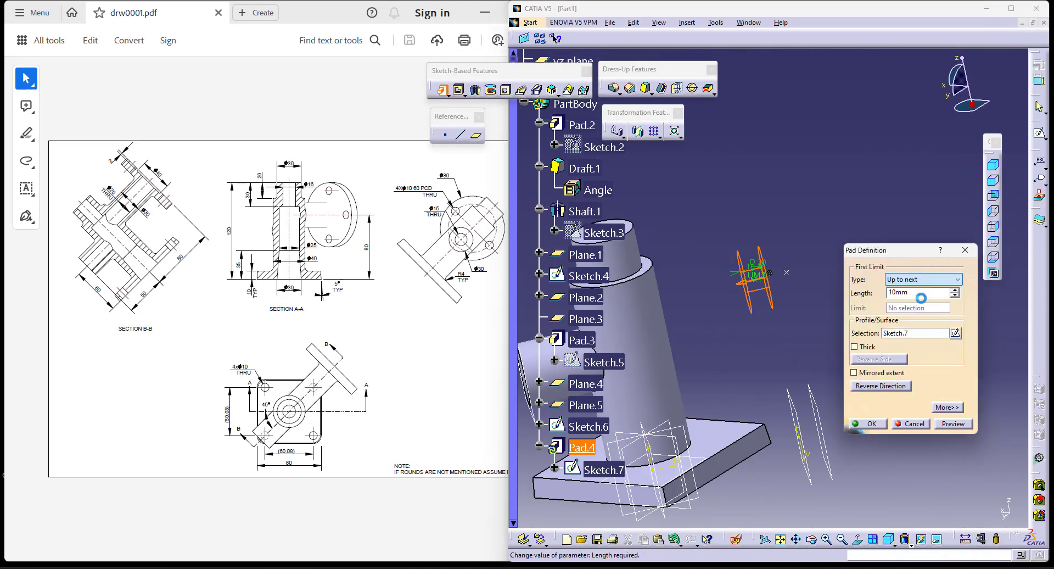
left_click(868, 423)
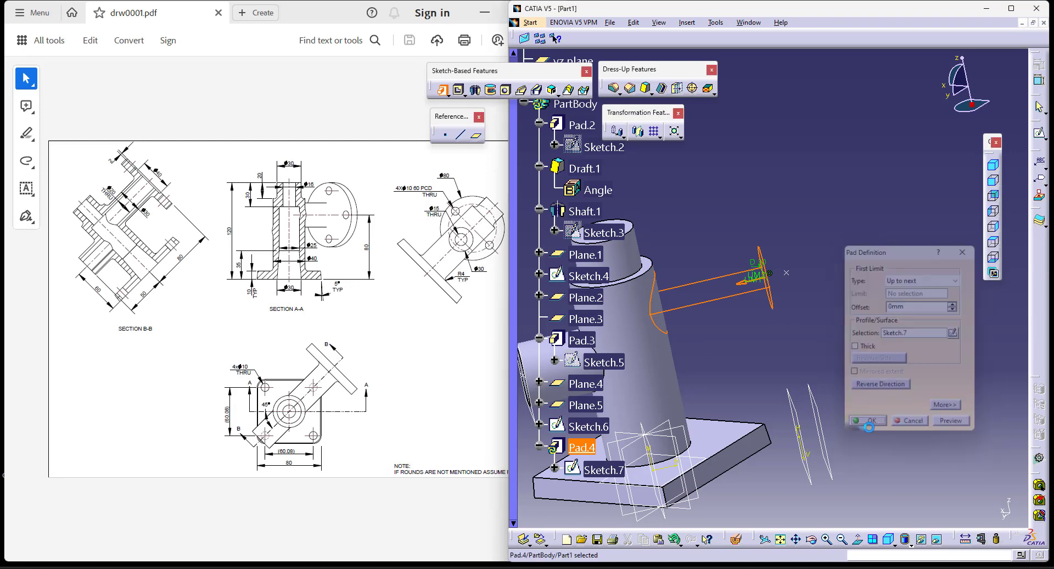
- Start another pad with a new sketch at the free end of the upper branch
middle_click_drag(784, 298, 893, 258)
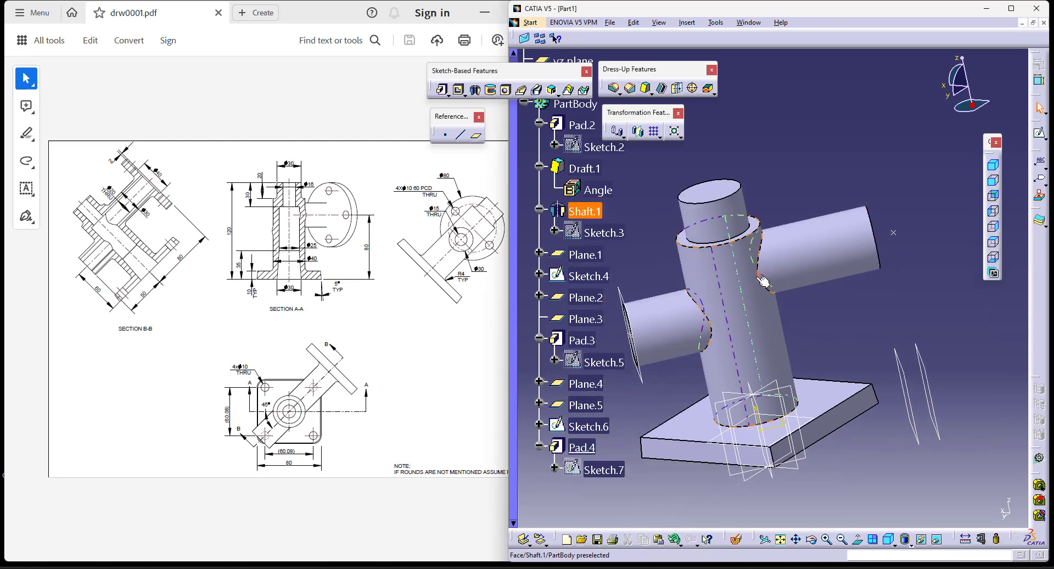
middle_click_drag(936, 292, 892, 306)
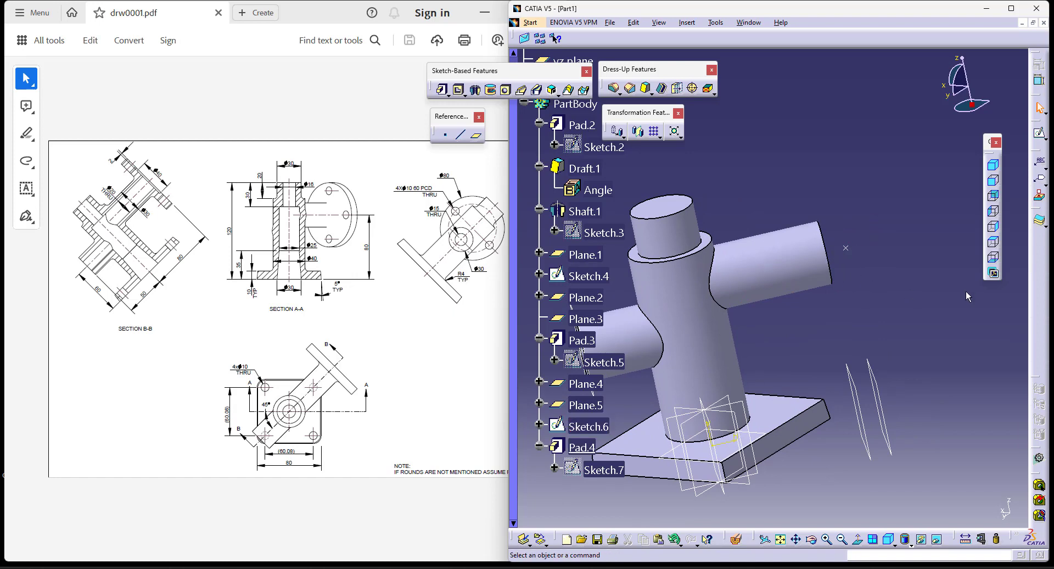
left_click(443, 90)
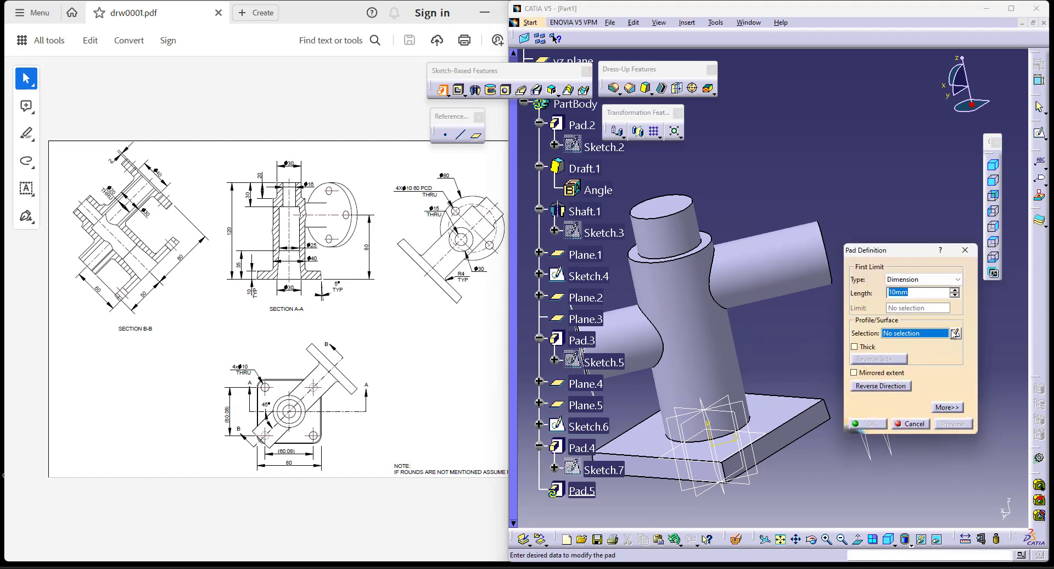
left_click(954, 333)
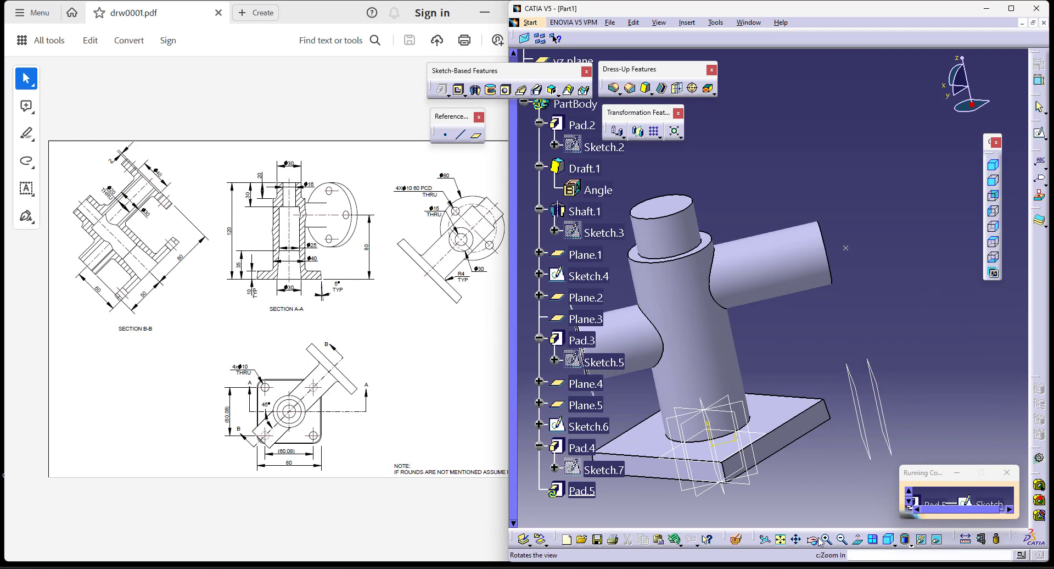
middle_click_drag(900, 285, 867, 336)
left_click(831, 280)
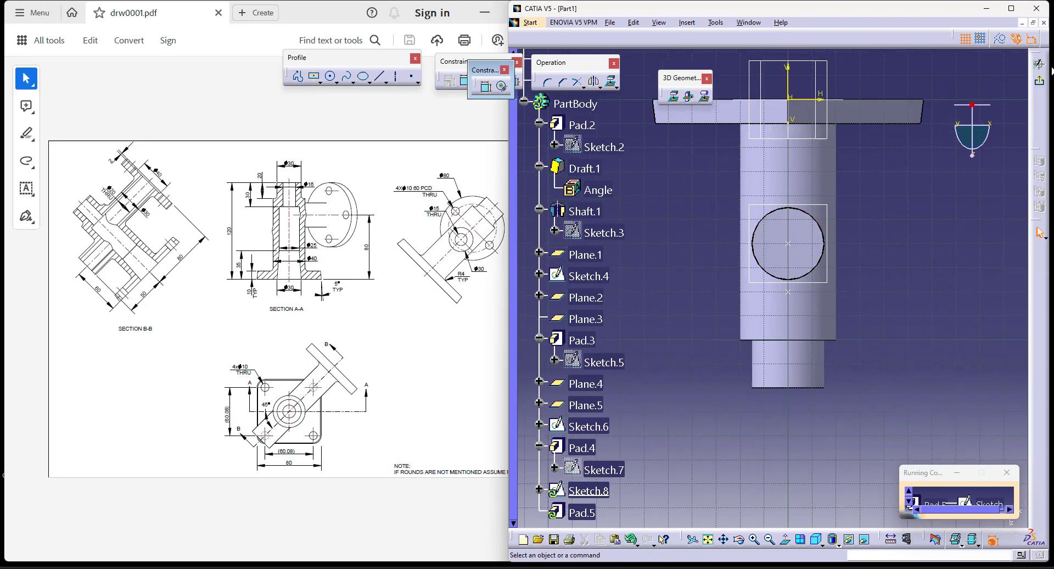
- Sketch a flange circle beside the vertical cylinder and set its diameter to 80 mm
left_click(331, 78)
left_click(692, 334)
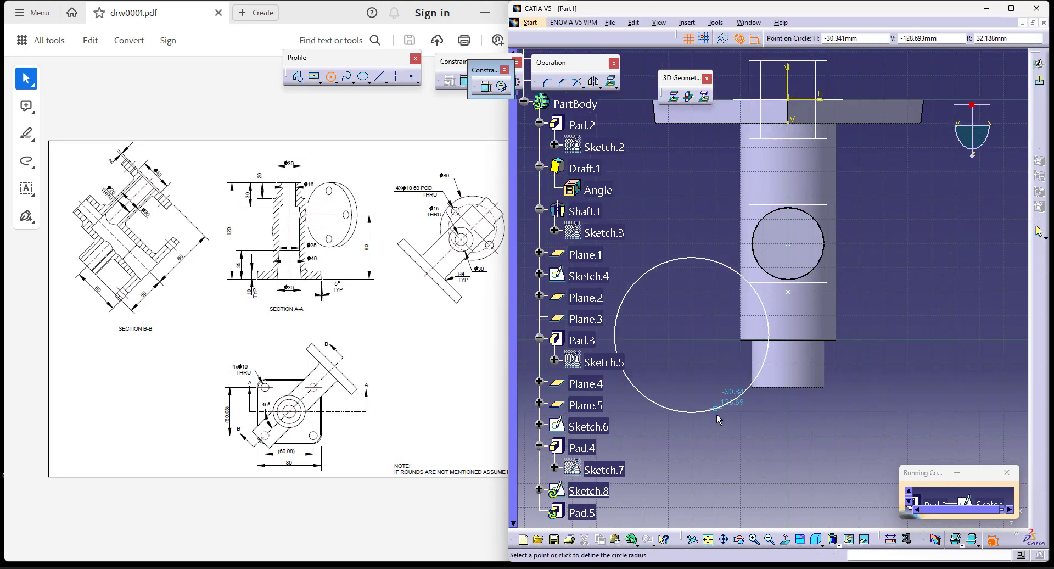
left_click(730, 419)
left_click(485, 86)
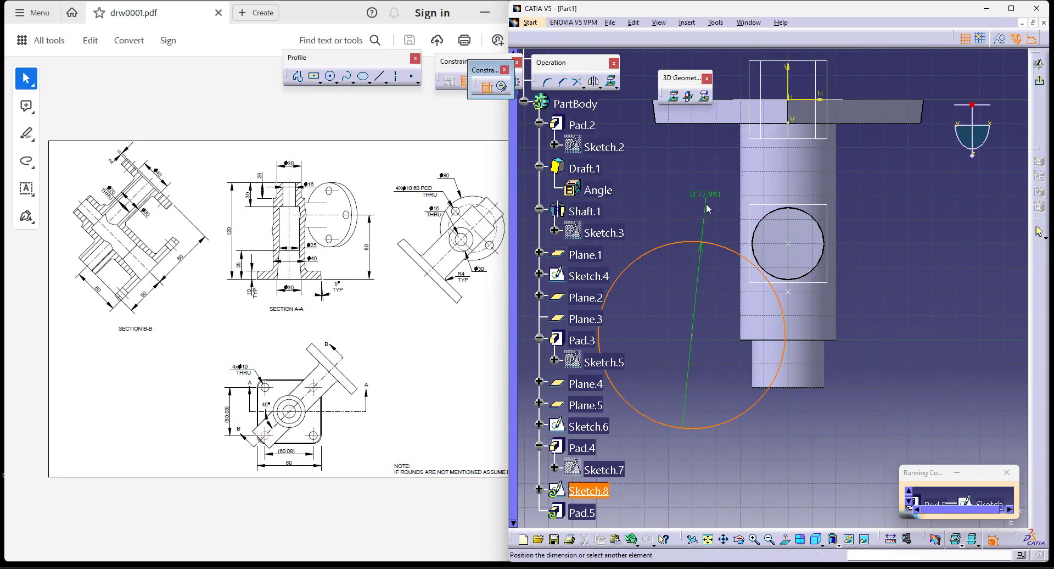
double_click(677, 197)
type("80mm")
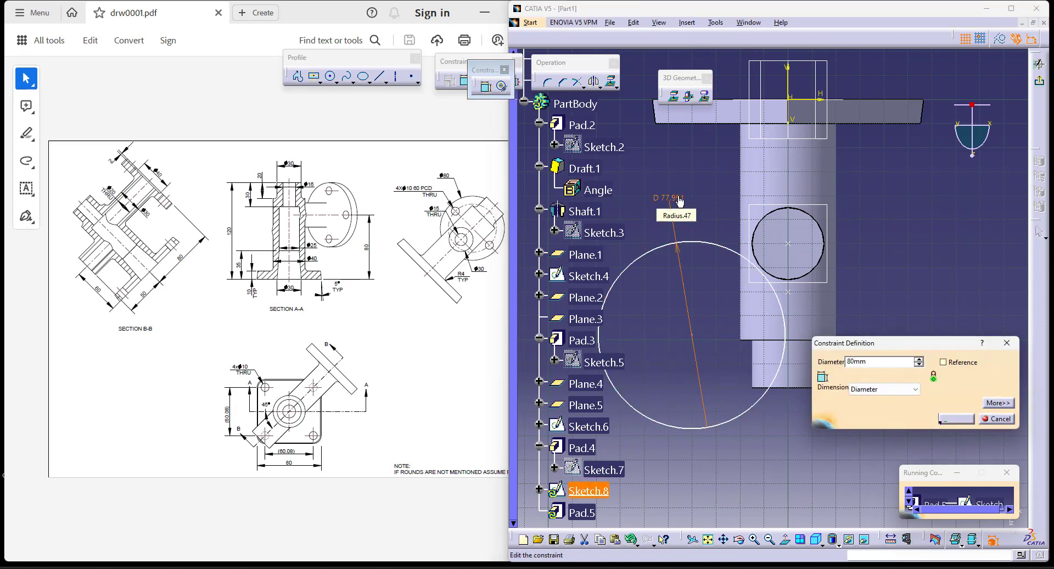
key("Return")
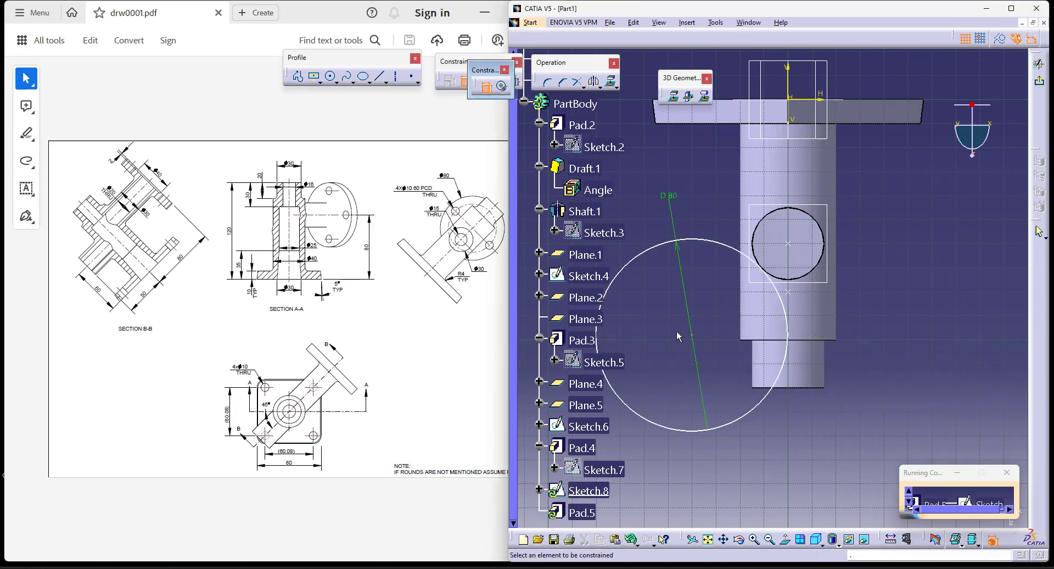
- Constrain the 80 mm circle concentric with the upper branch's circular end edge and exit the sketch
left_click(709, 243)
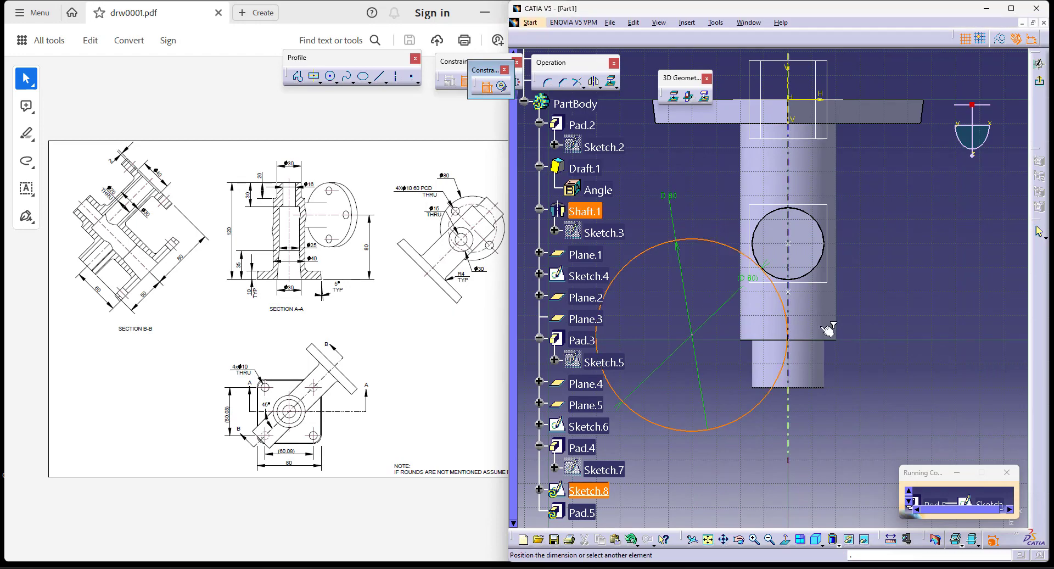
middle_click_drag(868, 422, 782, 261)
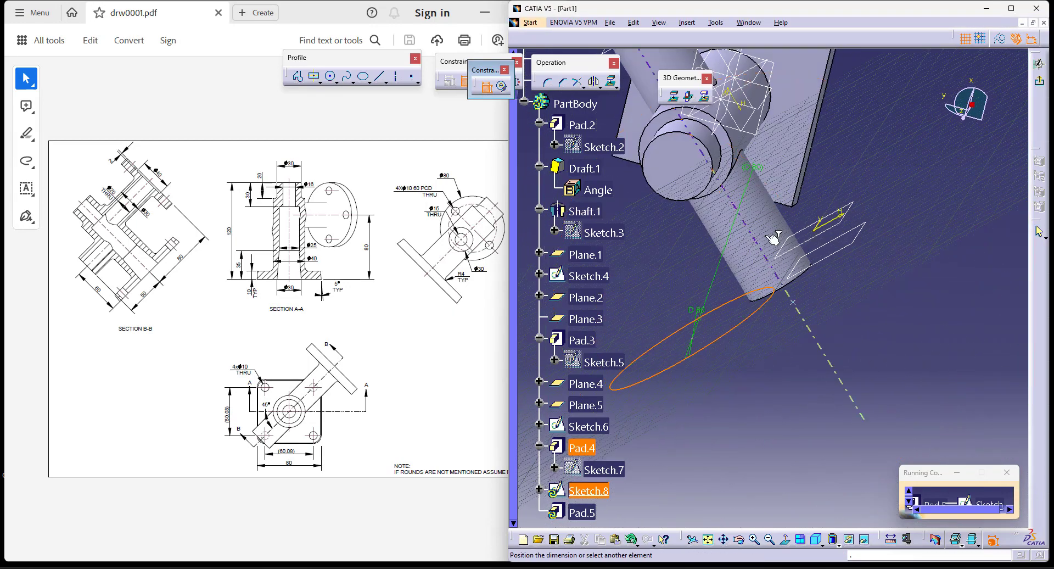
left_click(795, 282)
right_click(873, 307)
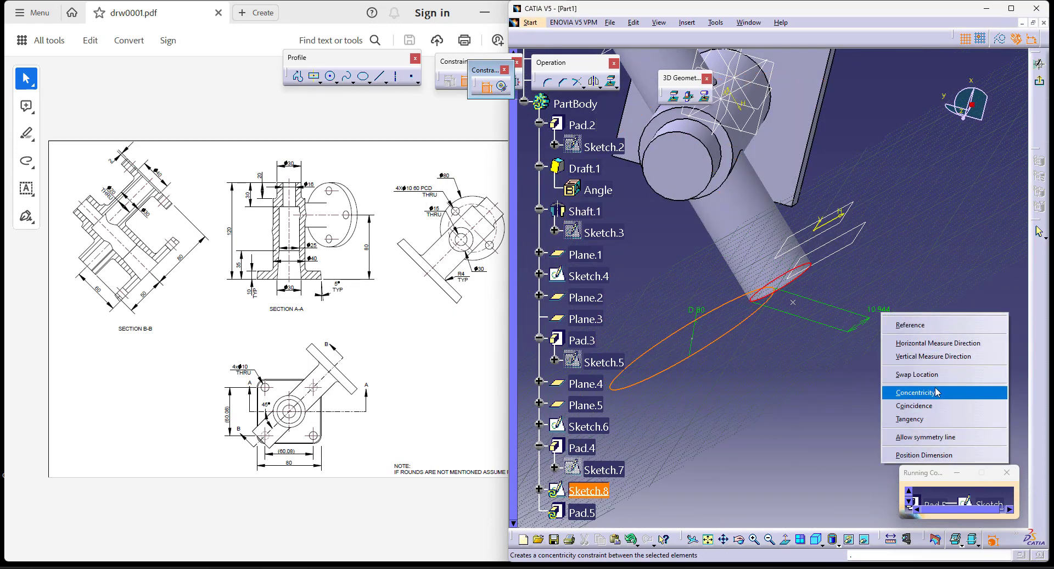
left_click(908, 391)
left_click(1041, 83)
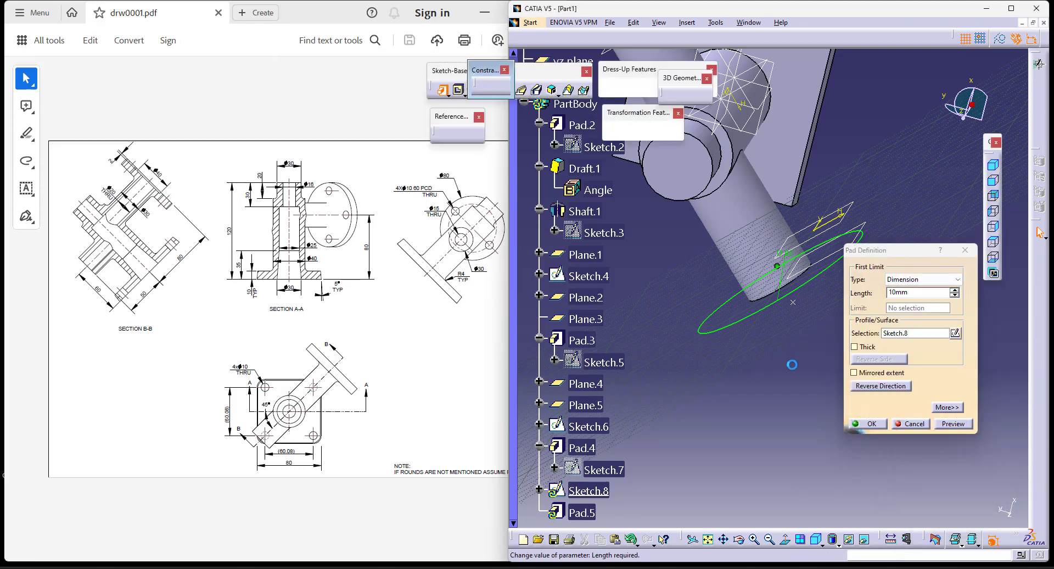
- Extrude the 80 mm flange circle up to plane, using Plane.4 as the limit
left_click(899, 284)
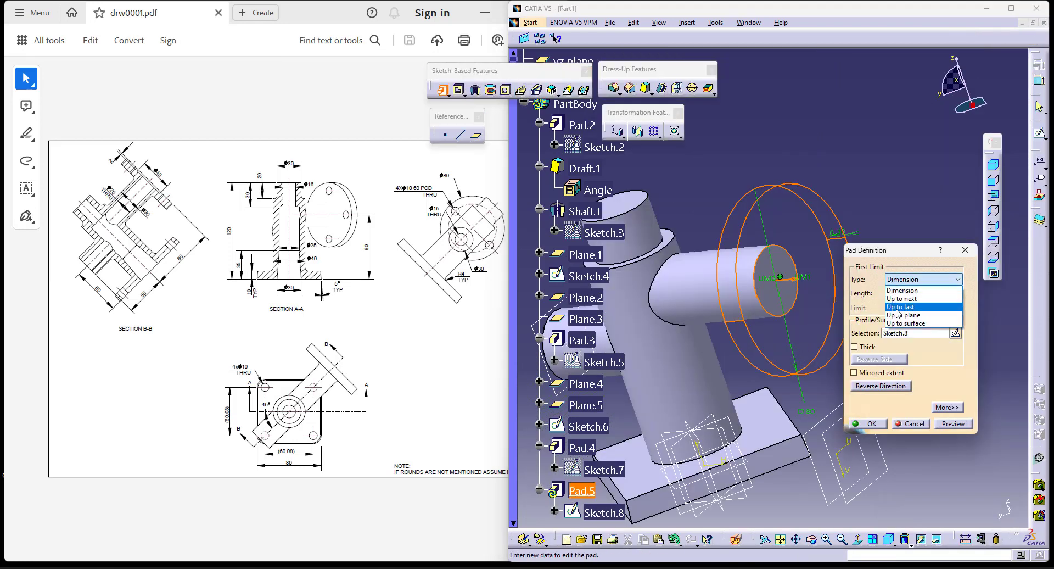
left_click(906, 316)
left_click(827, 432)
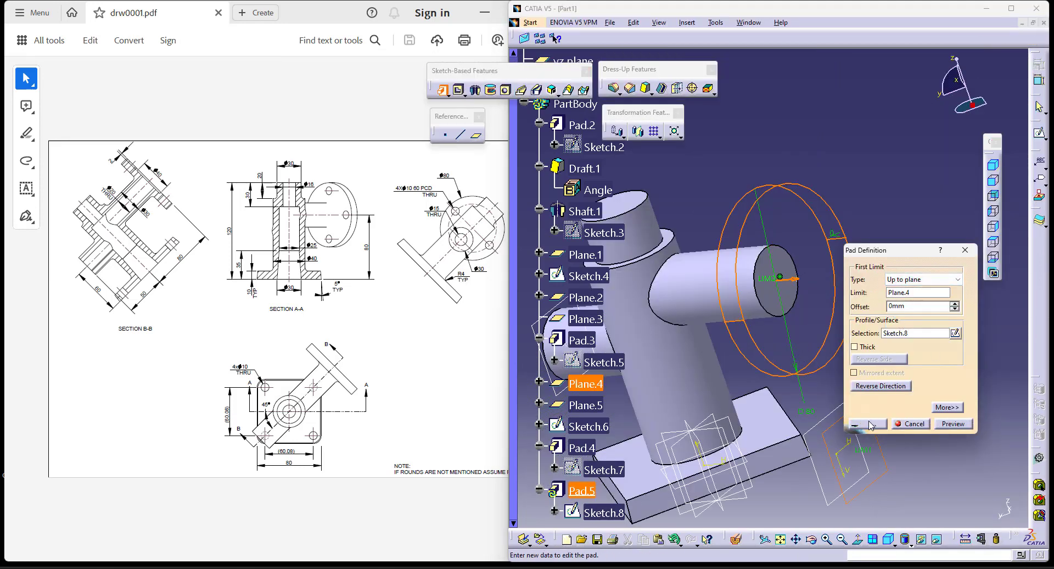
left_click(868, 423)
- Start a groove with a new sketch on the yz plane through the vertical cylinder
left_click(888, 538)
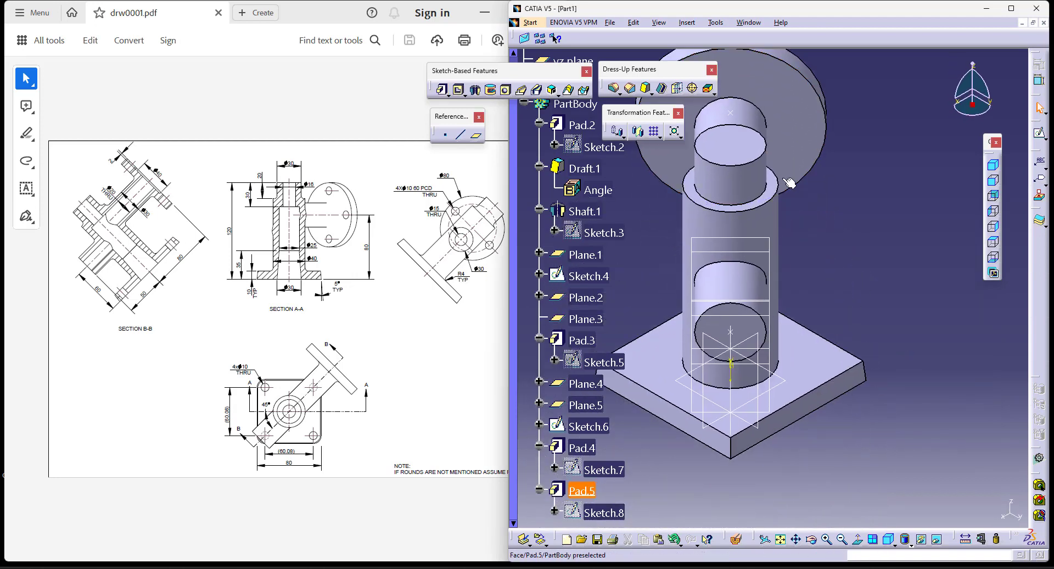
middle_click_drag(892, 263, 938, 314)
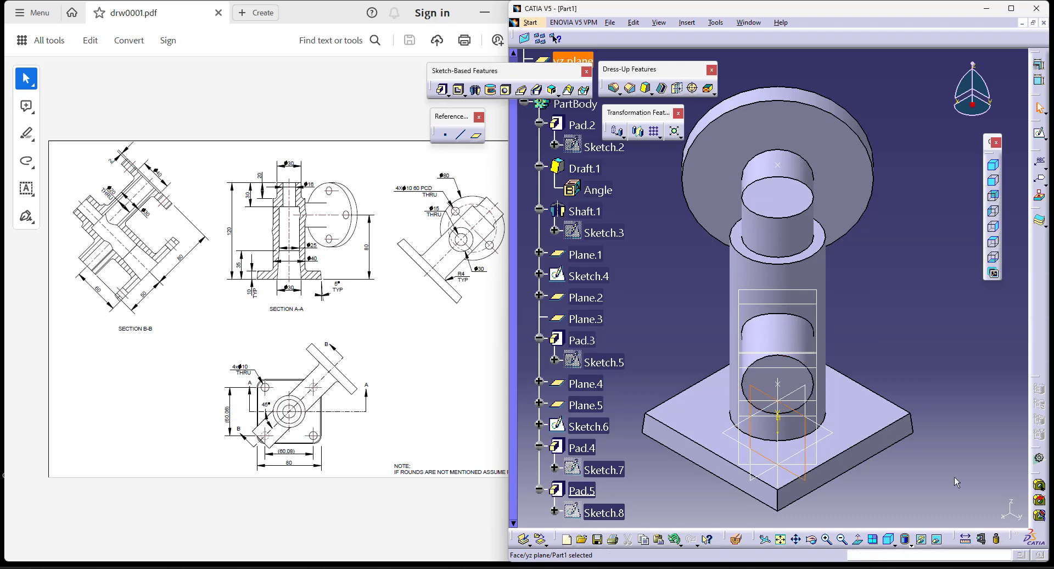
left_click(490, 90)
left_click(988, 419)
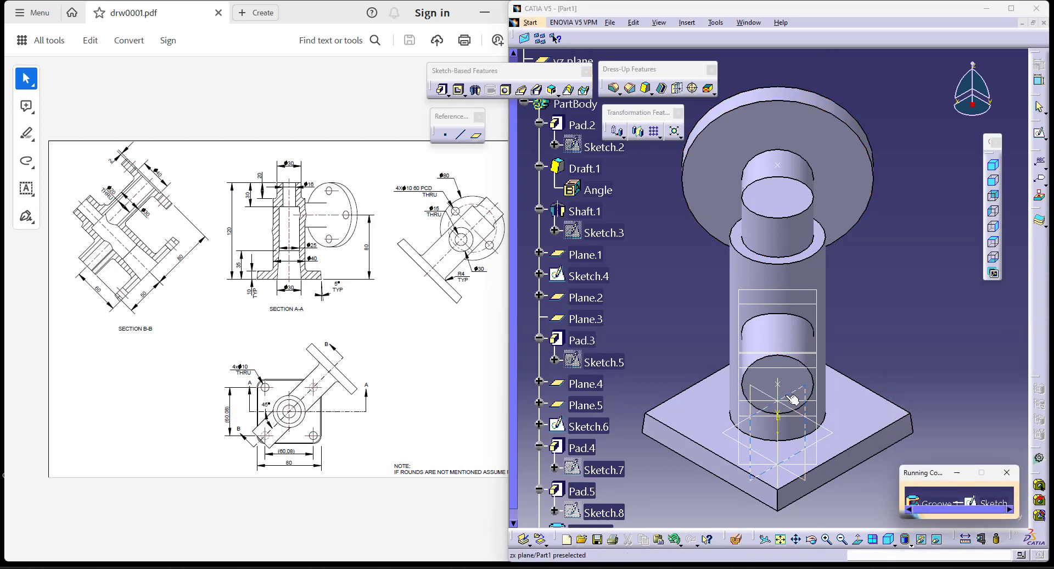
left_click(788, 396)
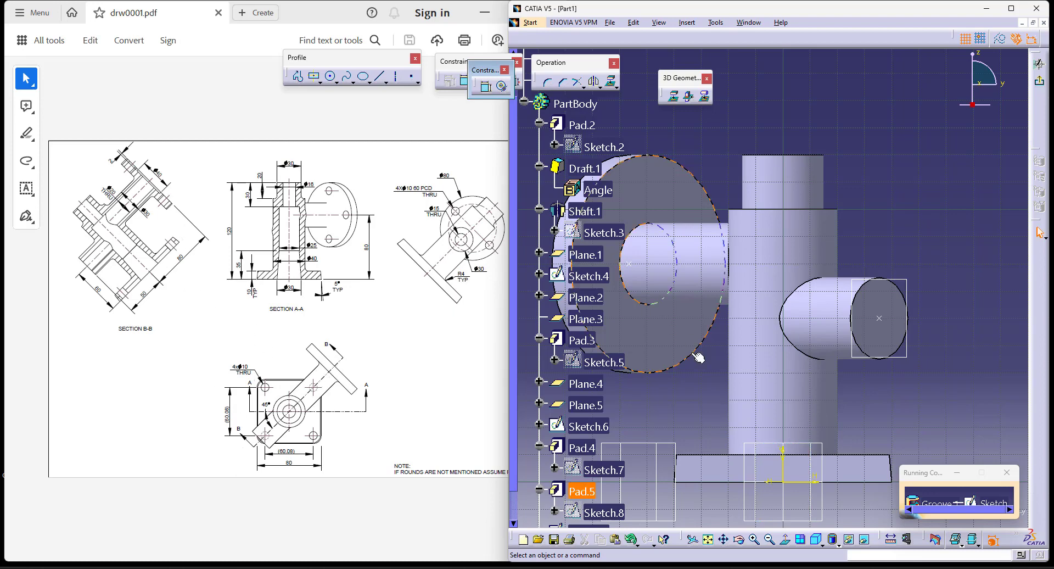
- Project the base plate's bottom edge and the vertical cylinder's top edge into the sketch as construction geometry
middle_click_drag(697, 355, 678, 364)
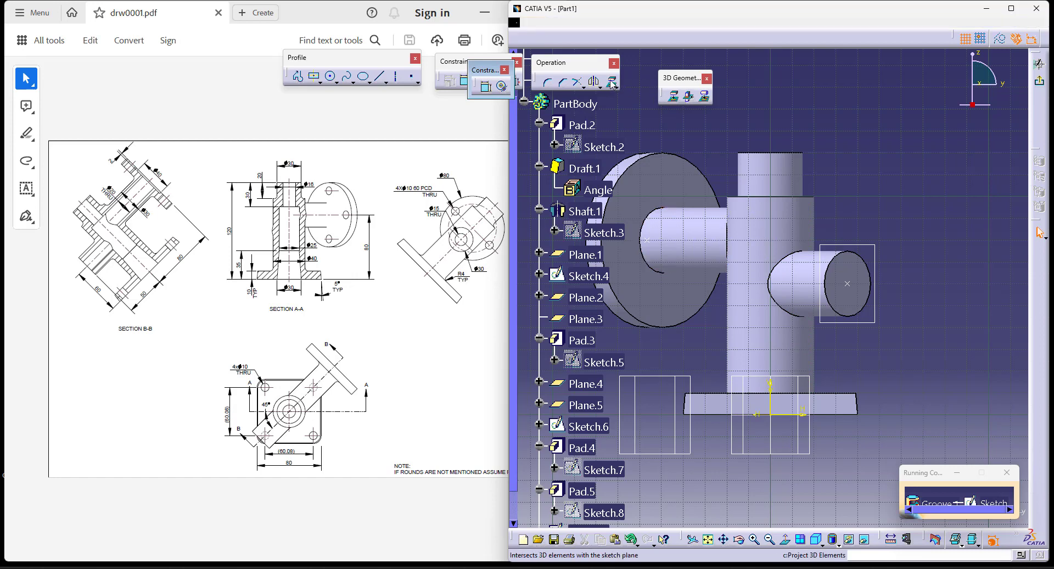
middle_click_drag(919, 380, 915, 345)
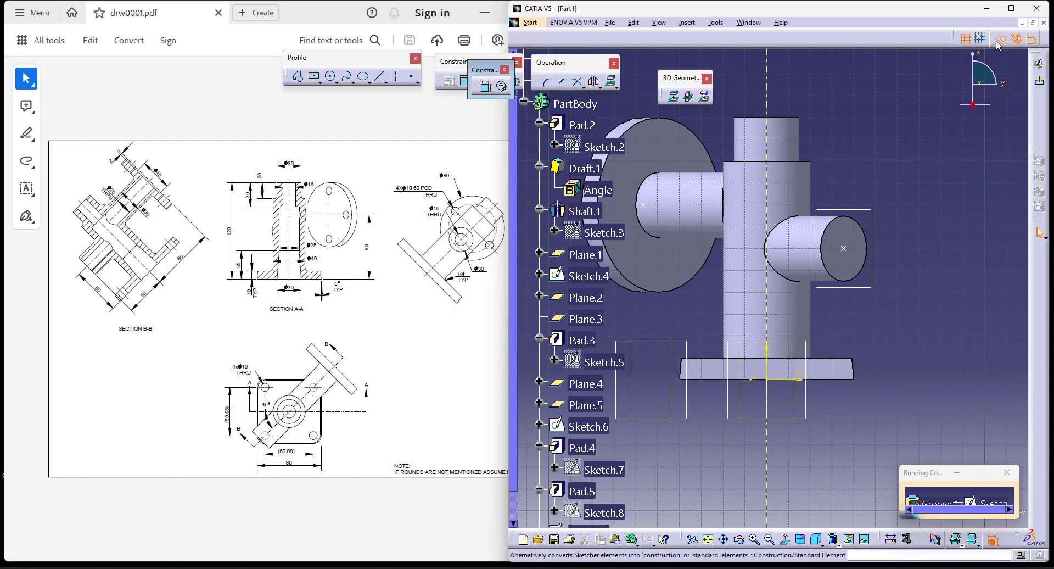
left_click(674, 97)
left_click(735, 387)
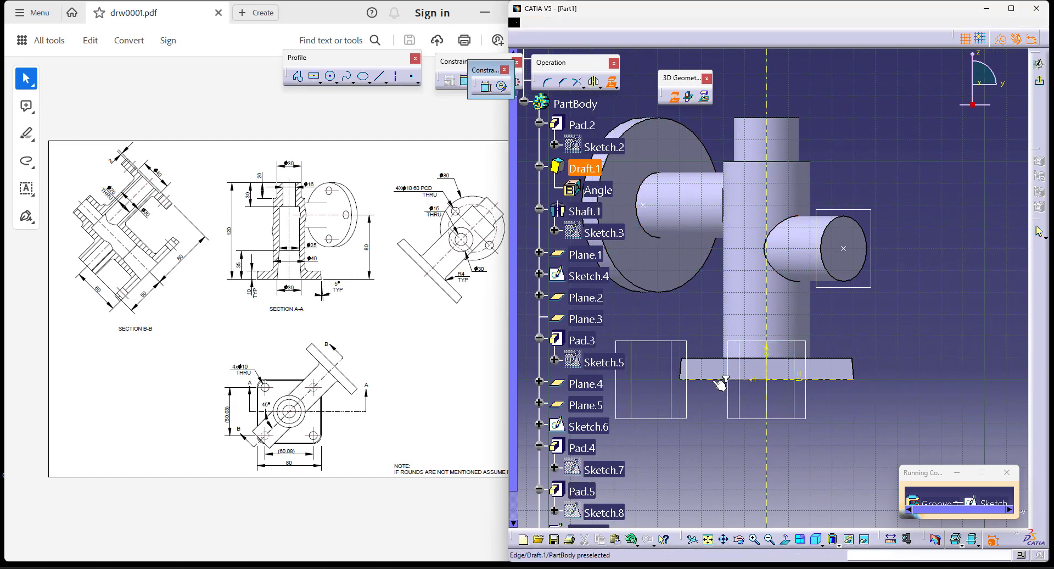
left_click(673, 97)
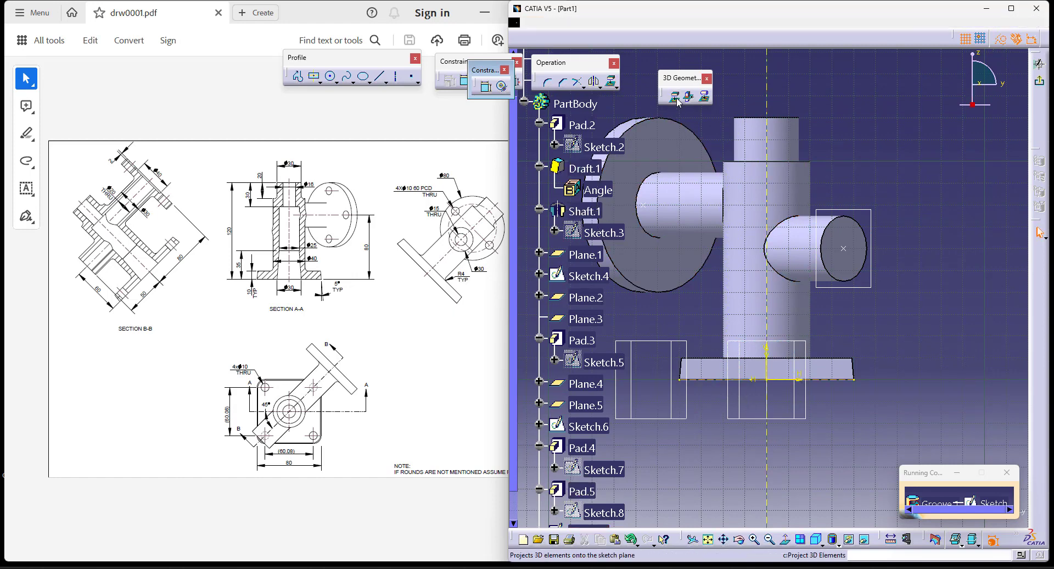
left_click(765, 117)
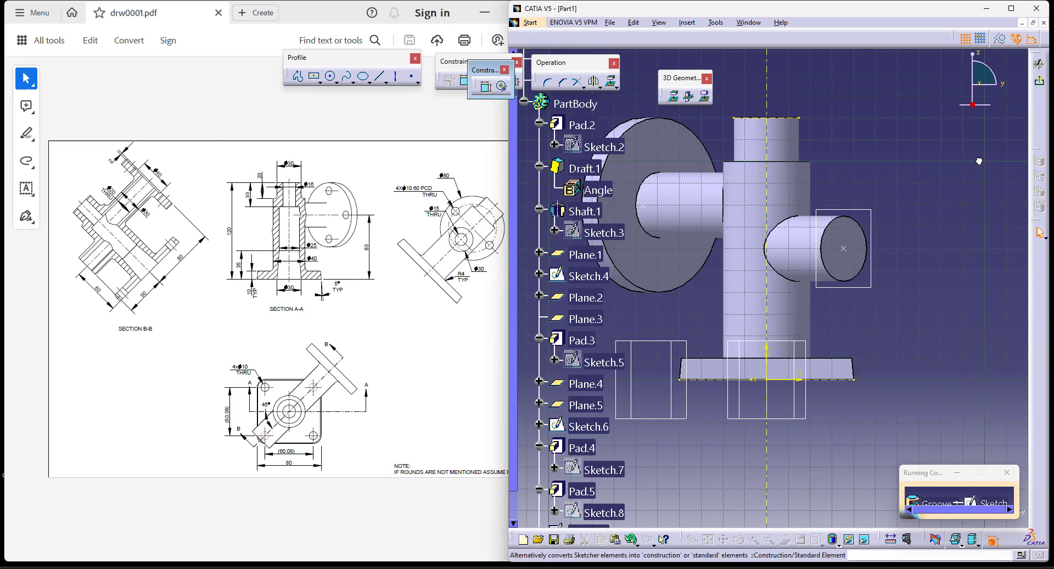
left_click(304, 80)
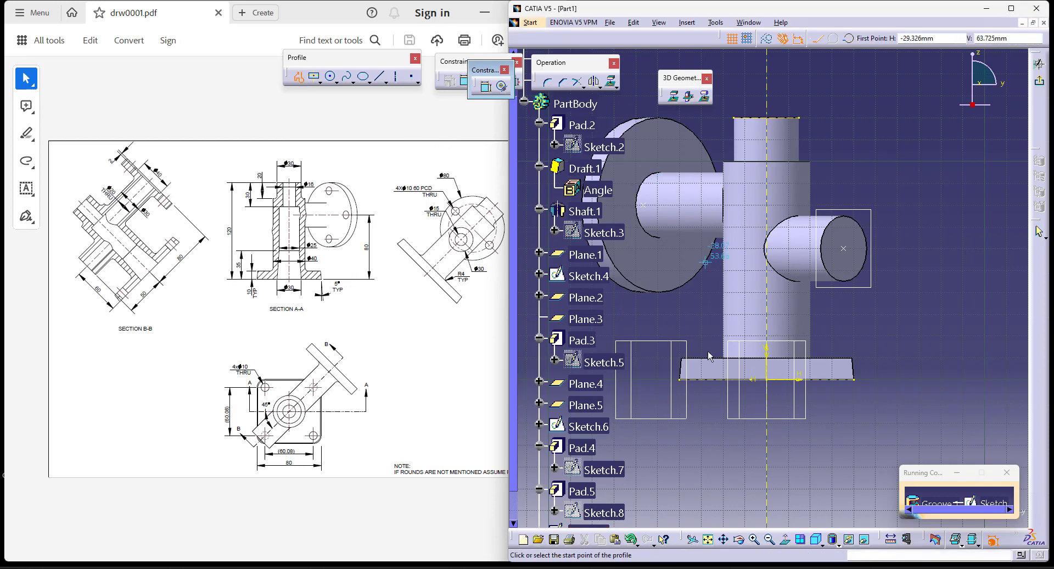
left_click(735, 379)
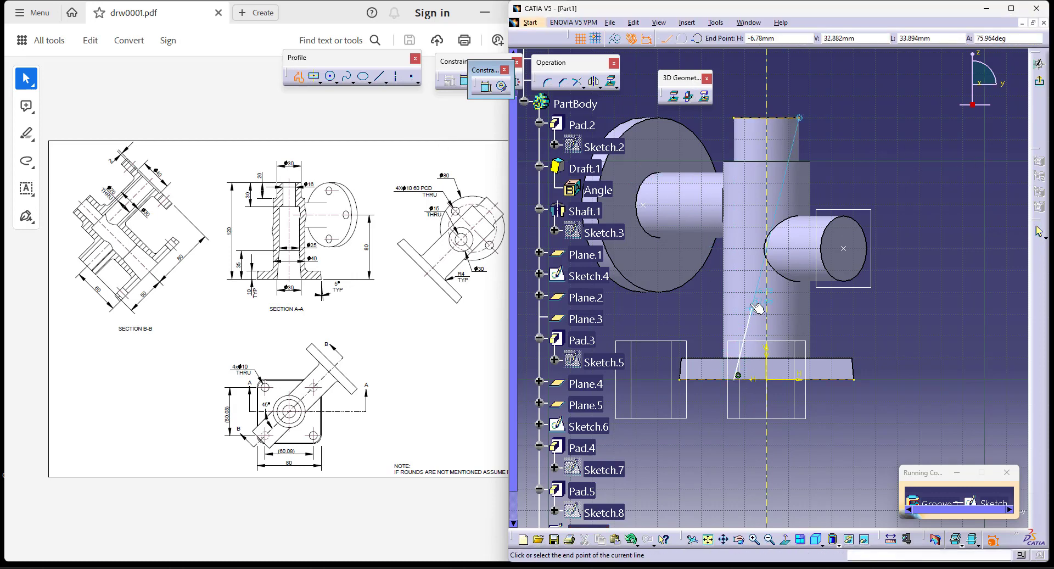
key("Escape")
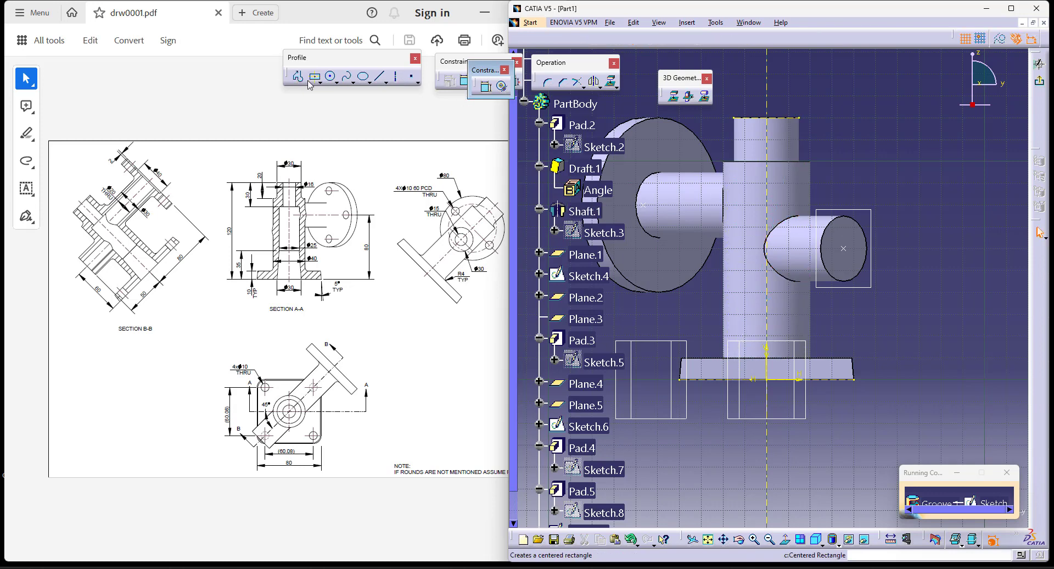
- Sketch a closed stepped half-profile of the bore, tapered at the base, between the projected edges and along the vertical axis
left_click(306, 80)
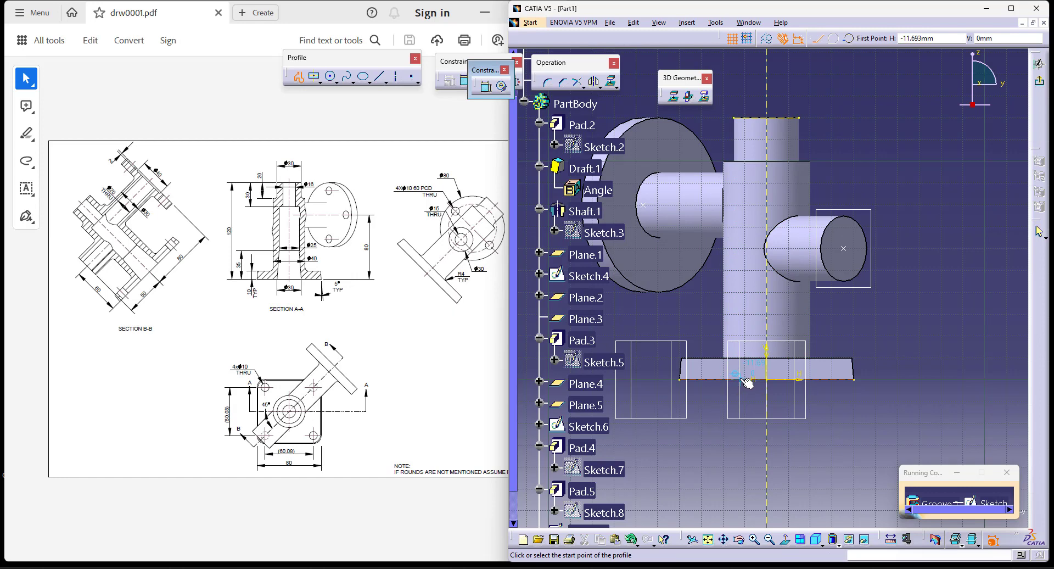
left_click(727, 376)
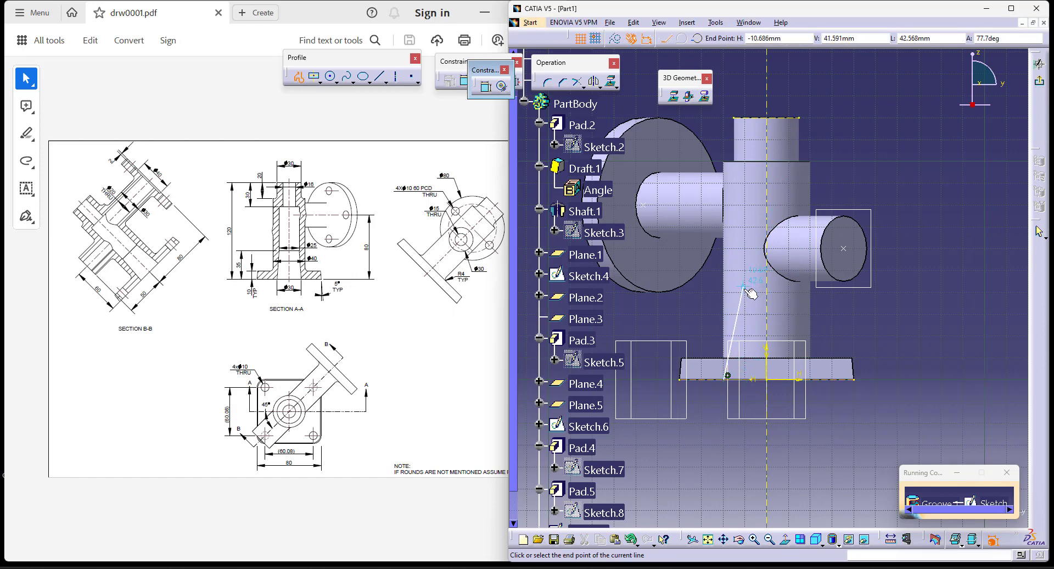
left_click(744, 299)
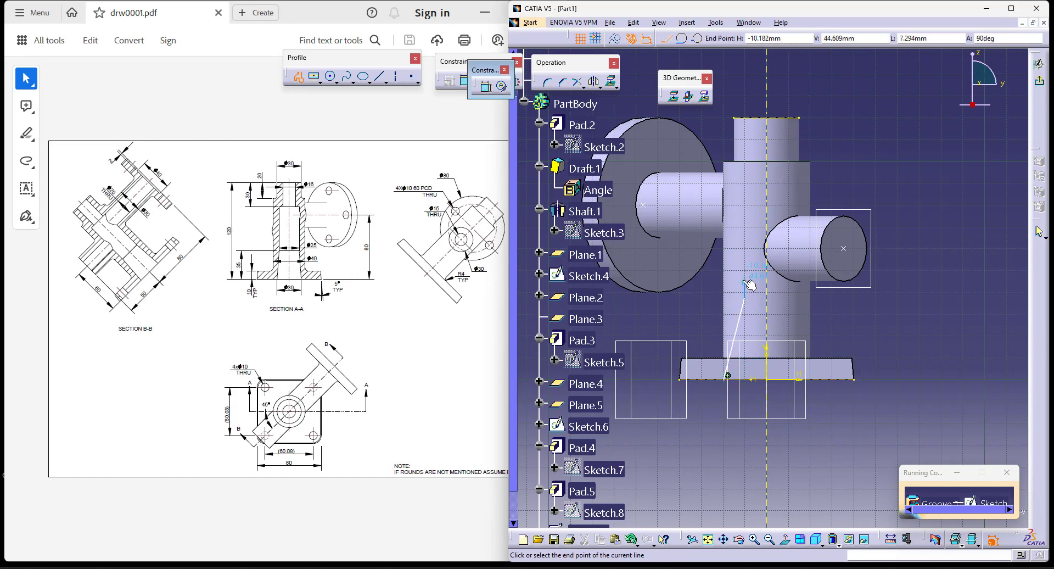
left_click(745, 181)
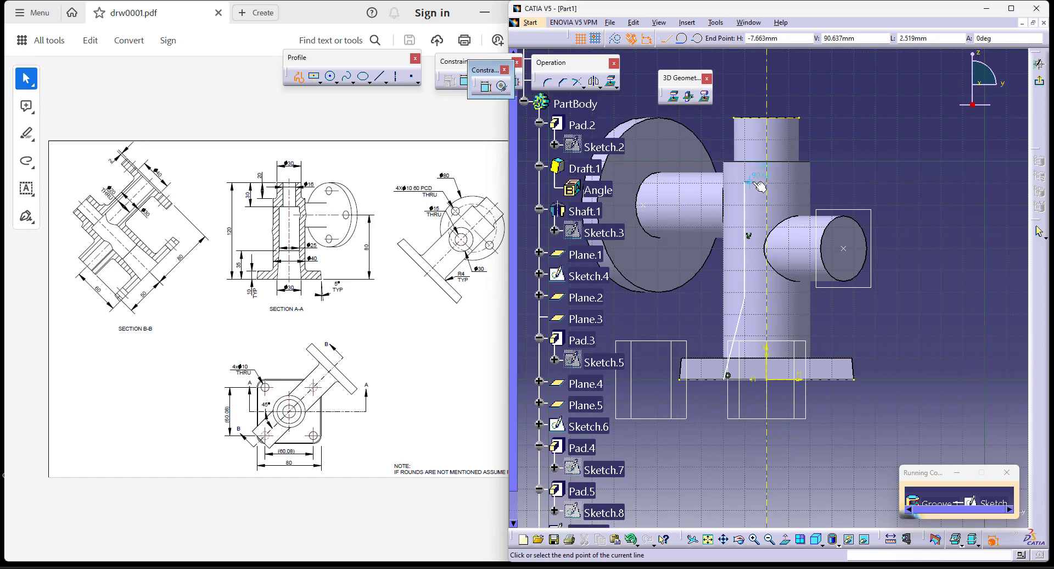
left_click(754, 182)
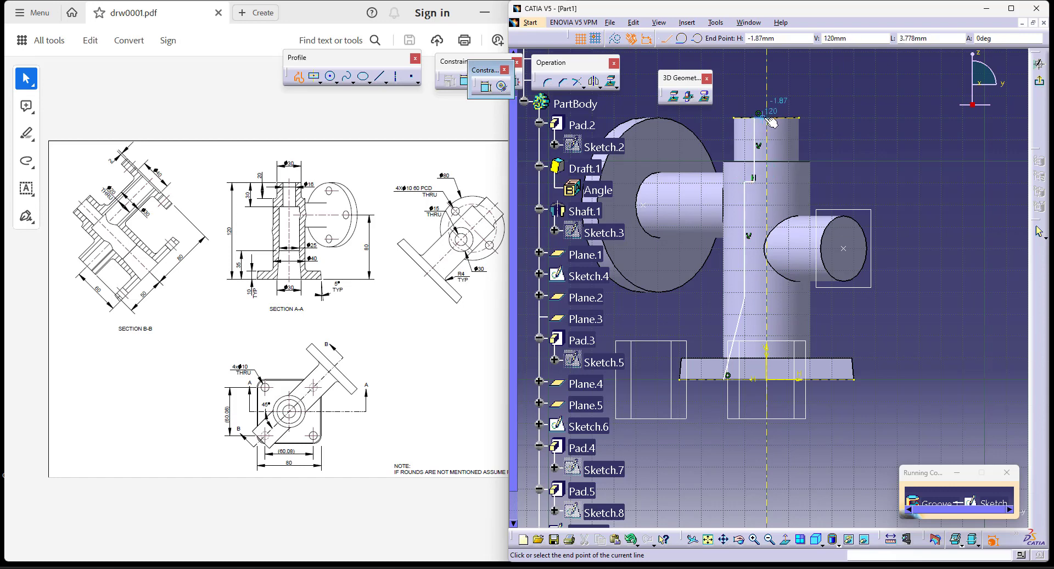
left_click(768, 118)
left_click(768, 380)
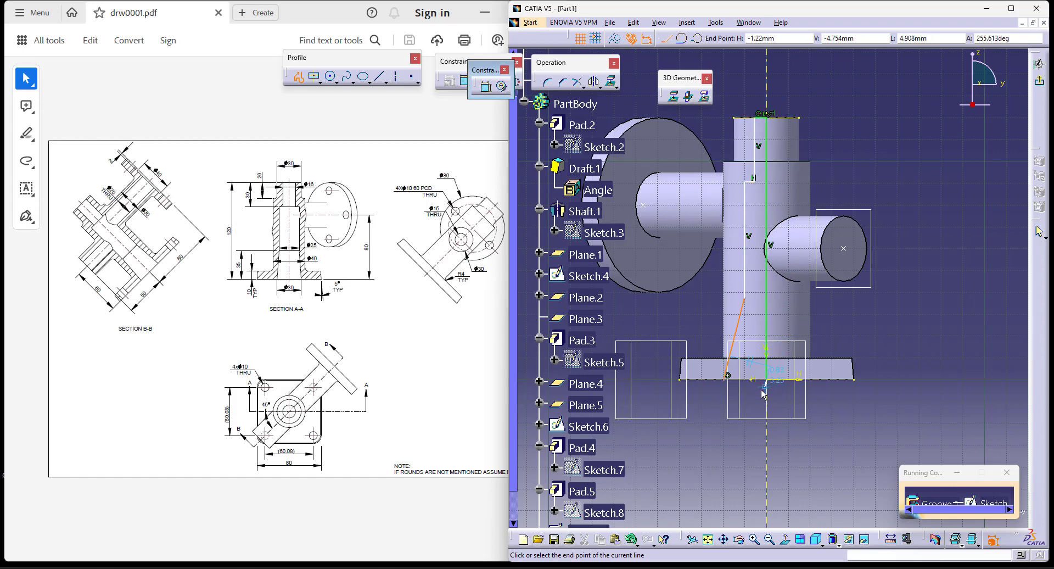
left_click(728, 378)
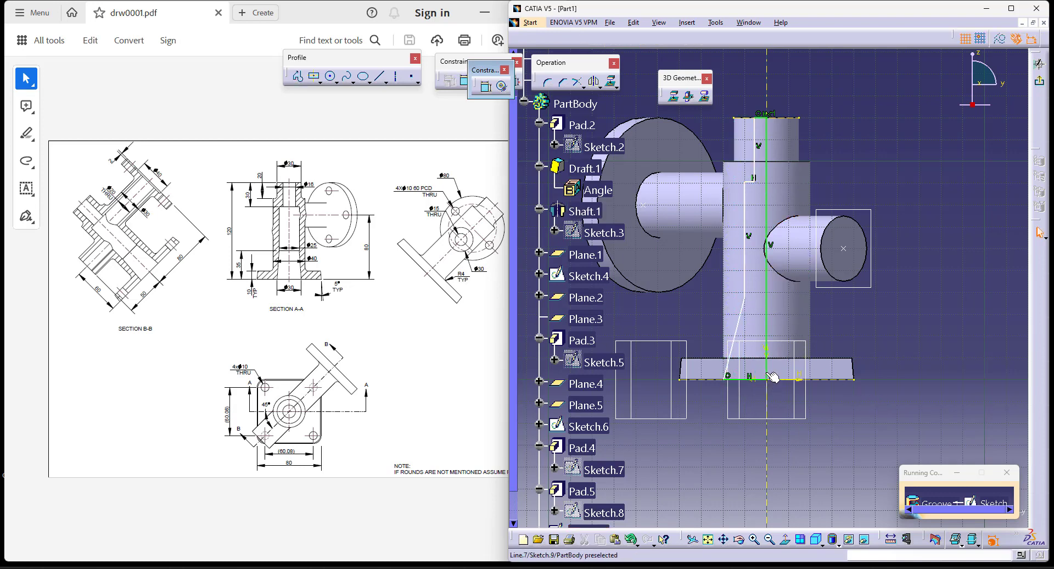
- Dimension the bore profile's lower end as a diameter about the vertical axis and set it to 30 mm
left_click(486, 88)
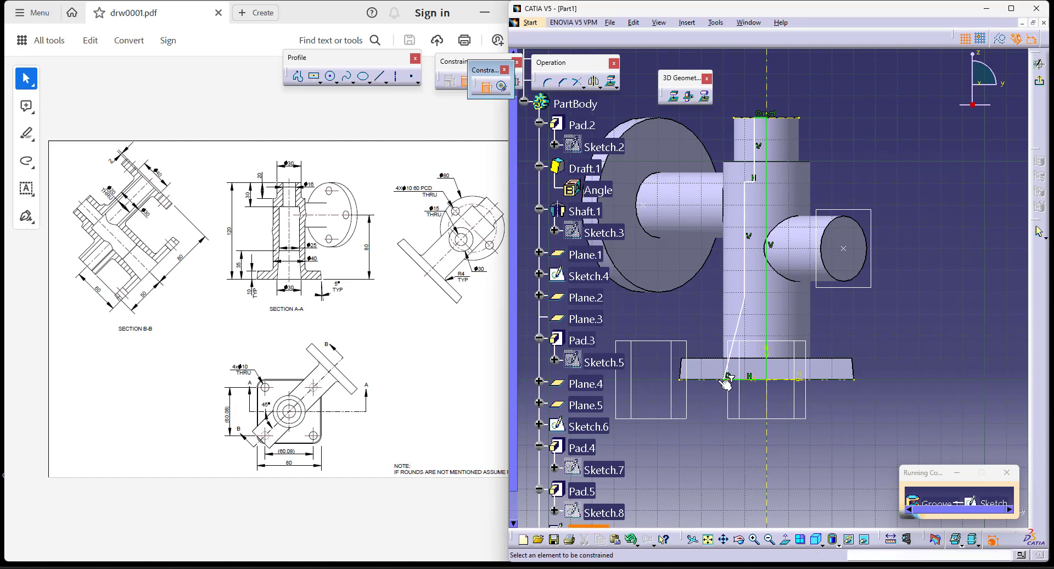
left_click(774, 451)
right_click(807, 440)
left_click(842, 487)
double_click(817, 449)
type("30")
key("Return")
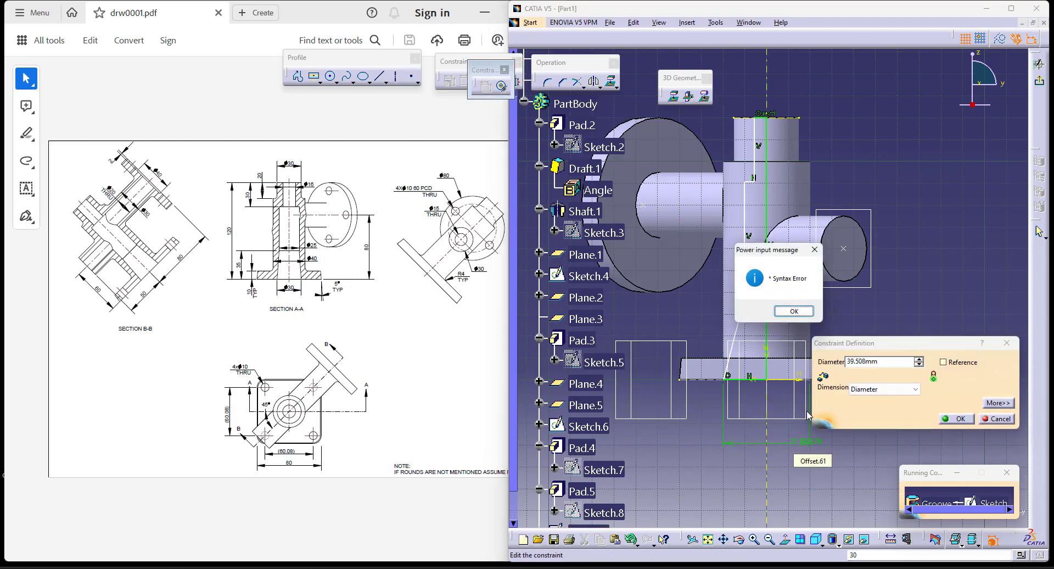
left_click(794, 311)
double_click(874, 362)
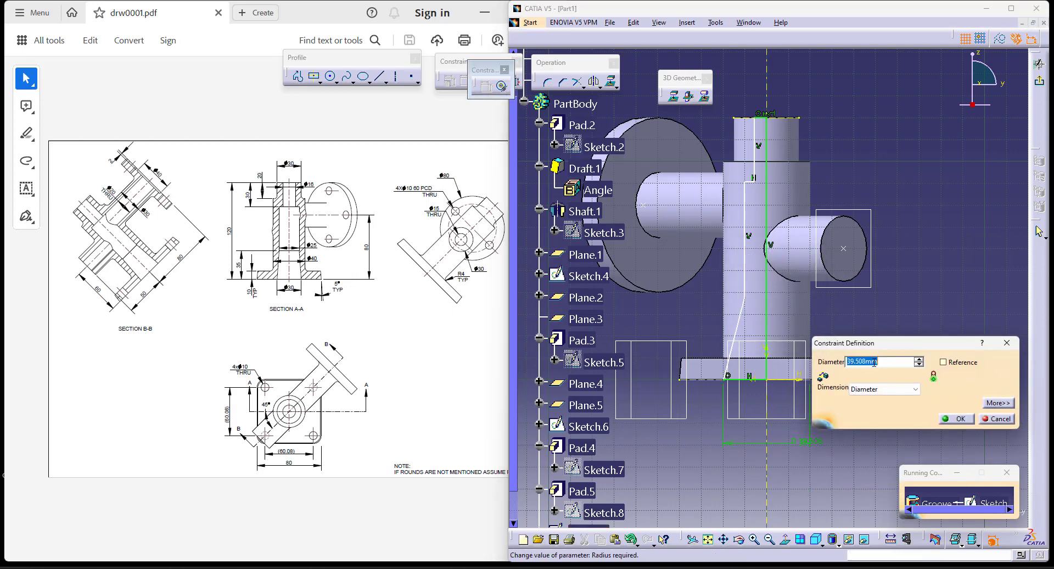
type("80")
key("Return")
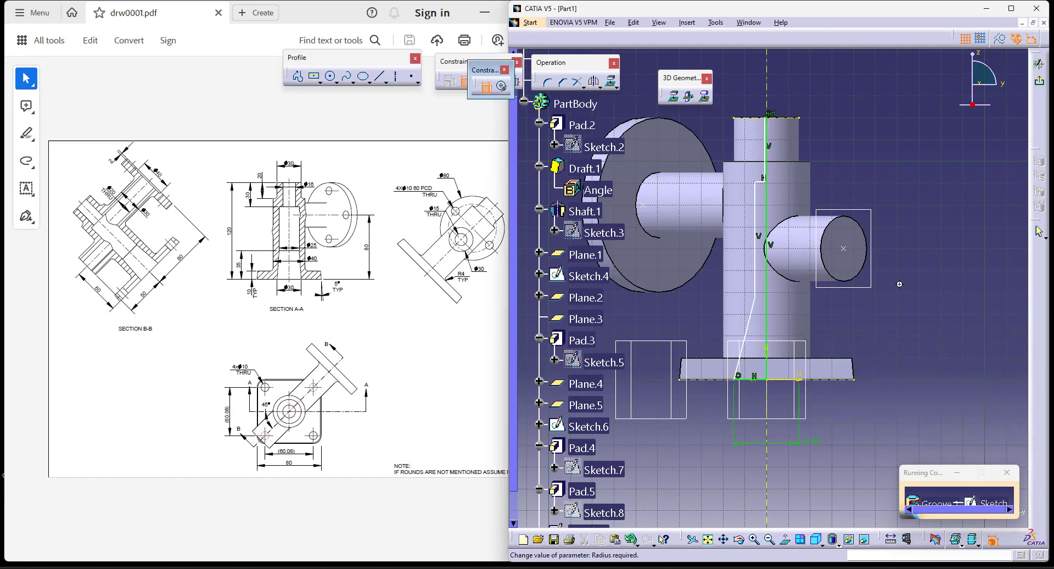
- Add a diameter dimension at the top of the profile's tapered line about the vertical axis and set it to 25 mm
middle_click_drag(899, 283, 883, 290)
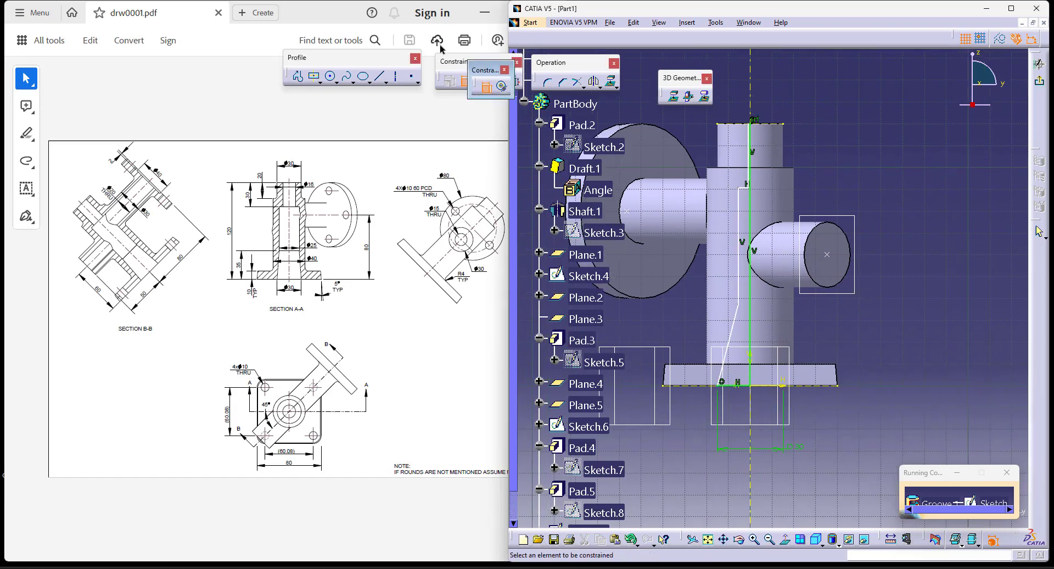
left_click(747, 308)
left_click(750, 486)
right_click(877, 315)
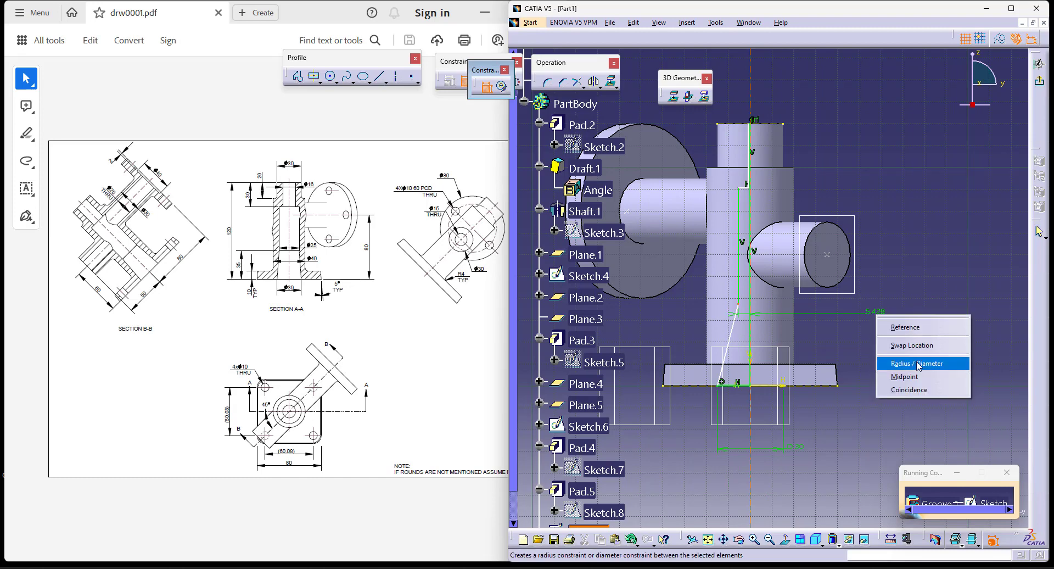
left_click(919, 364)
left_click(859, 336)
double_click(859, 334)
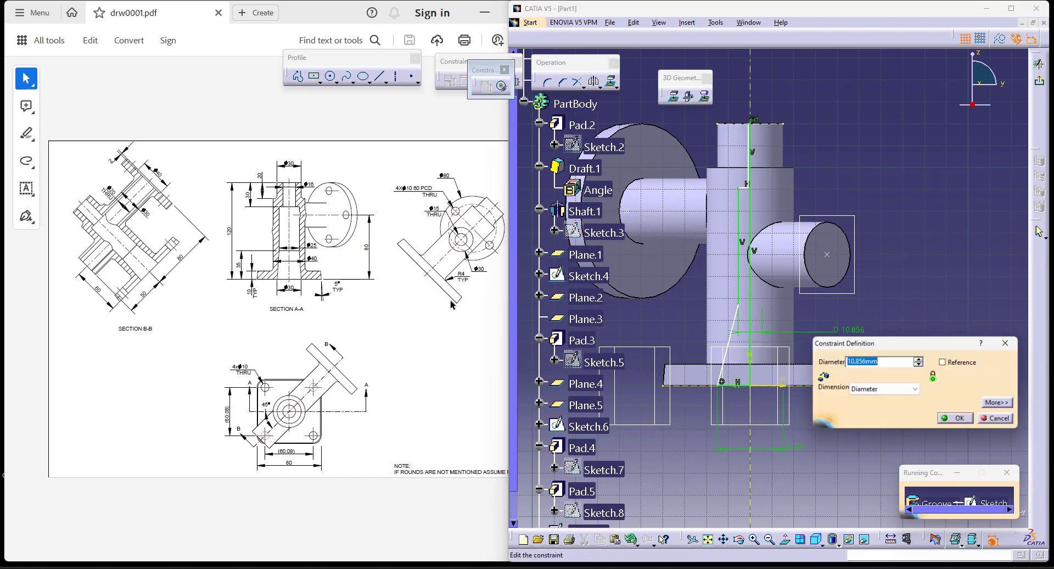
type("25")
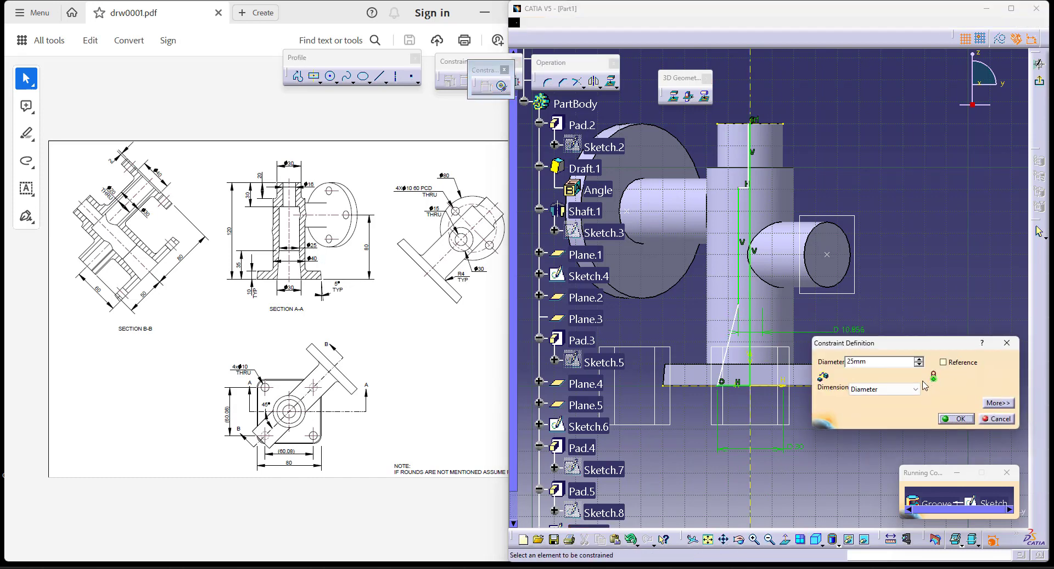
key("Return")
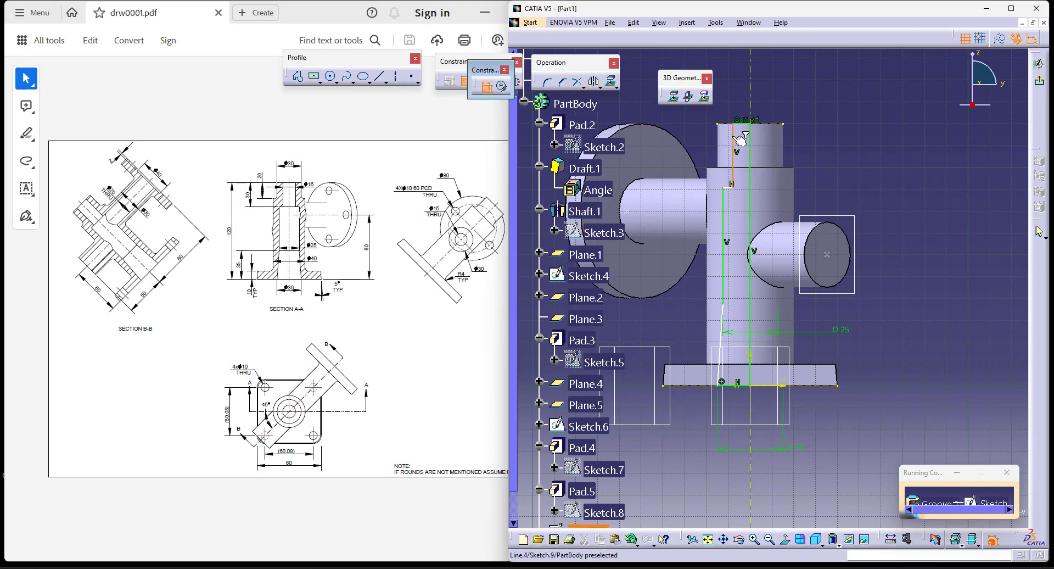
- Dimension the profile's upper vertical line as a diameter about the axis and set it to 16 mm
left_click(734, 140)
right_click(797, 79)
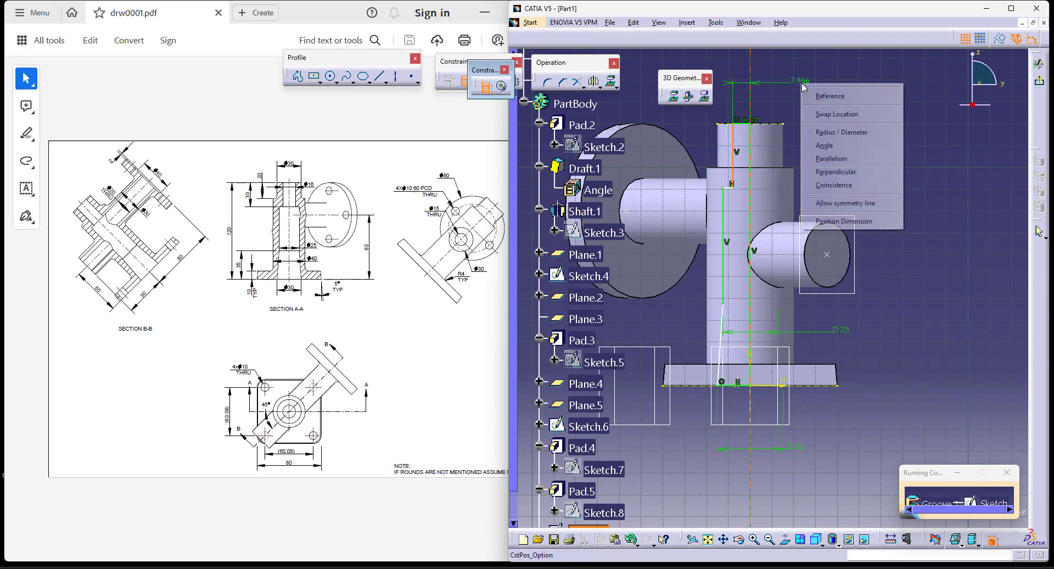
left_click(824, 134)
left_click(808, 102)
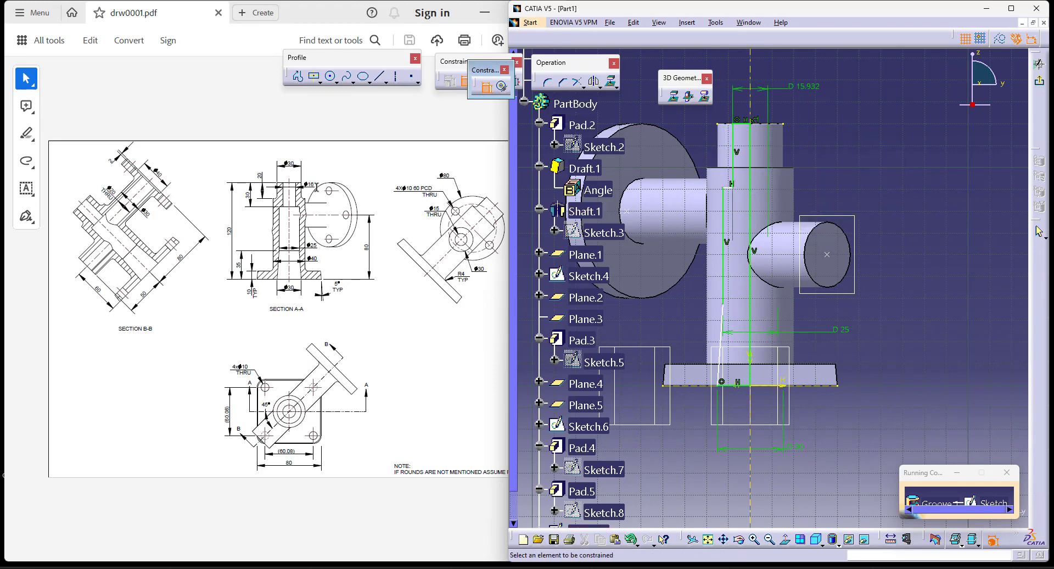
double_click(803, 88)
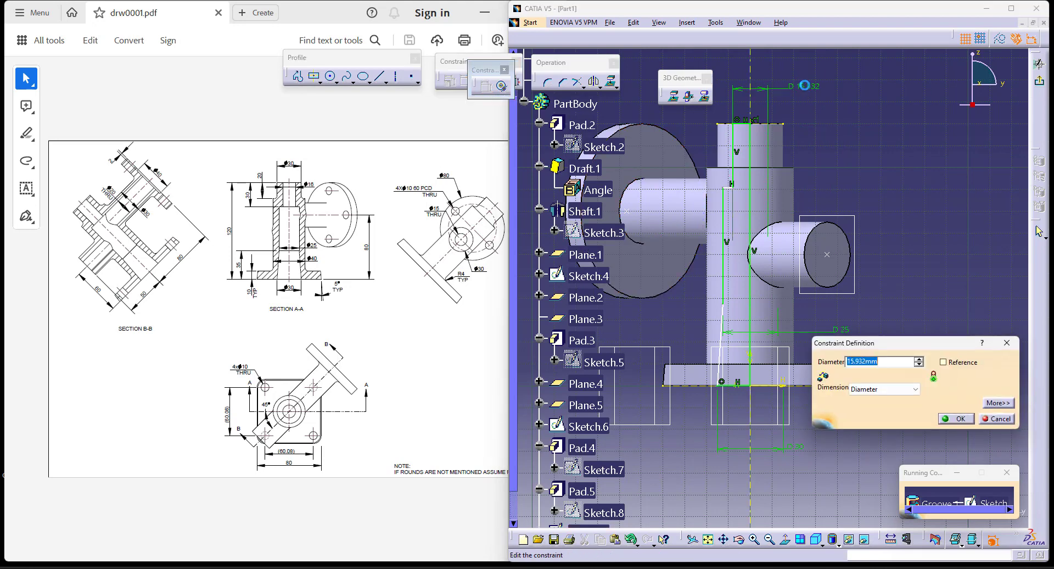
type("16")
key("Return")
- Dimension the height of the narrow upper bore section from the cylinder's top edge to the step and set it to 30 mm
middle_click_drag(889, 154, 920, 171)
left_click(764, 172)
left_click(867, 167)
double_click(869, 165)
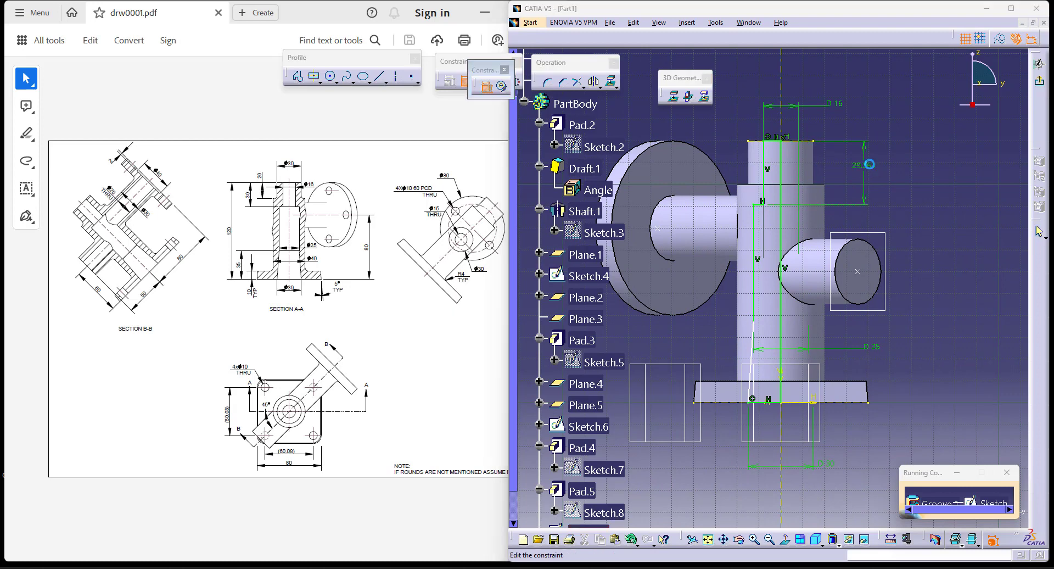
type("30")
key("Return")
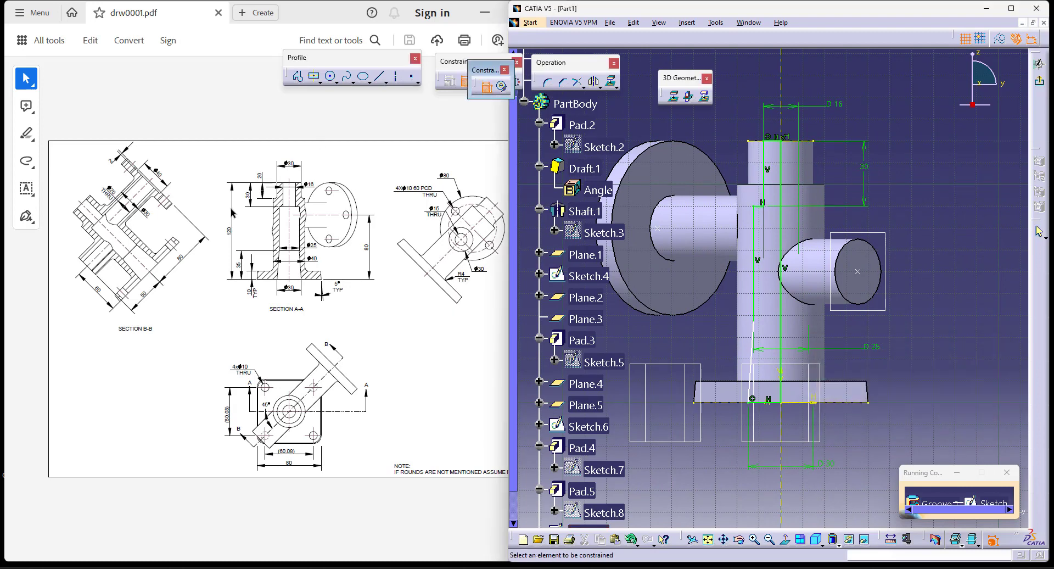
left_click(1039, 81)
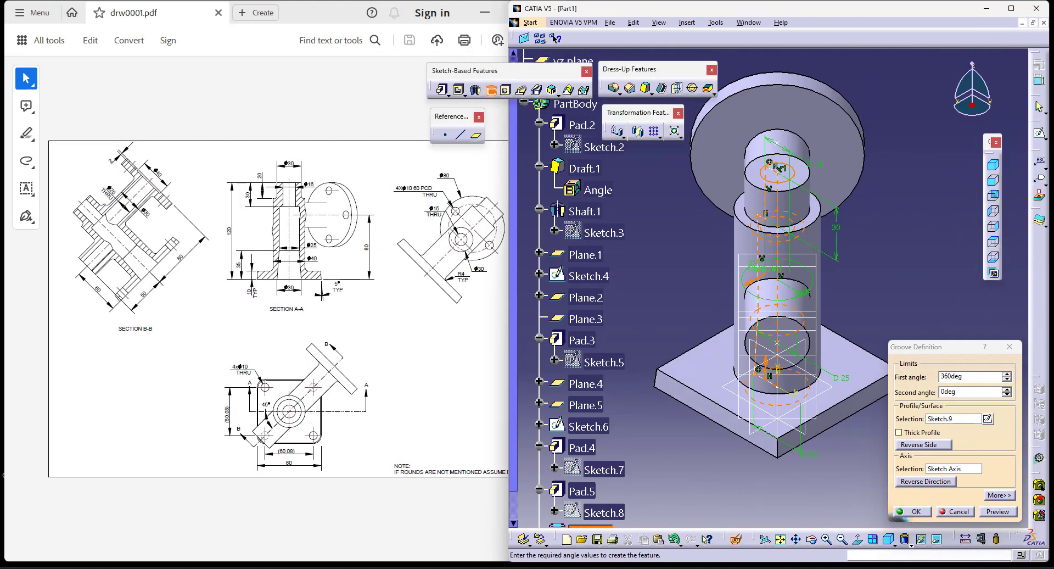
left_click(988, 419)
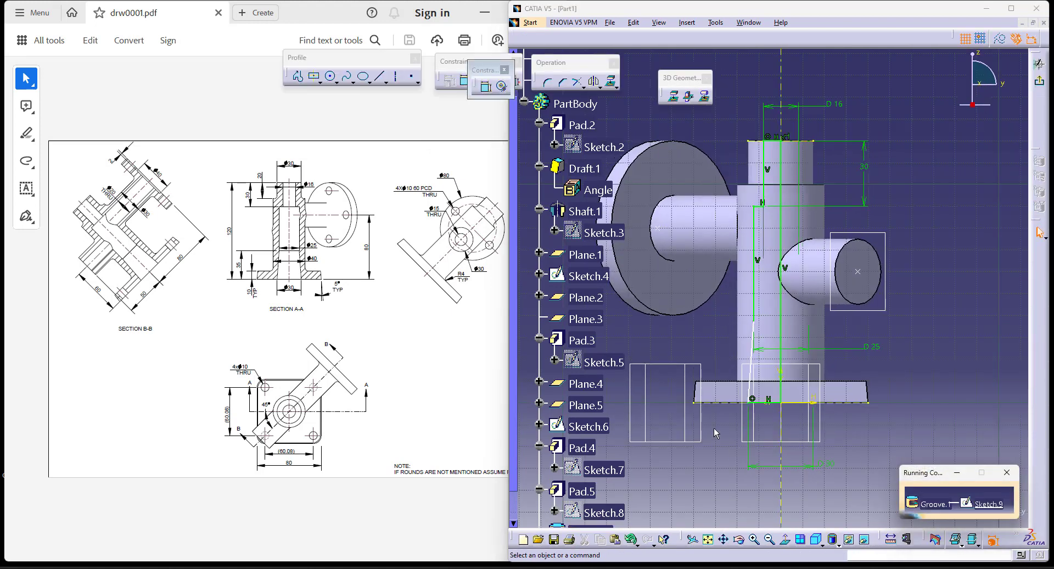
left_click(734, 407)
key("Return")
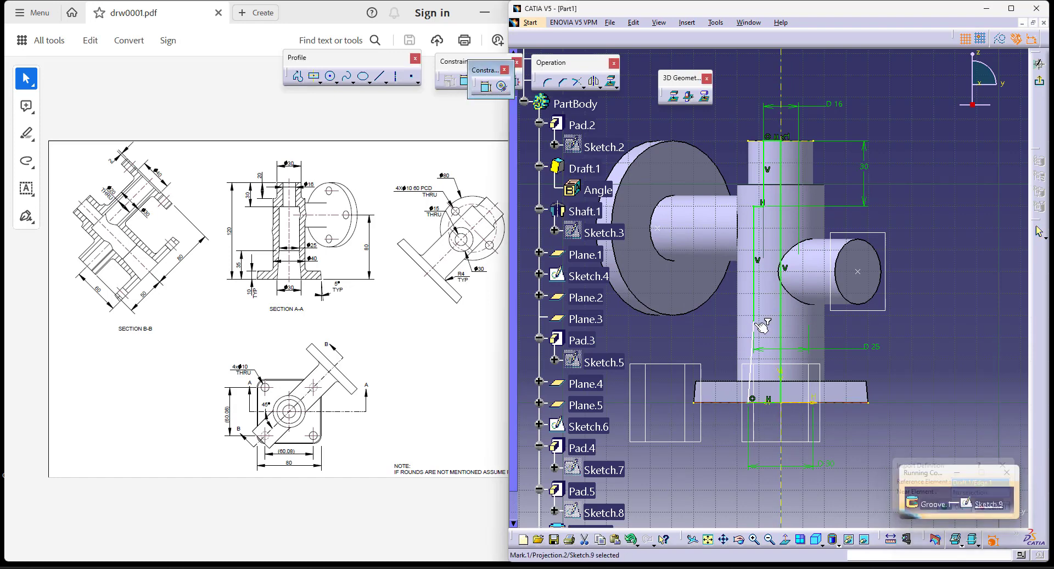
left_click(491, 88)
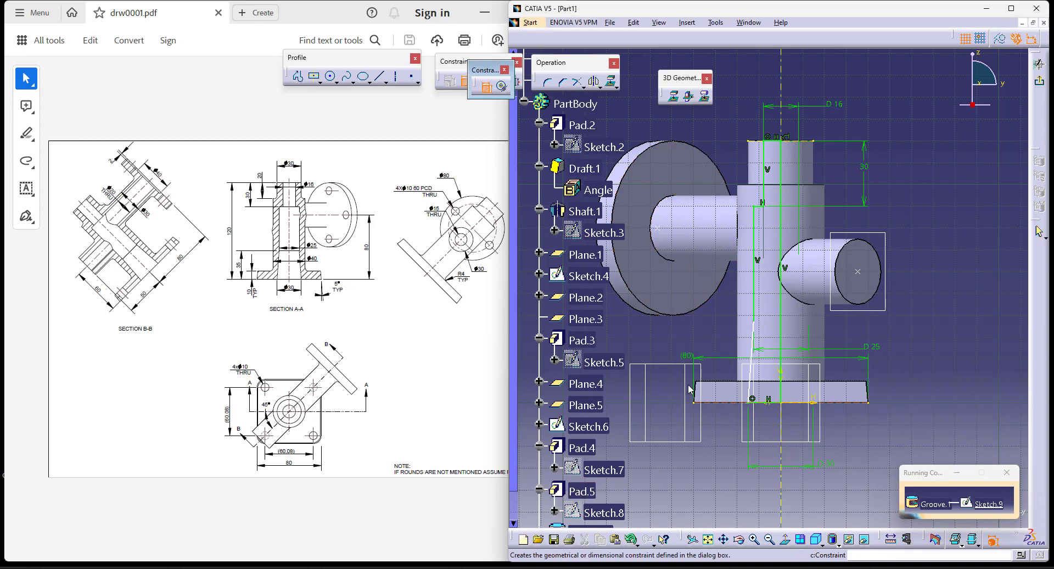
left_click(724, 403)
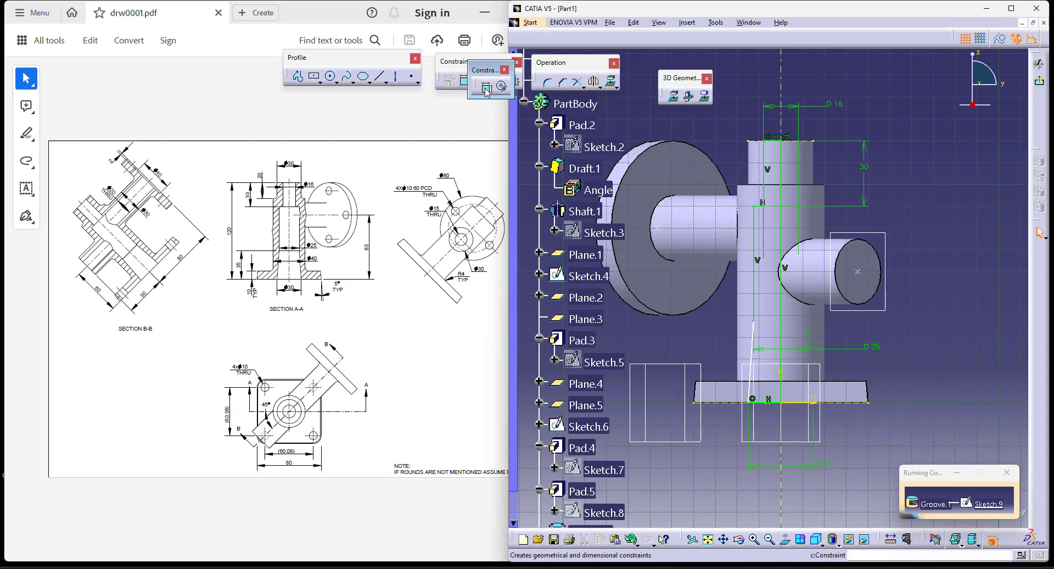
- Dimension the height from the base's bottom edge to the top of the bore's tapered line, set it to 35 mm, and complete the groove
left_click(760, 323)
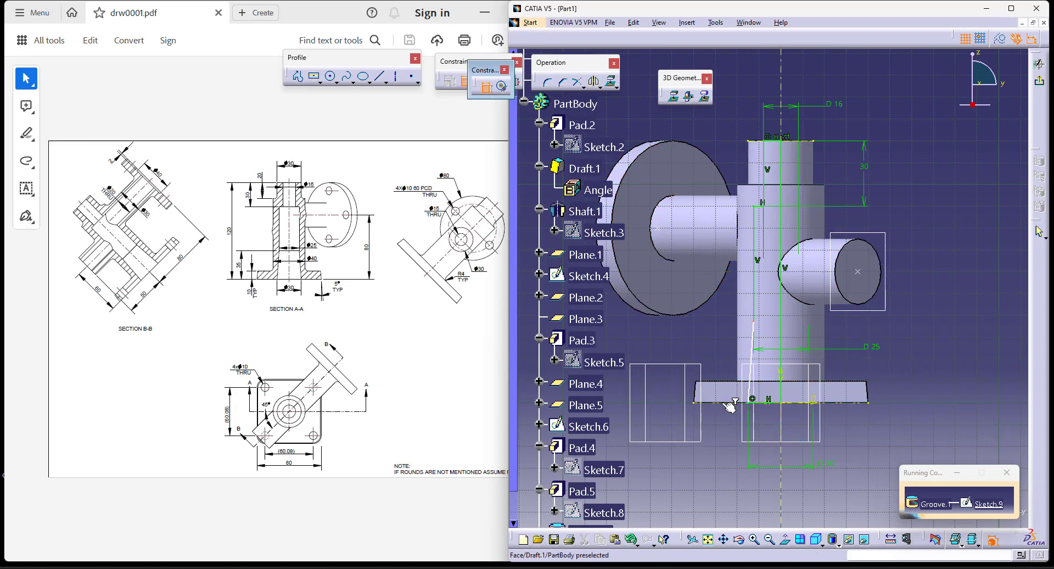
left_click(712, 354)
double_click(705, 347)
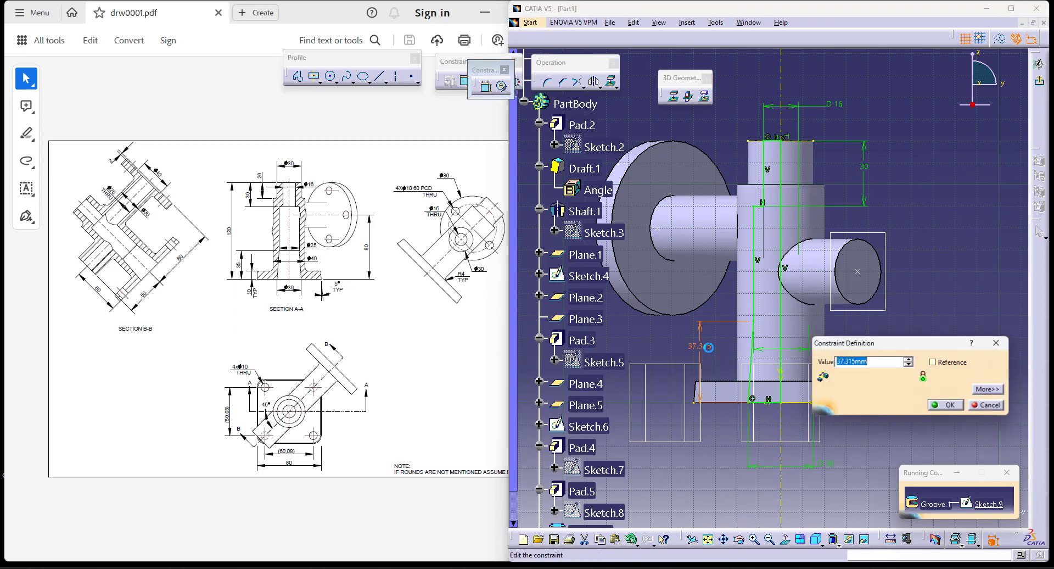
type("35")
key("Return")
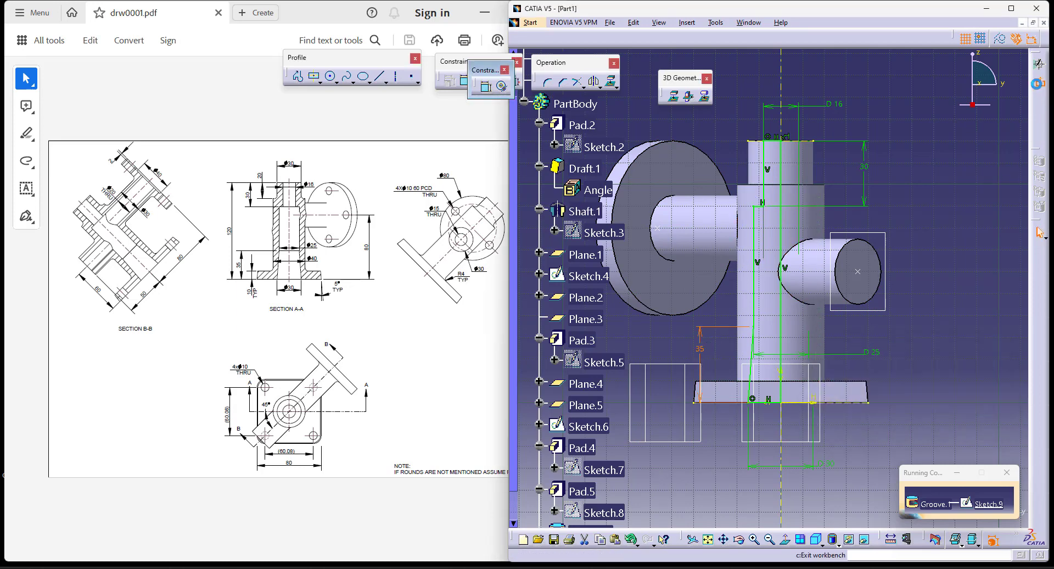
left_click(1039, 81)
left_click(916, 511)
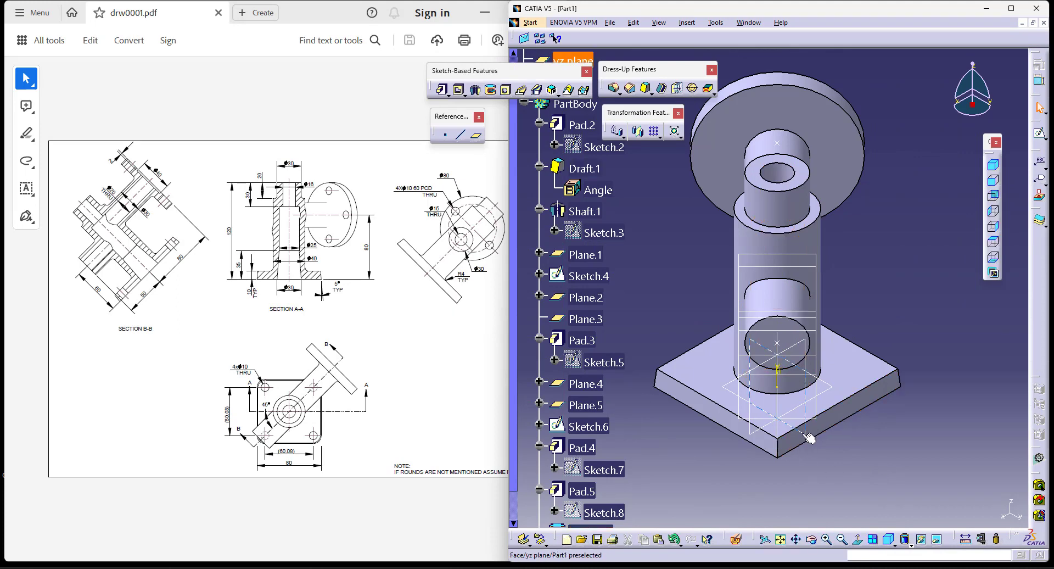
- Section the model through the vertical cylinder's axis, examine the stepped, tapered bore face-on, and return to the unsectioned isometric view
left_click(736, 542)
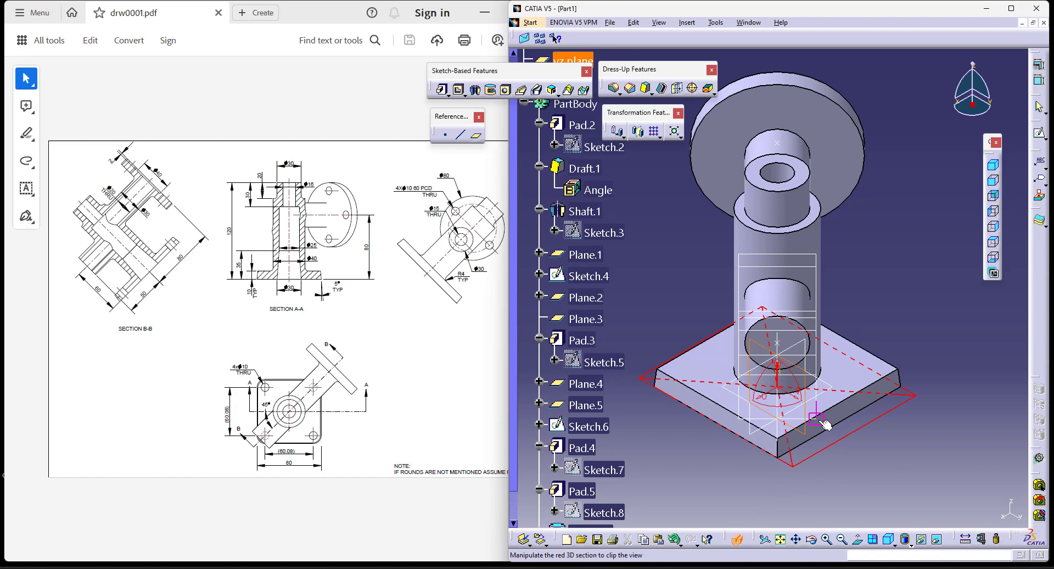
left_click_drag(811, 428, 806, 424)
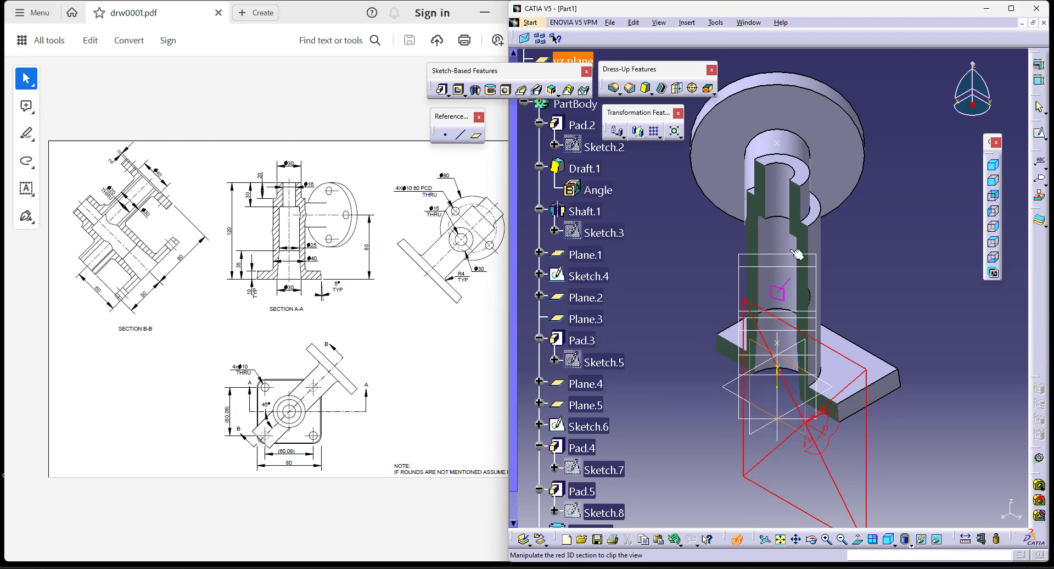
left_click(873, 541)
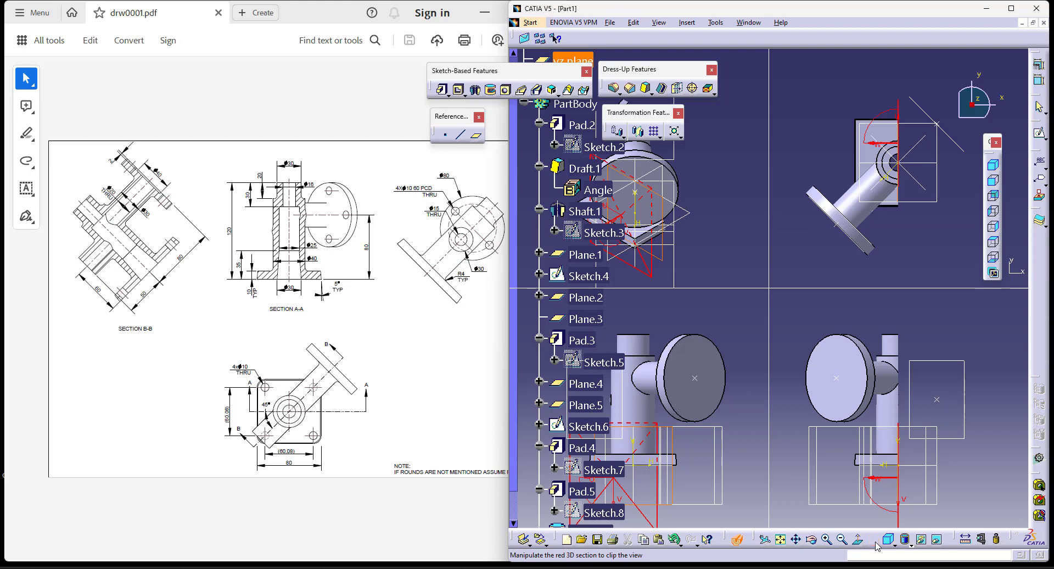
left_click(875, 542)
left_click(884, 542)
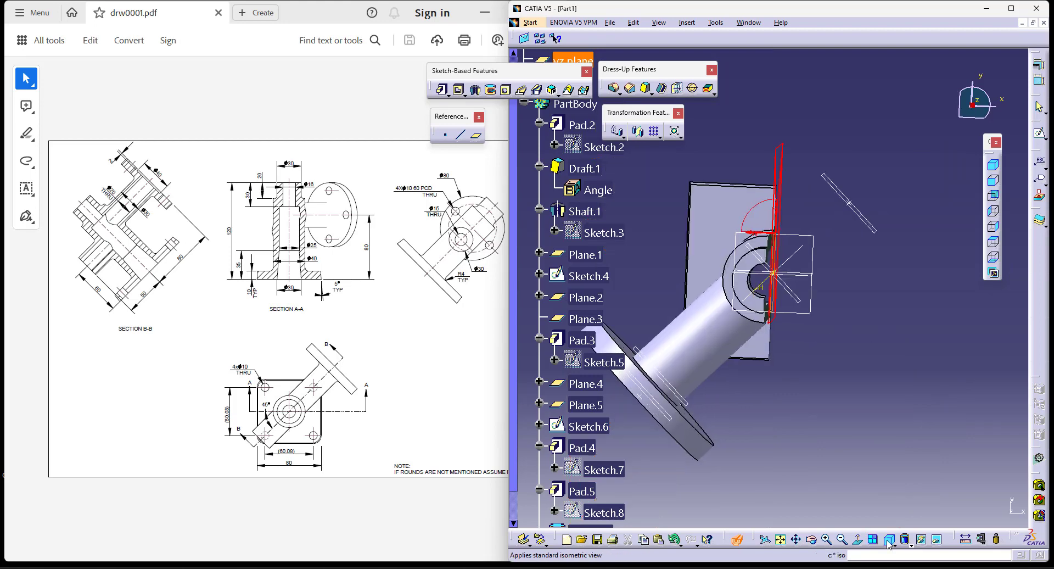
left_click(904, 466)
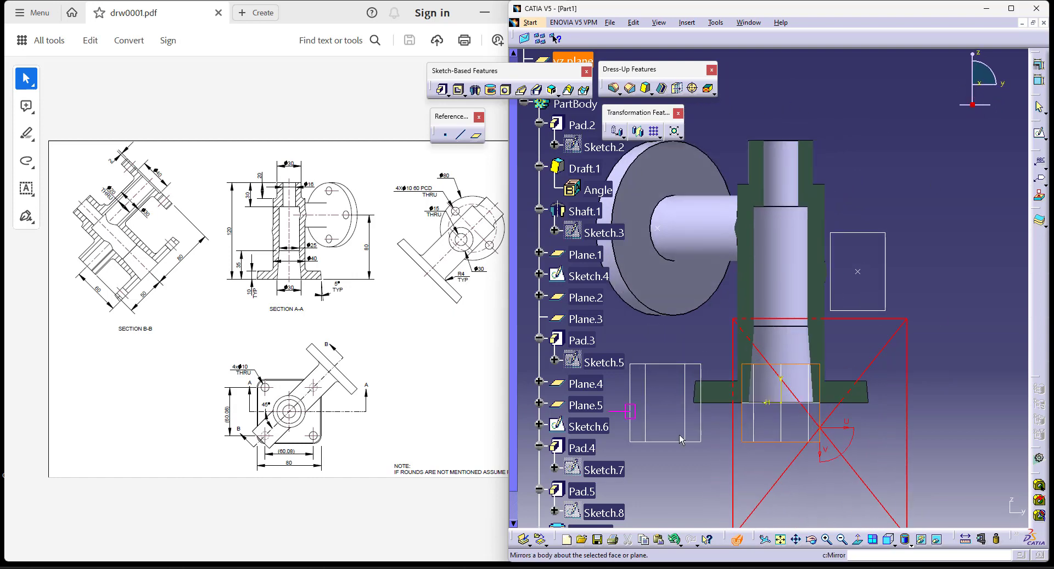
left_click(889, 541)
left_click(905, 450)
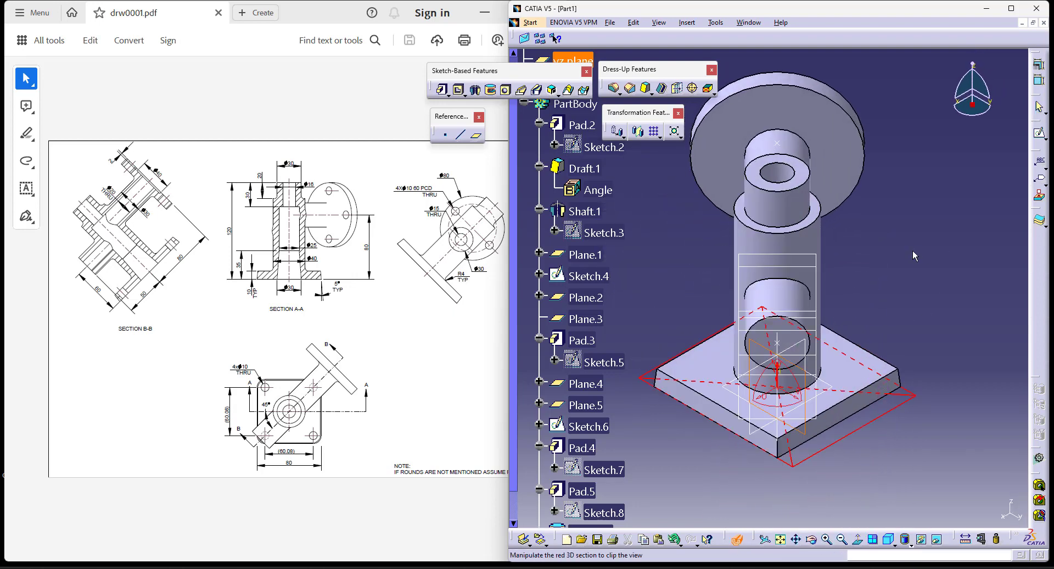
left_click(736, 540)
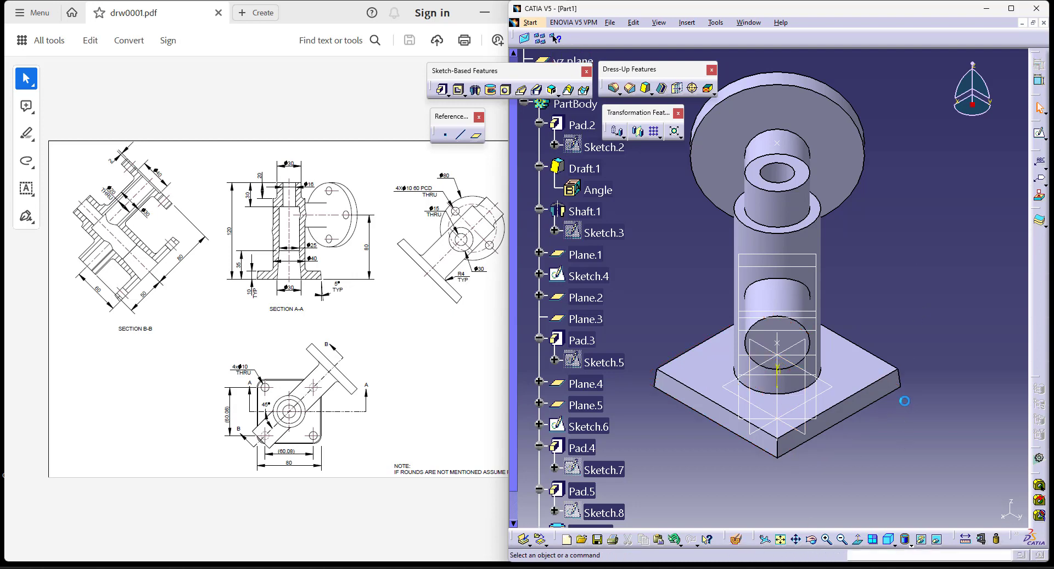
- Start a hole on the end face of the shorter side pipe with a 15 mm diameter and an Up To Next extension
middle_click_drag(953, 338, 954, 303)
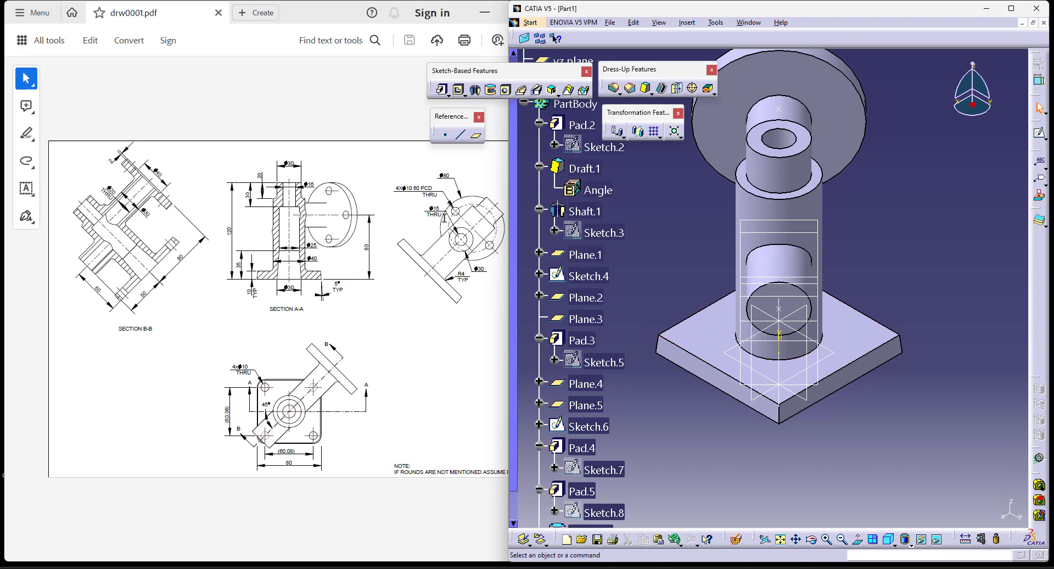
left_click(505, 90)
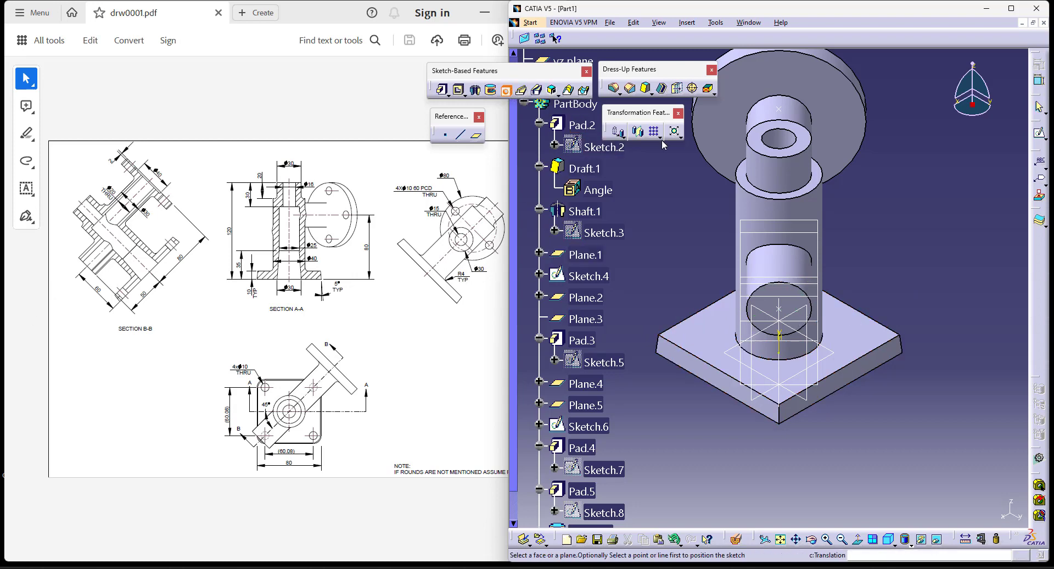
left_click(796, 312)
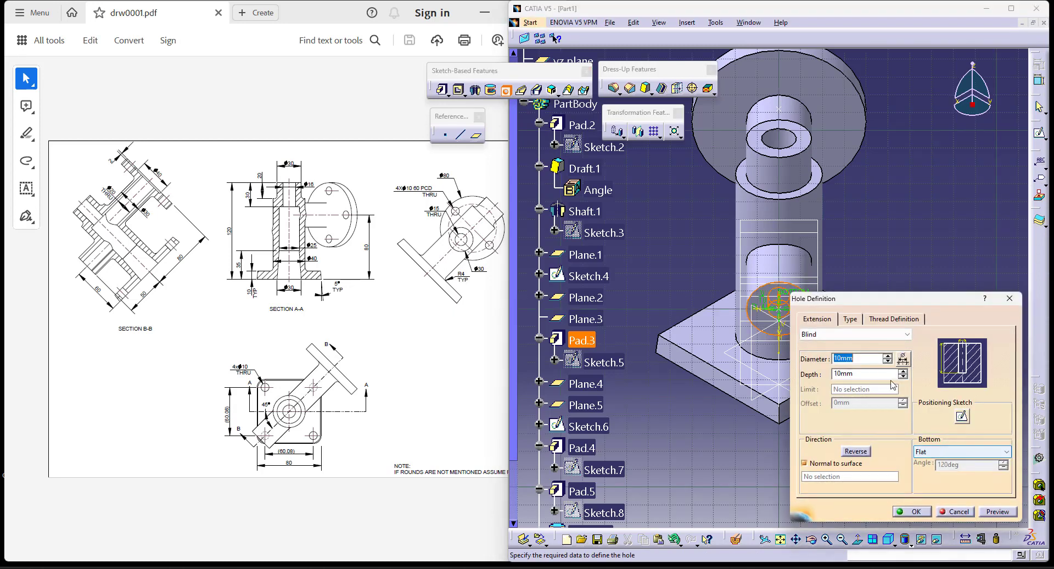
type("15")
left_click(802, 335)
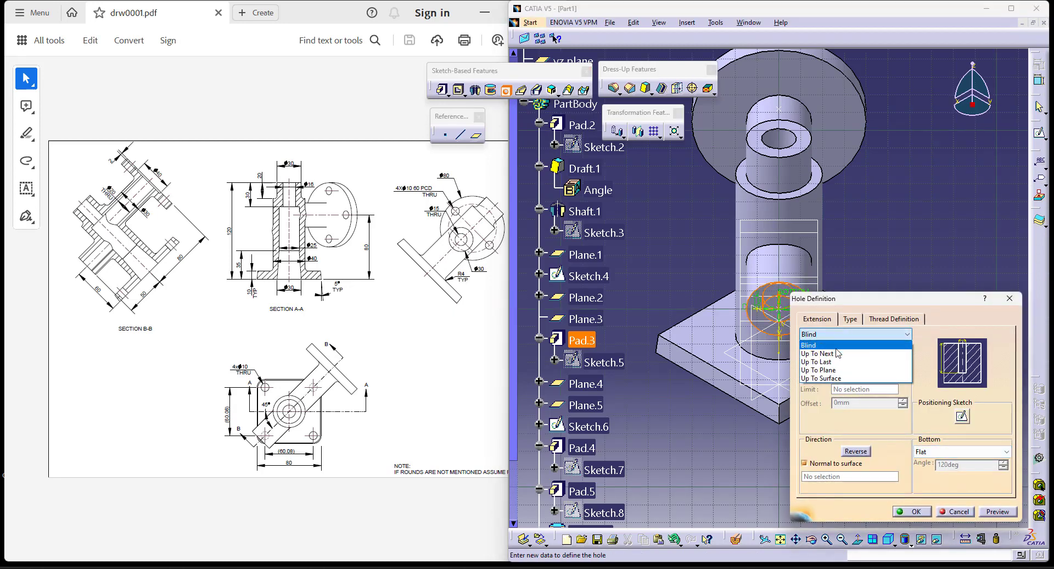
left_click(818, 351)
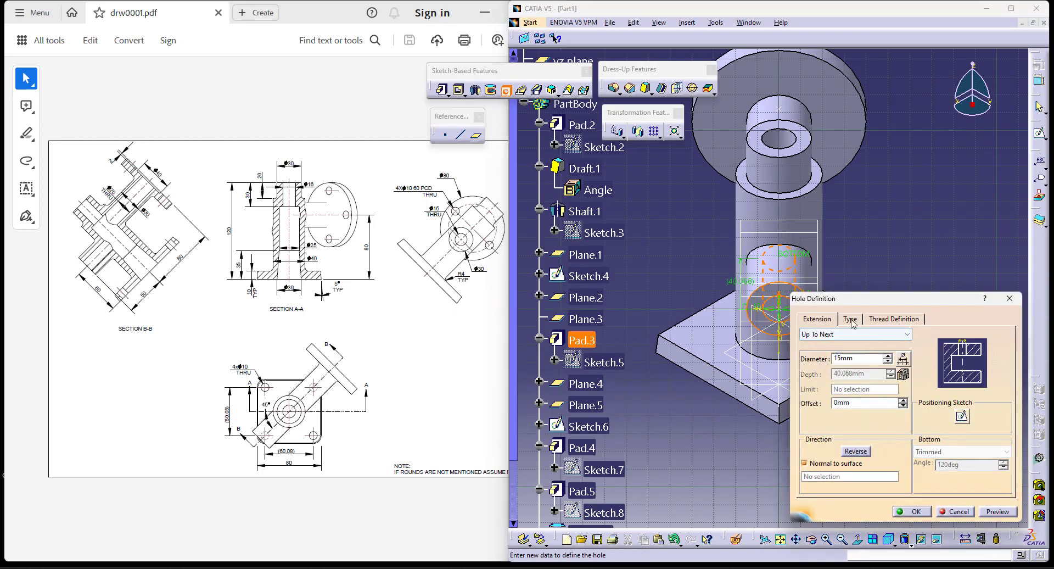
- Make the hole's centre point concentric with the circular edge of the side pipe's end face and create the hole
left_click(962, 416)
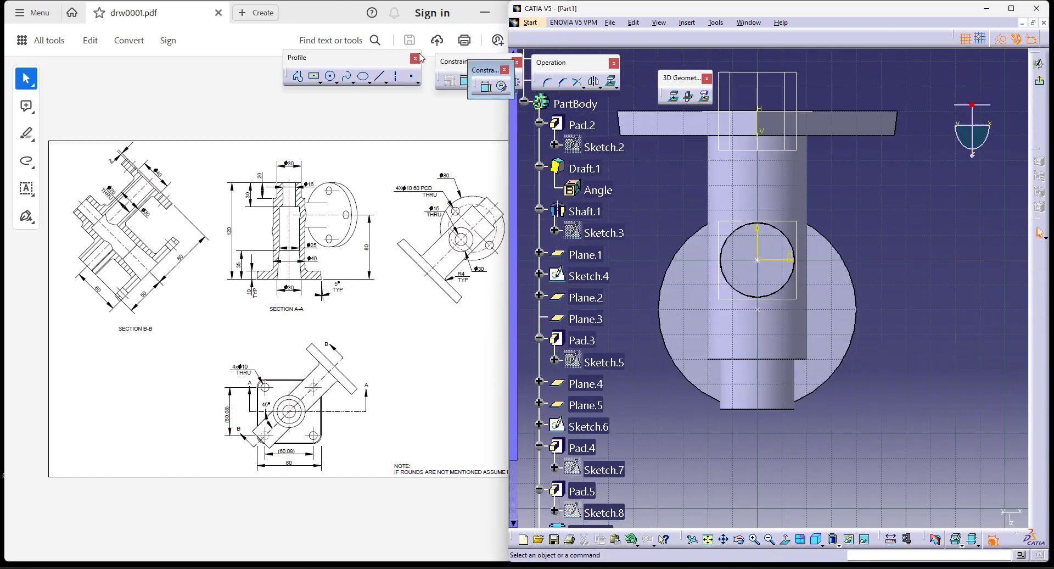
left_click(758, 257)
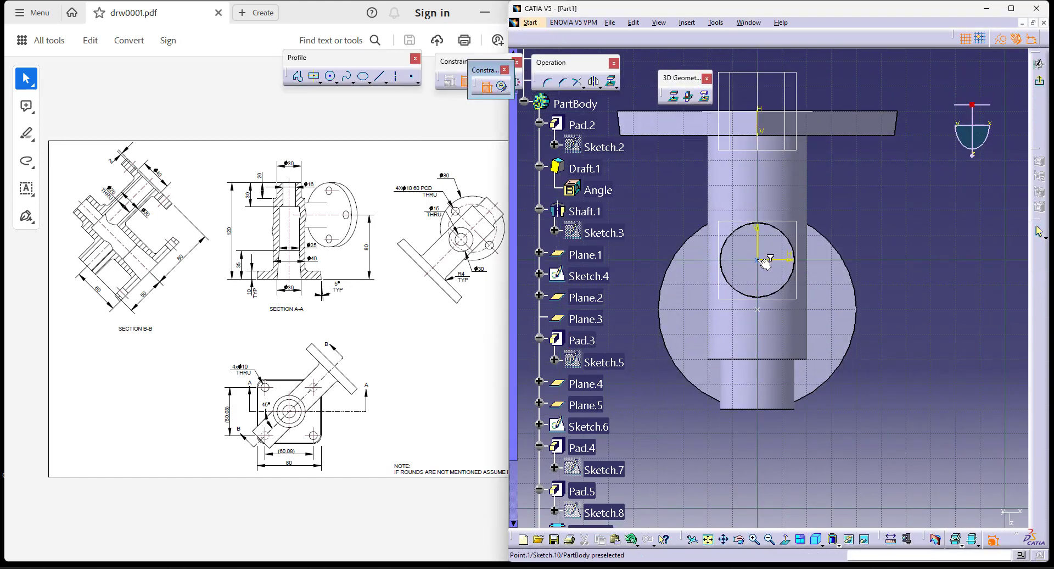
left_click(793, 234)
right_click(892, 197)
left_click(925, 277)
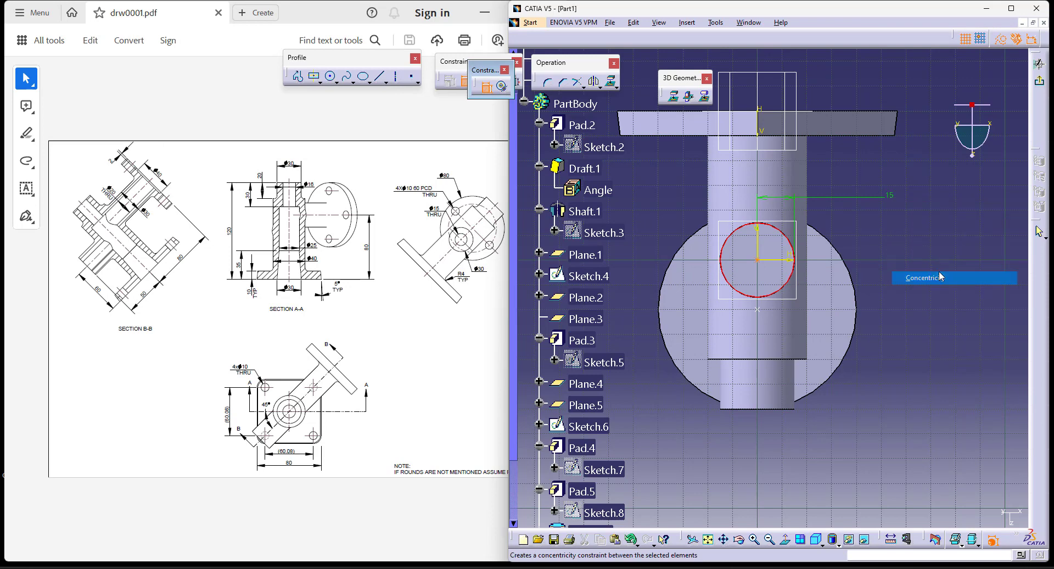
left_click(1039, 81)
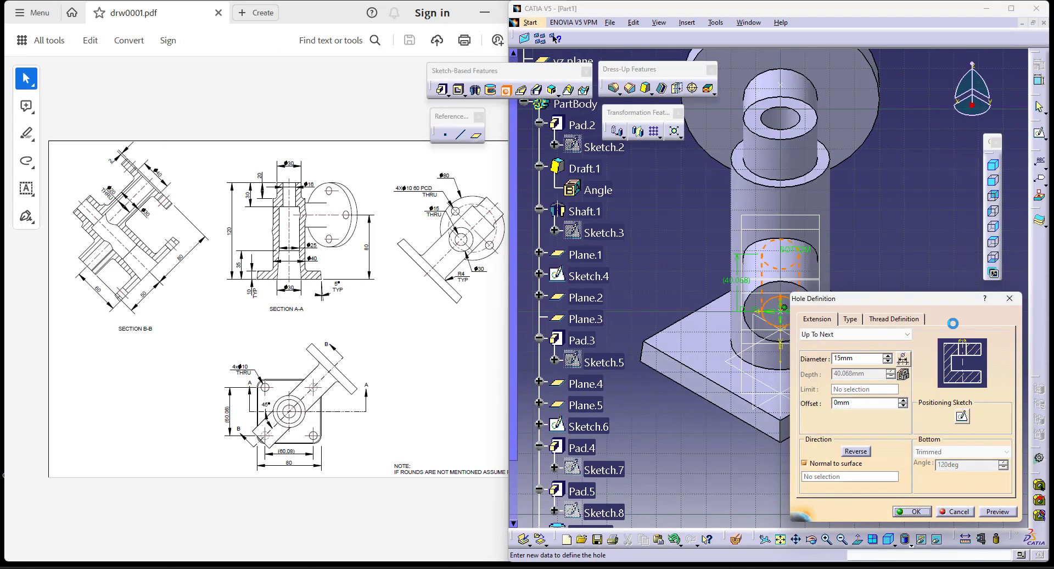
left_click(915, 511)
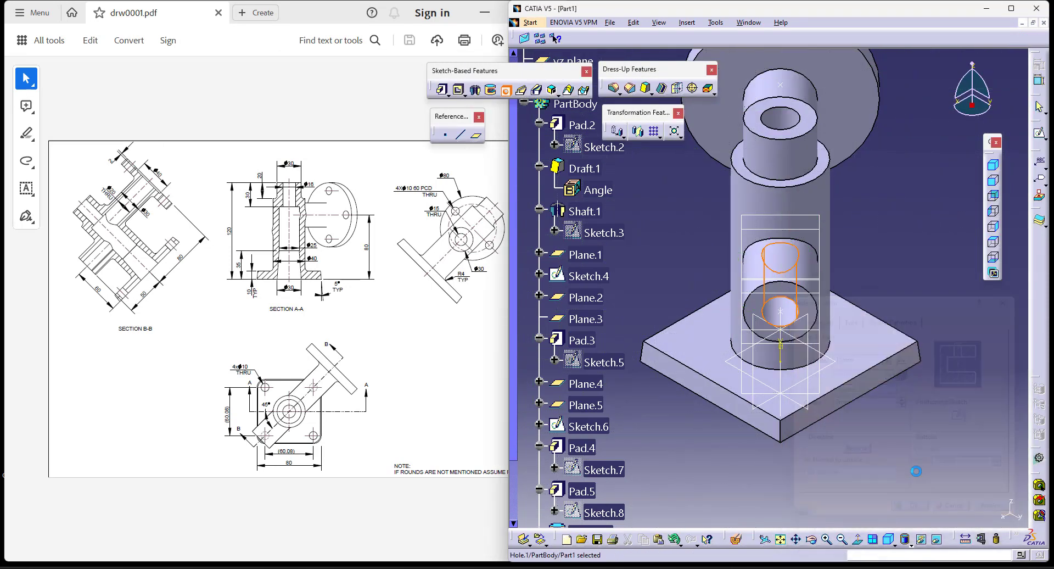
- Start a hole on the outer face of the large round flange and make its centre point concentric with the flange's circular edge
left_click(811, 541)
left_click_drag(916, 500, 604, 404)
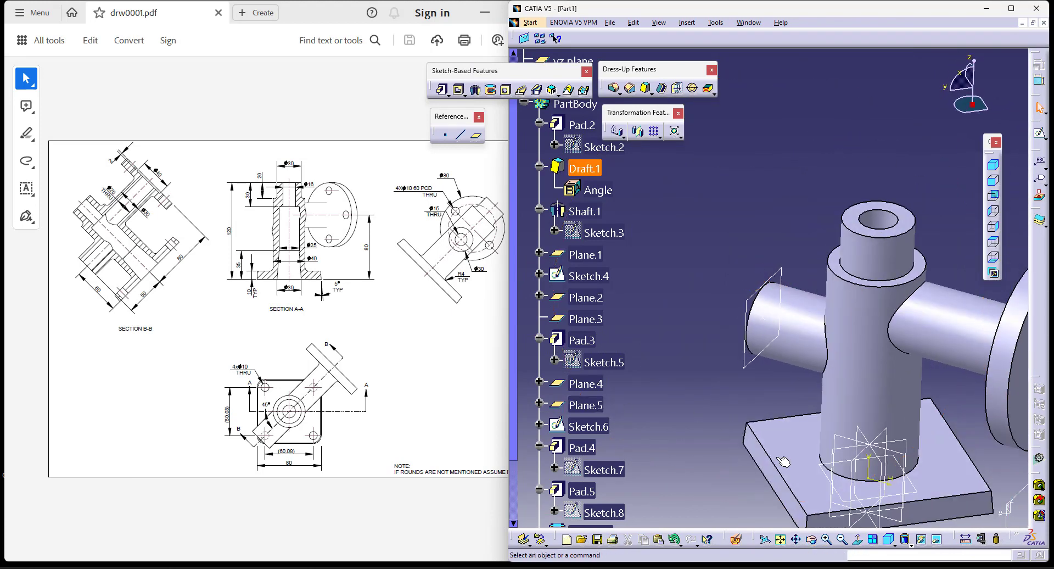
left_click(781, 540)
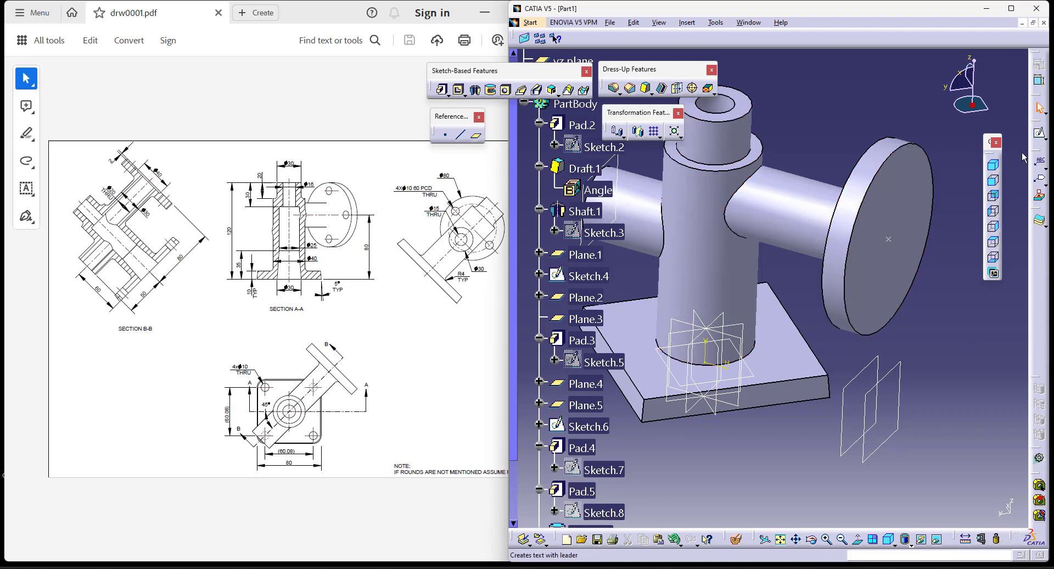
left_click(888, 240)
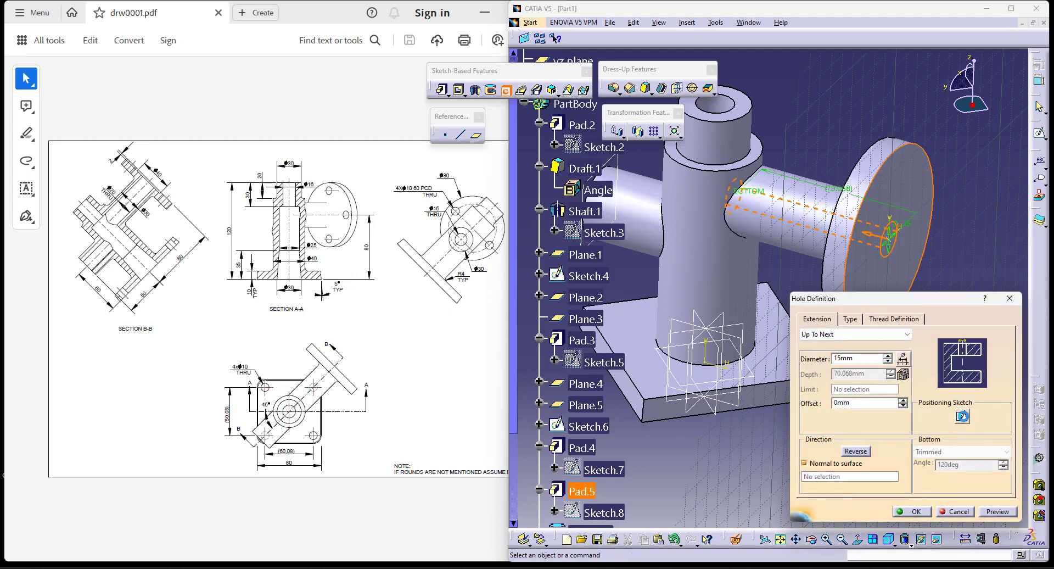
left_click(962, 417)
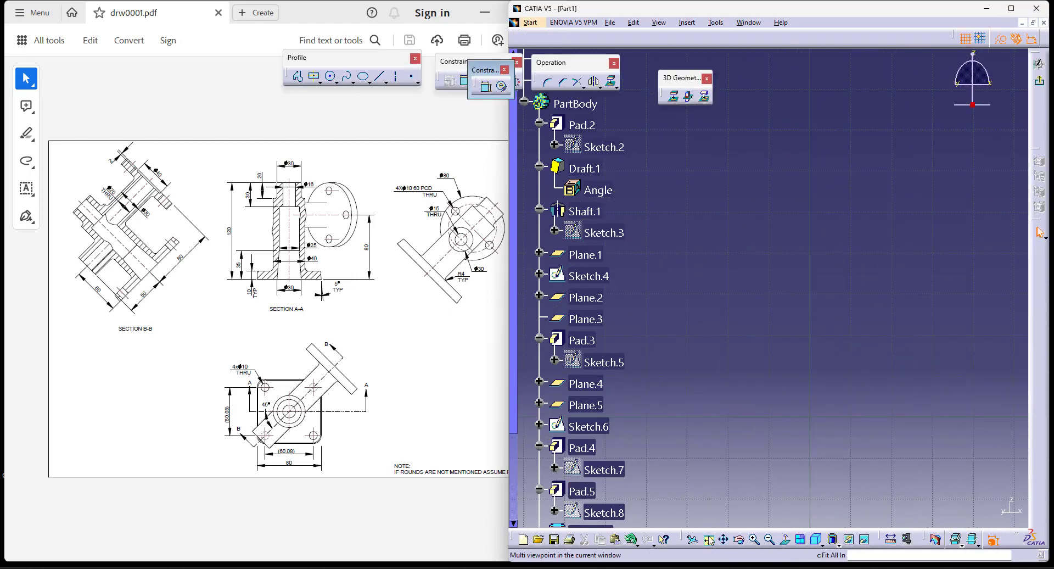
left_click(486, 88)
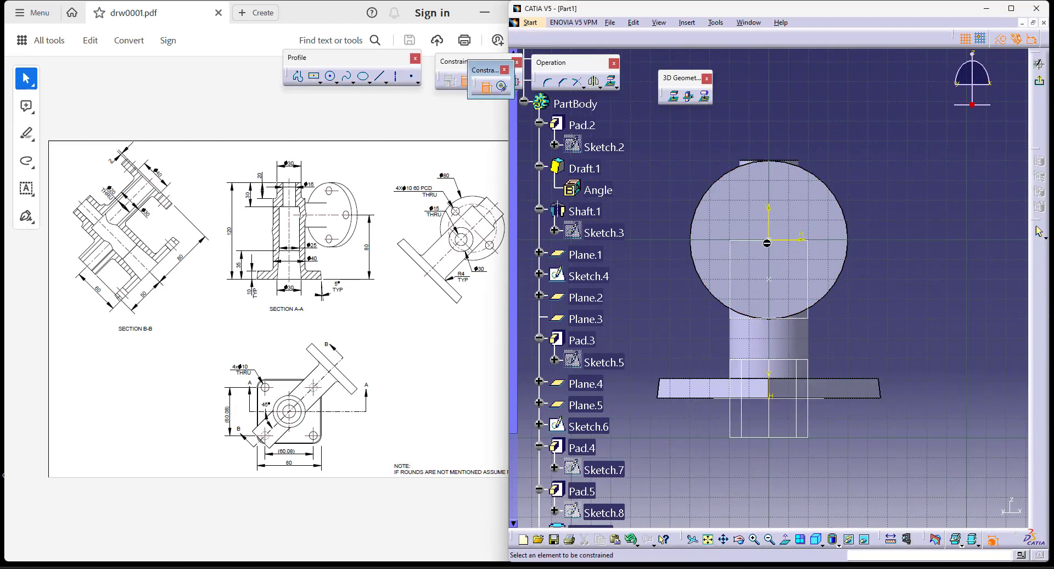
left_click(768, 239)
left_click(843, 199)
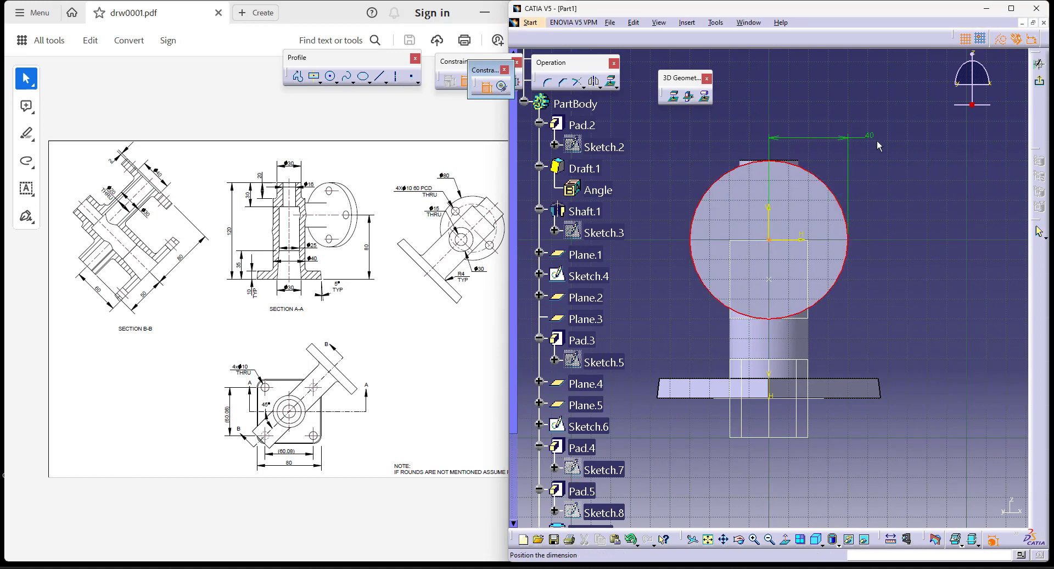
right_click(847, 117)
left_click(907, 201)
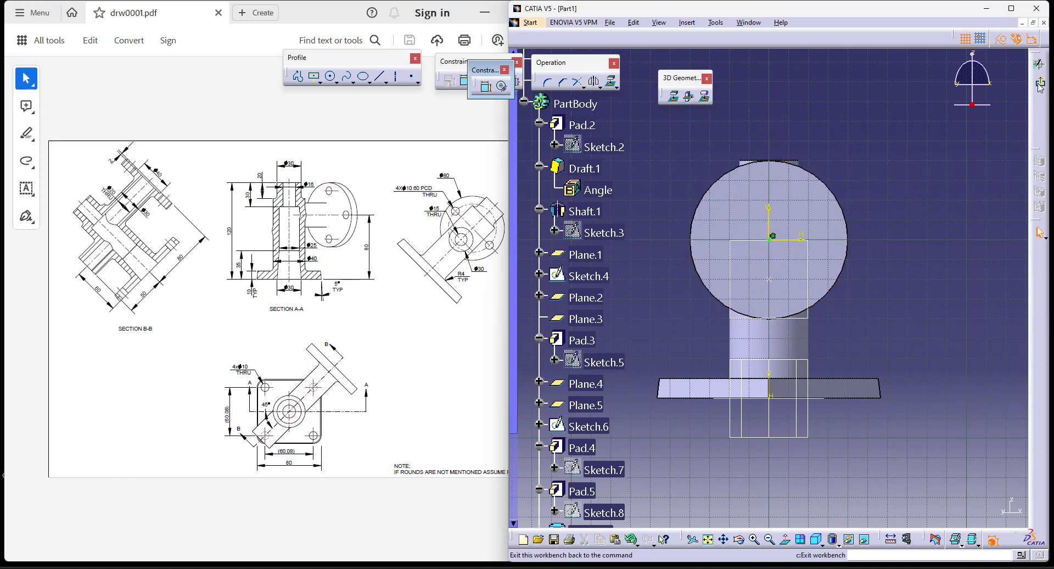
left_click(1040, 81)
- Make the flange face hole blind with a 2 mm diameter and a 40 mm depth, and create it
left_click(907, 334)
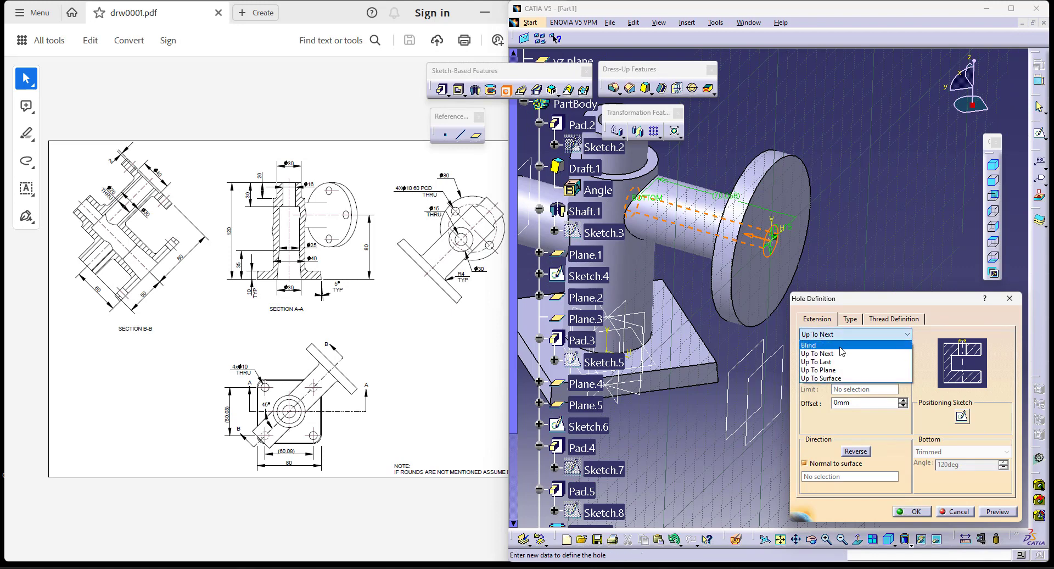
left_click(840, 342)
left_click(853, 357)
type("2")
left_click(865, 374)
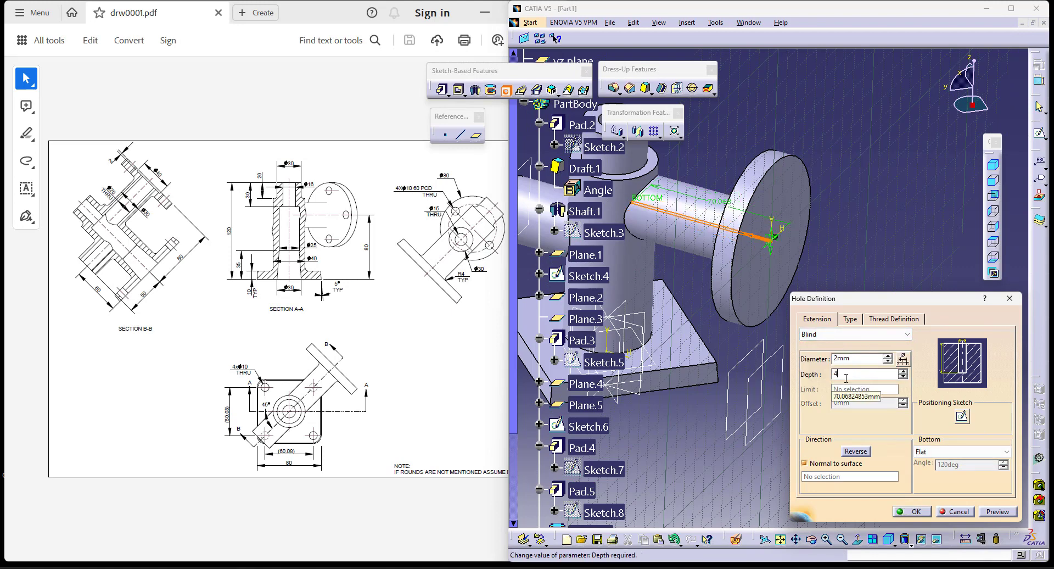
key("Return")
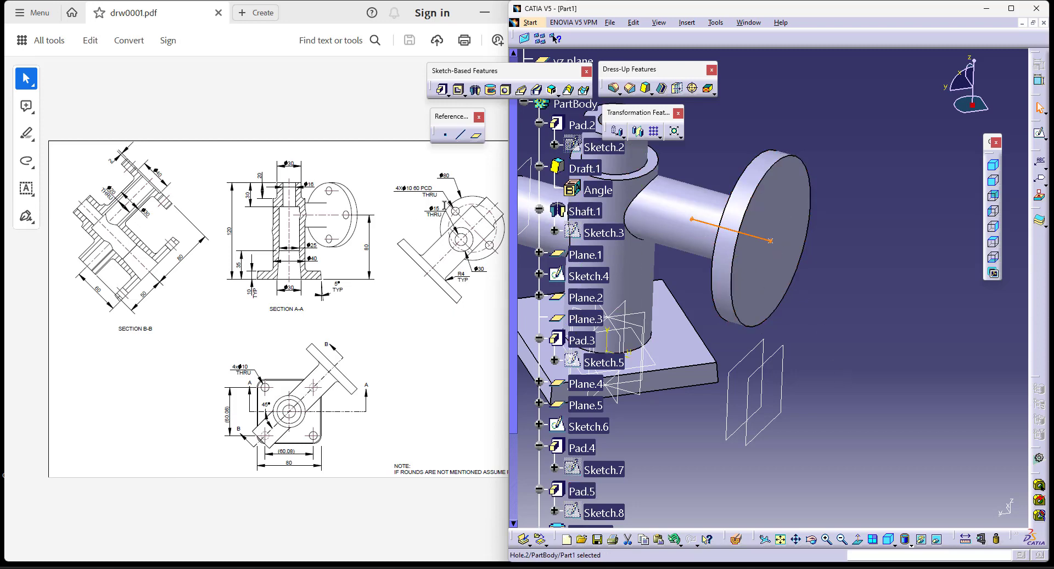
- Edit the new flange hole to a 40 mm diameter and a 2 mm depth
scroll(601, 470, "down", 6)
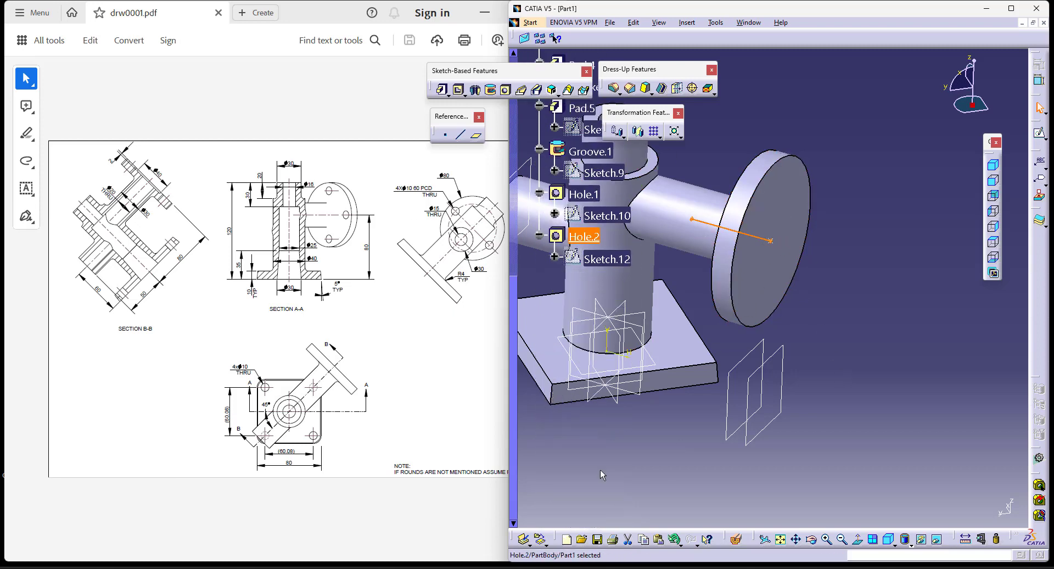
double_click(584, 236)
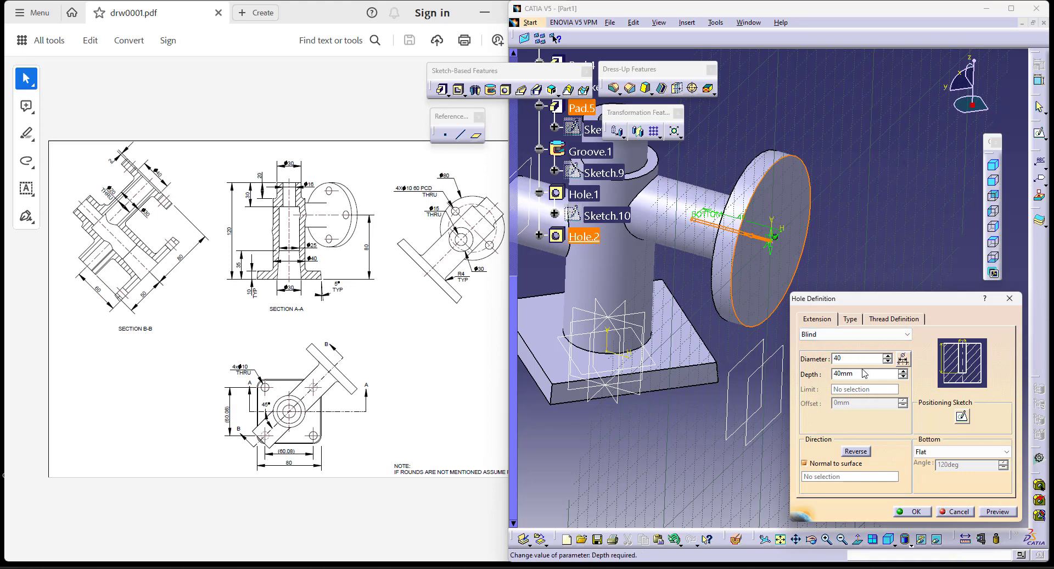
key("Return")
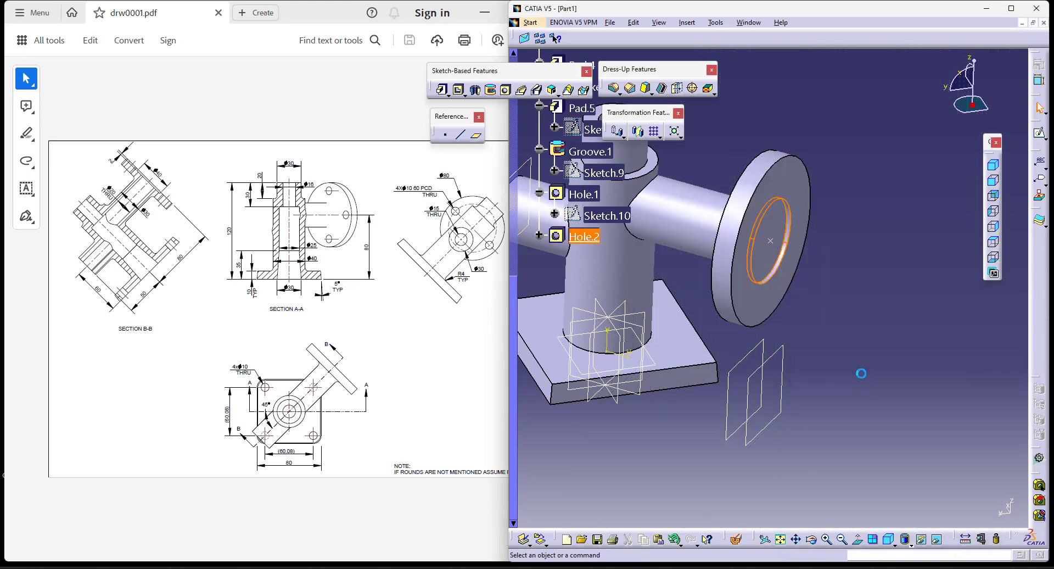
- Start a hole on the floor of the flange's round recess and make its centre point concentric with the recess's circular edge
middle_click_drag(875, 304, 912, 319)
left_click(505, 89)
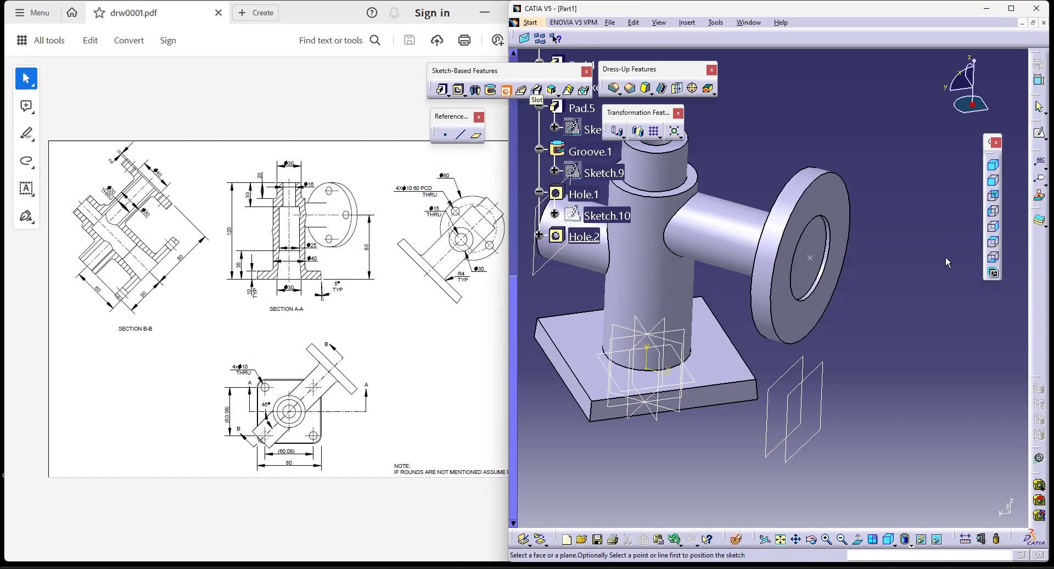
left_click(842, 274)
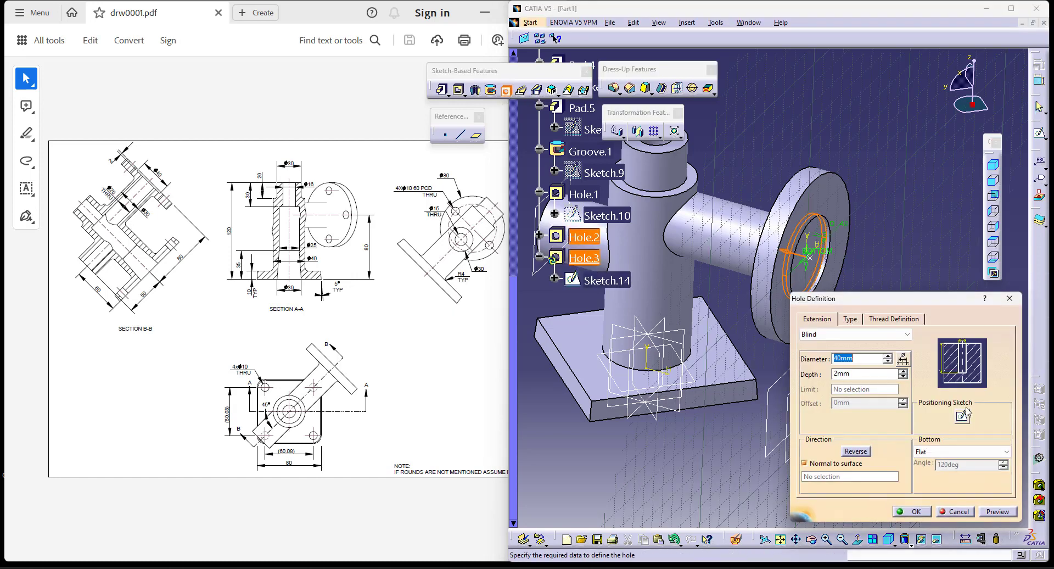
left_click(963, 415)
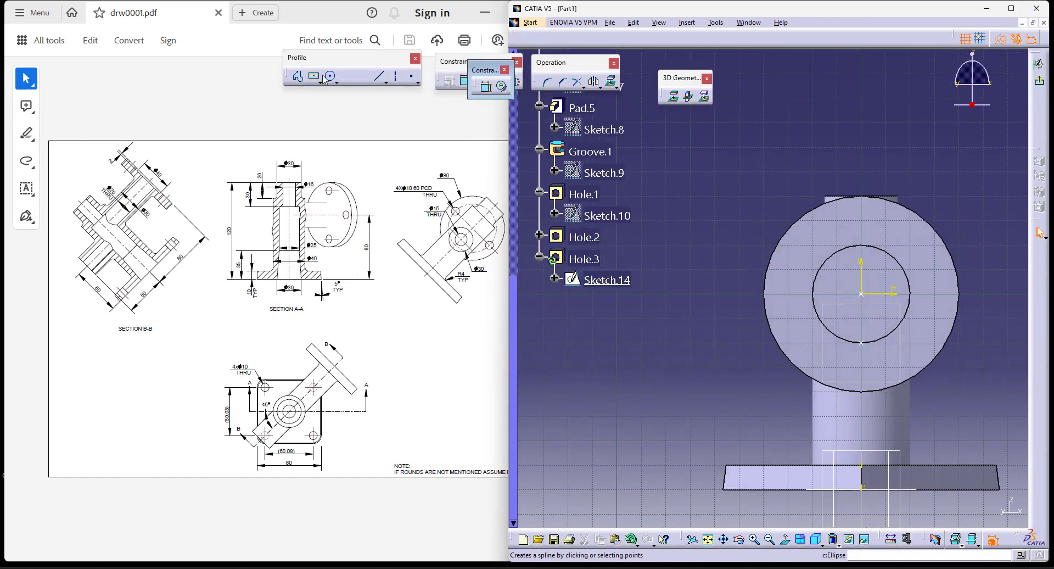
left_click(486, 86)
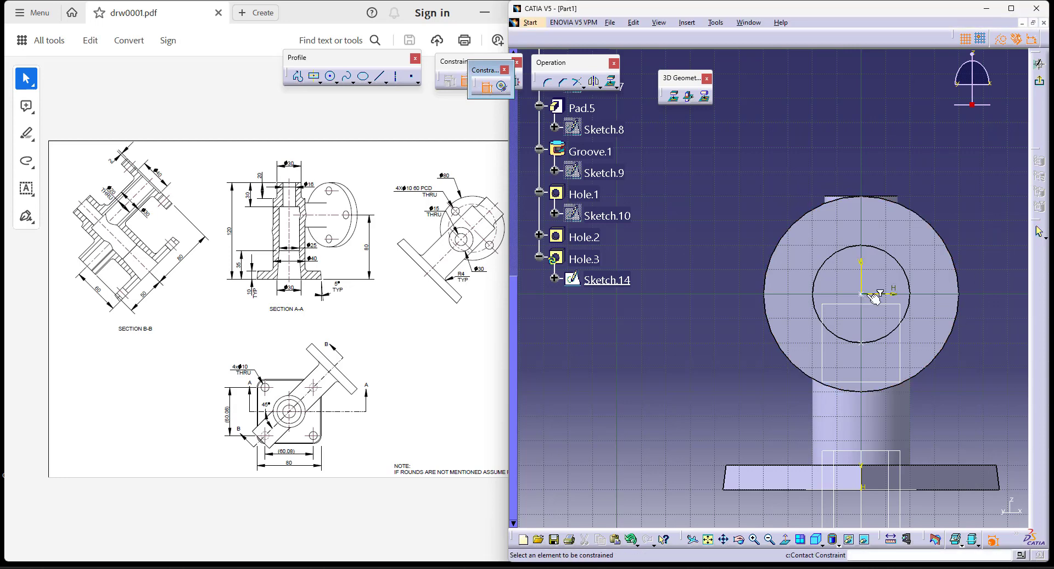
left_click(873, 295)
left_click(889, 251)
right_click(924, 142)
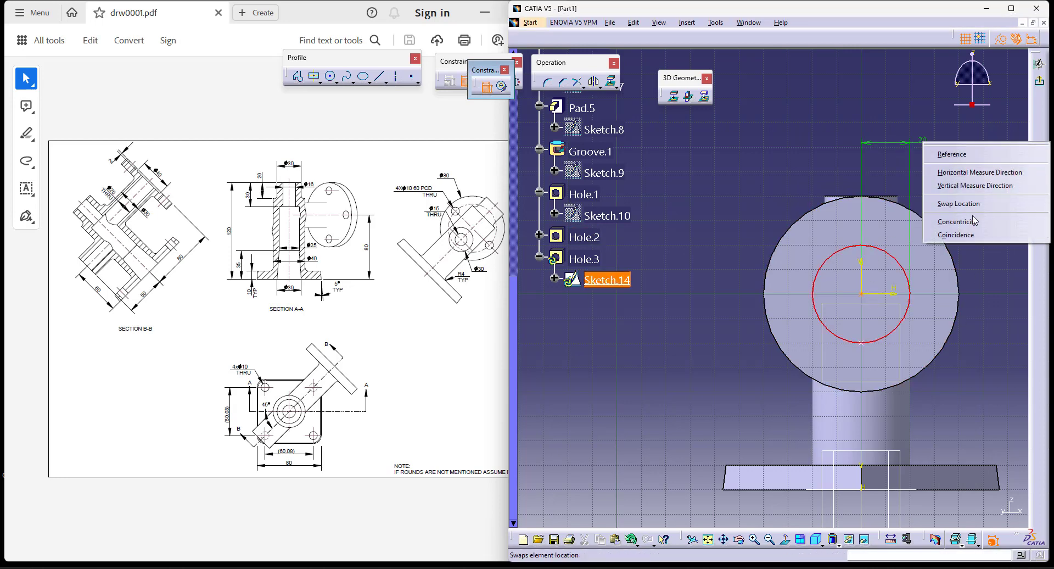
left_click(975, 221)
left_click(1039, 65)
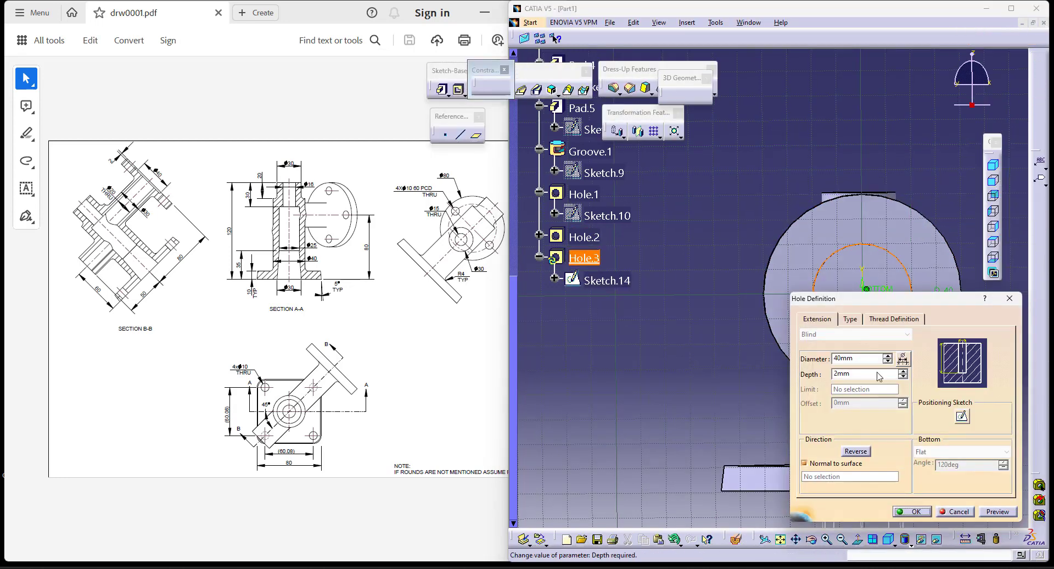
- Give the recess floor hole an Up To Next extension and a 20 mm diameter, and create it
left_click(873, 333)
left_click(866, 353)
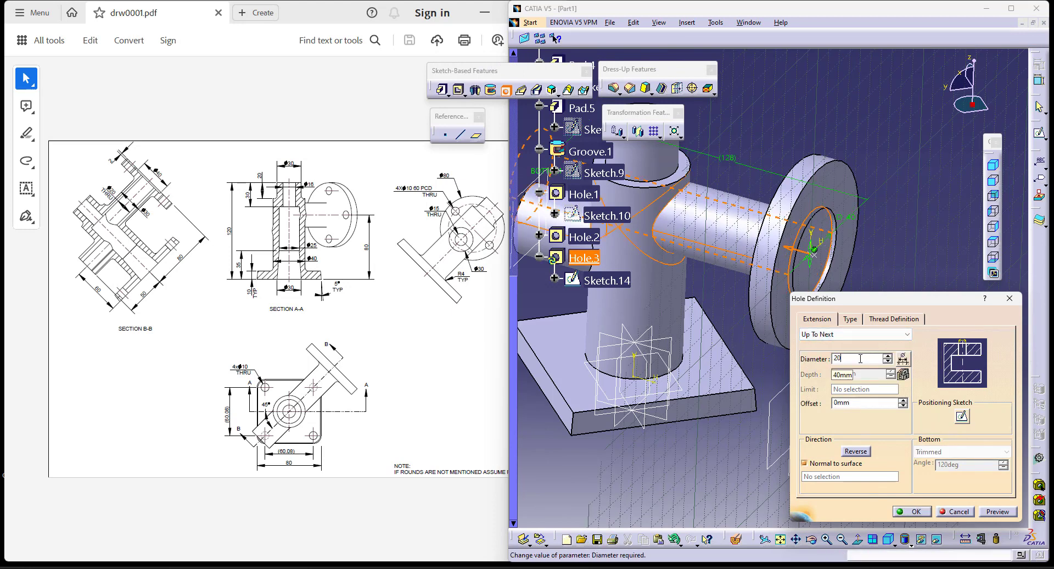
left_click(910, 237)
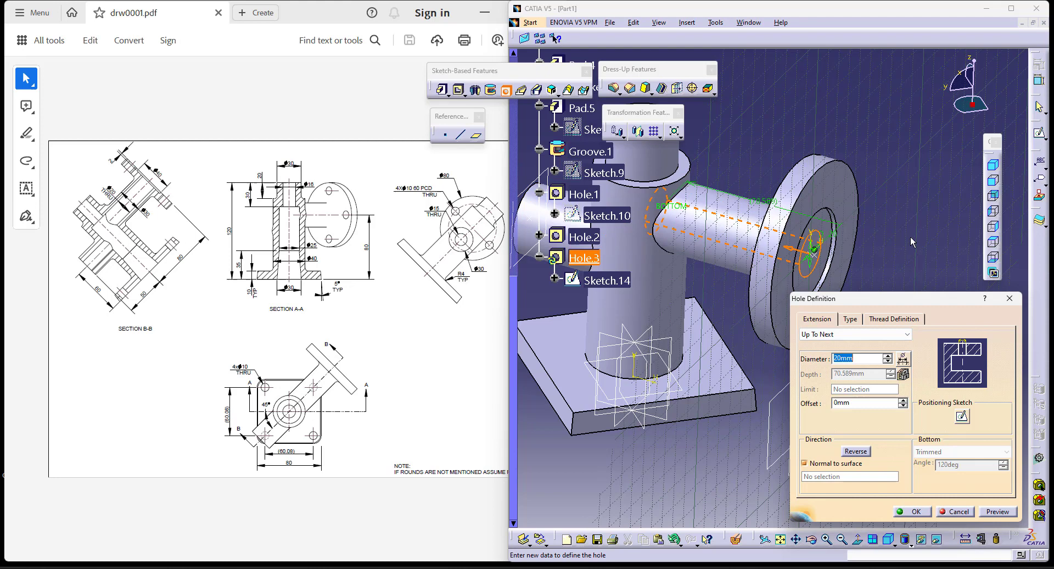
left_click(915, 511)
- Start a hole on the large flange's outer face and place its centre point about 29.5 mm above the flange centre
middle_click_drag(862, 352, 816, 305)
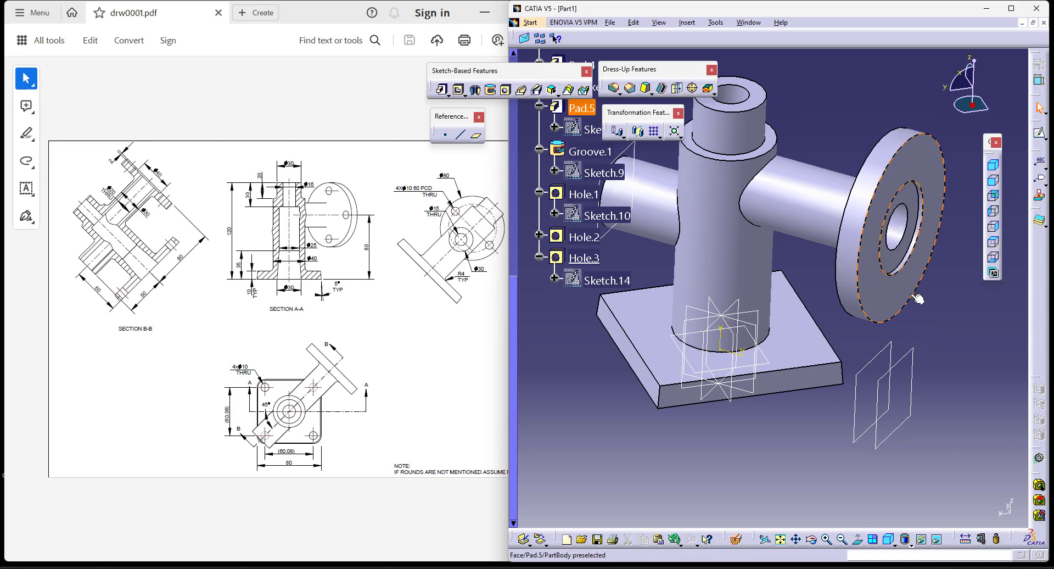
left_click(506, 90)
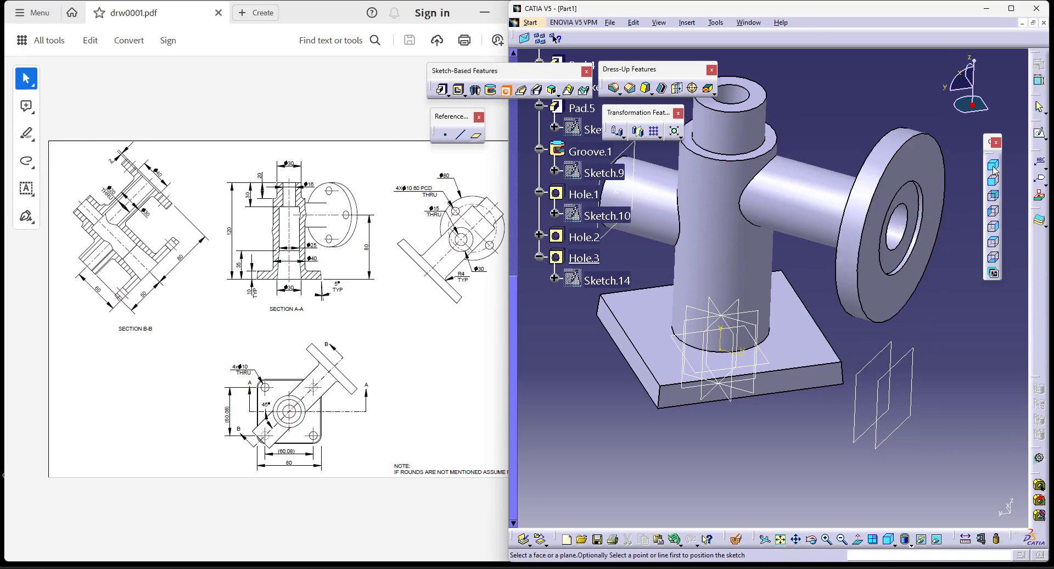
left_click(910, 172)
left_click(962, 416)
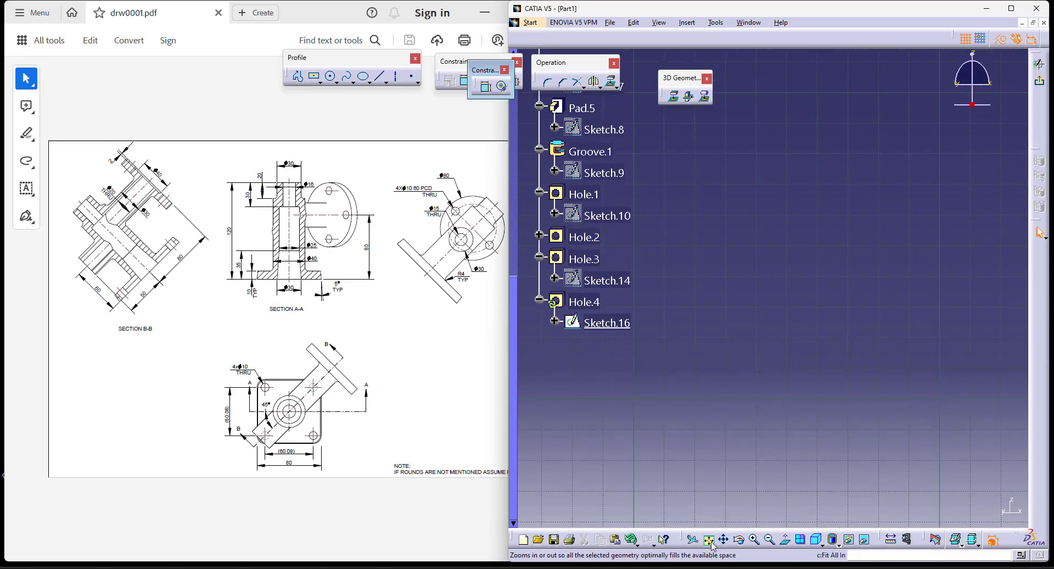
left_click(710, 539)
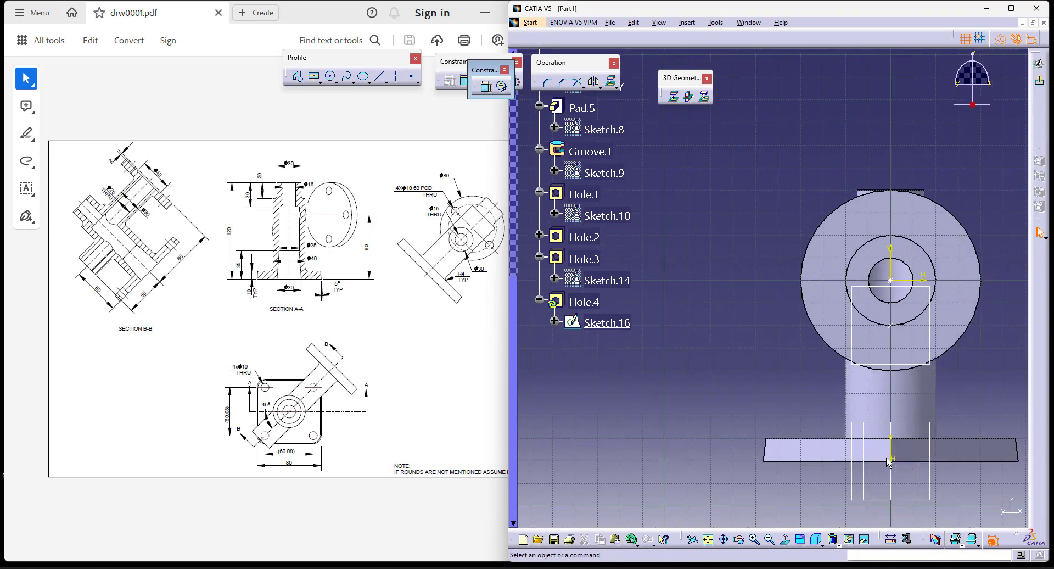
mouse_move(896, 328)
middle_mouse_down()
mouse_move(902, 250)
mouse_move(957, 288)
mouse_move(950, 341)
middle_mouse_up()
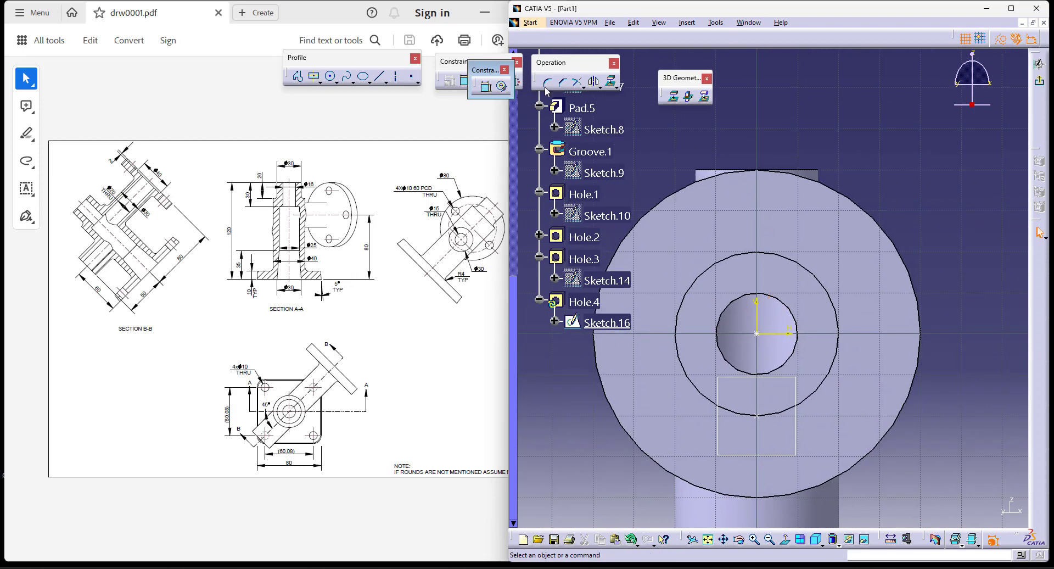
left_click(413, 78)
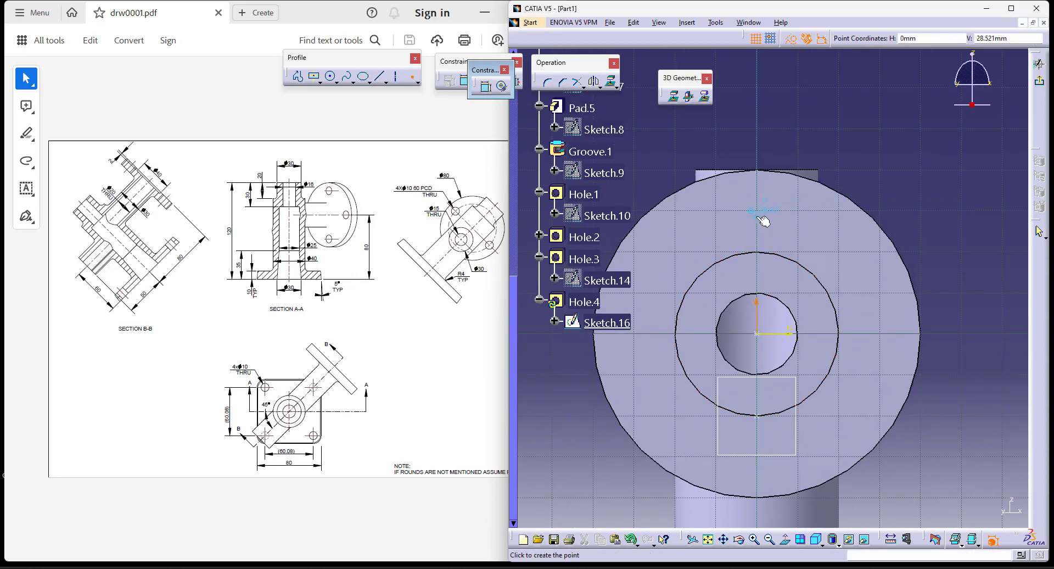
left_click(758, 334)
left_click(761, 339)
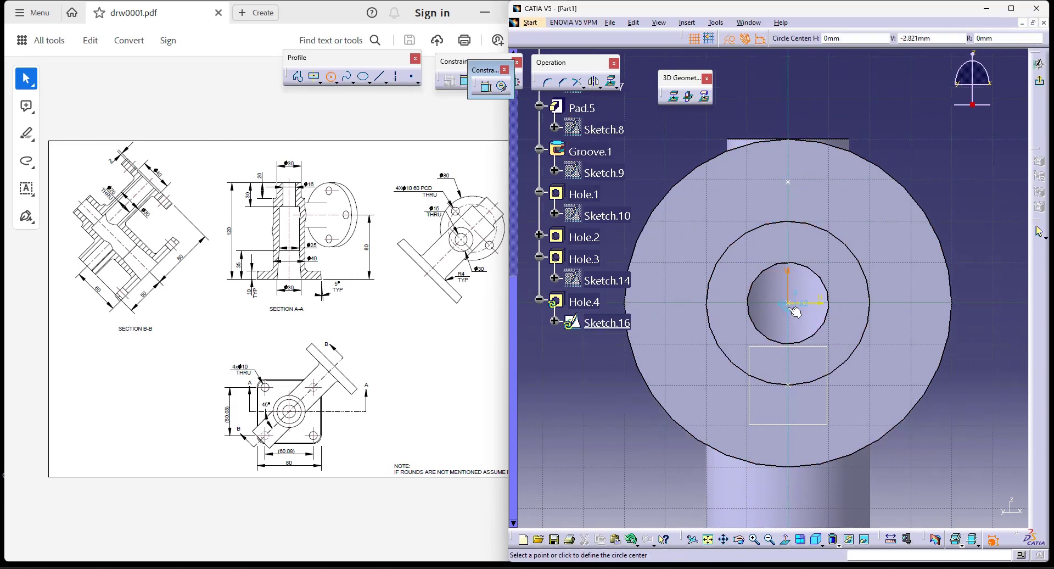
- Sketch a construction circle around the flange centre through the hole's centre point and set its diameter to 60 mm
left_click(787, 302)
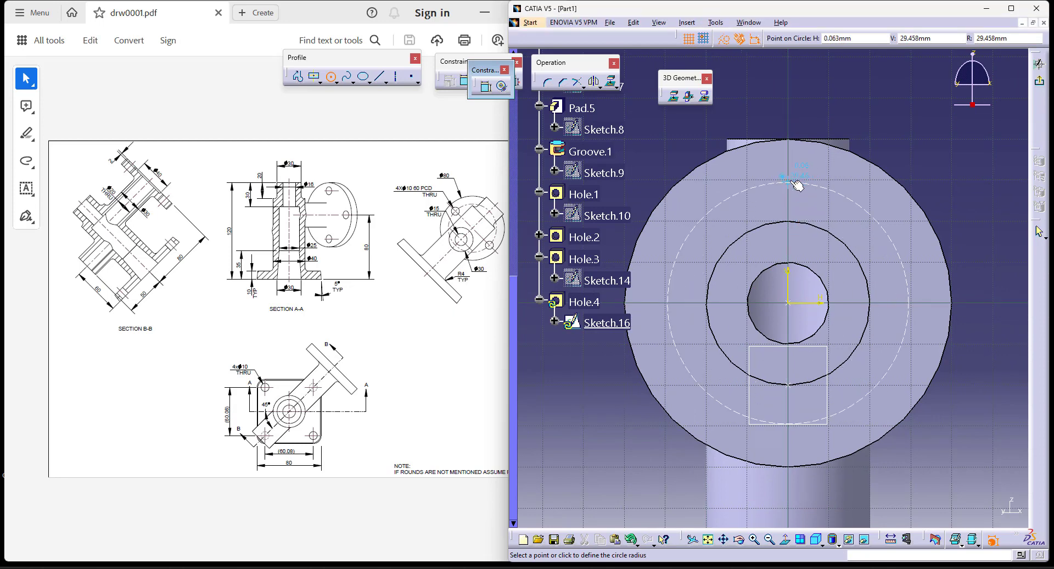
left_click(797, 186)
left_click(486, 87)
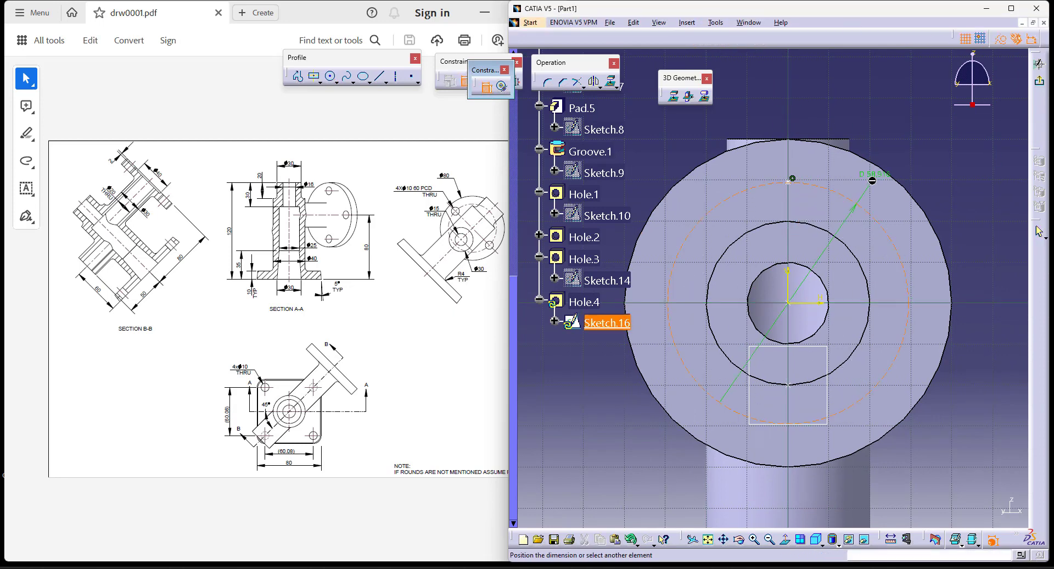
left_click(903, 122)
double_click(907, 121)
type("60")
key("Return")
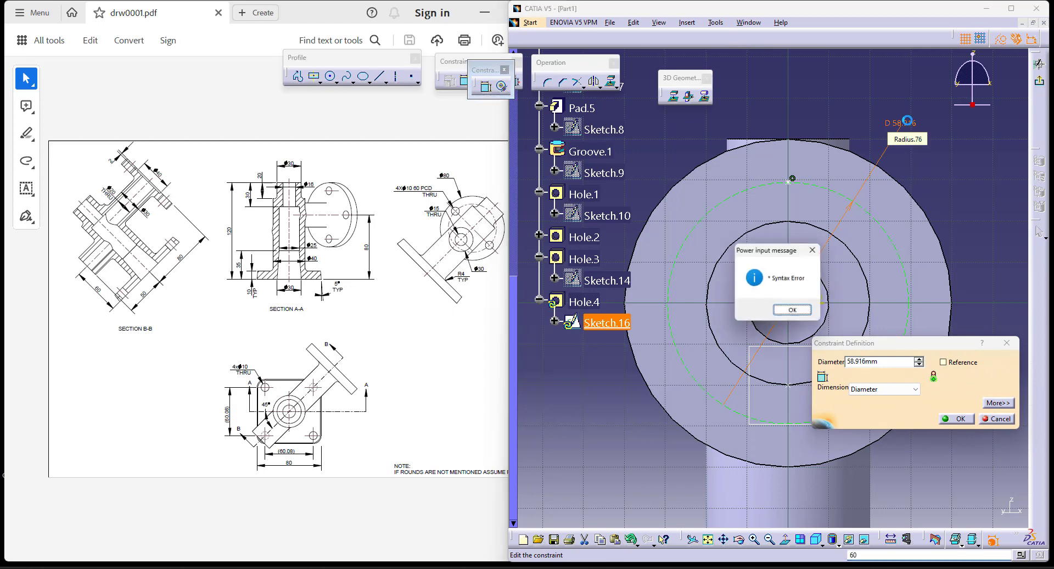
left_click(793, 310)
type("60")
key("Return")
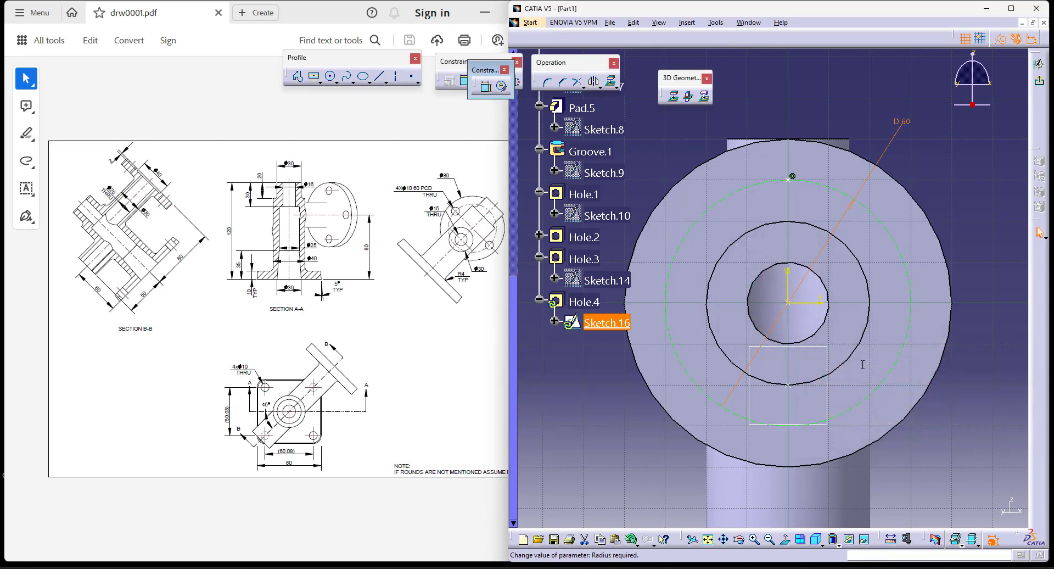
- Constrain the hole's centre point to be coincident with the sketch's vertical axis
left_click(486, 86)
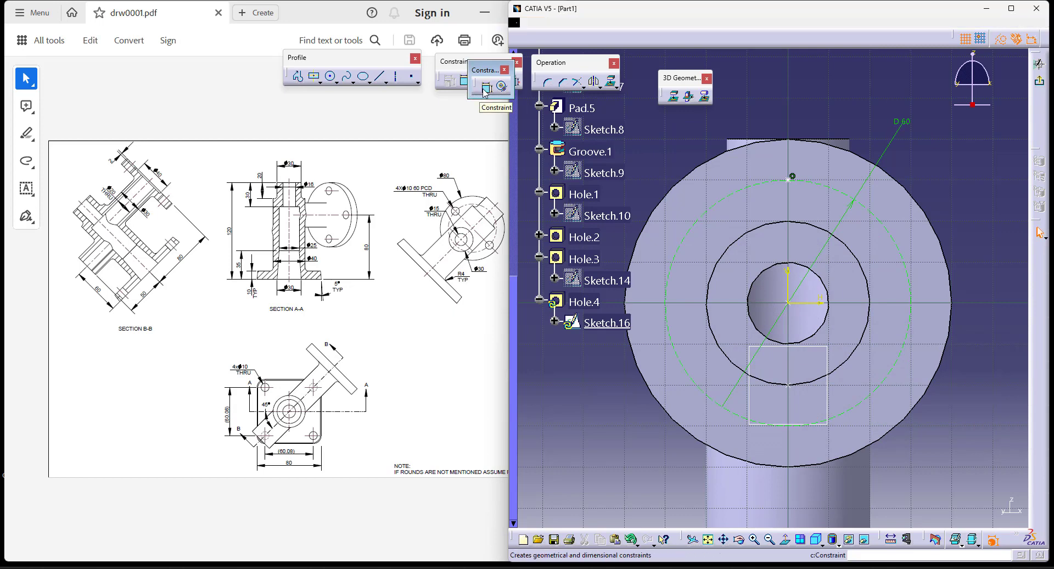
left_click(789, 178)
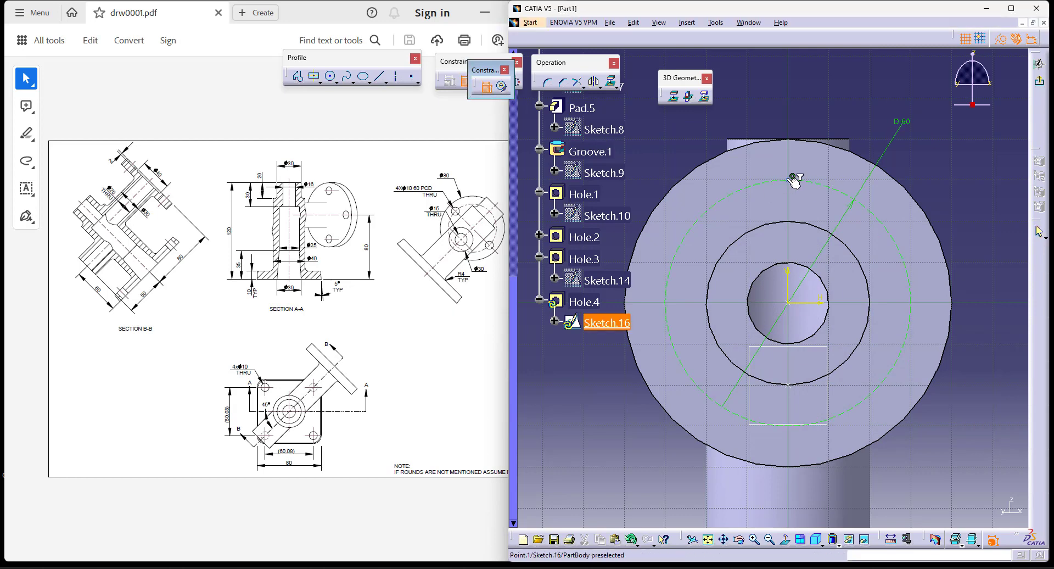
left_click(790, 275)
right_click(842, 103)
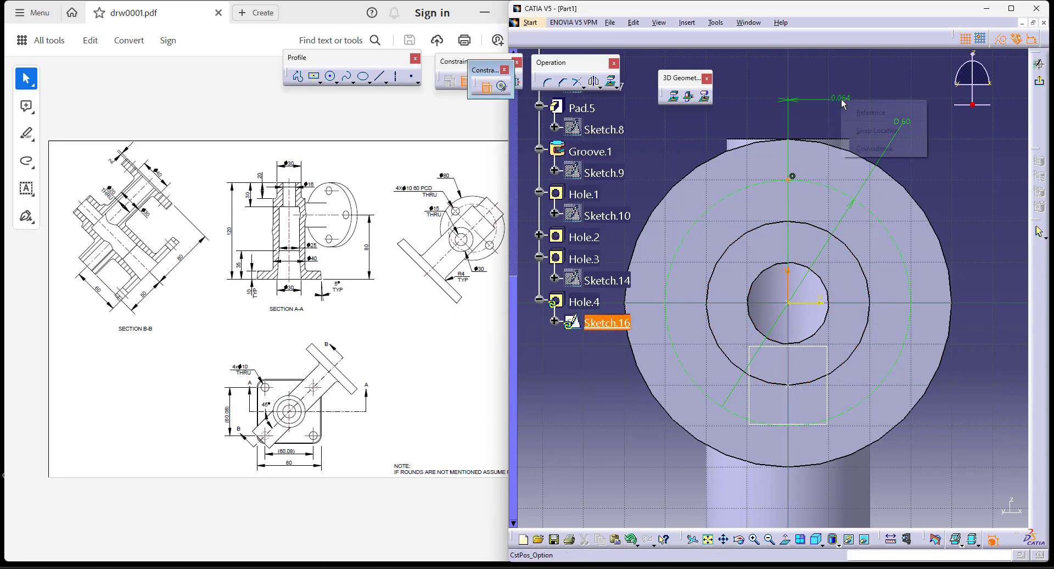
left_click(874, 149)
- Leave the positioning sketch and create the flange bolt hole with a 10 mm diameter and an Up To Next extension
left_click(1039, 65)
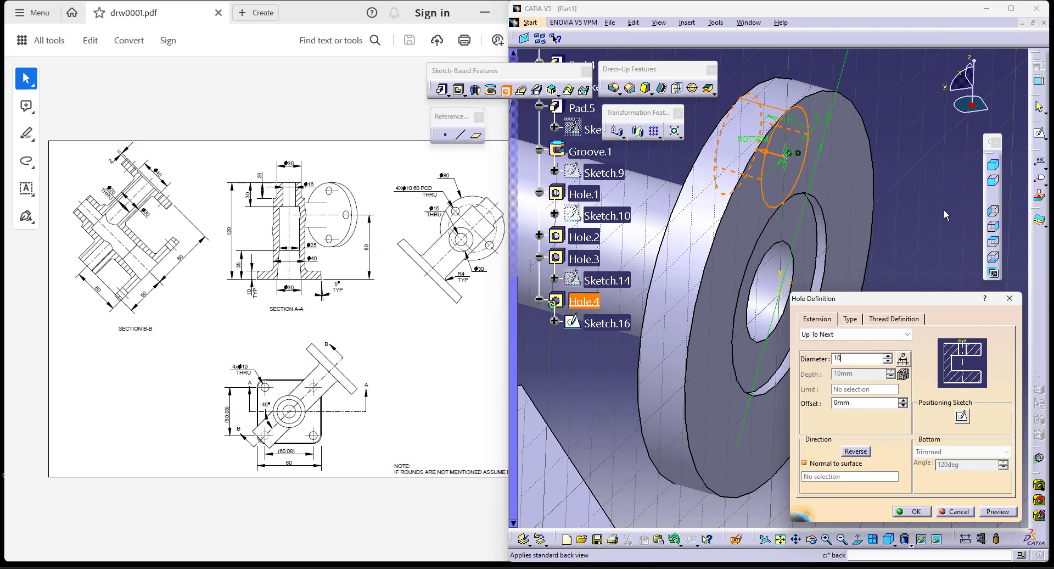
left_click(910, 445)
left_click(909, 511)
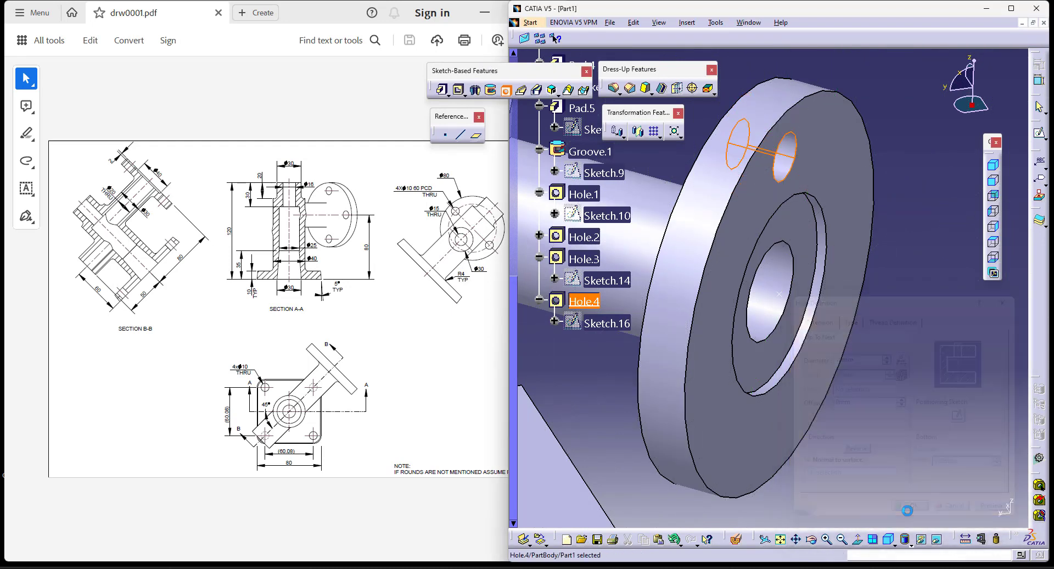
- Pattern the 10 mm bolt hole circularly as a complete crown of 4 instances around the large flange's cylindrical rim face
left_click(659, 136)
left_click(690, 145)
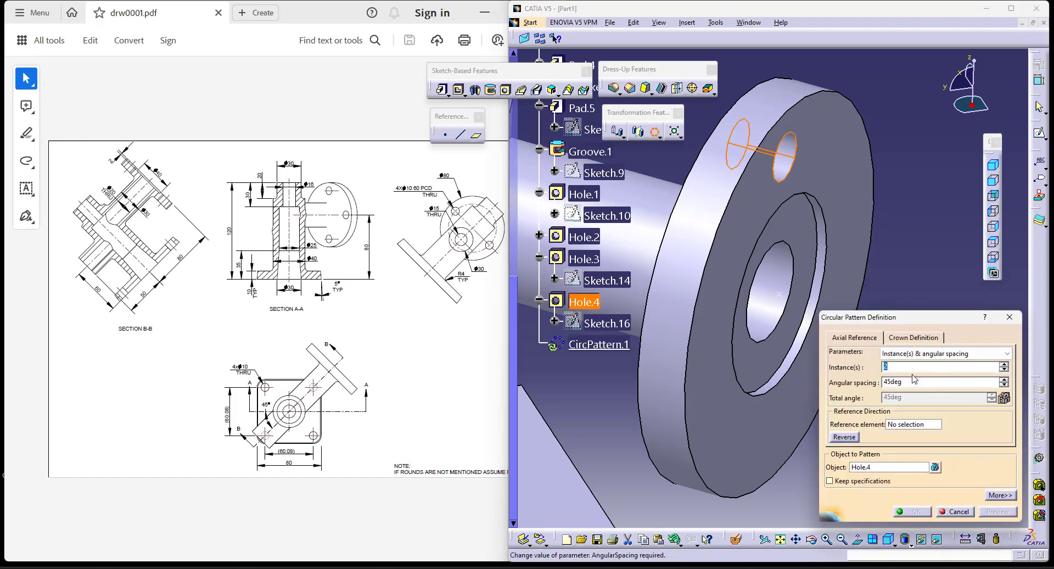
left_click(943, 353)
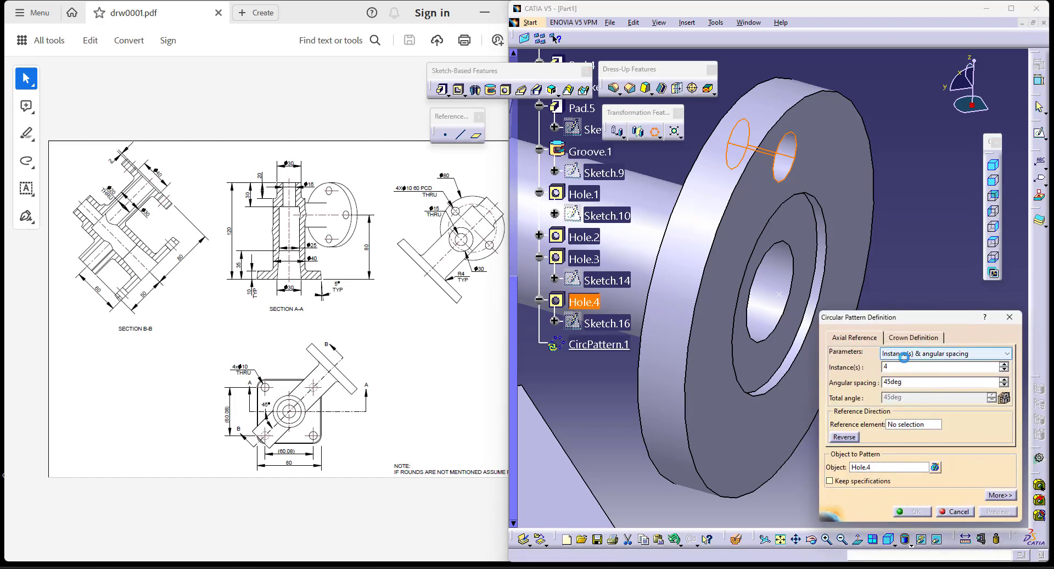
left_click(911, 388)
left_click(913, 424)
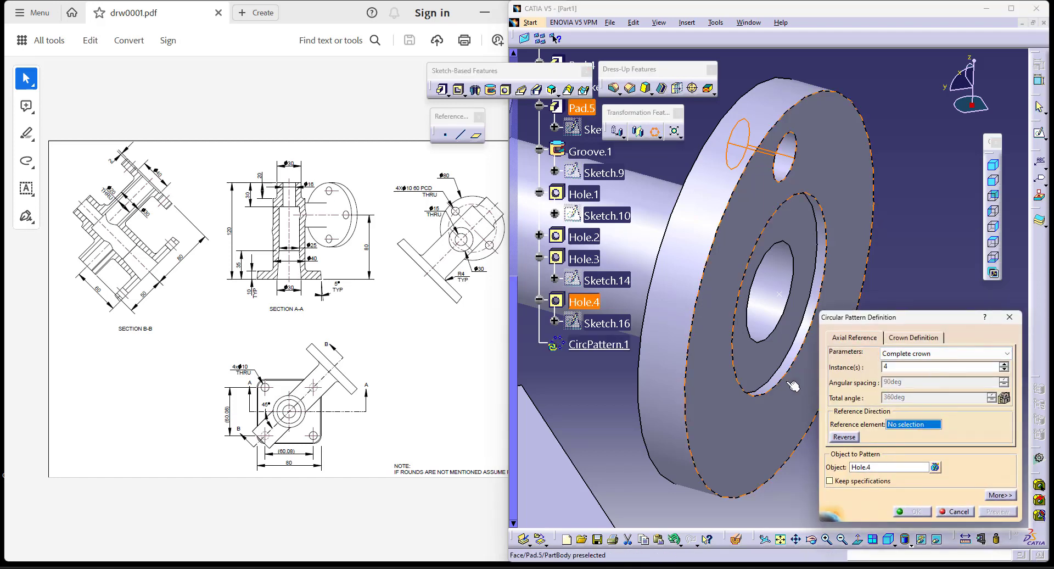
left_click(671, 291)
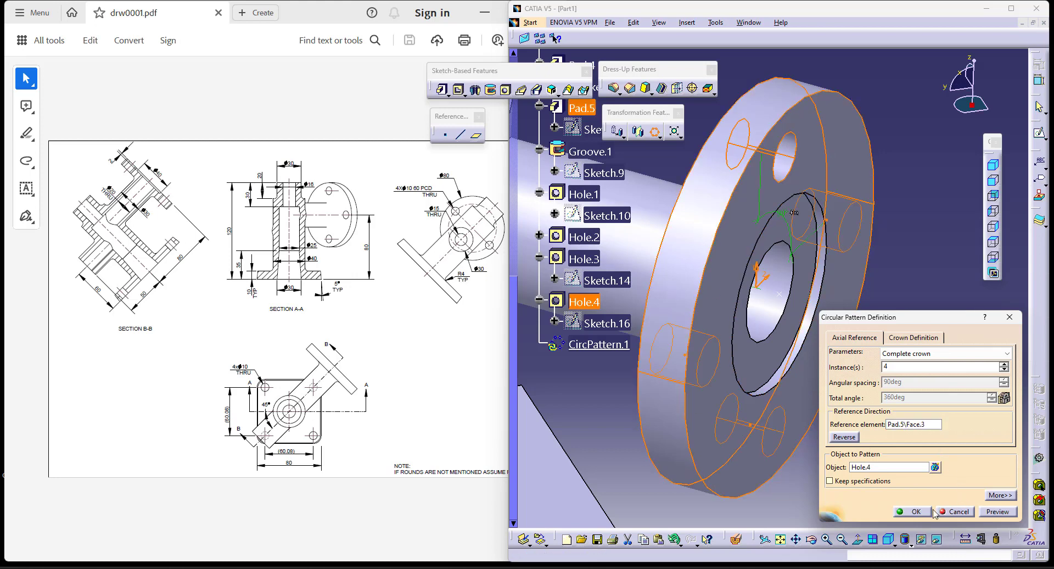
left_click(918, 506)
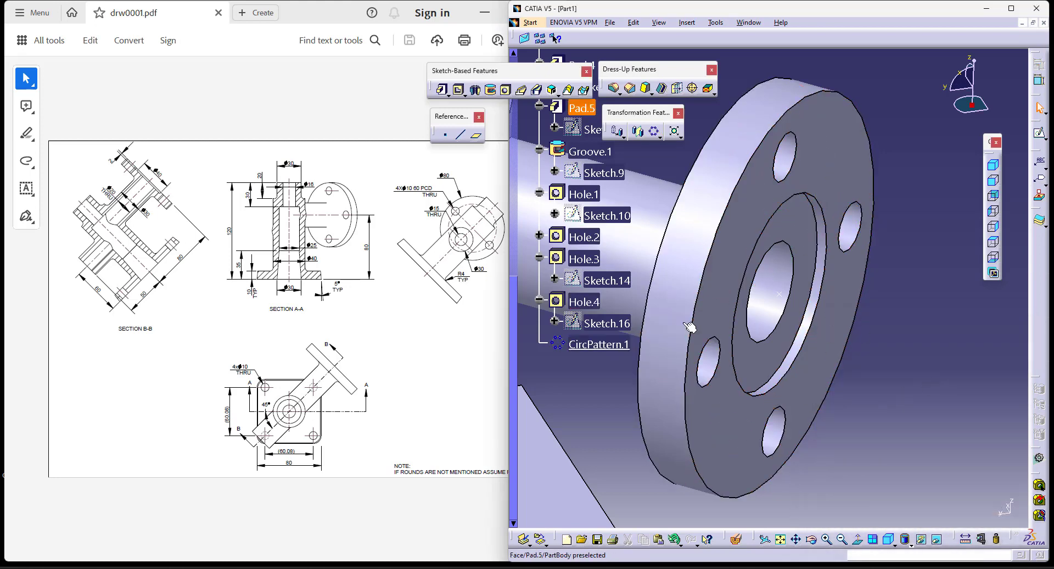
- Start a sketch on the base plate's top face and place a point near its upper-left corner, about 31 mm from the vertical axis
middle_click_drag(909, 190, 907, 301)
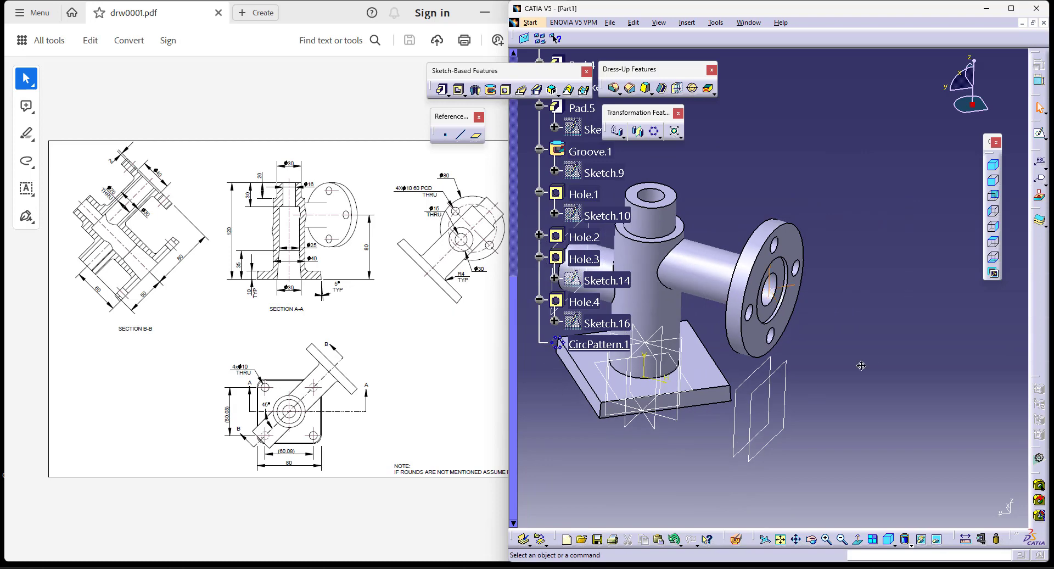
middle_click_drag(676, 365, 692, 355)
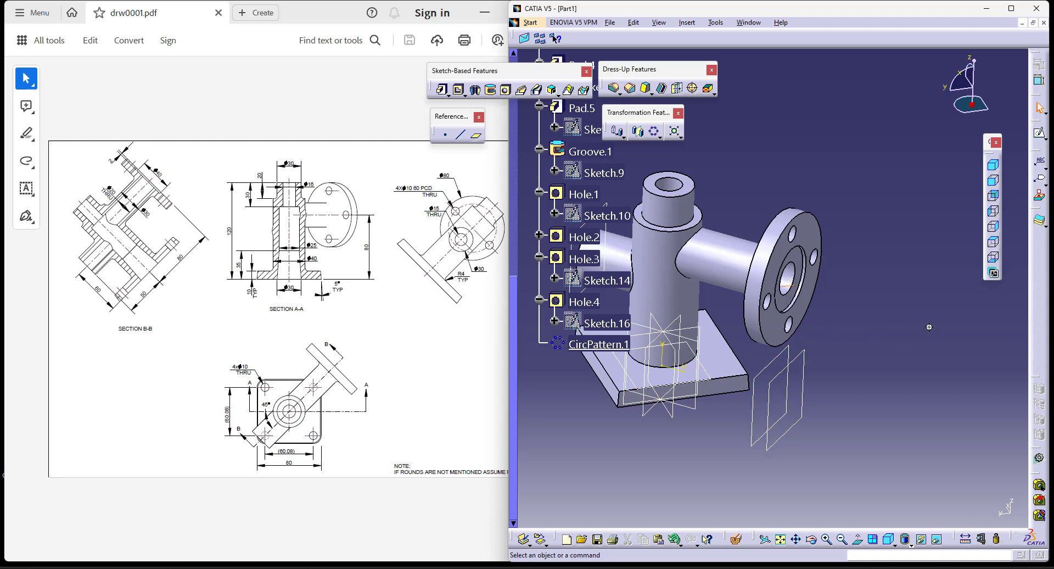
middle_click_drag(929, 327, 775, 283)
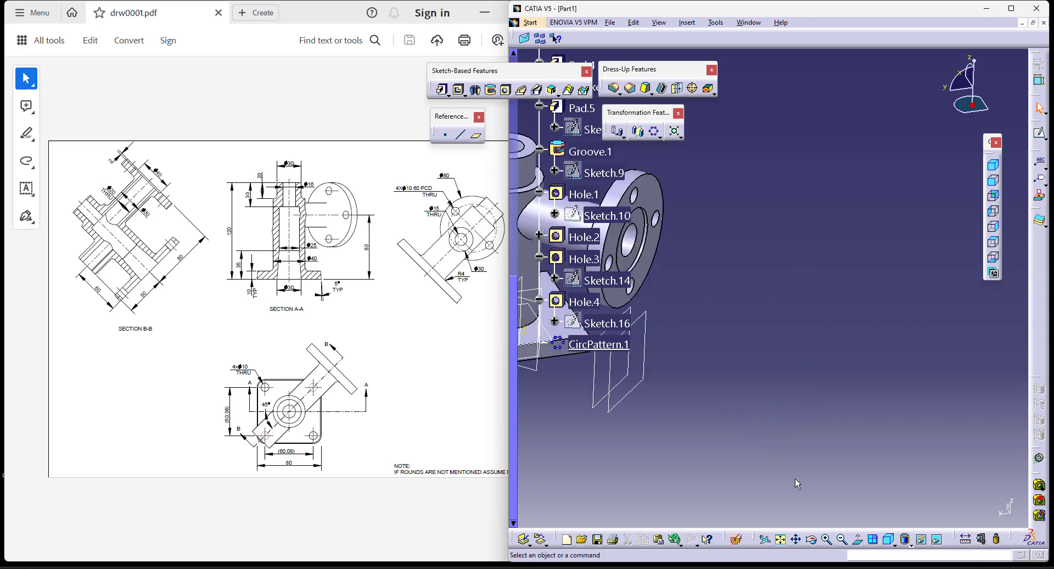
left_click(780, 539)
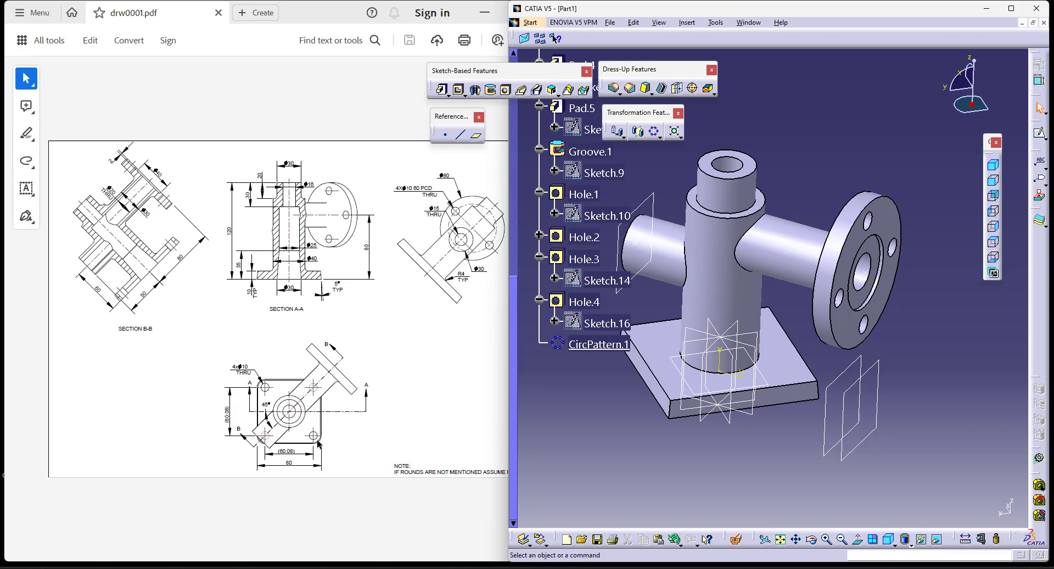
left_click(1039, 132)
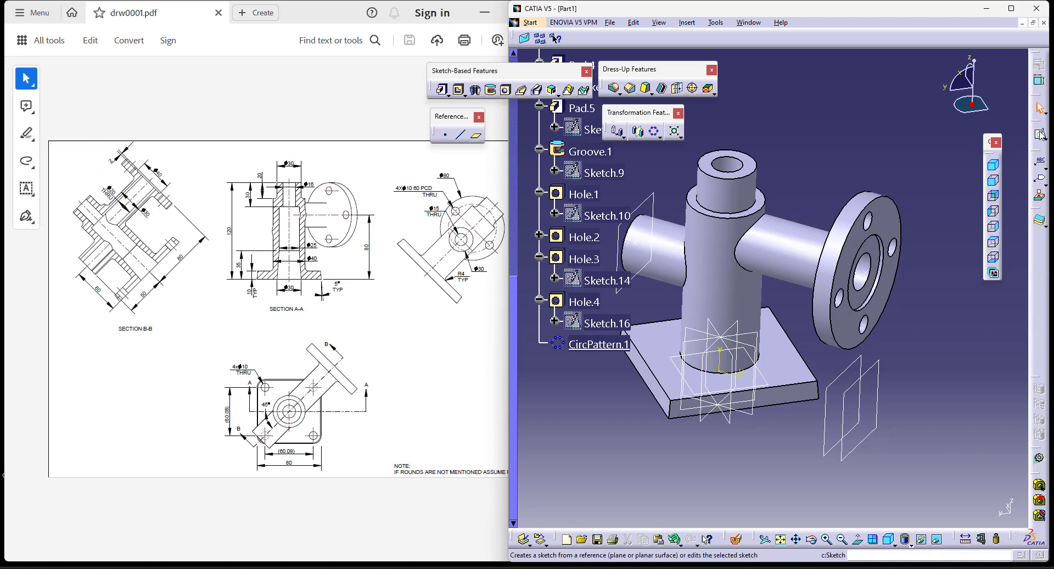
left_click(785, 353)
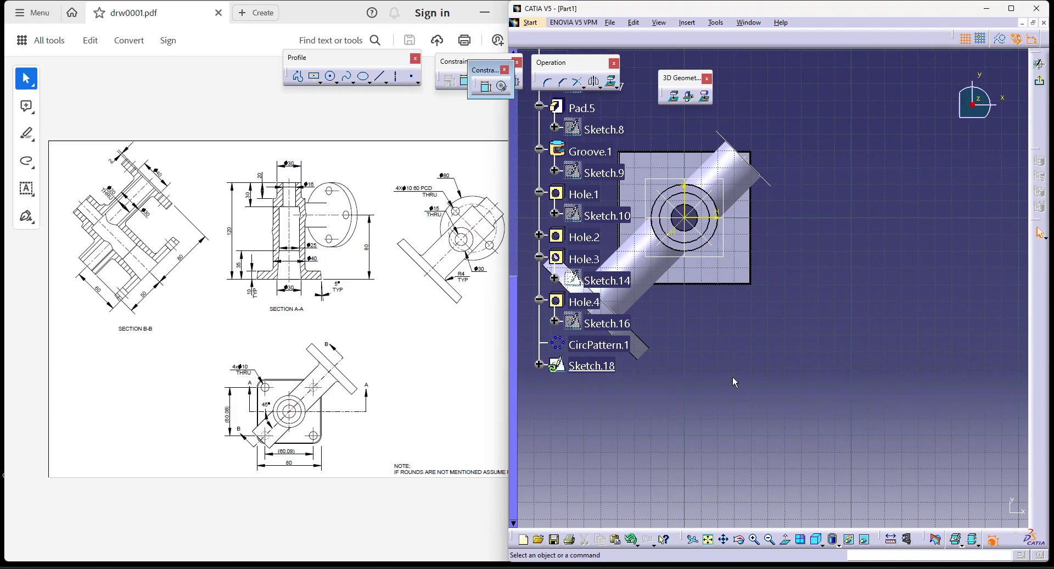
left_click(722, 540)
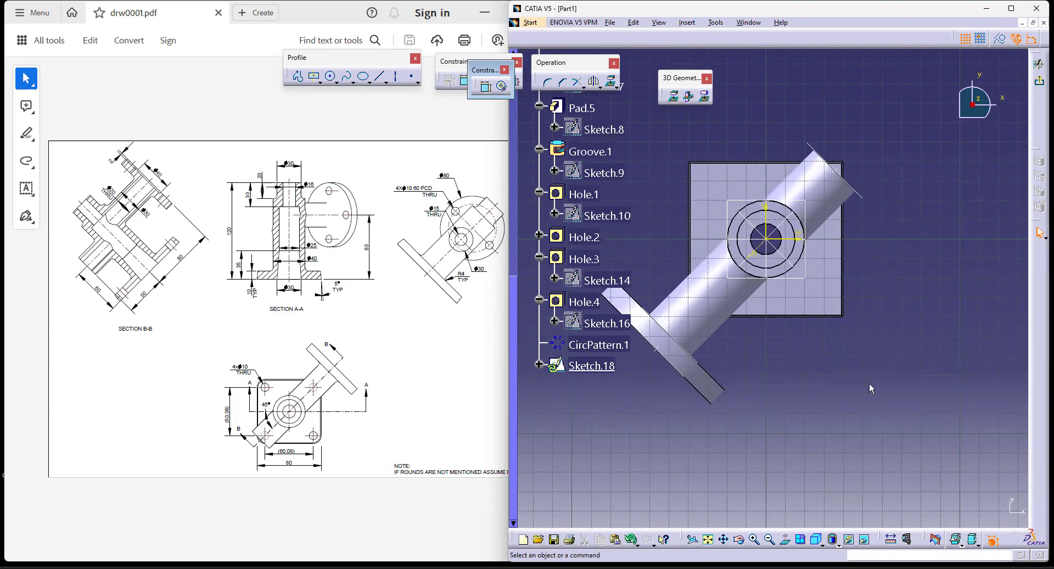
left_click(409, 76)
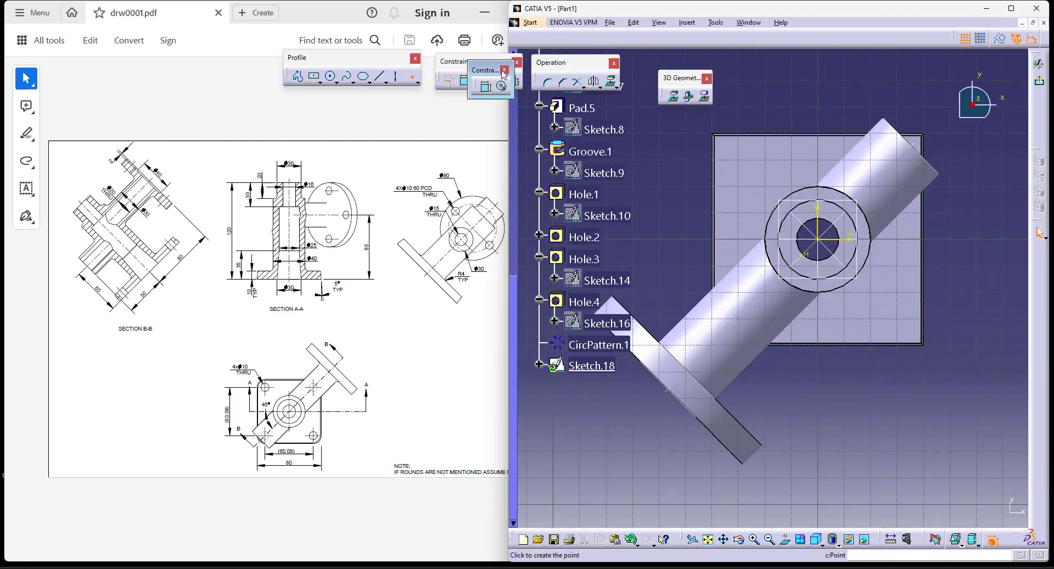
left_click(735, 156)
- Mirror the corner point about the sketch's horizontal axis and both resulting points about the vertical axis, giving one point per plate corner
left_click(594, 82)
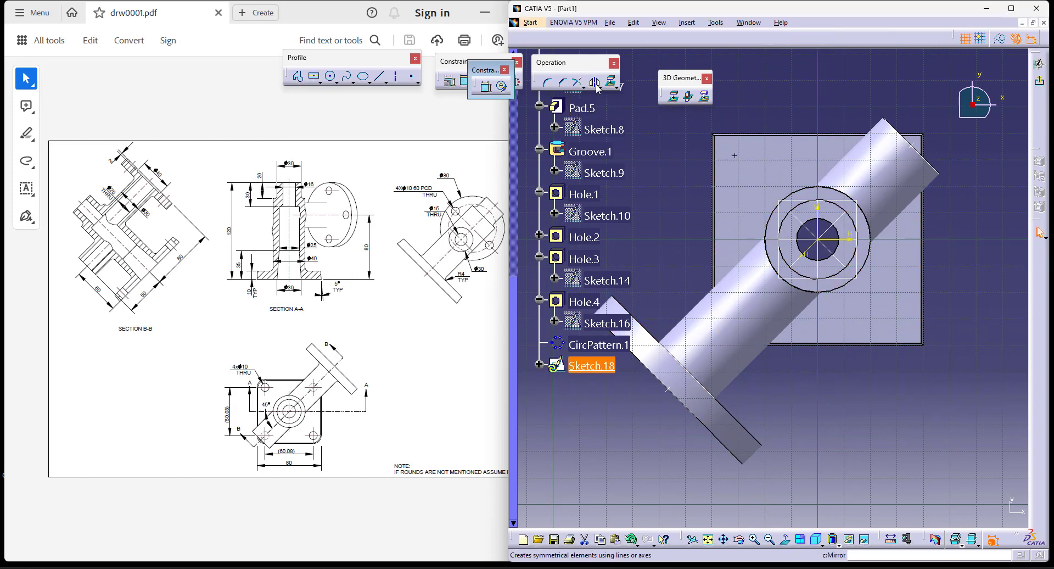
left_click(839, 244)
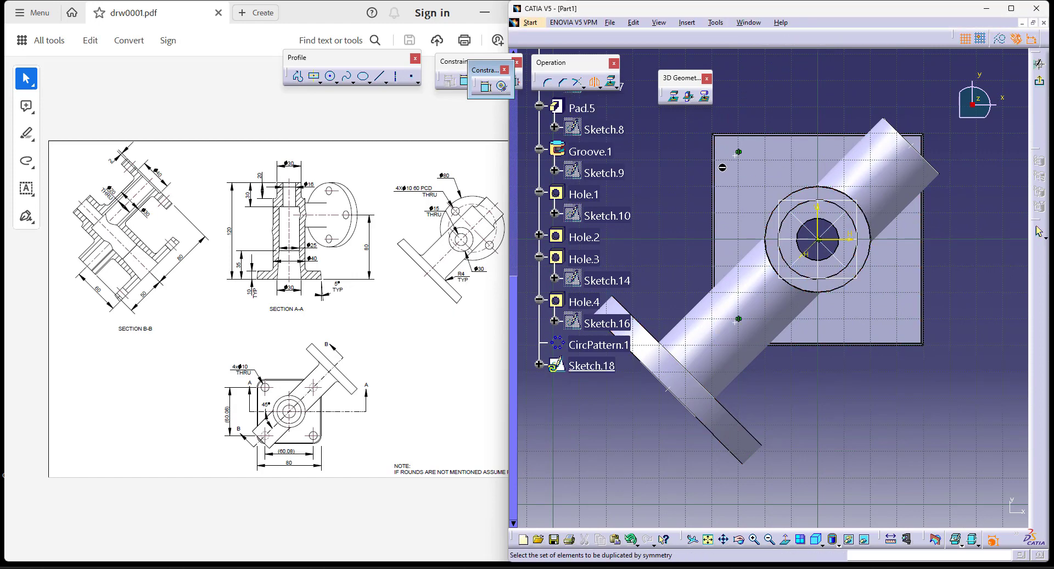
mouse_move(694, 148)
left_mouse_down()
mouse_move(747, 286)
mouse_move(741, 334)
left_mouse_up()
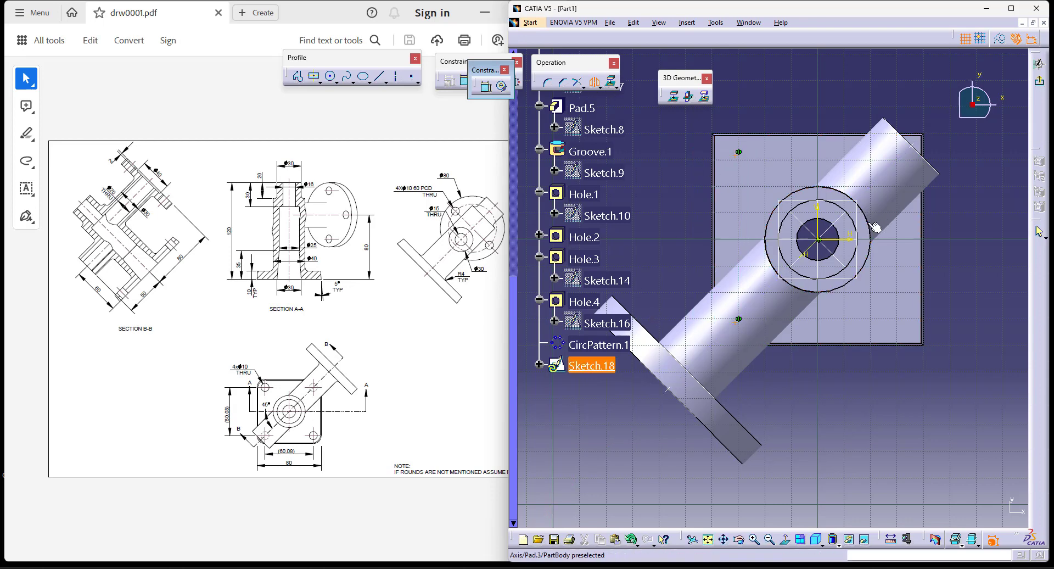
left_click(821, 220)
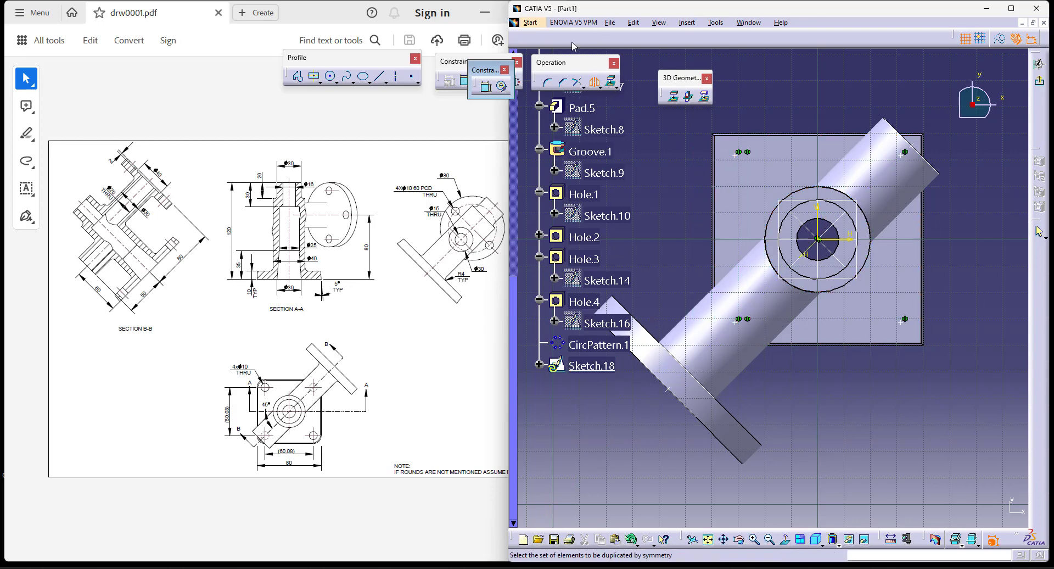
left_click(601, 87)
left_click(617, 92)
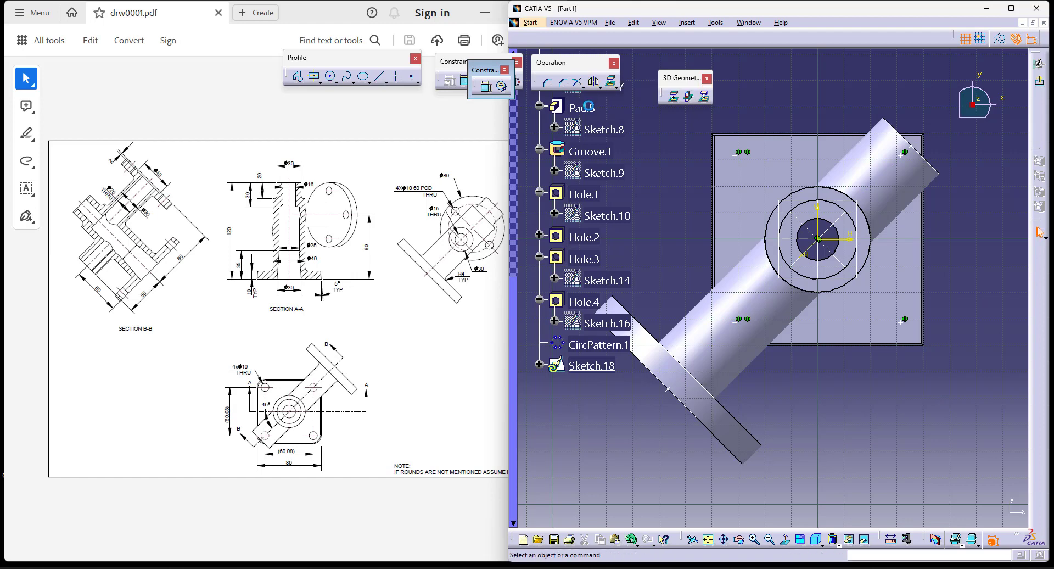
- Dimension the horizontal distance between the two upper points and set it to 60.08 mm
left_click(736, 155)
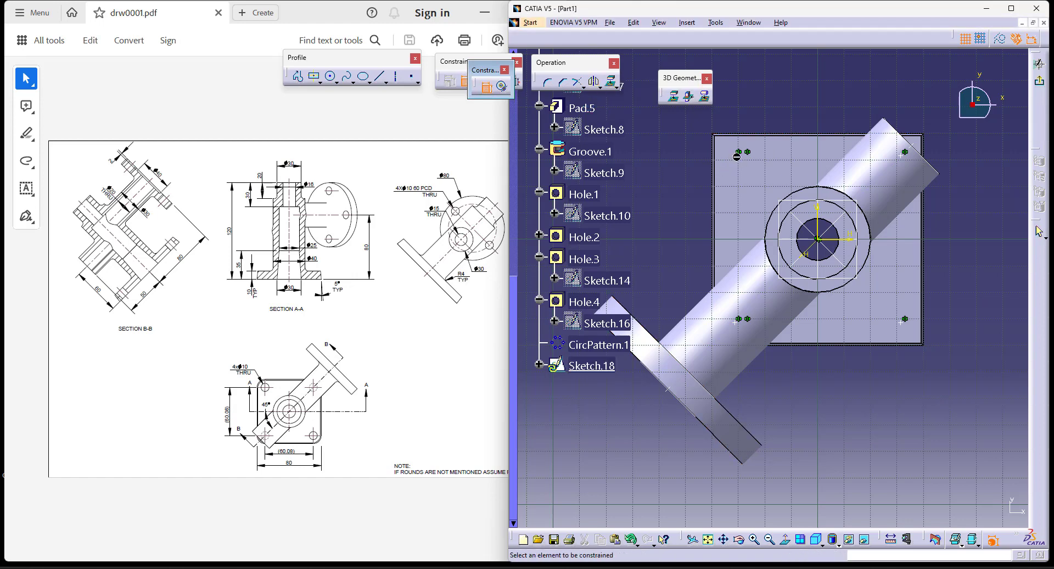
left_click(906, 155)
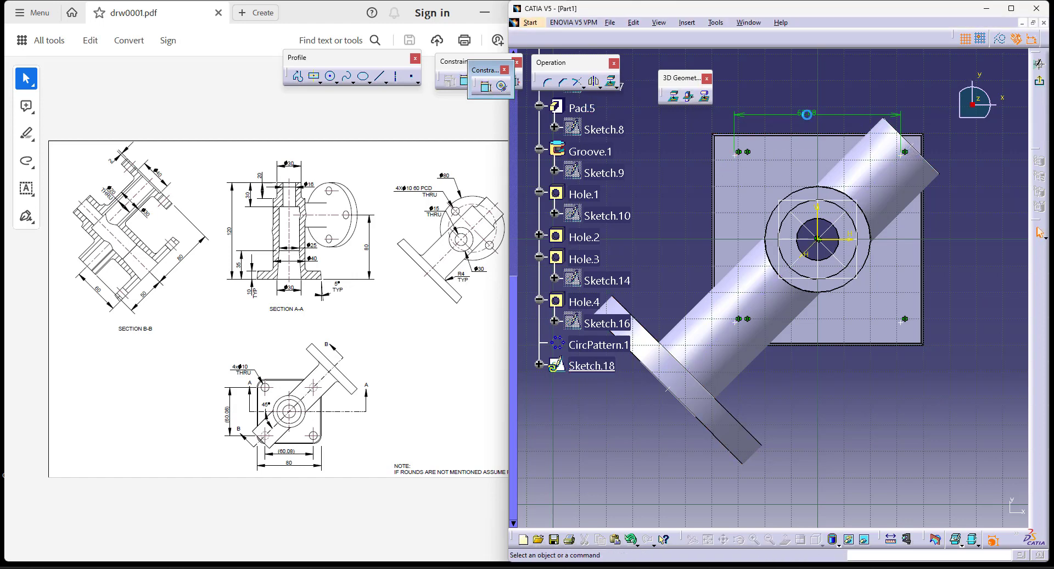
left_click(807, 110)
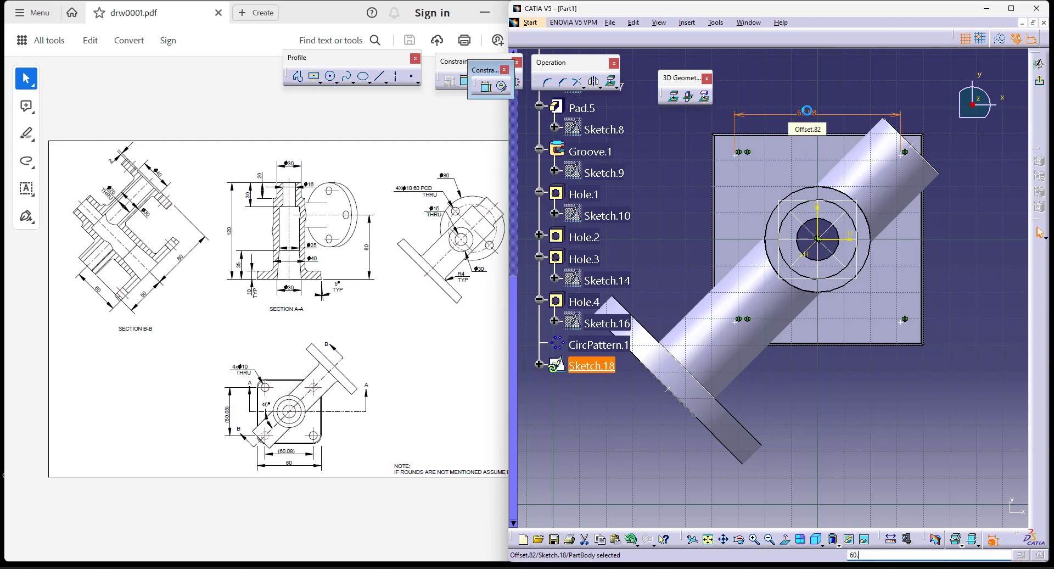
key("Return")
left_click(861, 312)
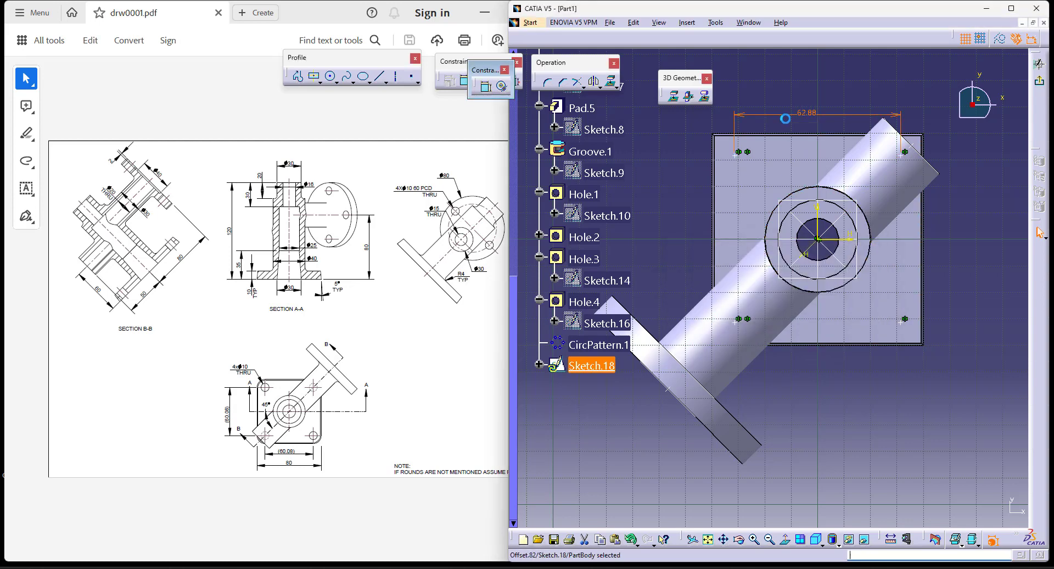
double_click(801, 114)
type("60.0")
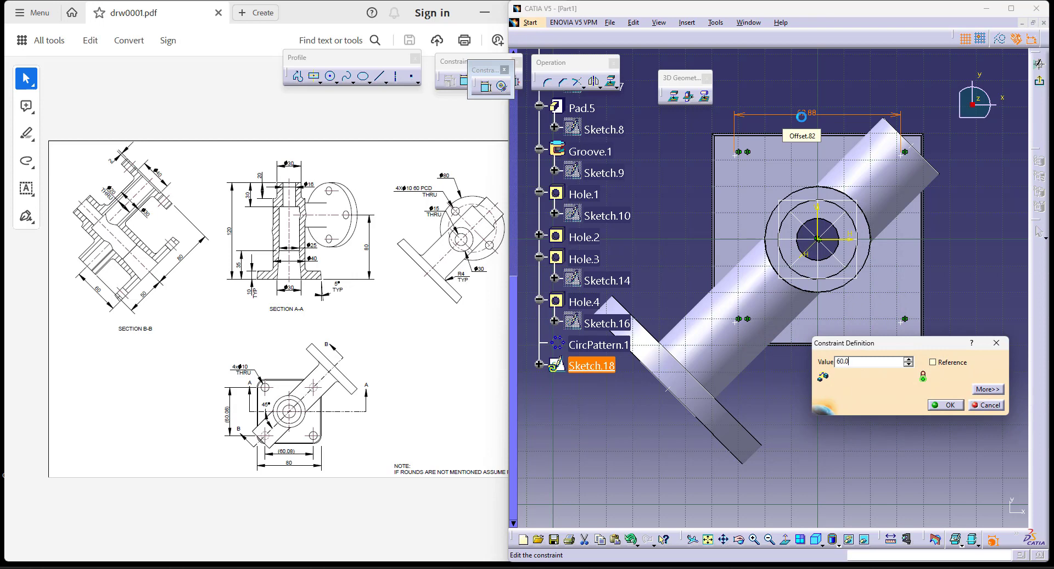
type("8")
key("Return")
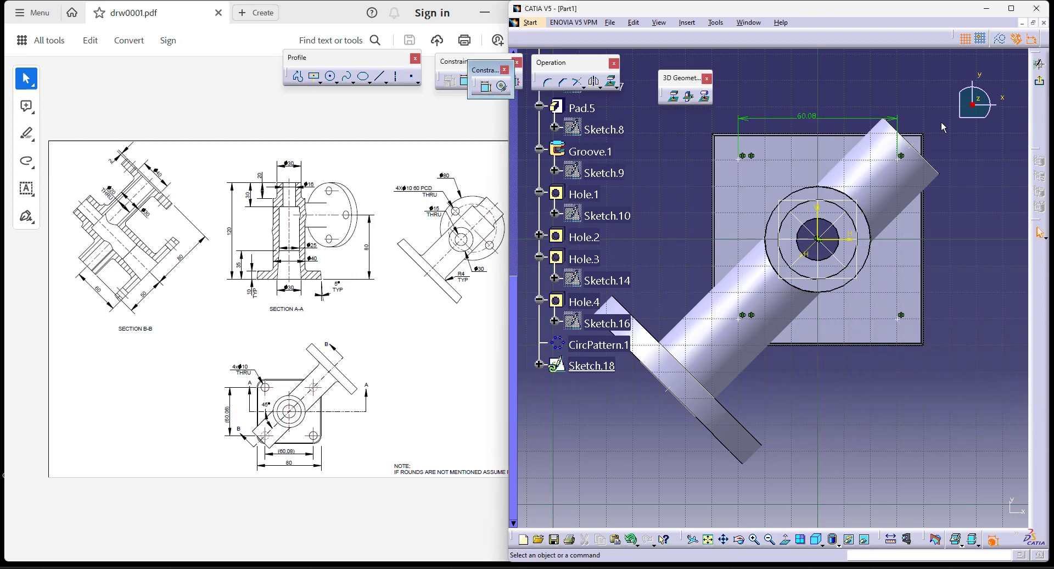
- Leave the point sketch and create a 10 mm diameter Up To Next hole on the base plate's top face at one corner point
left_click(1039, 81)
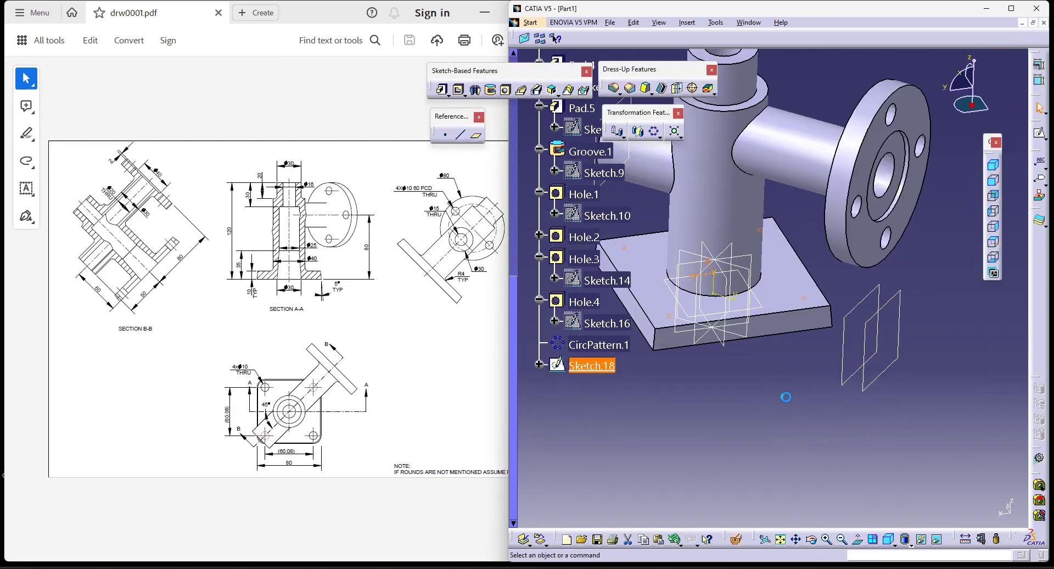
left_click(787, 397)
middle_click_drag(748, 383, 863, 404)
left_click(505, 95)
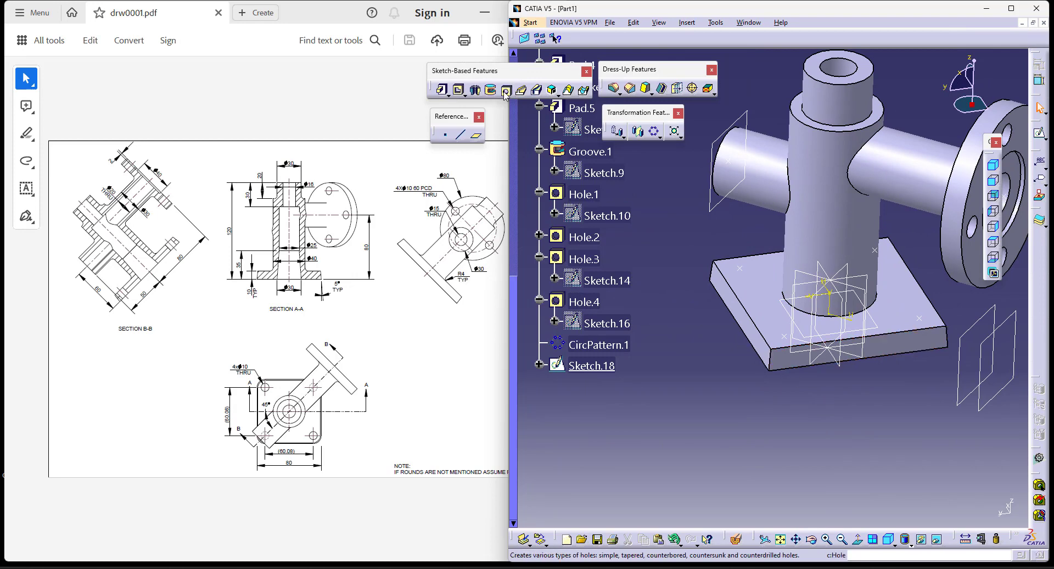
left_click(748, 284)
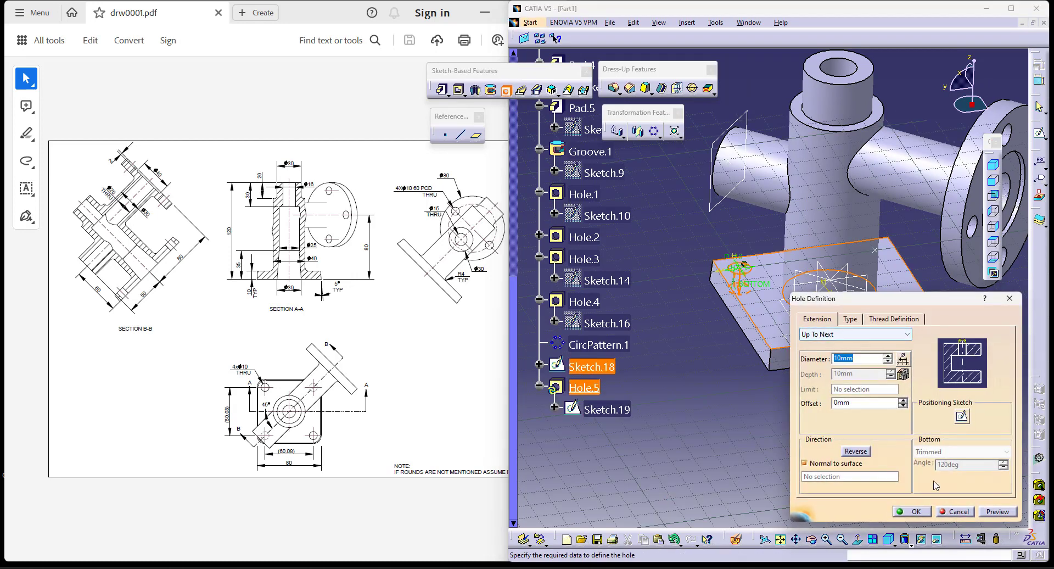
left_click(916, 512)
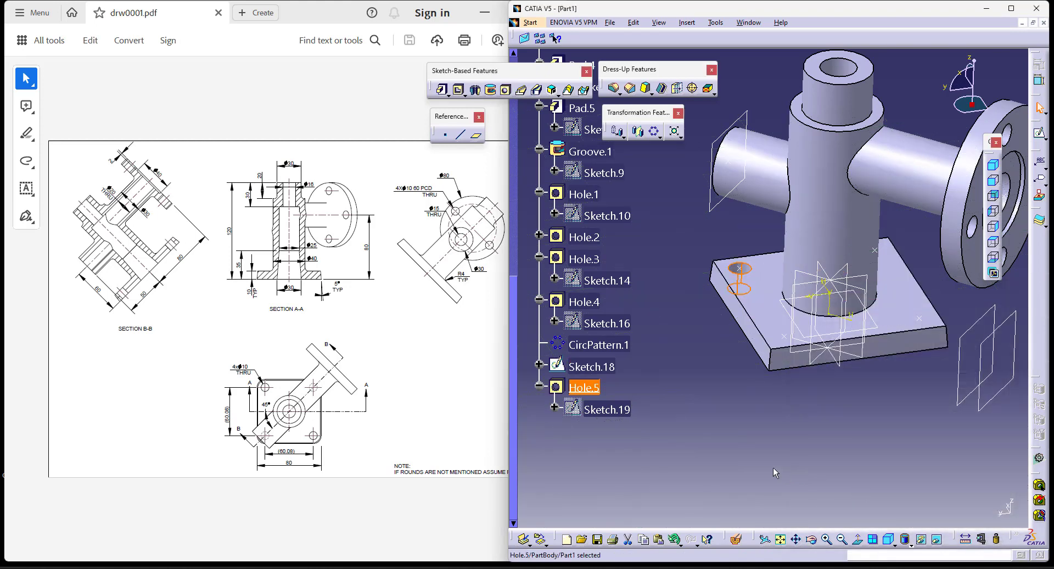
- Create a user pattern of the base plate hole with the four-point sketch, Sketch.18, as its positions
left_click(654, 131)
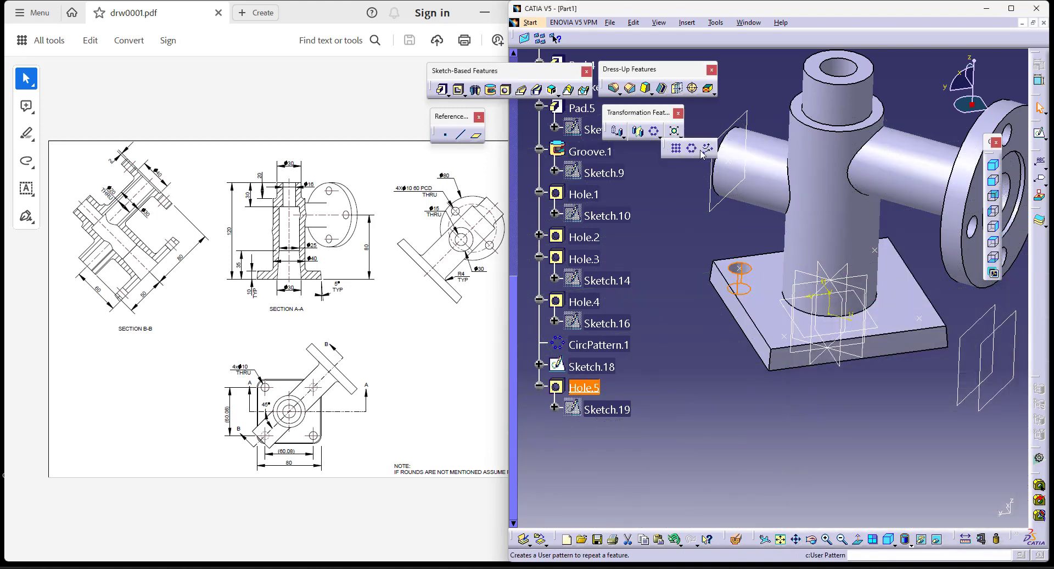
left_click(915, 319)
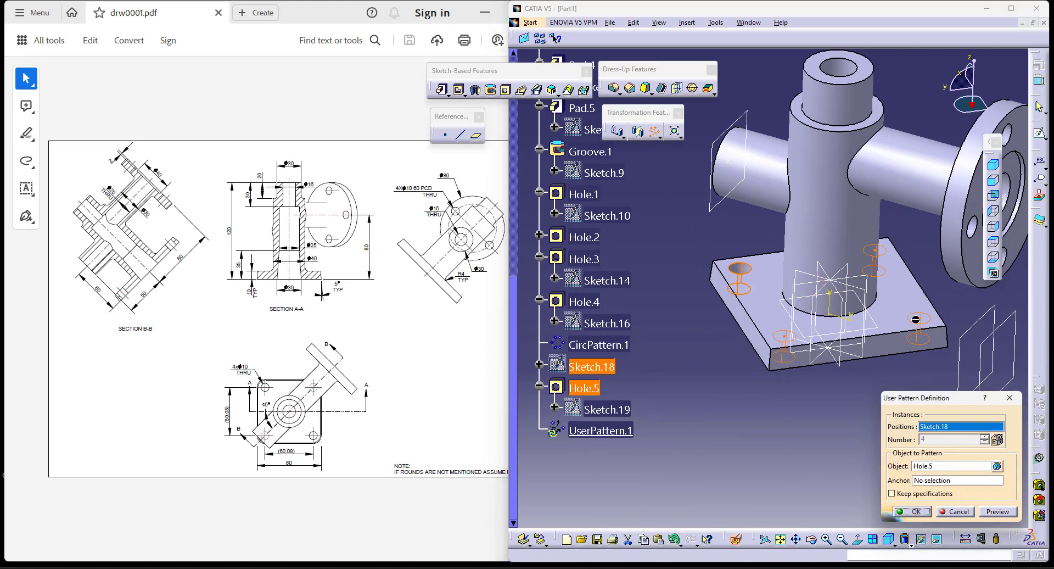
left_click(916, 511)
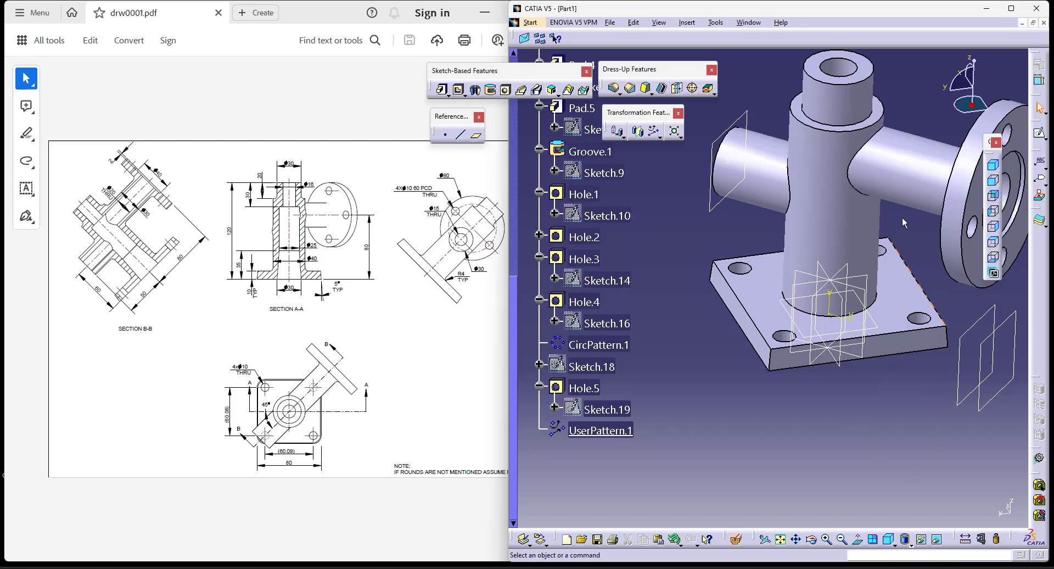
- Start an edge fillet and select the base plate's four vertical corner edges
left_click(613, 88)
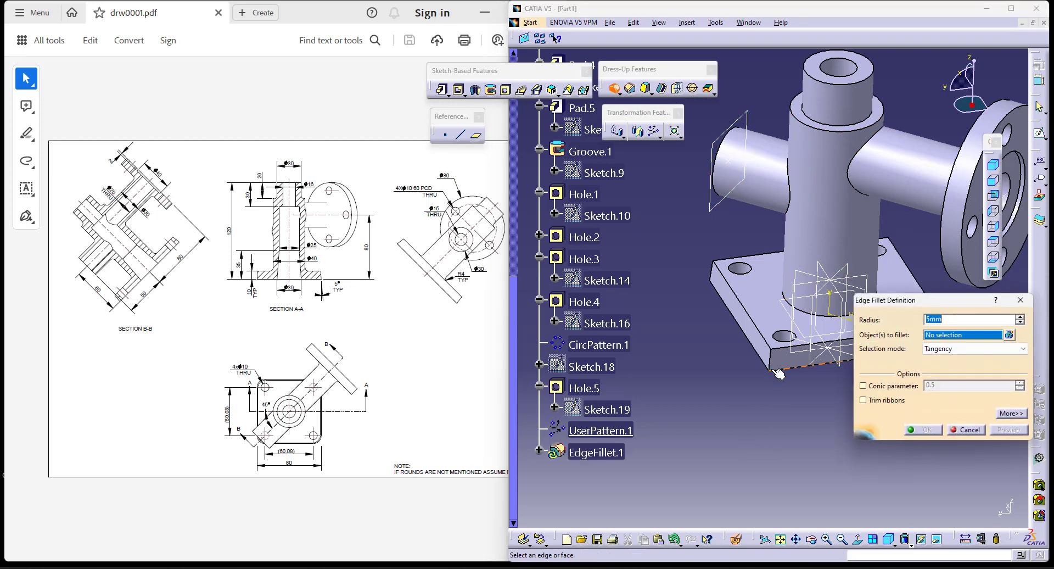
left_click(711, 270)
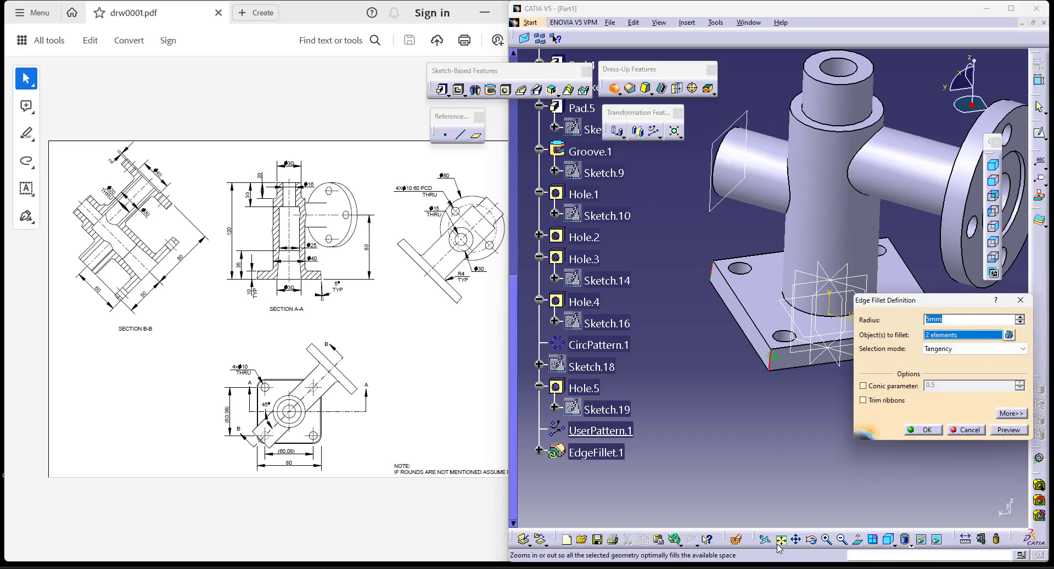
left_click(796, 540)
left_click_drag(817, 445, 649, 495)
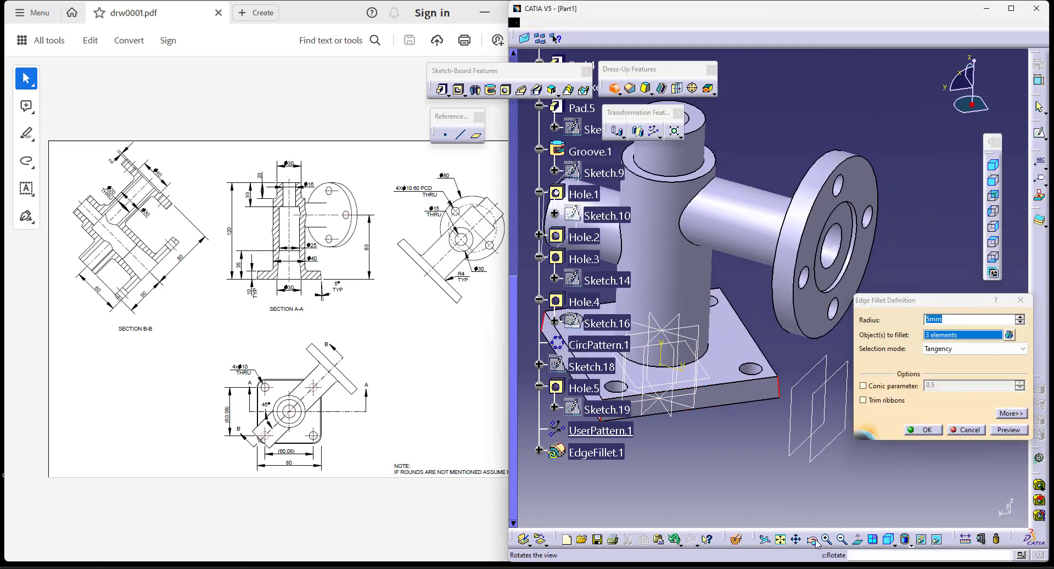
key("Return")
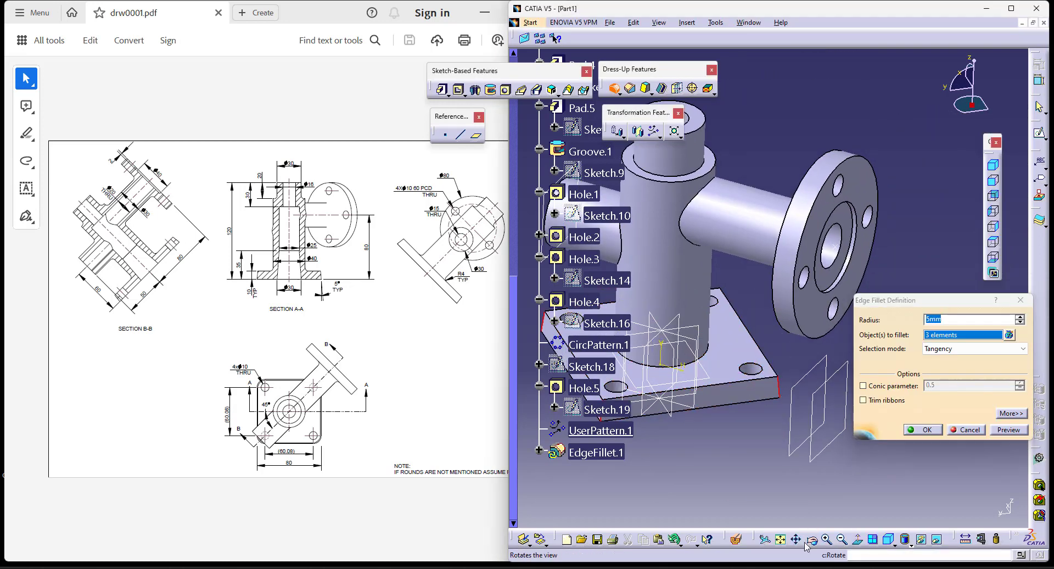
left_click(811, 540)
left_click_drag(863, 359, 843, 294)
left_click(844, 295)
- Check the drawing's note on unspecified rounds, set the corner fillet radius to 10 mm, apply it and switch to the isometric view
left_click(947, 318)
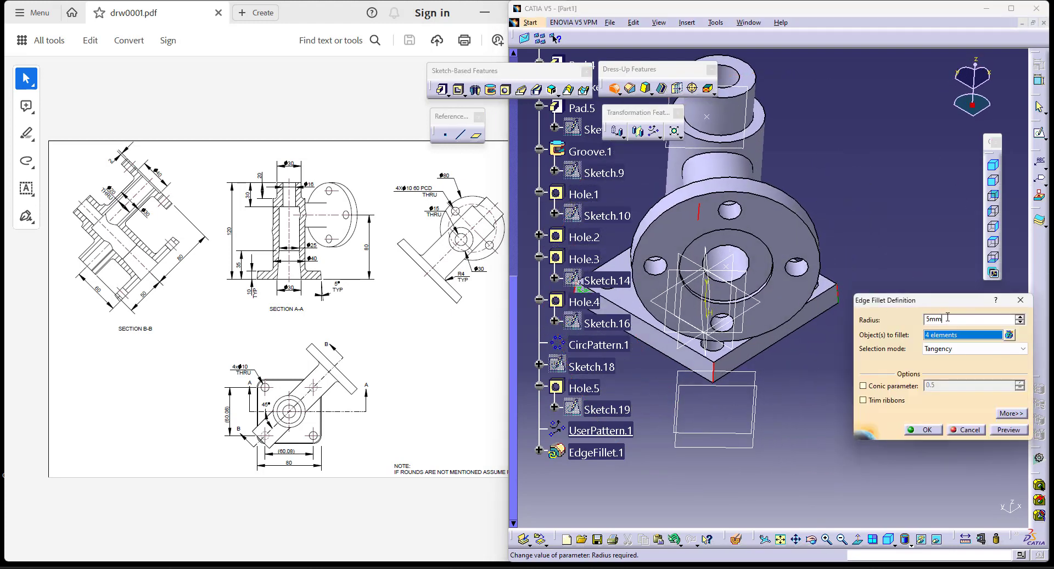
left_click(469, 469)
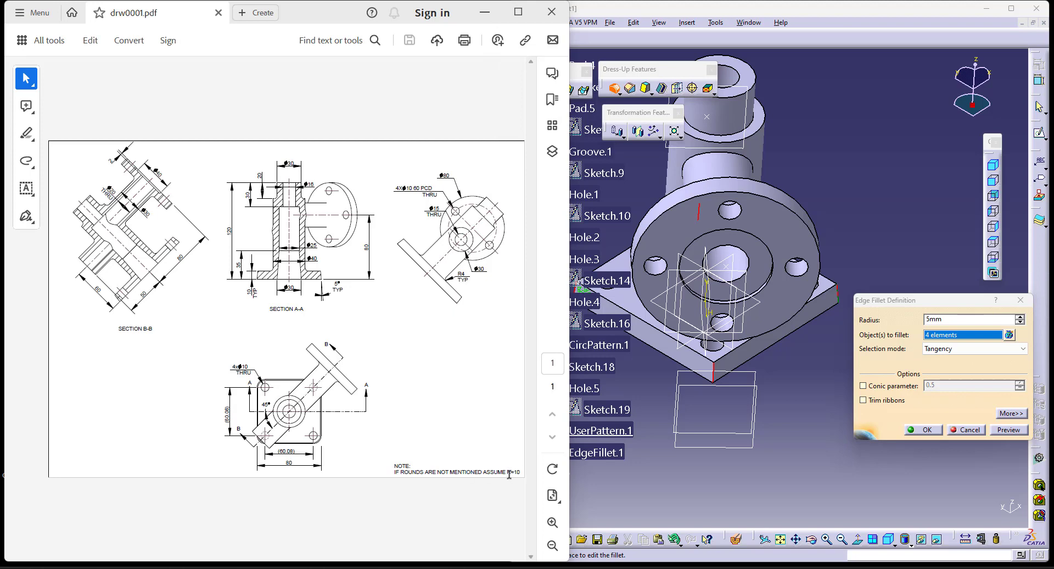
left_click(956, 320)
type("10")
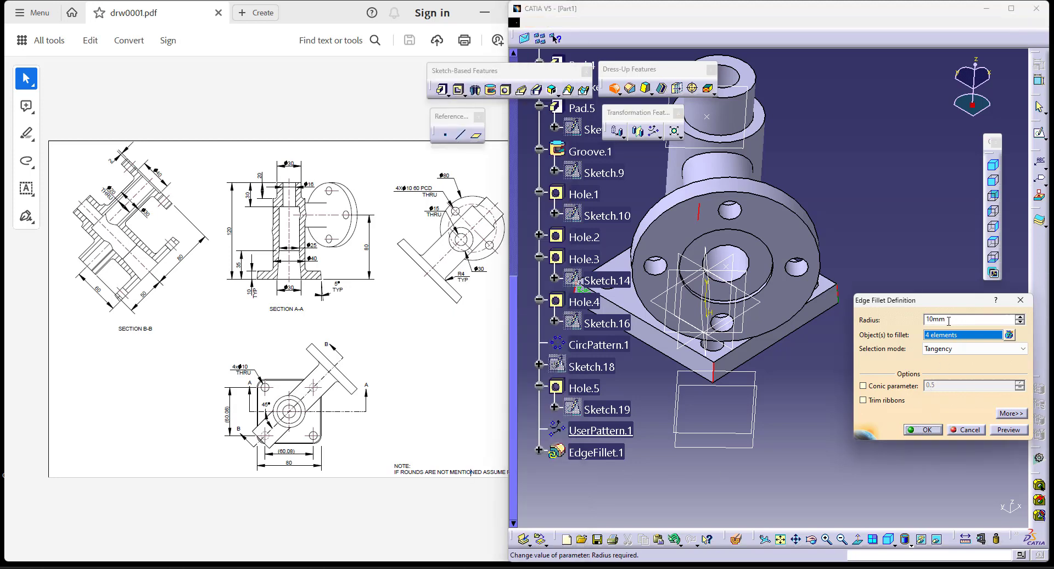
left_click(923, 429)
left_click(977, 432)
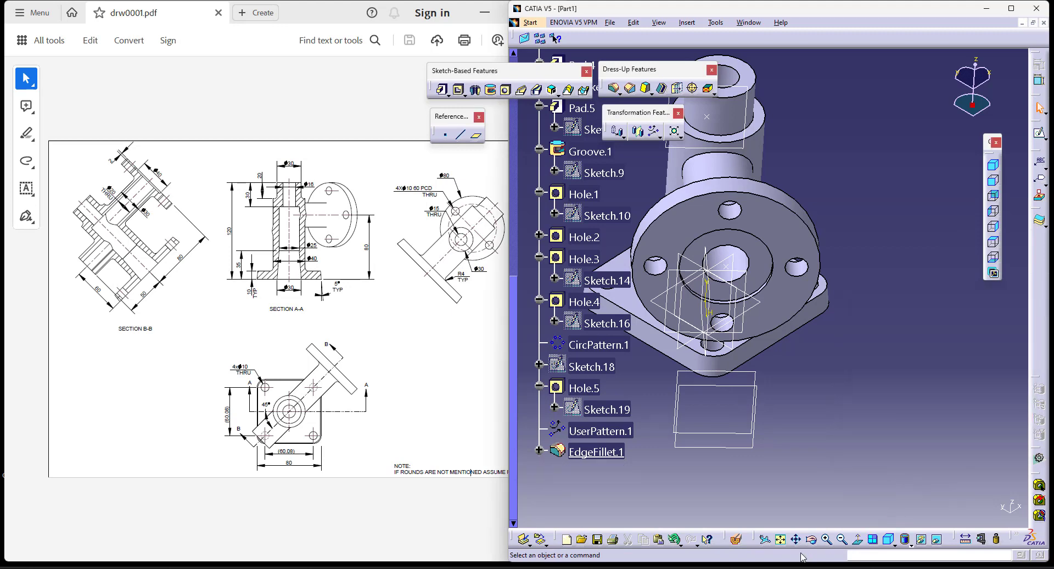
left_click(889, 539)
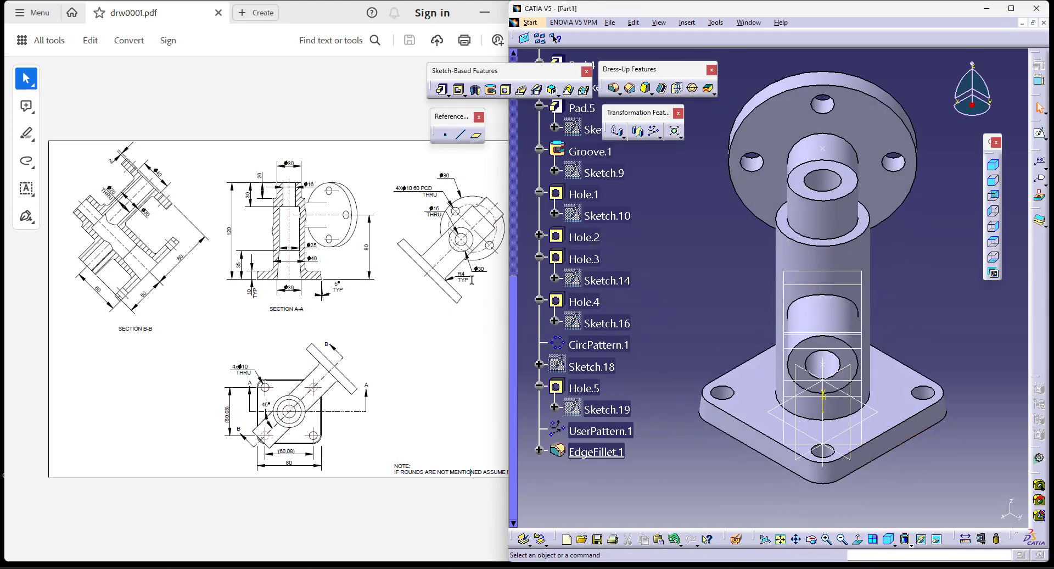
- Fillet the edges at the vertical tube's base, both branch tube junctions, the round flange's tube joint and the top neck's step
left_click(614, 88)
left_click(846, 420)
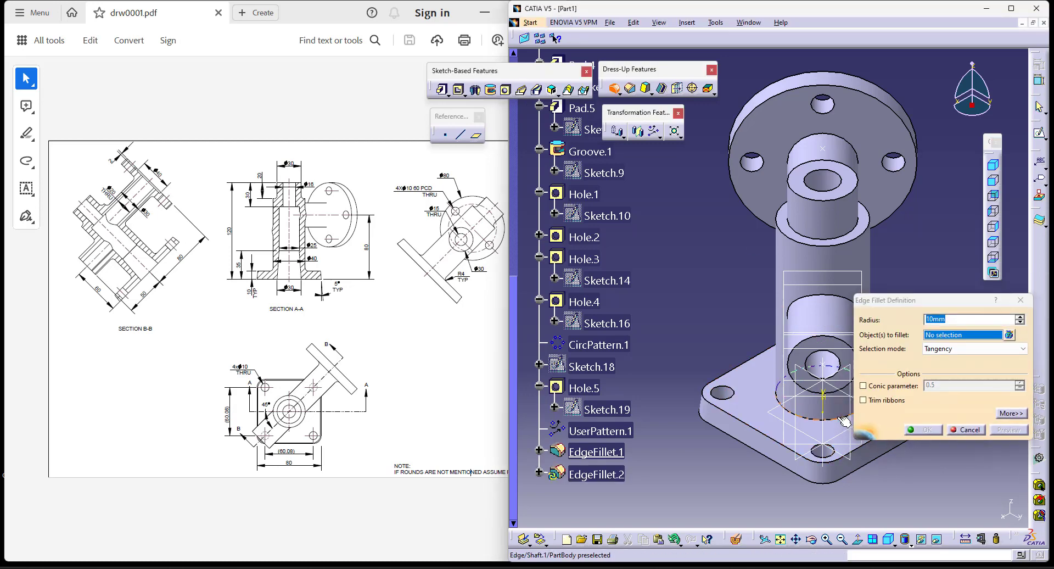
left_click(816, 298)
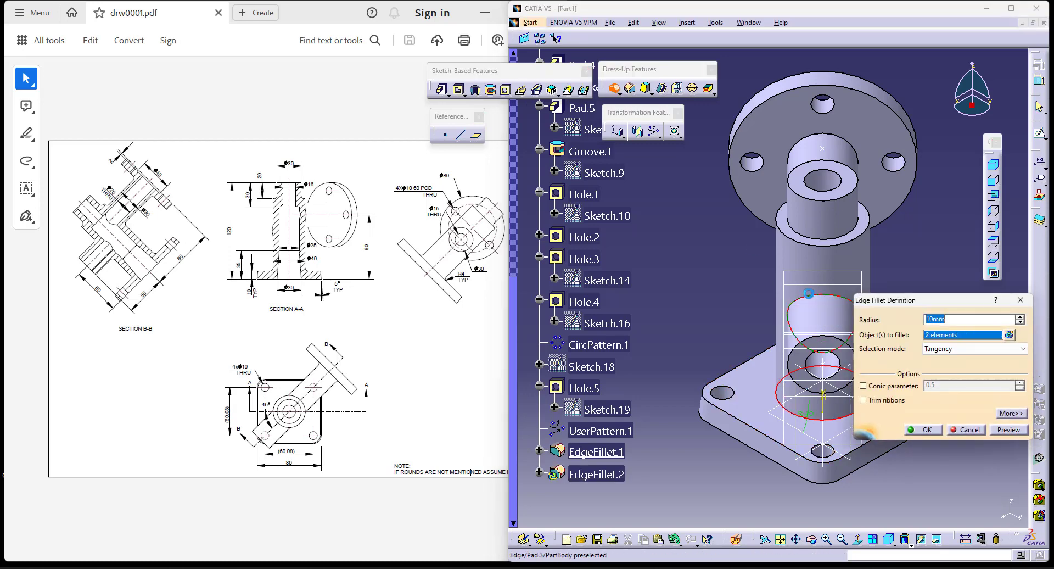
left_click(853, 143)
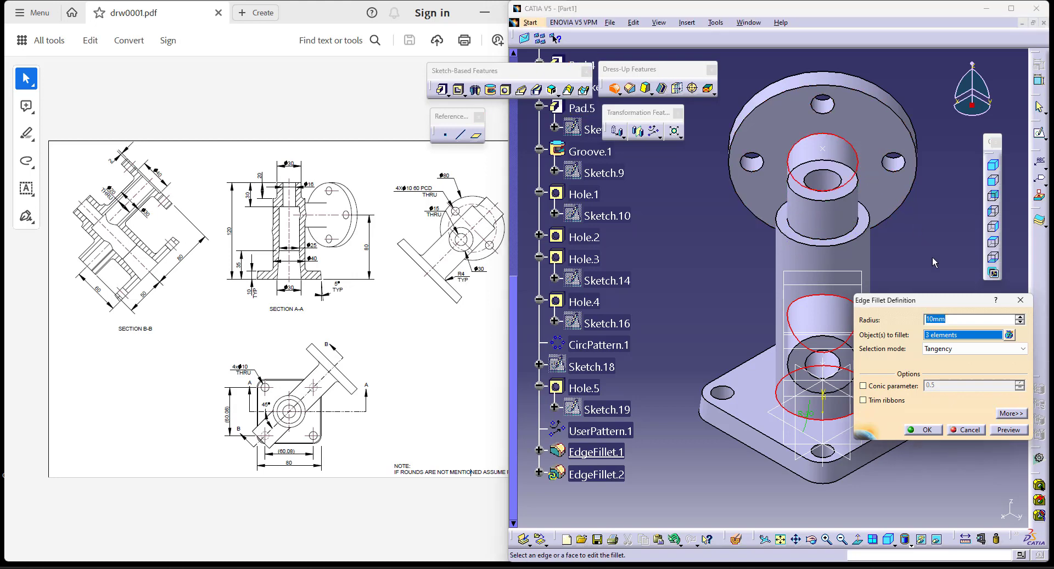
left_click(808, 540)
left_click_drag(927, 291, 519, 292)
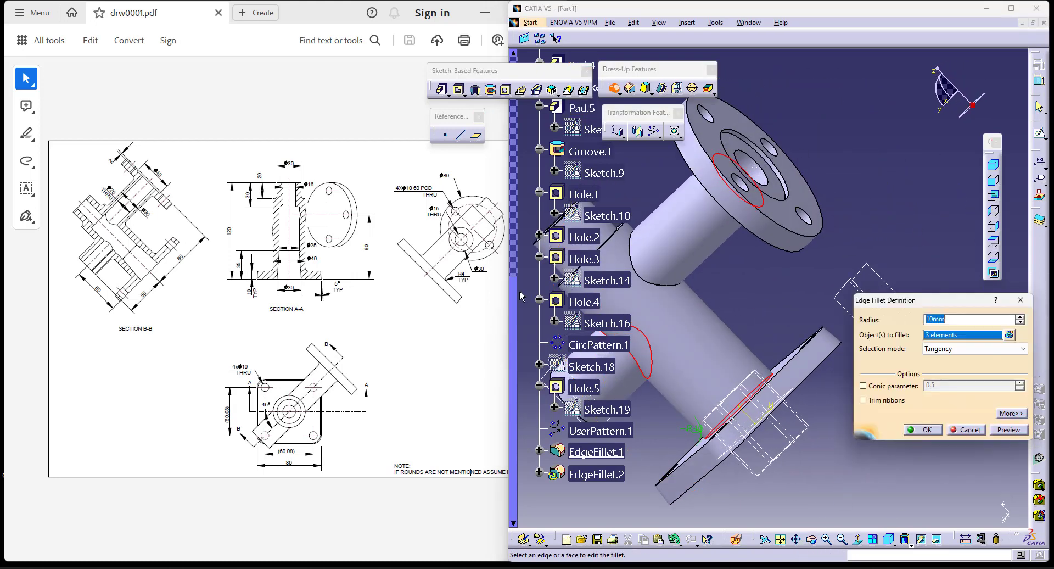
left_click(645, 279)
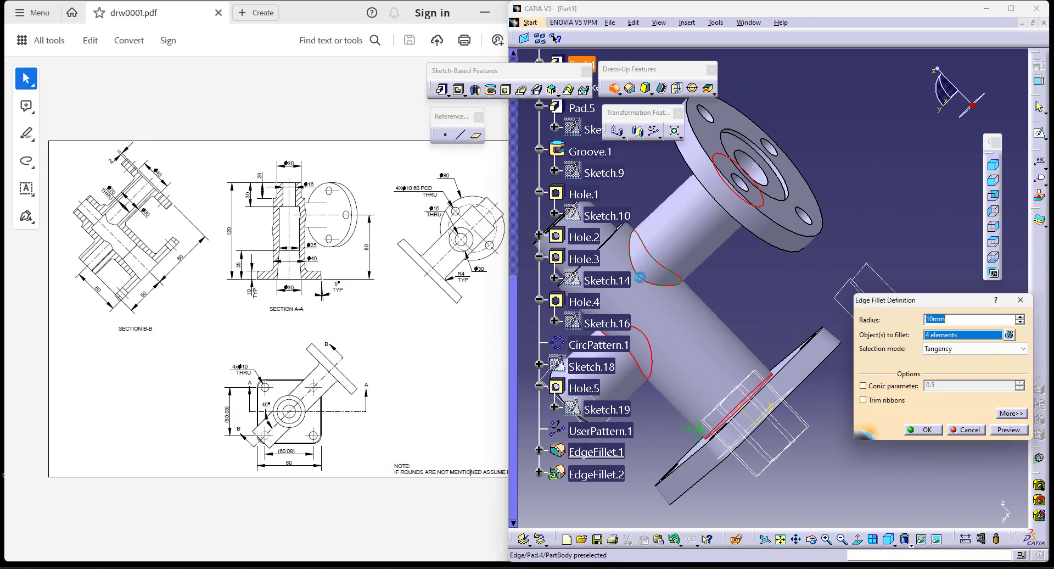
left_click(873, 541)
left_click(905, 449)
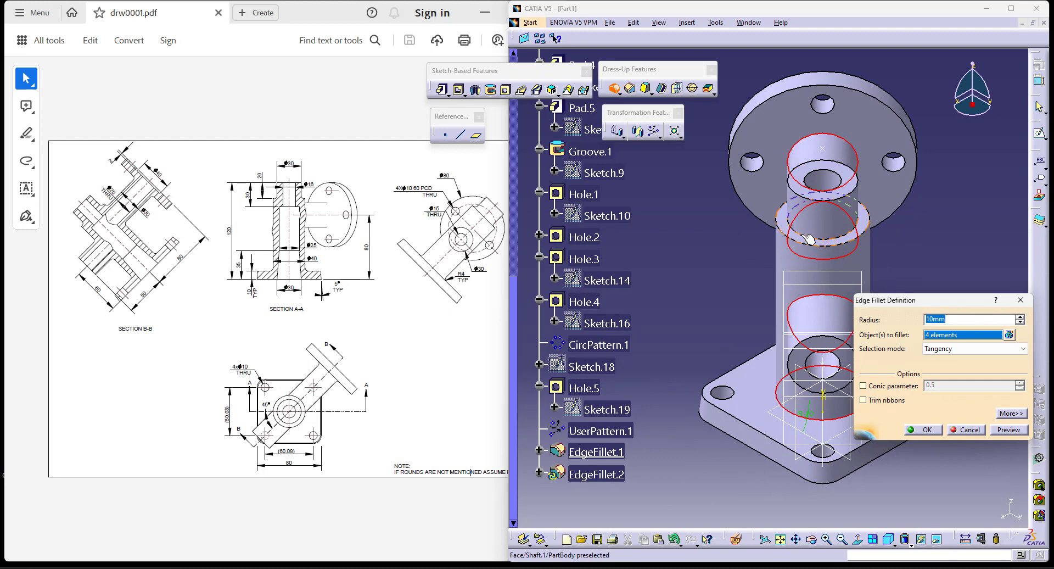
left_click(787, 241)
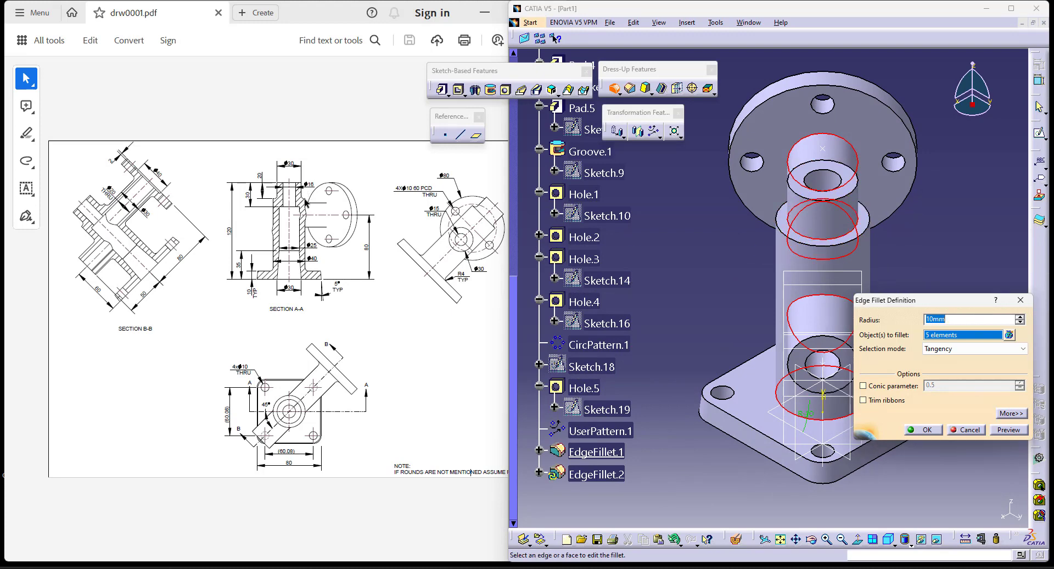
key("Return")
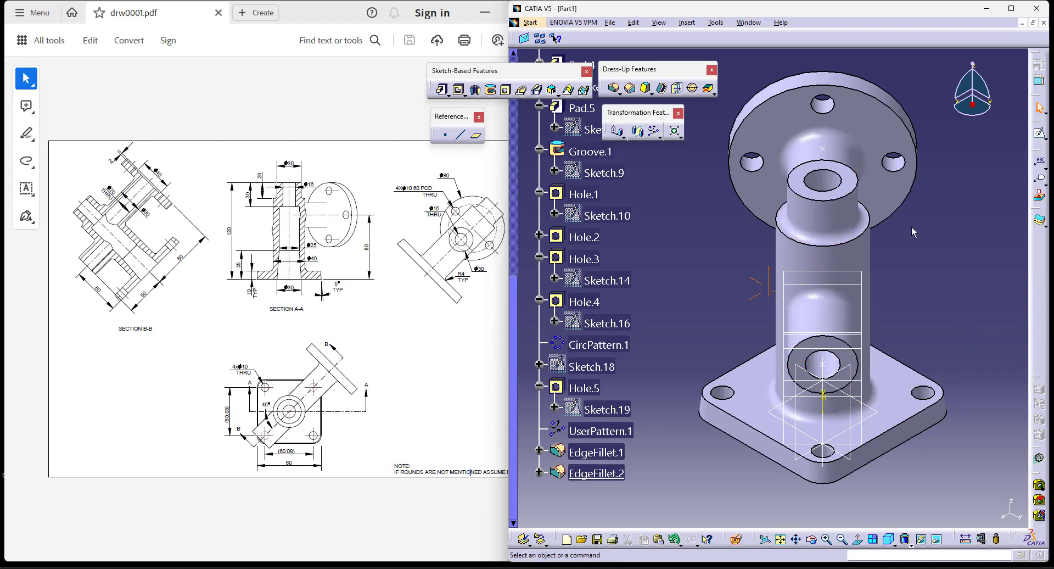
- Cut the part lengthwise through its tube axes with Dynamic Sectioning and examine the bores and wall thicknesses against the section drawing
middle_click_drag(911, 225, 906, 259, "ctrl")
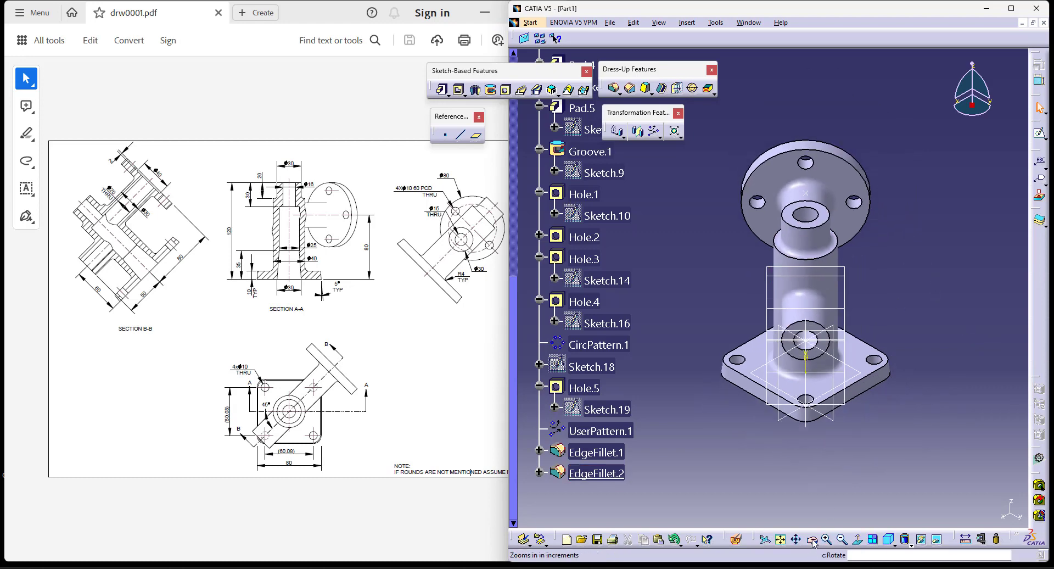
middle_click_drag(975, 434, 972, 425)
left_click_drag(972, 424, 803, 353)
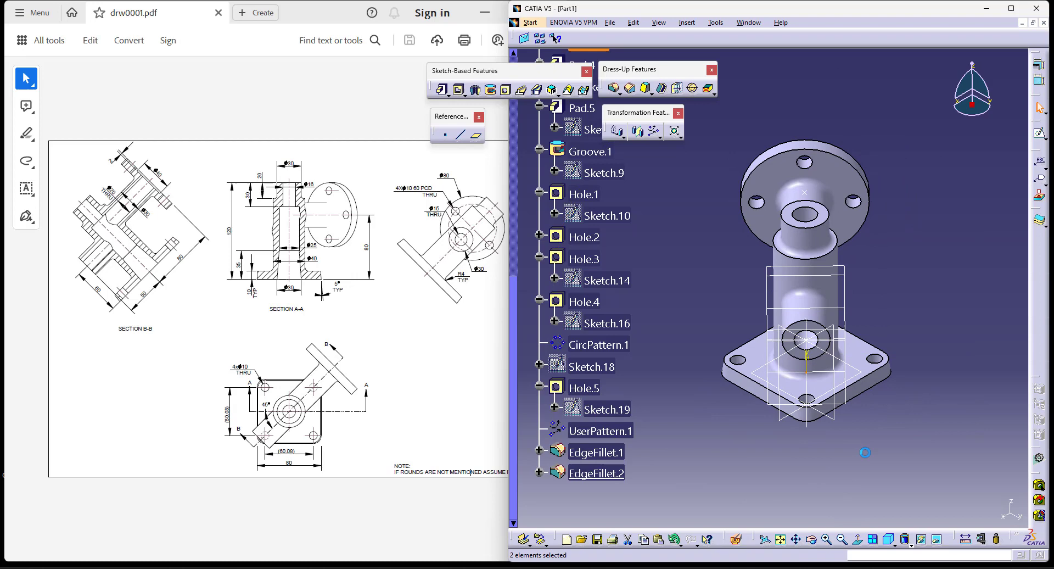
left_click(810, 538)
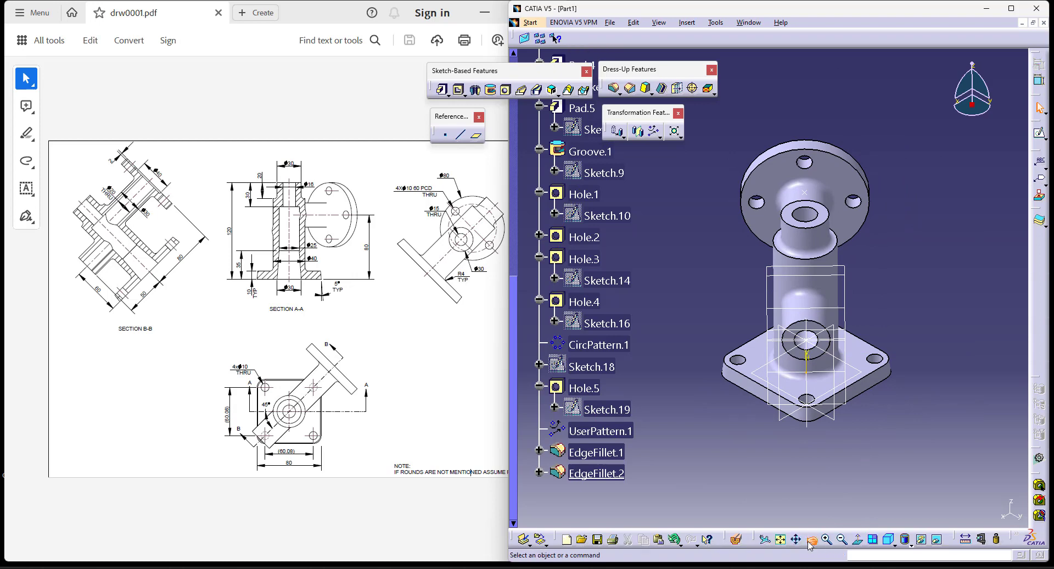
left_click_drag(937, 455, 835, 453)
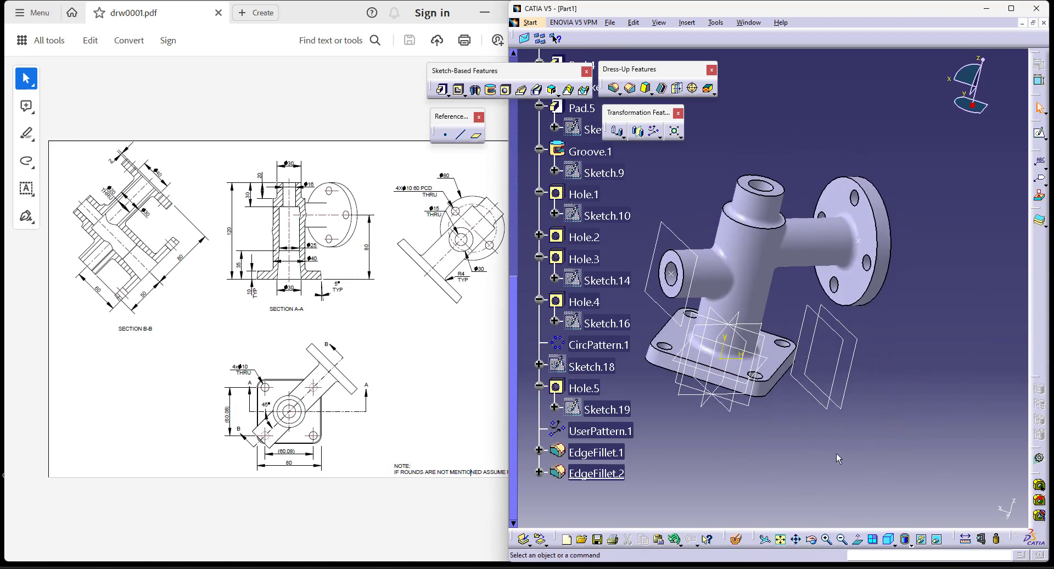
left_click(736, 538)
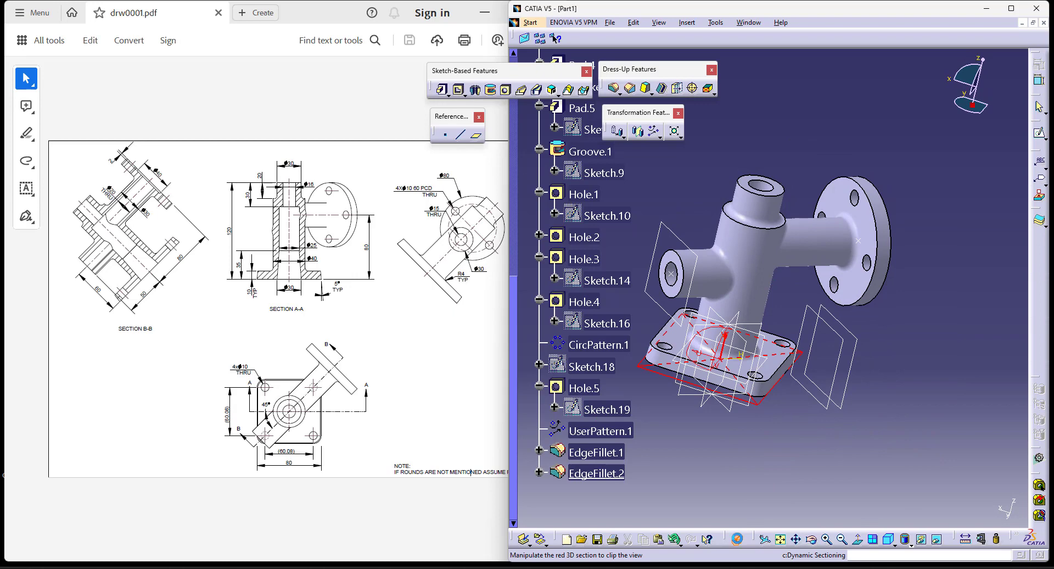
left_click(684, 393)
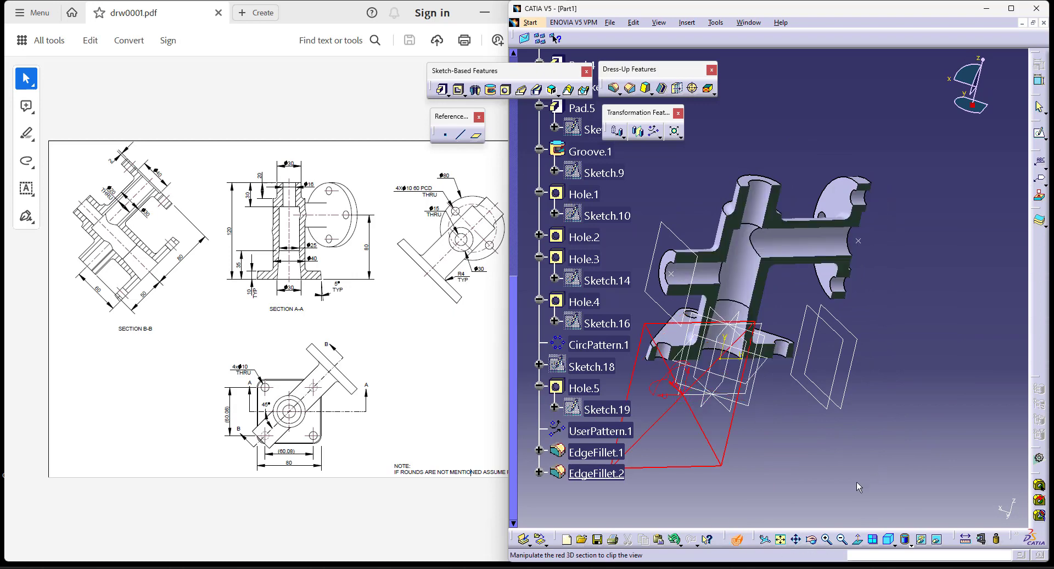
left_click(812, 538)
left_click_drag(884, 423, 890, 346)
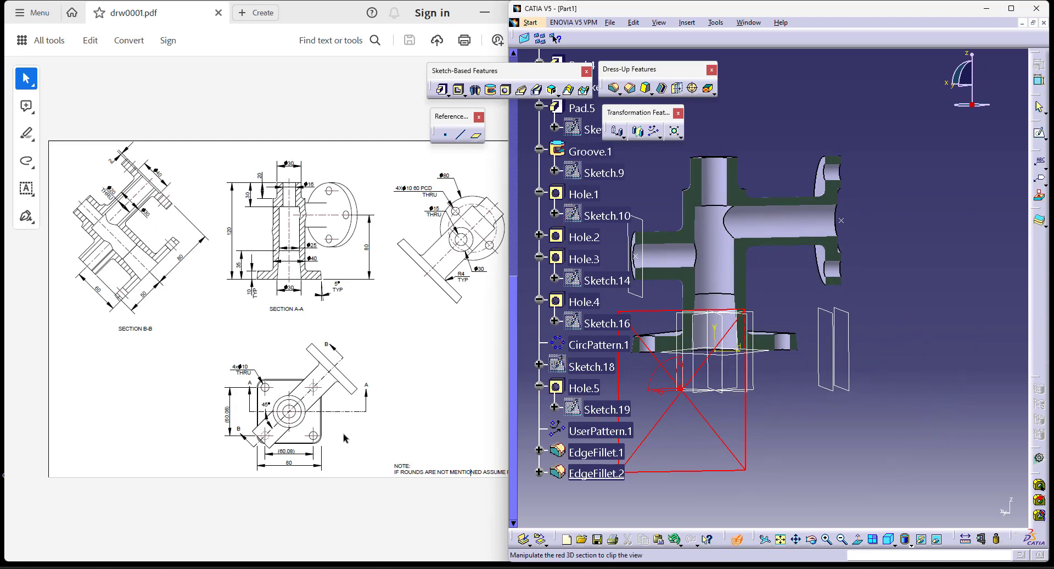
- Turn off Dynamic Sectioning, restore the isometric view and fit the whole part in the view
left_click(737, 540)
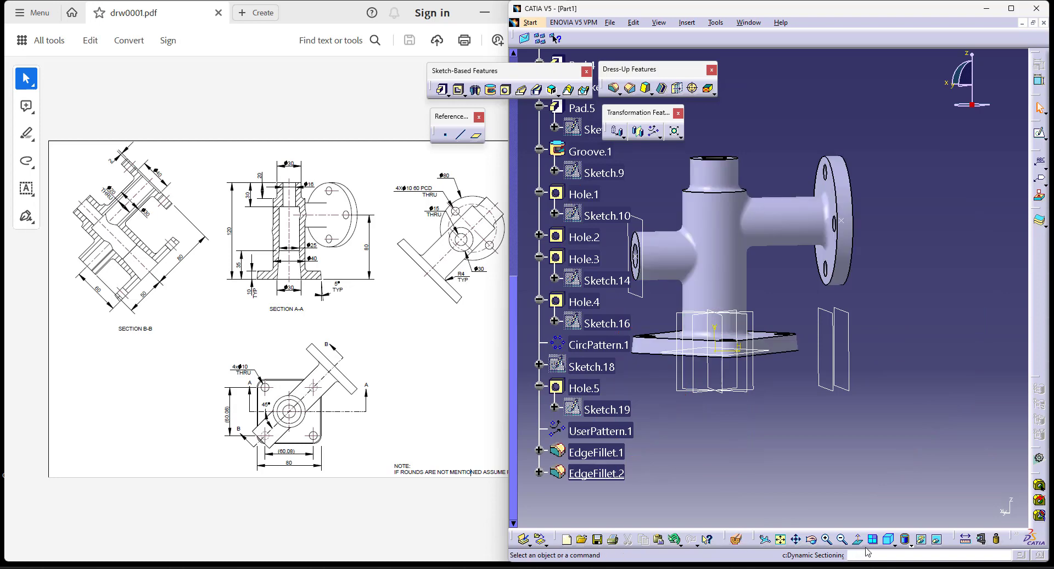
left_click(889, 539)
middle_click_drag(963, 476, 829, 382)
left_click(780, 540)
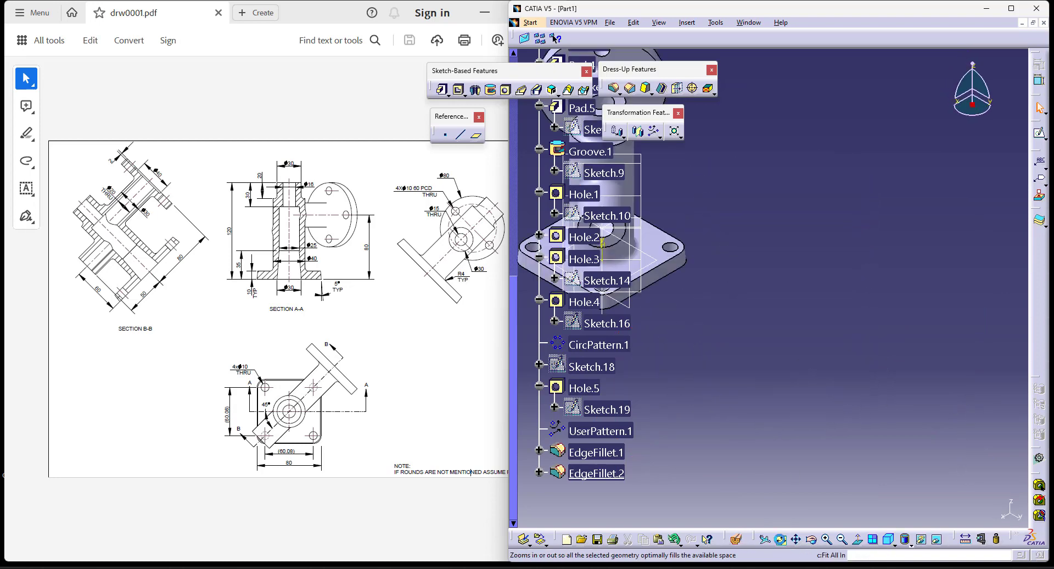